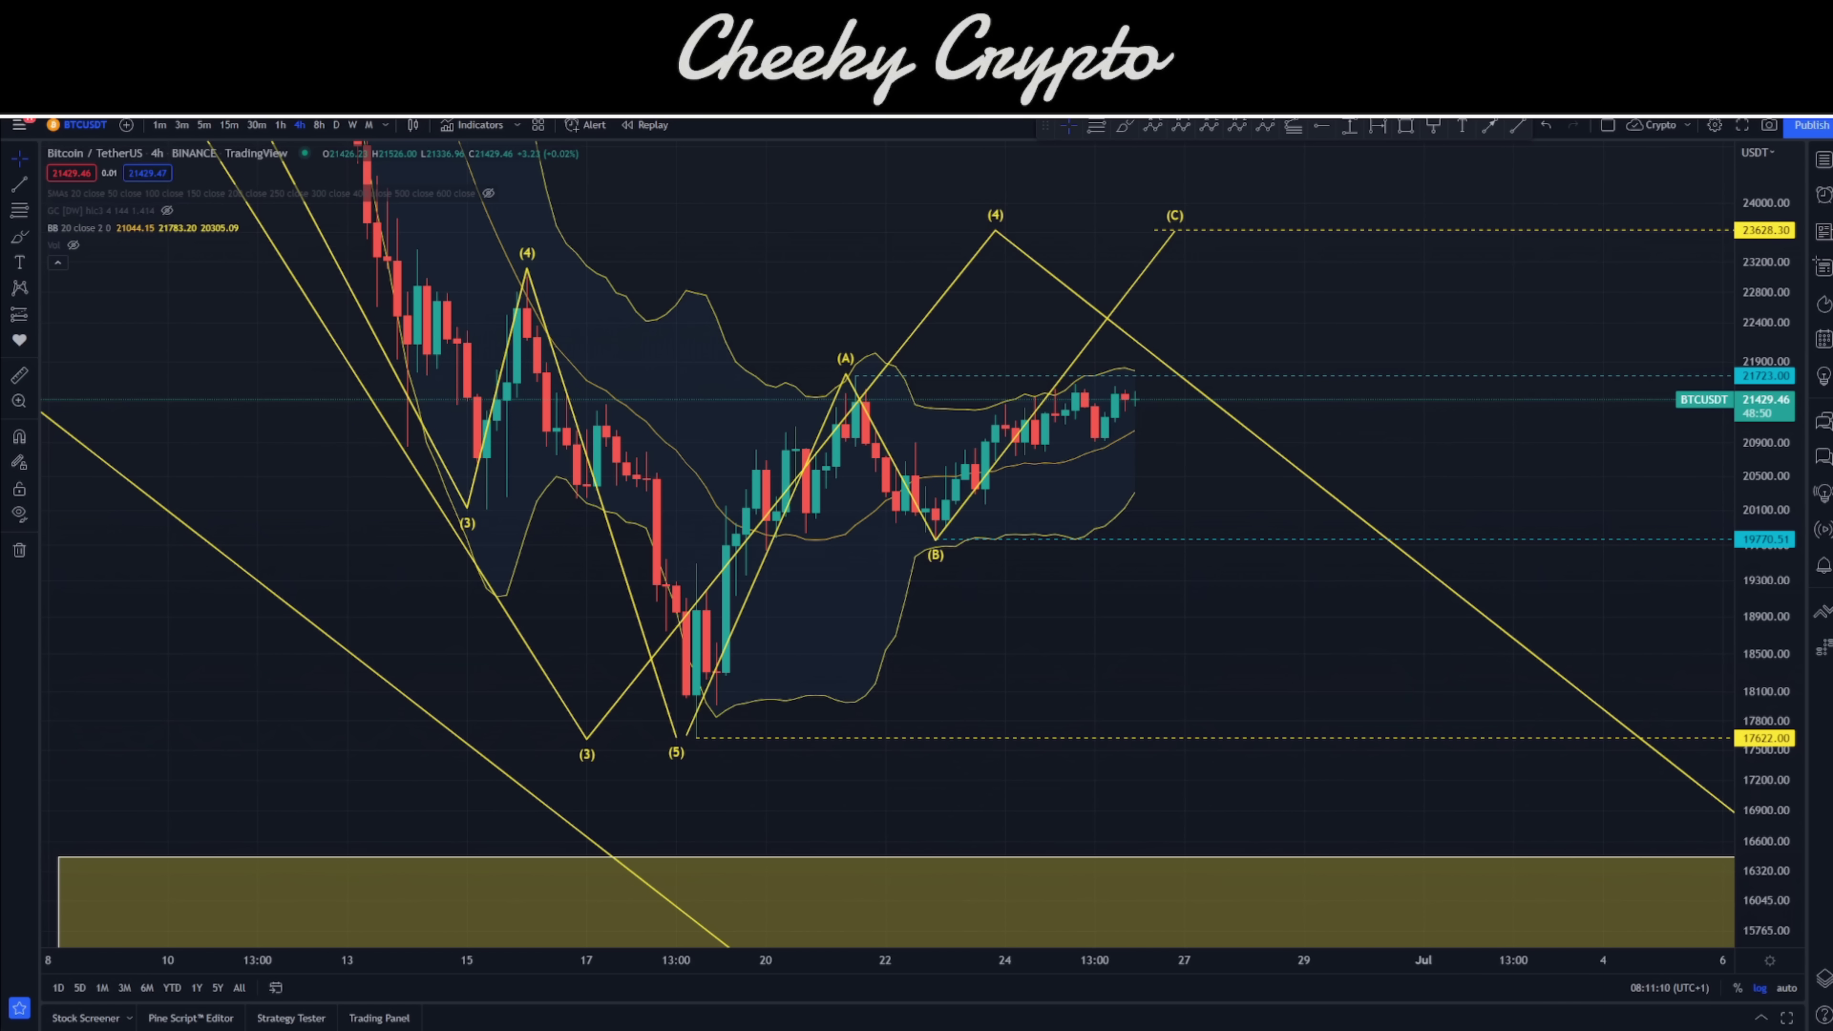
# Switch the BTCUSDT chart to the 1-hour timeframe and frame the price action from about 15 to 29 June
pyautogui.click(282, 126)
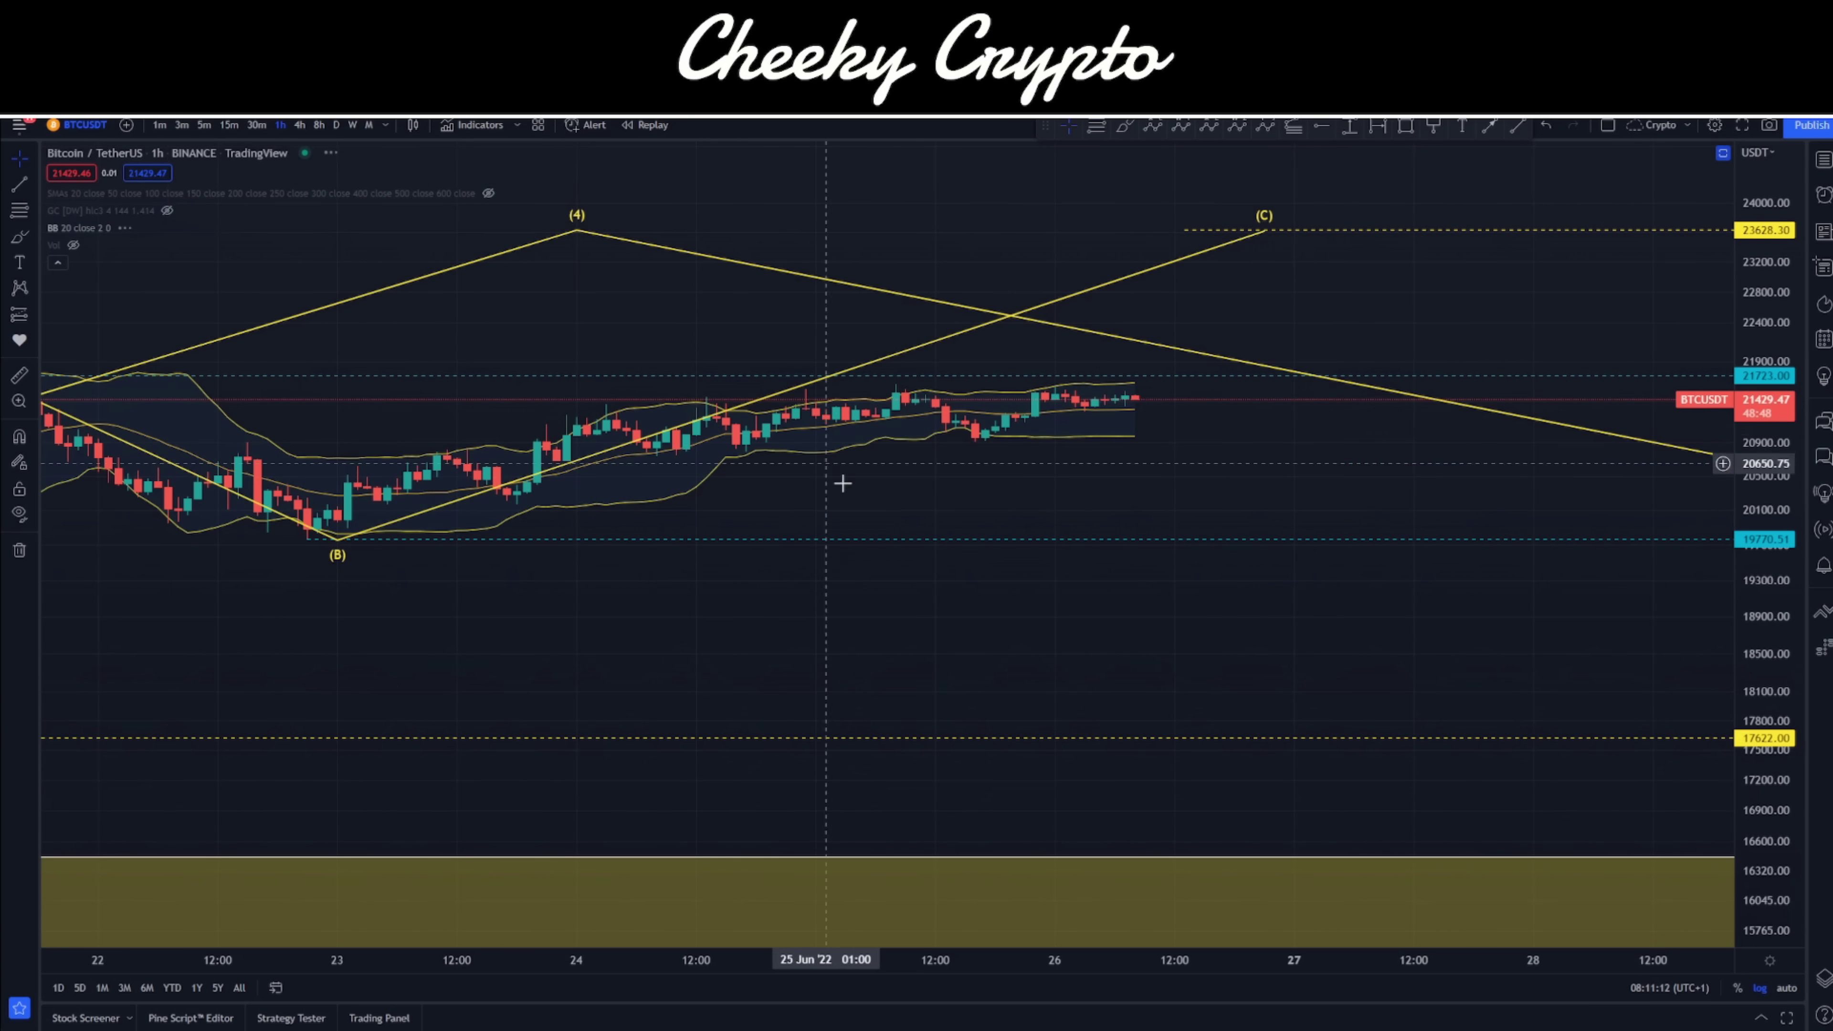
pyautogui.scroll(-6, 1309, 336)
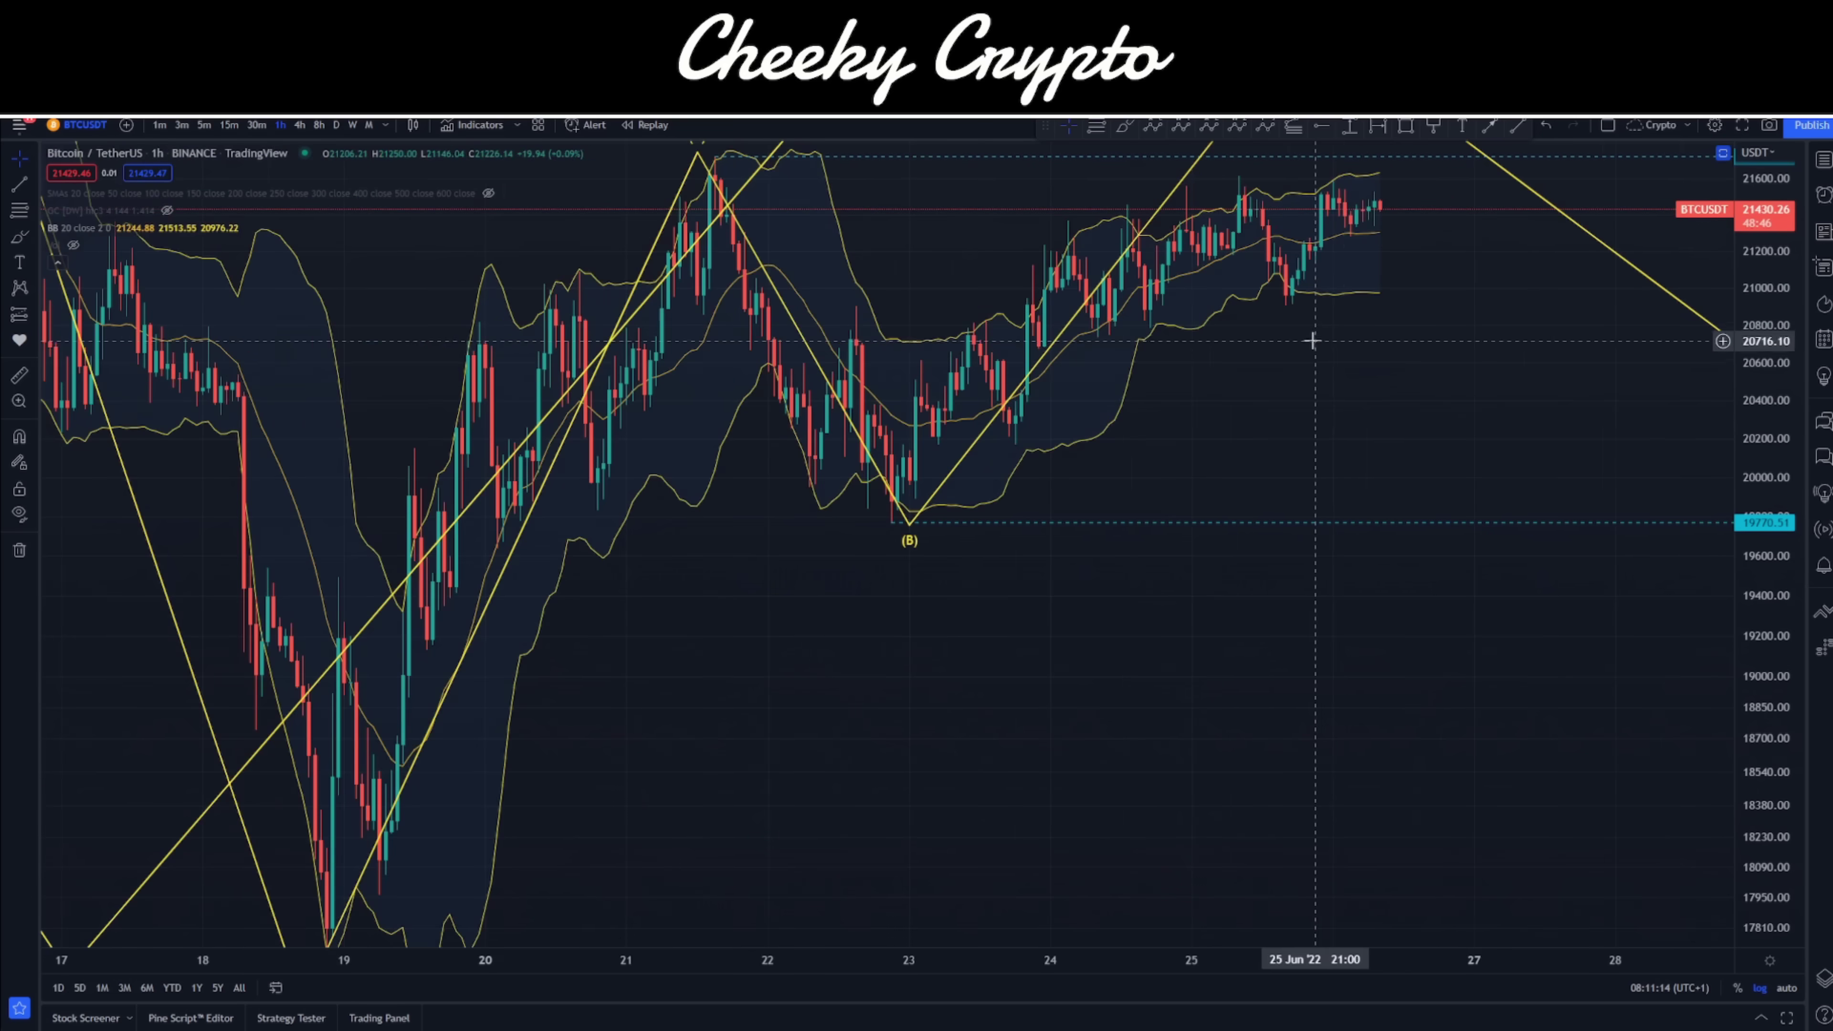
pyautogui.moveTo(1750, 334); pyautogui.dragTo(1754, 520)
pyautogui.moveTo(1313, 692); pyautogui.dragTo(1252, 729)
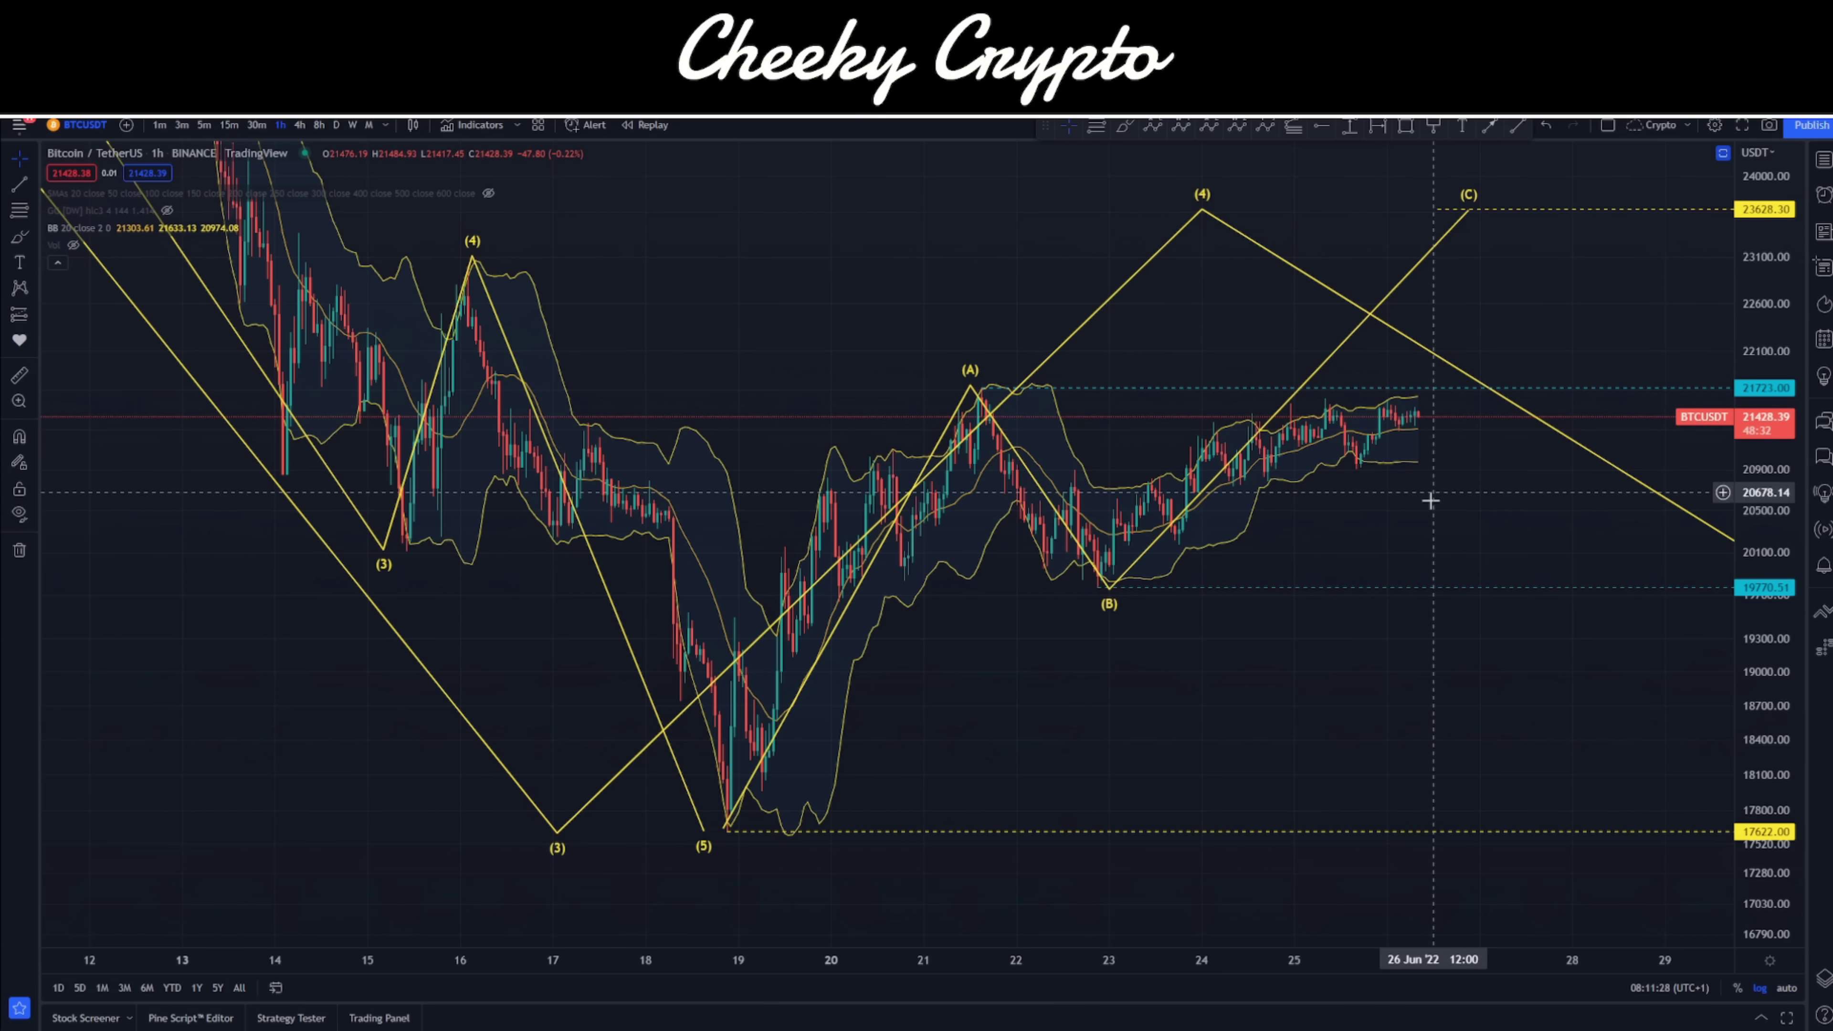
pyautogui.scroll(3, 1166, 655)
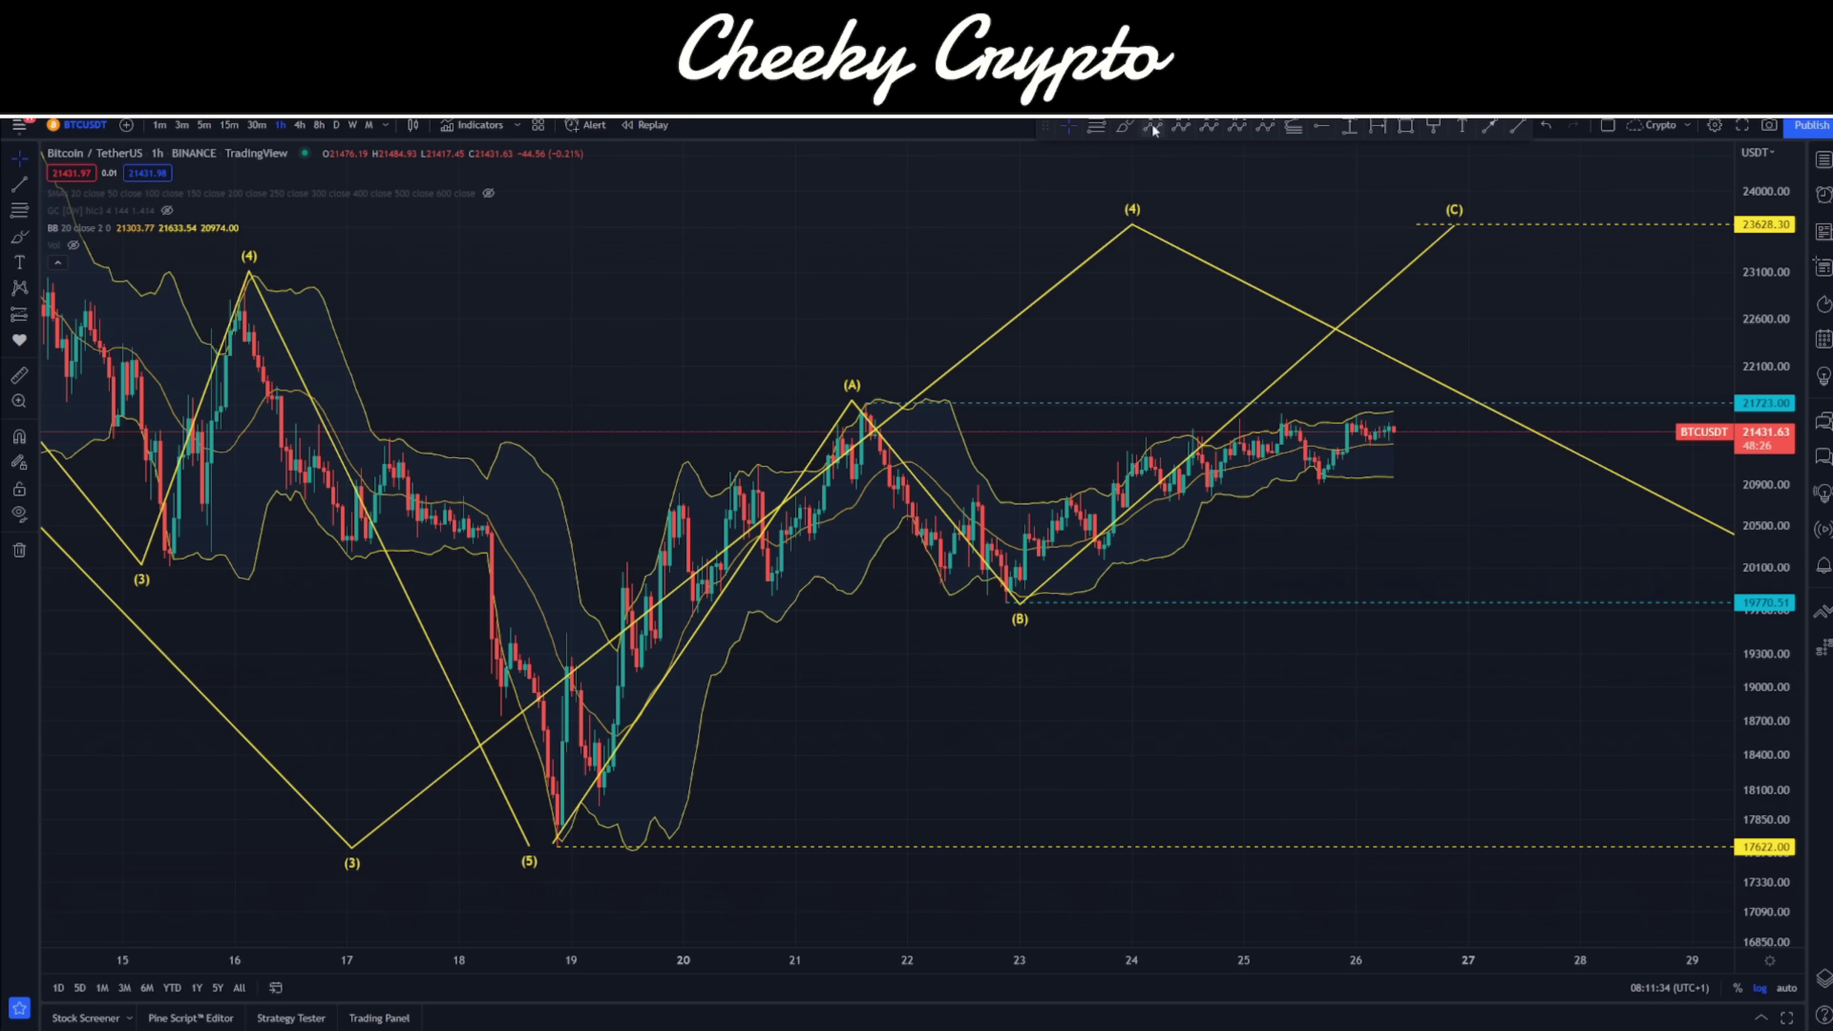
# Handwrite "5 3 5" with the brush above the rally and add an arrow from the first 5 towards the rise
pyautogui.click(1127, 126)
pyautogui.moveTo(571, 227)
pyautogui.mouseDown()
pyautogui.moveTo(542, 245)
pyautogui.moveTo(606, 304)
pyautogui.moveTo(517, 333)
pyautogui.mouseUp()
pyautogui.moveTo(635, 216); pyautogui.dragTo(679, 319)
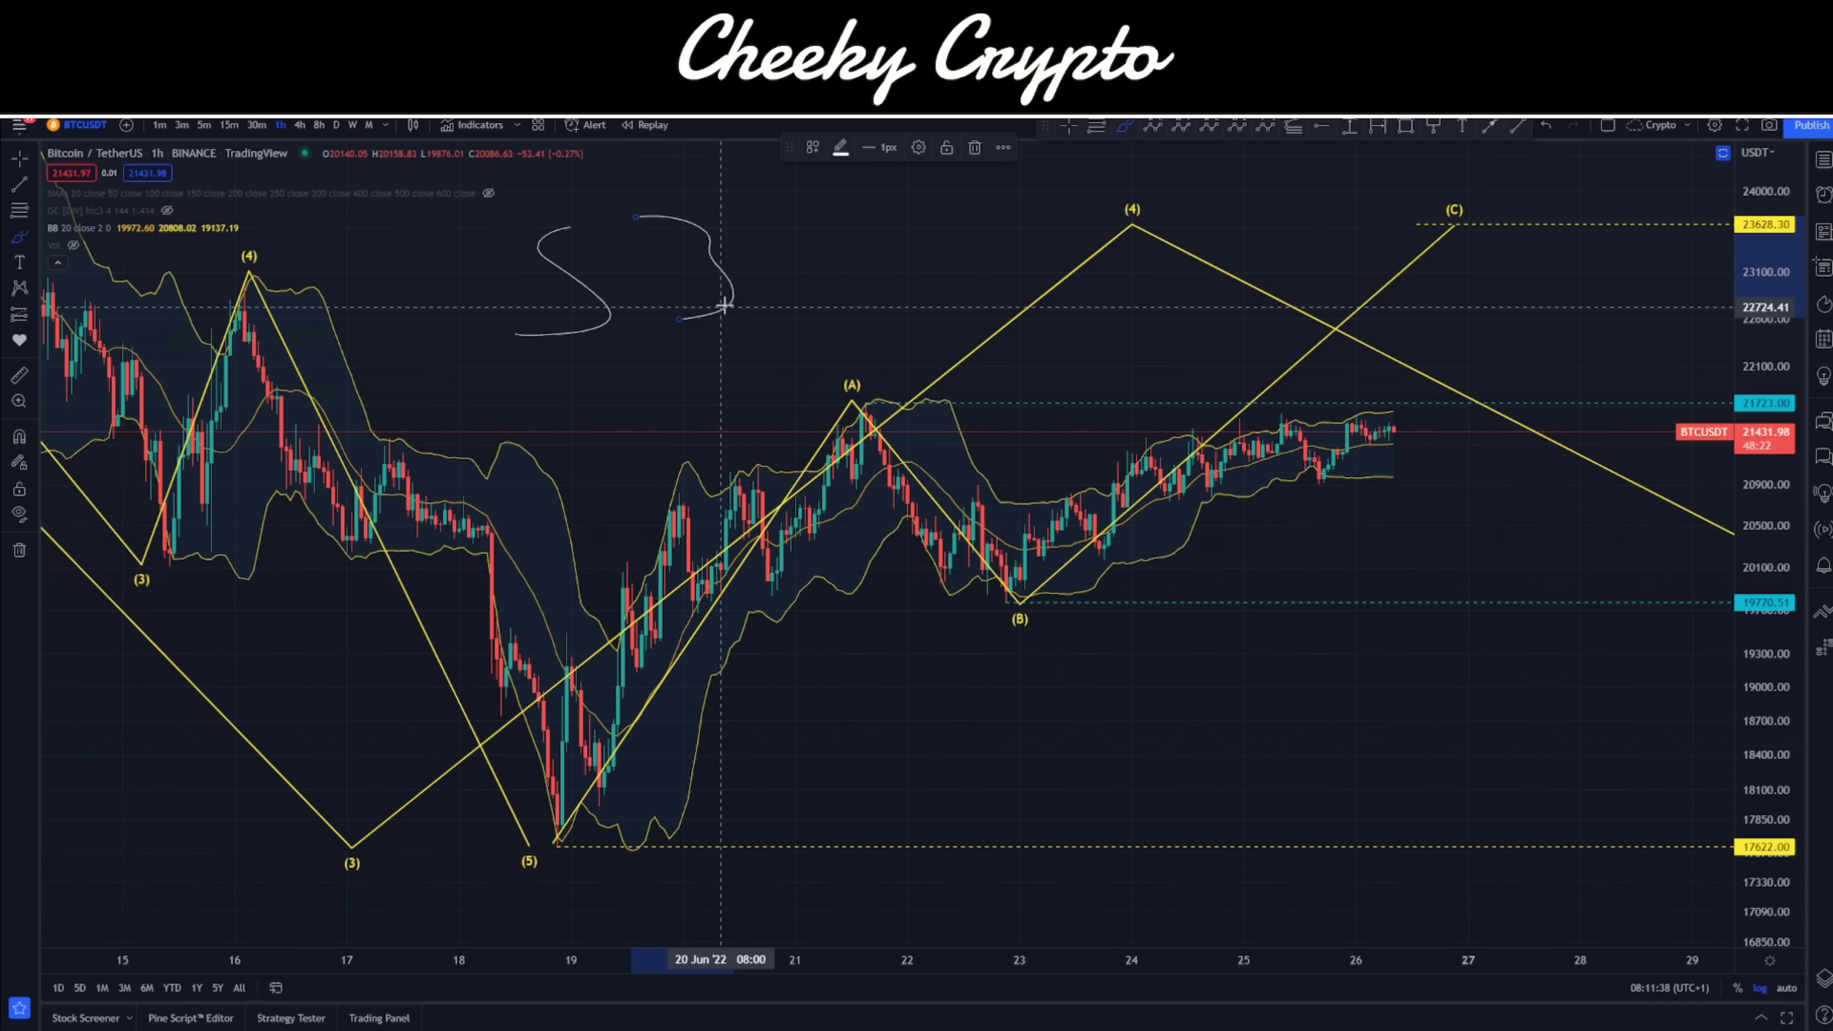
pyautogui.moveTo(829, 191); pyautogui.dragTo(772, 284)
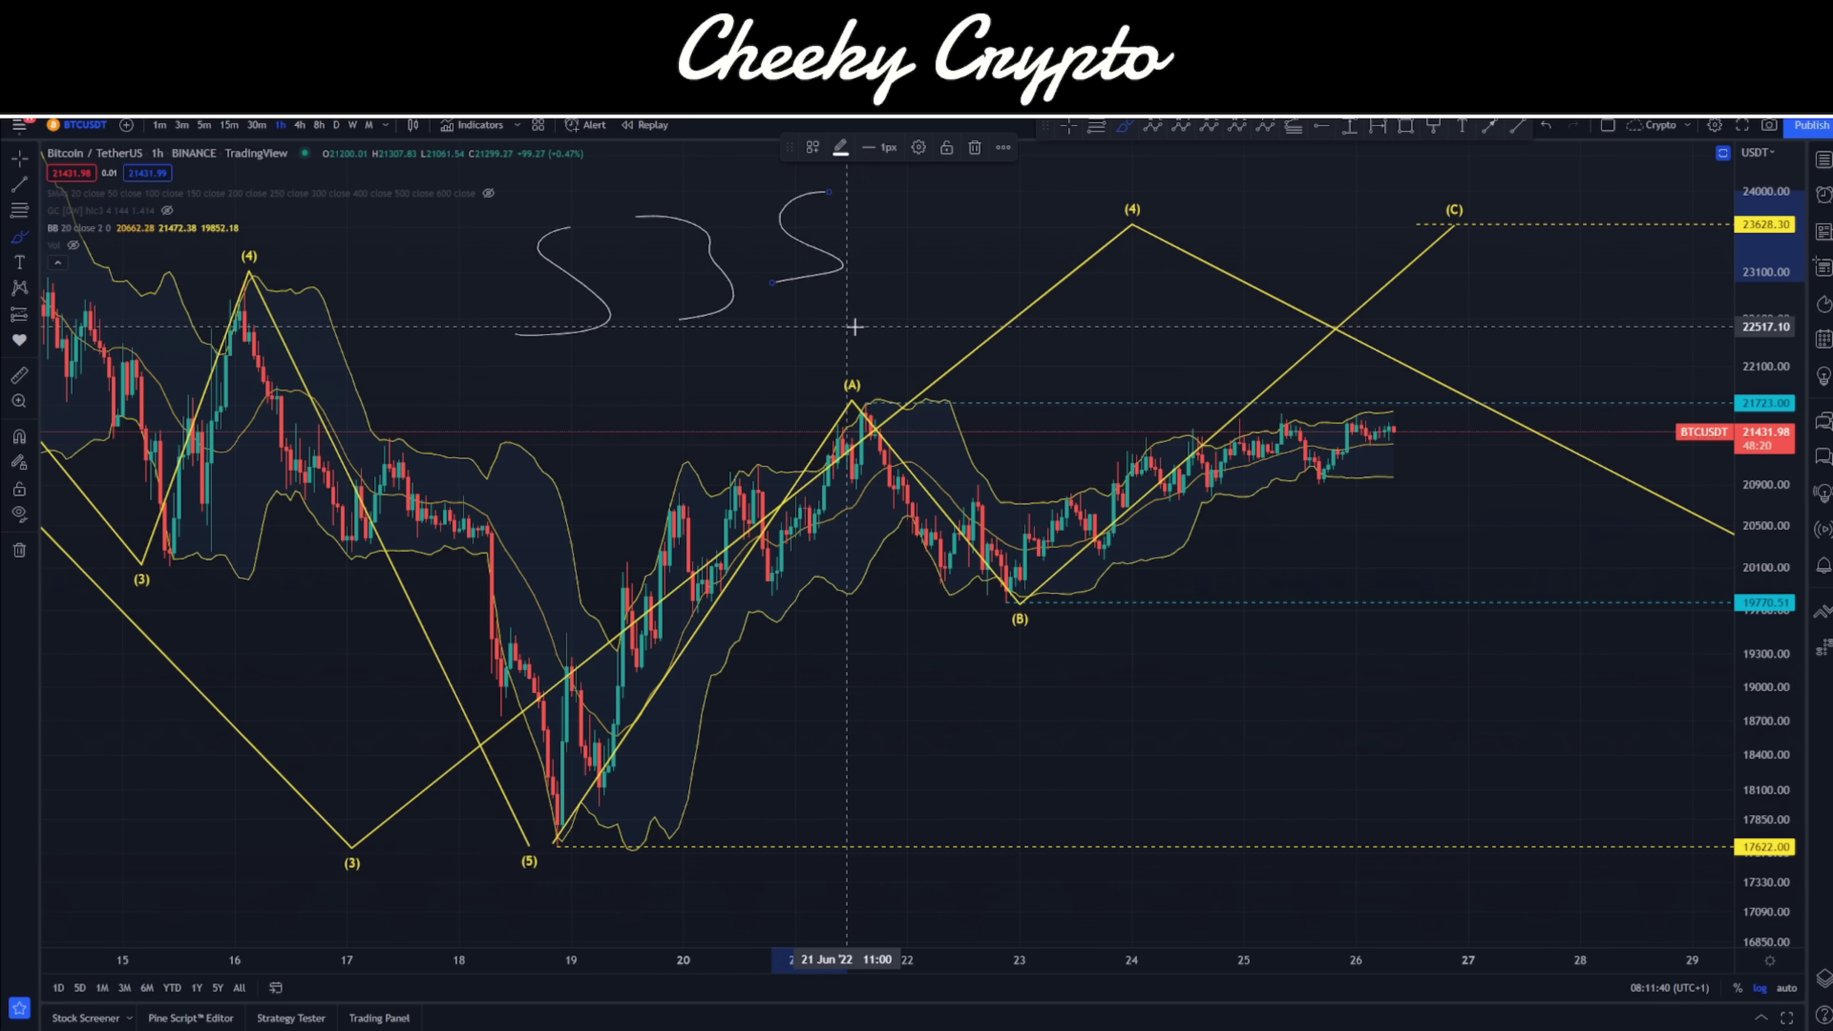
pyautogui.moveTo(592, 354); pyautogui.dragTo(641, 499)
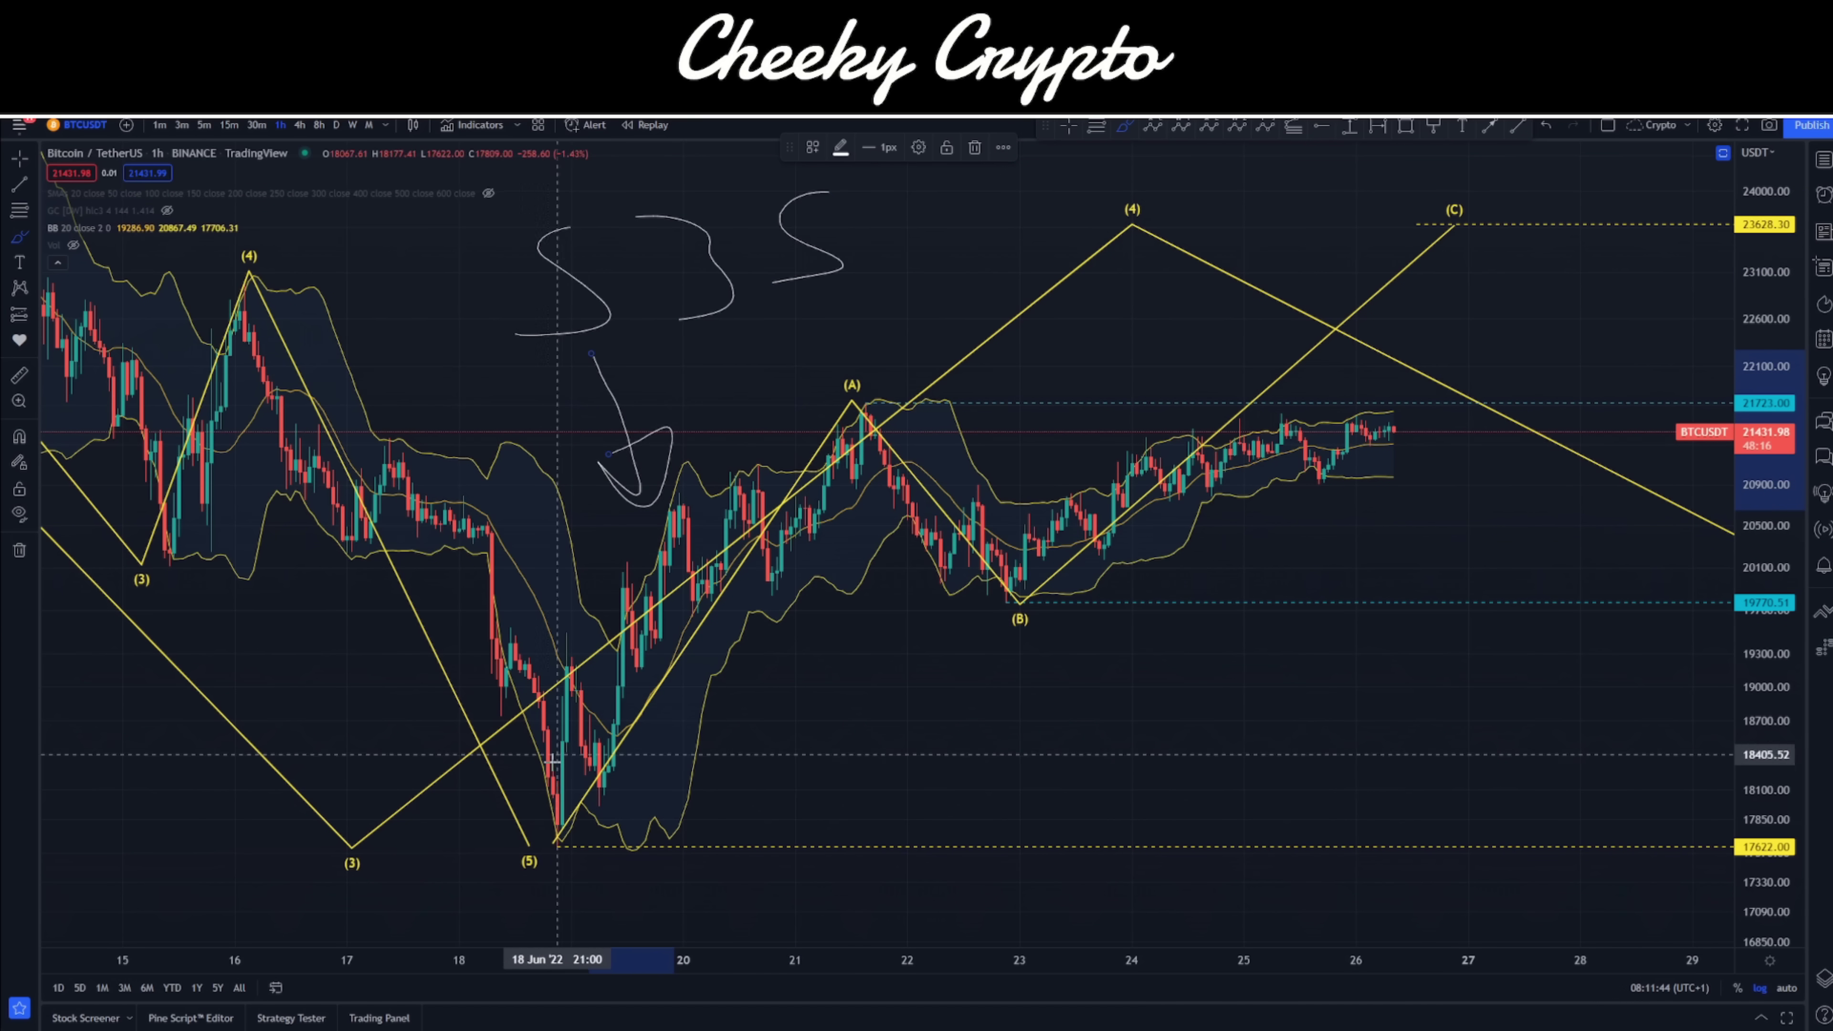
# Draw a five-wave Elliott impulse from the 18 June low up to the (A) peak
pyautogui.click(1265, 125)
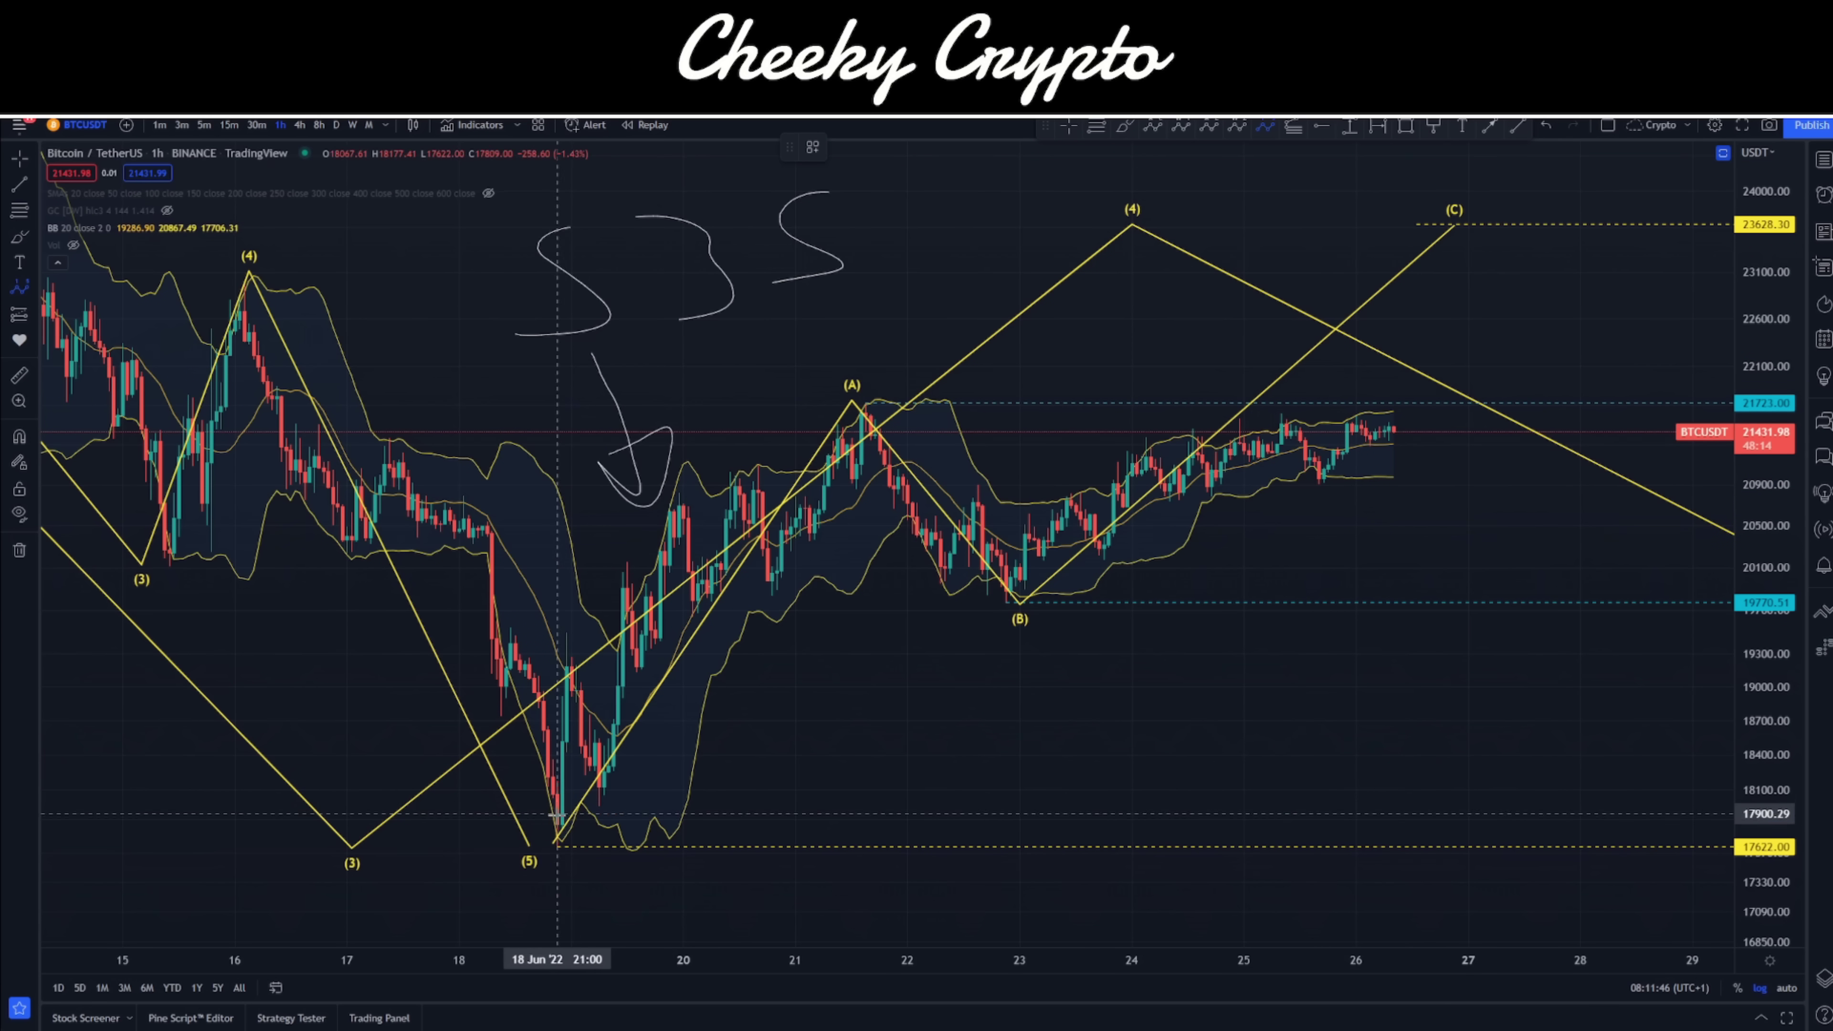
pyautogui.click(519, 842)
pyautogui.click(566, 626)
pyautogui.click(600, 804)
pyautogui.click(741, 450)
pyautogui.click(768, 598)
pyautogui.click(851, 389)
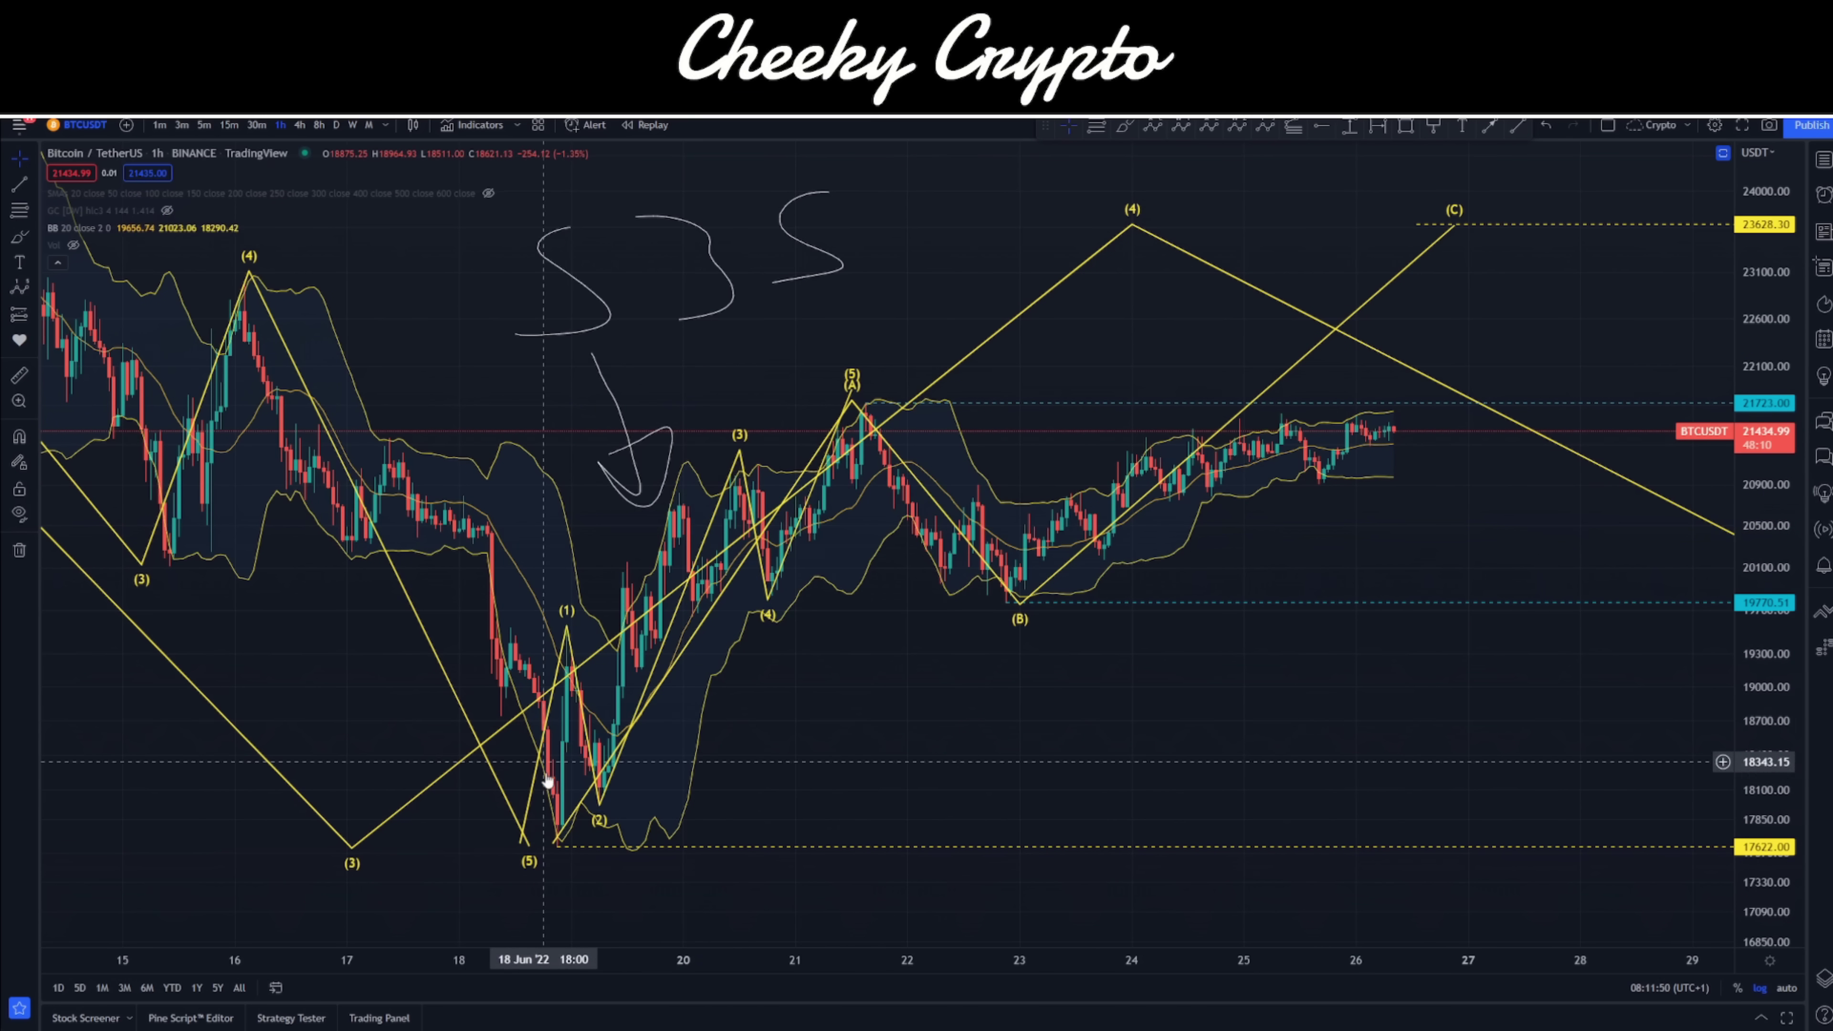
# Hide the Bollinger Bands and delete the five-wave impulse drawn between the 18 June low and (A)
pyautogui.click(123, 227)
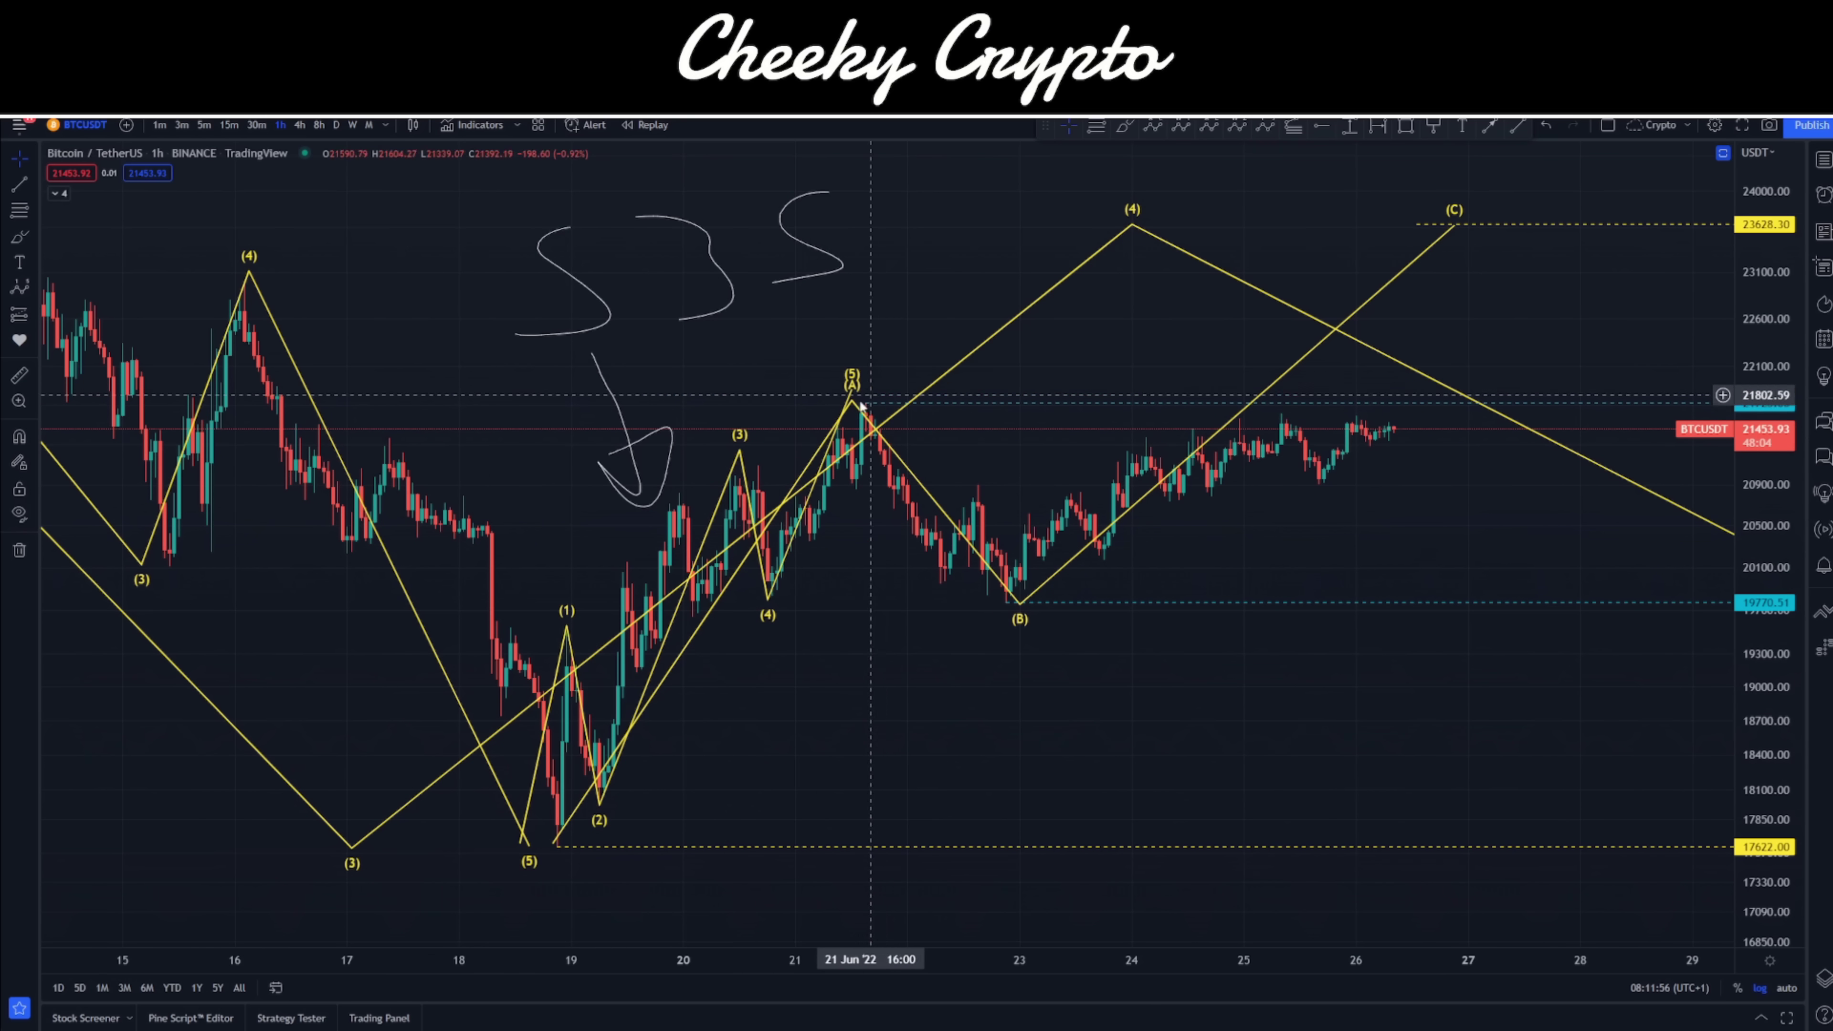
pyautogui.click(735, 450)
pyautogui.press('Delete')
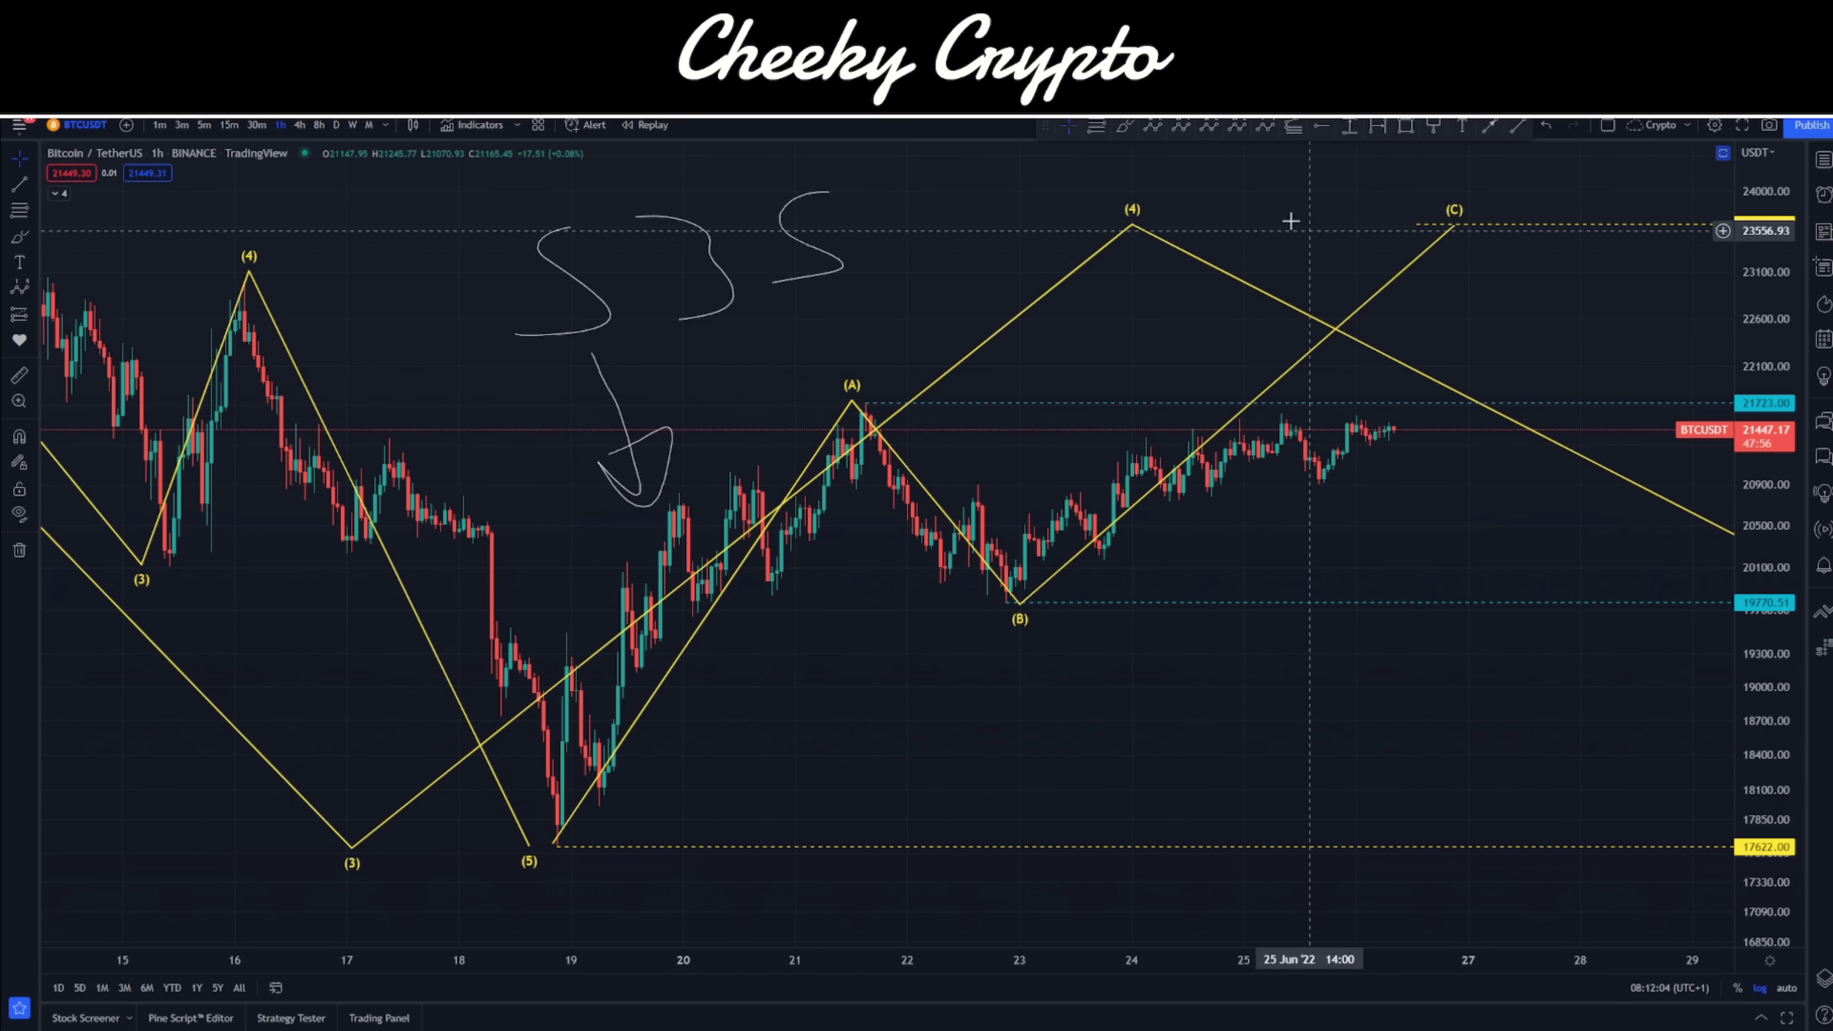
# Draw an ABC correction over the decline from the (A) peak to the (B) low and remove it
pyautogui.click(1152, 127)
pyautogui.click(861, 398)
pyautogui.click(936, 580)
pyautogui.click(978, 482)
pyautogui.click(1025, 617)
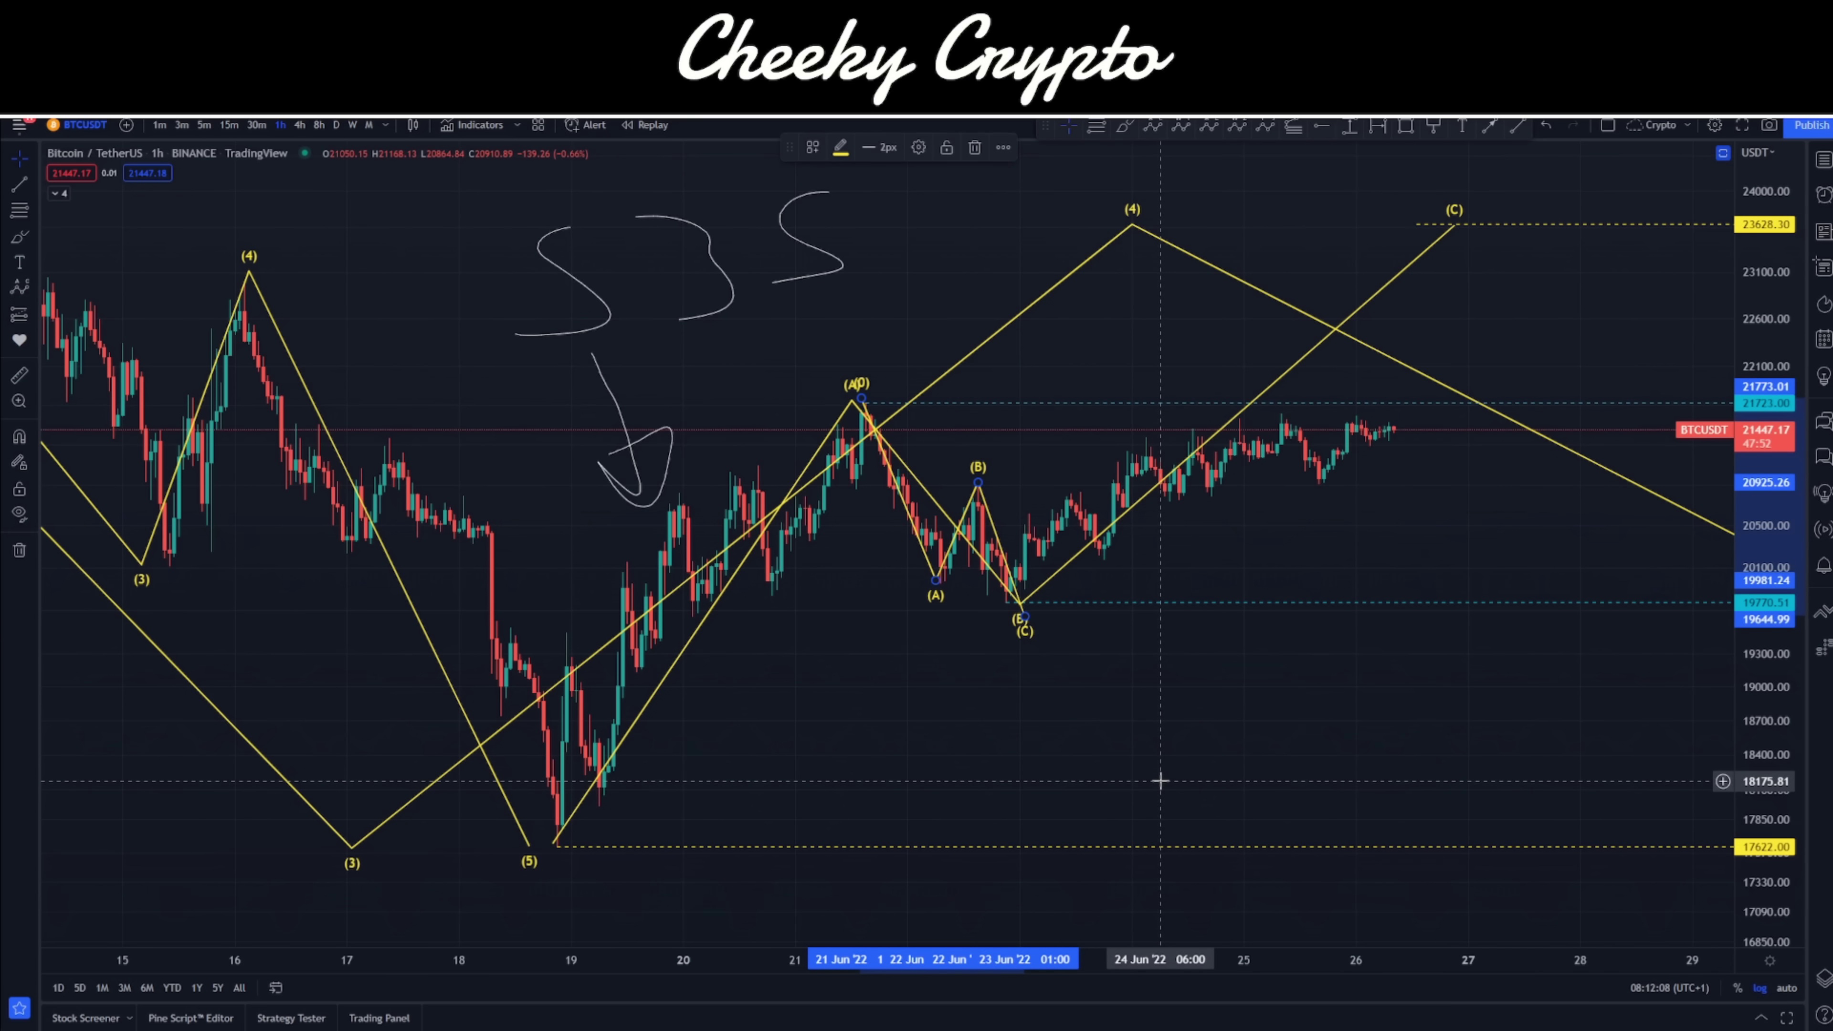
pyautogui.press('Delete')
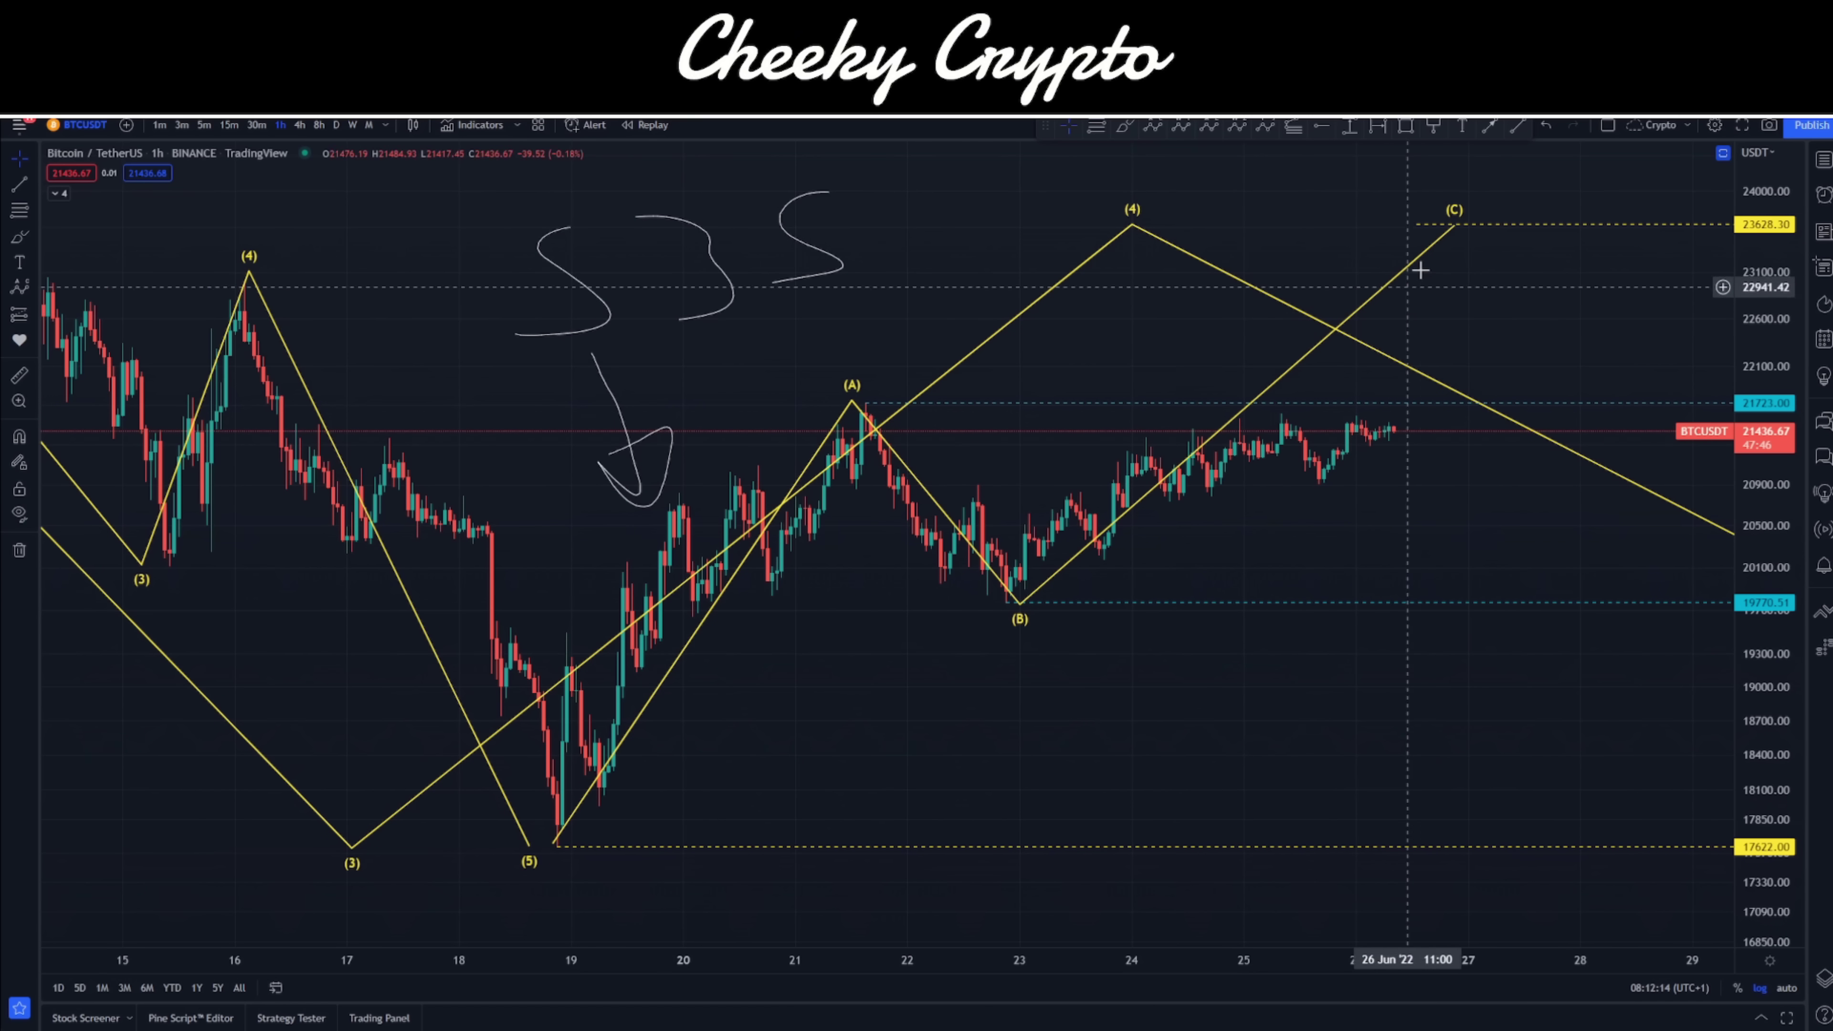
# Delete the handwritten arrow and the "5 3 5" brush strokes from the chart
pyautogui.click(645, 447)
pyautogui.press('Delete')
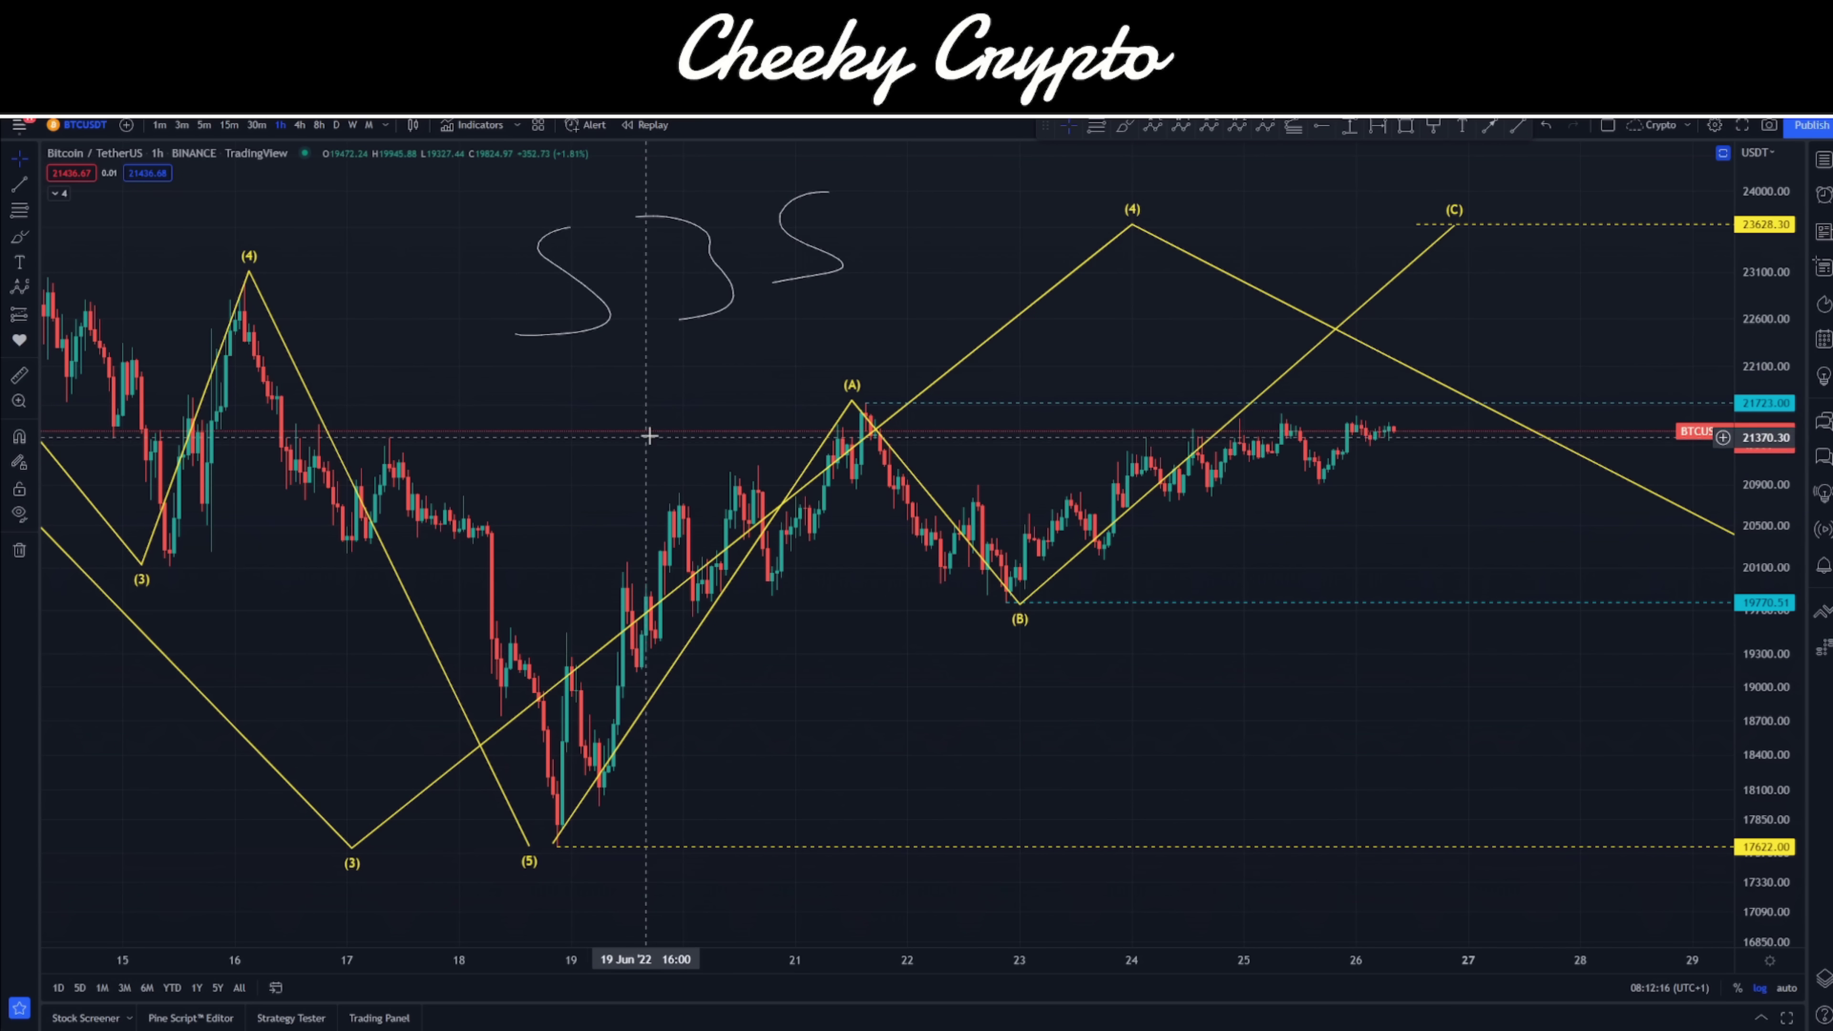
pyautogui.click(818, 256)
pyautogui.press('Delete')
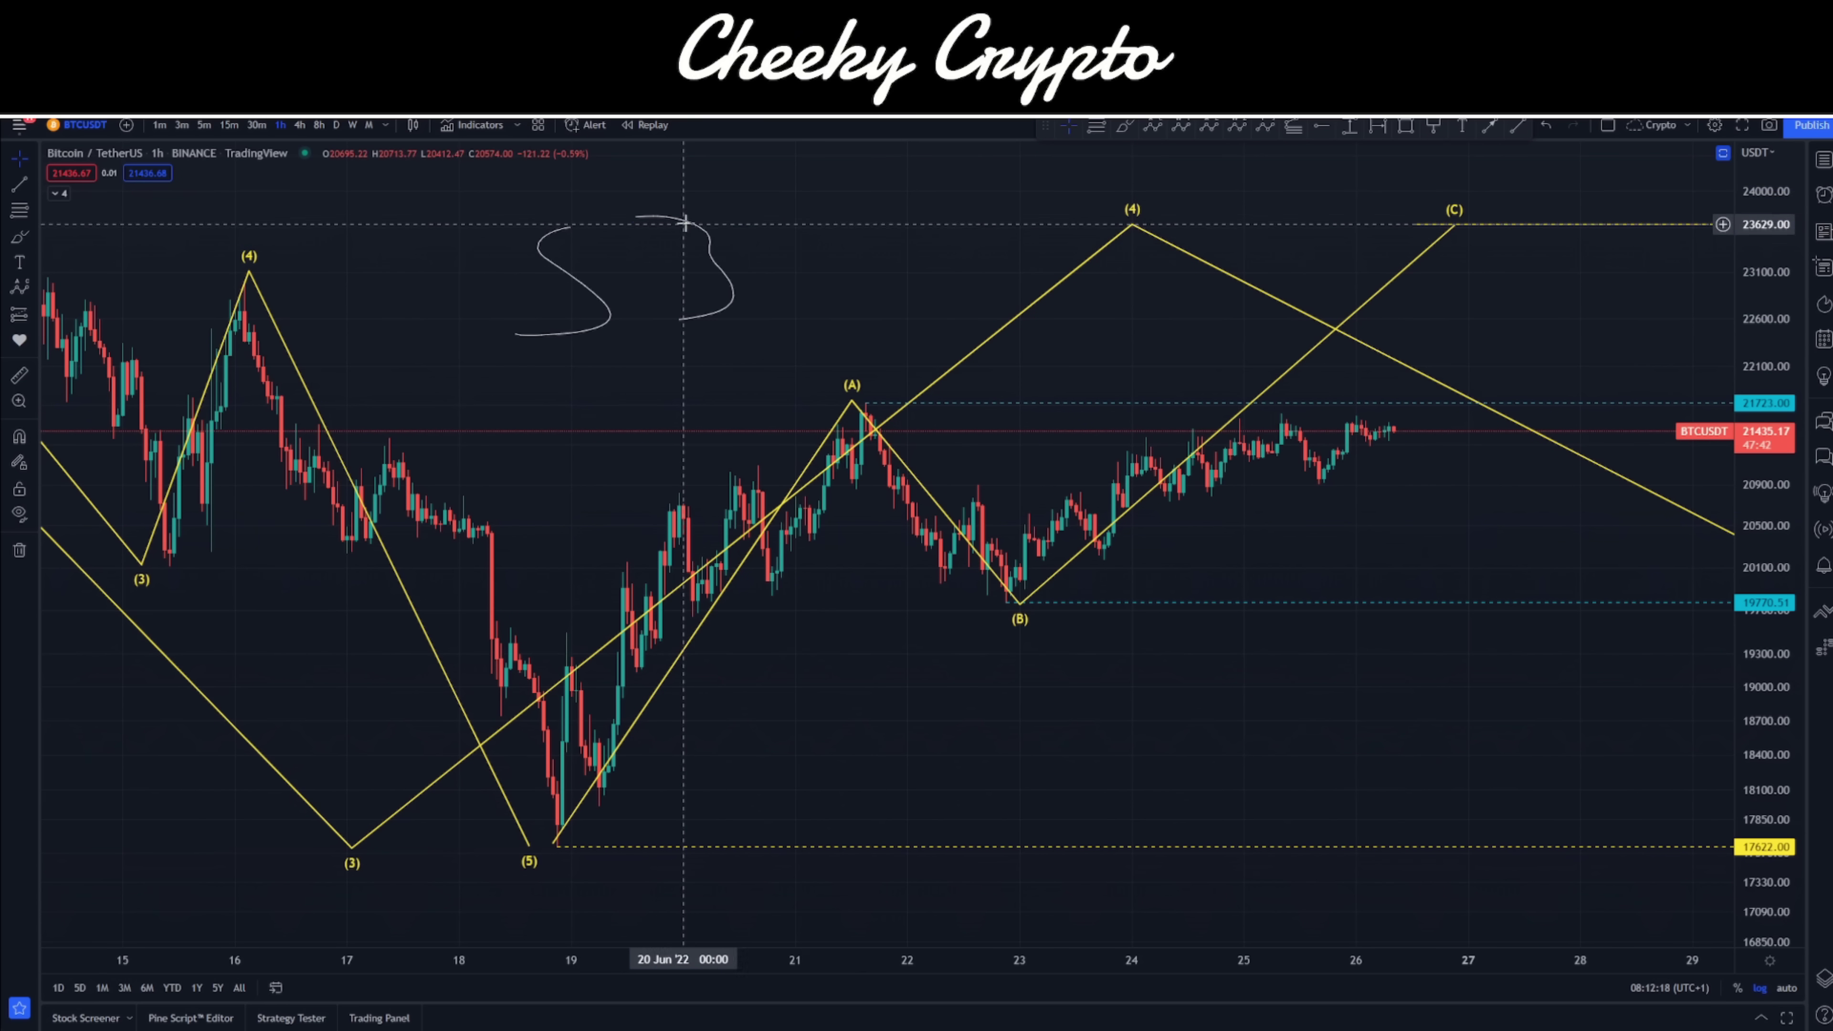
pyautogui.click(552, 246)
pyautogui.press('Delete')
pyautogui.click(731, 298)
pyautogui.press('Delete')
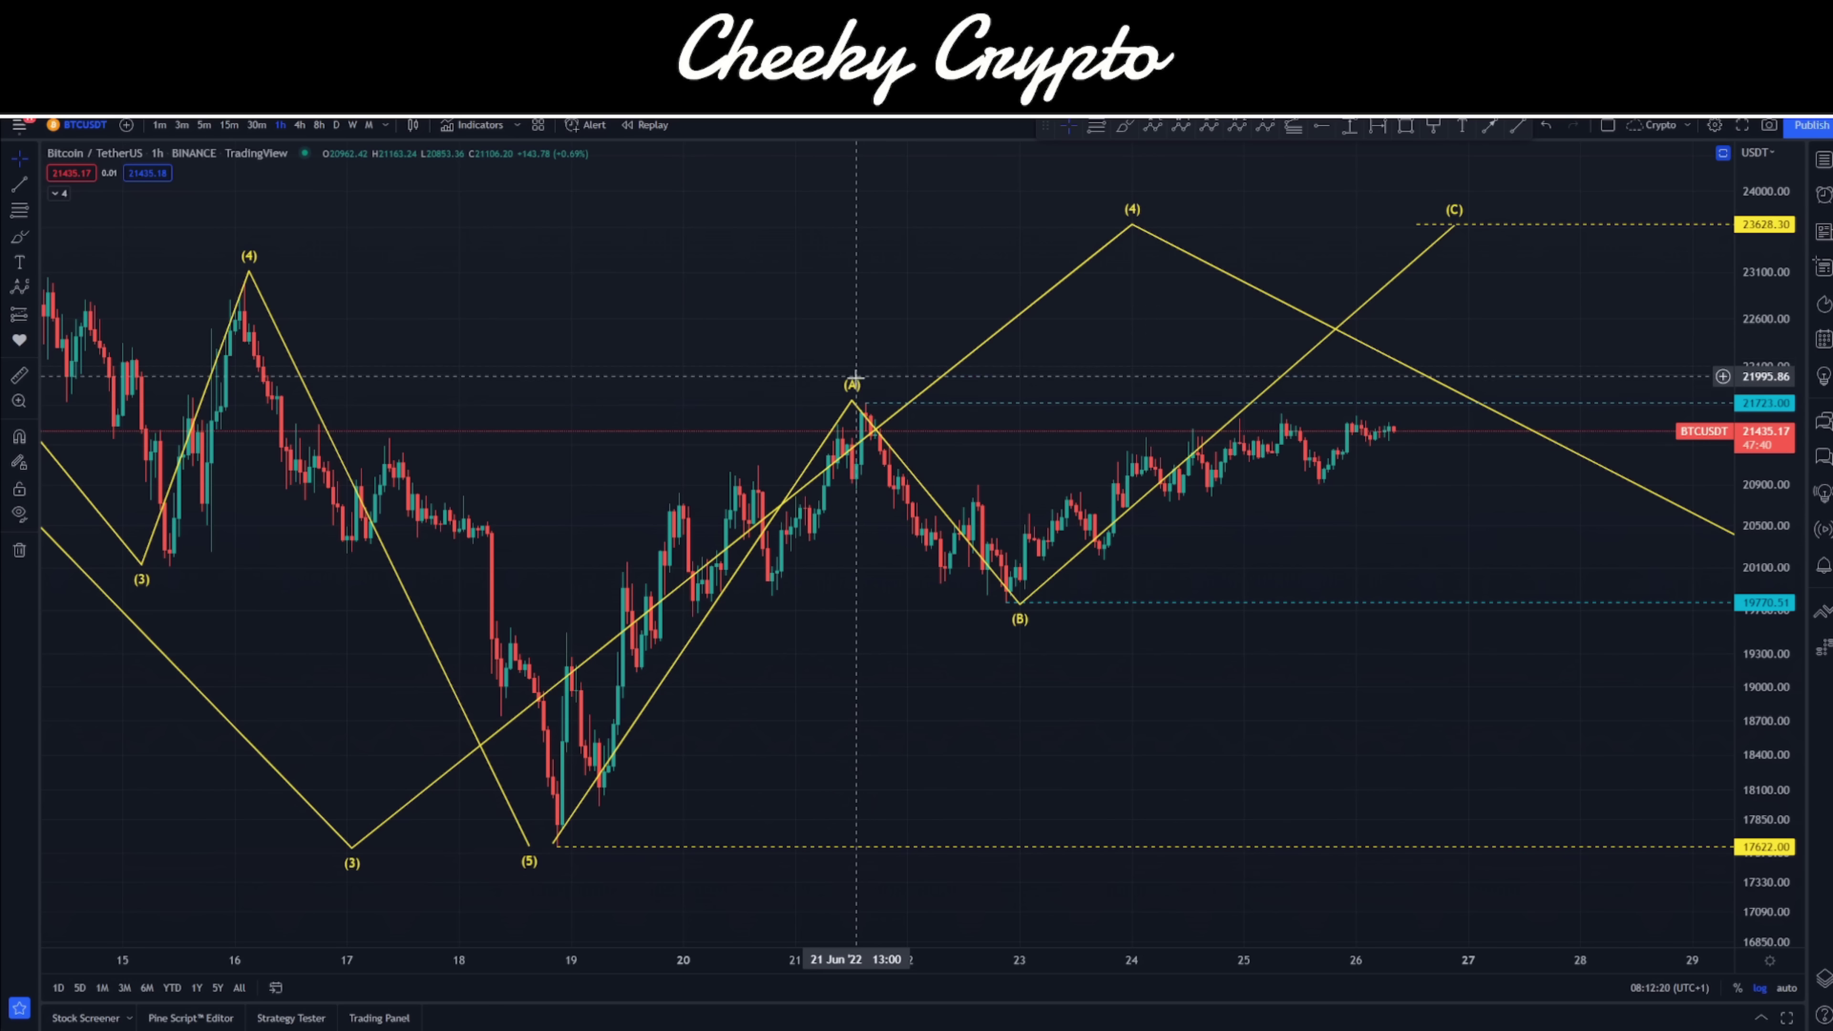
# Circle the (A) peak, the 17622.00 low, the (B) low and the (C) target with the brush
pyautogui.moveTo(869, 330); pyautogui.dragTo(821, 337)
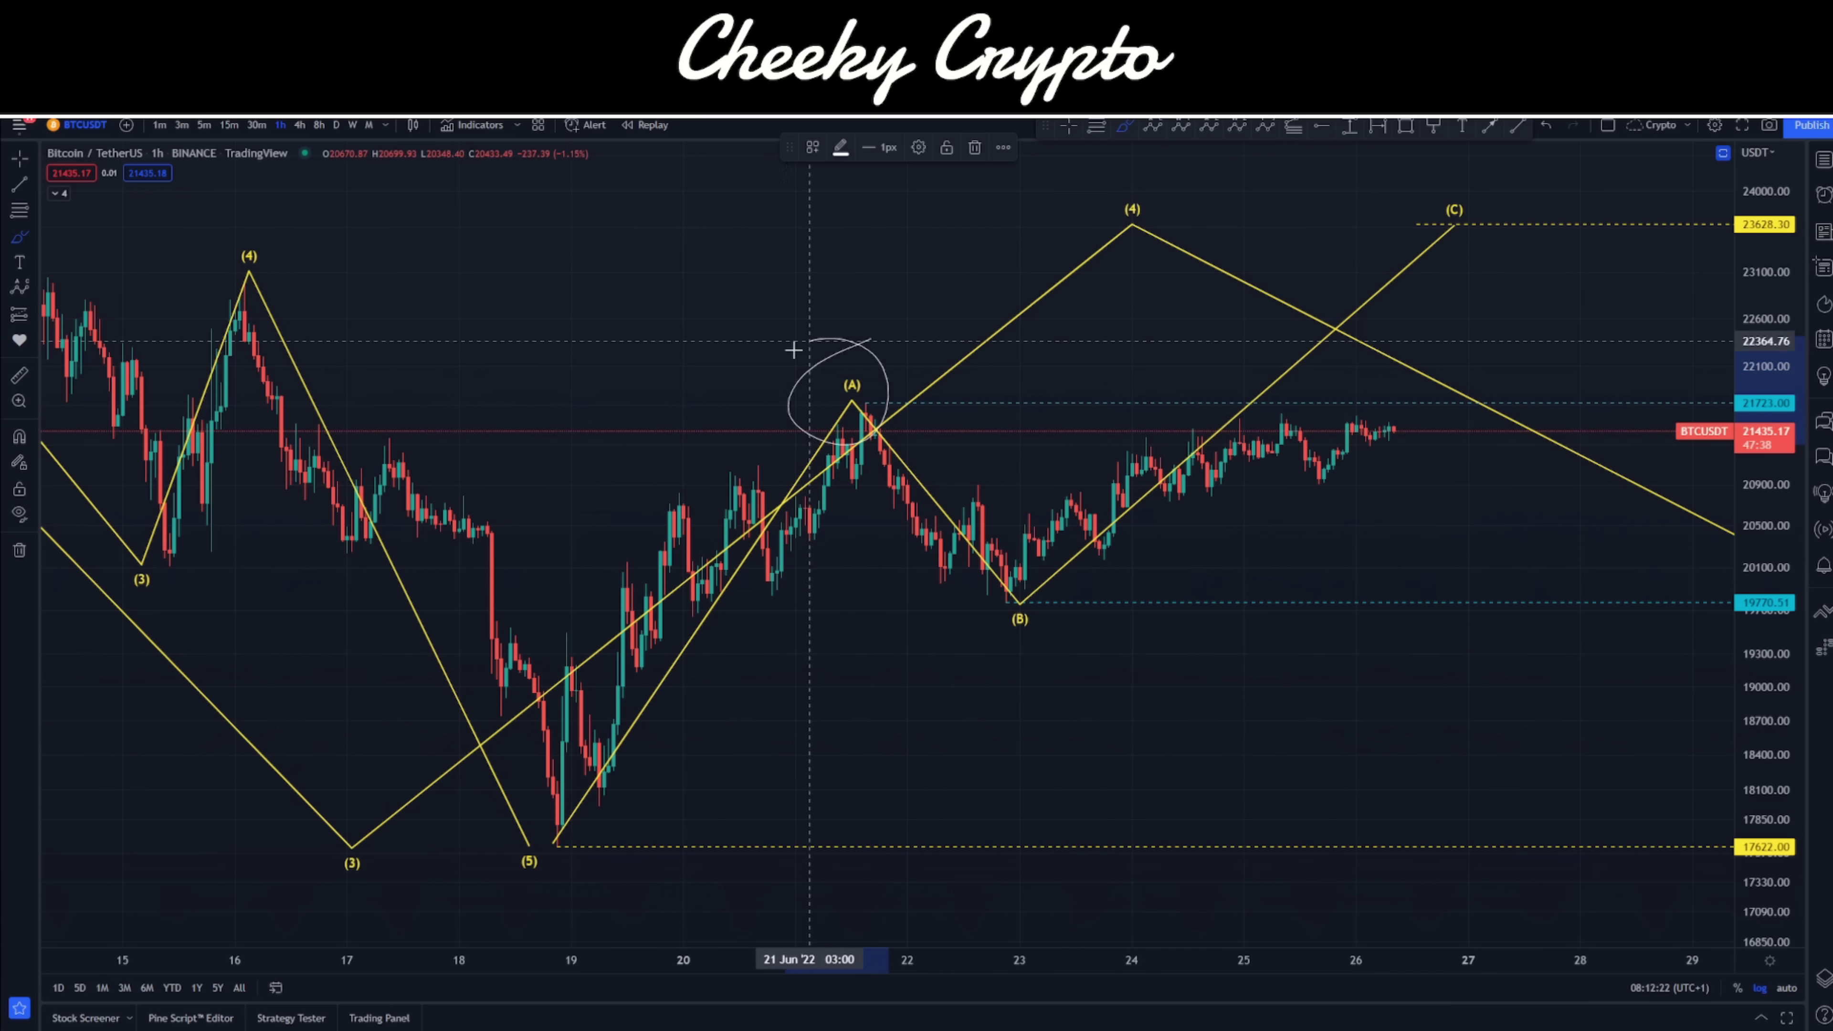
pyautogui.moveTo(557, 821); pyautogui.dragTo(588, 836)
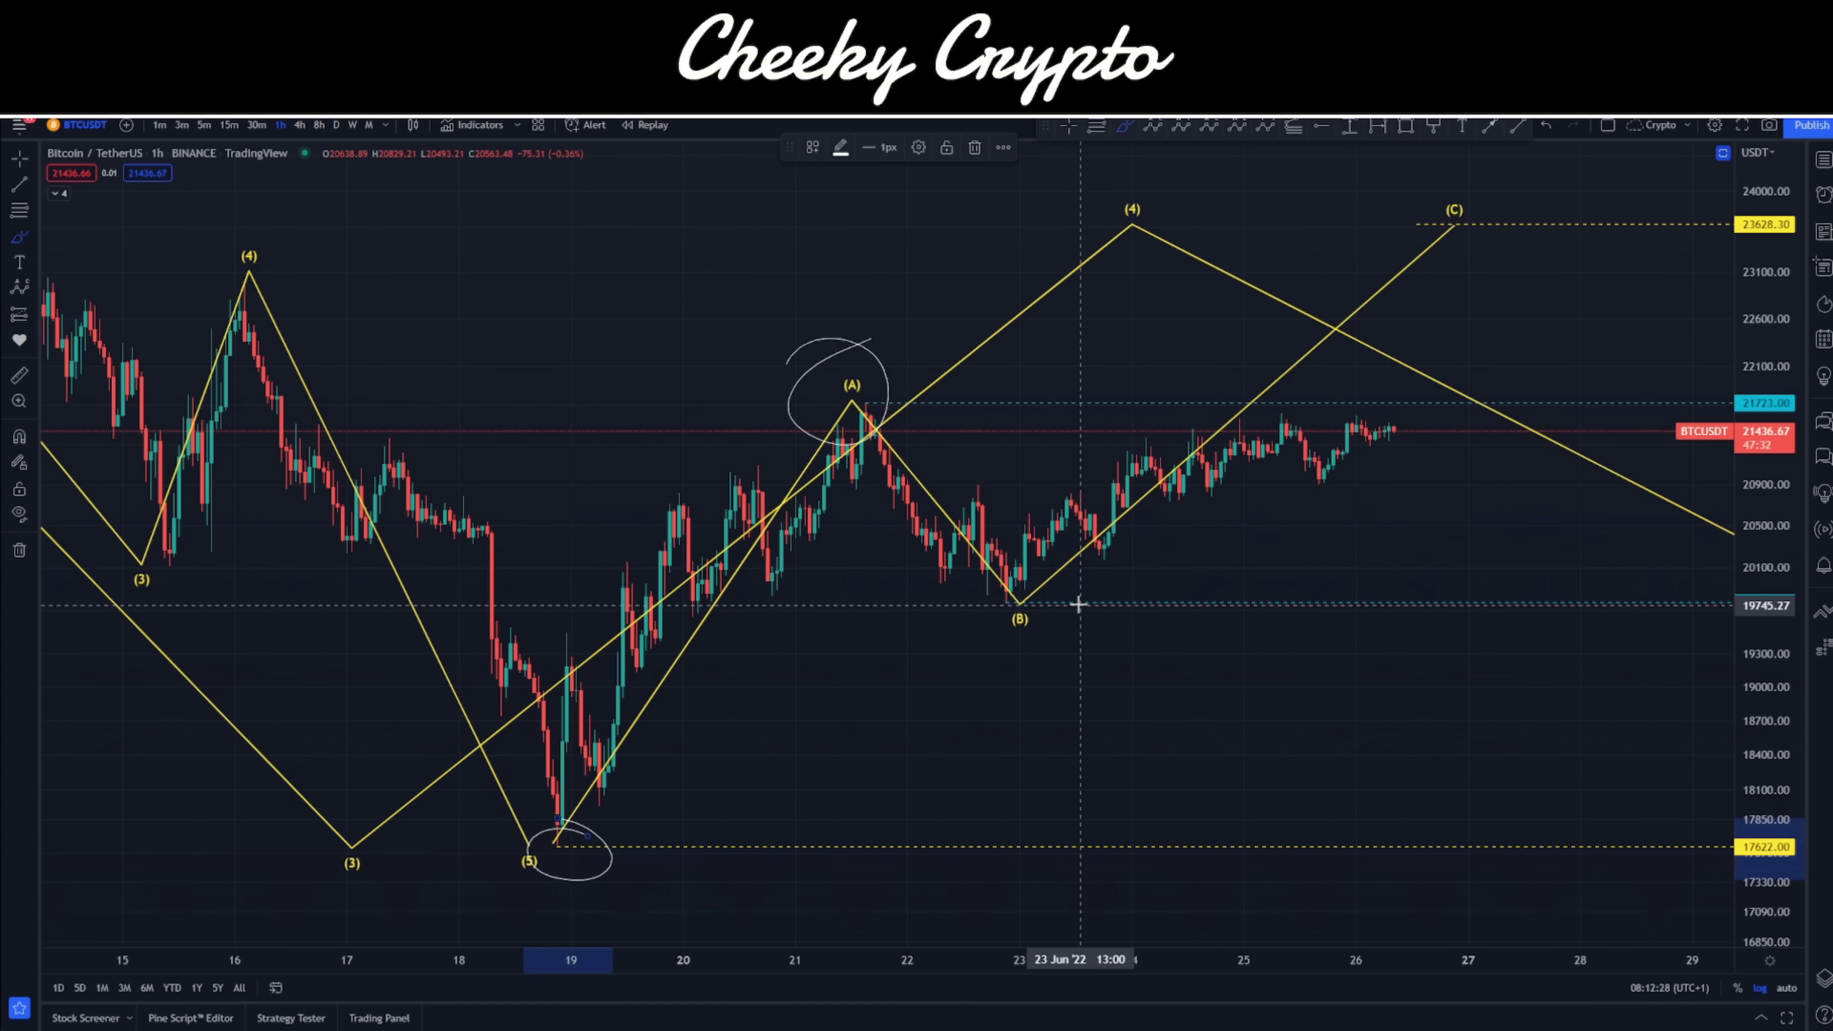
pyautogui.moveTo(1071, 605); pyautogui.dragTo(1061, 590)
pyautogui.moveTo(1465, 193); pyautogui.dragTo(1425, 183)
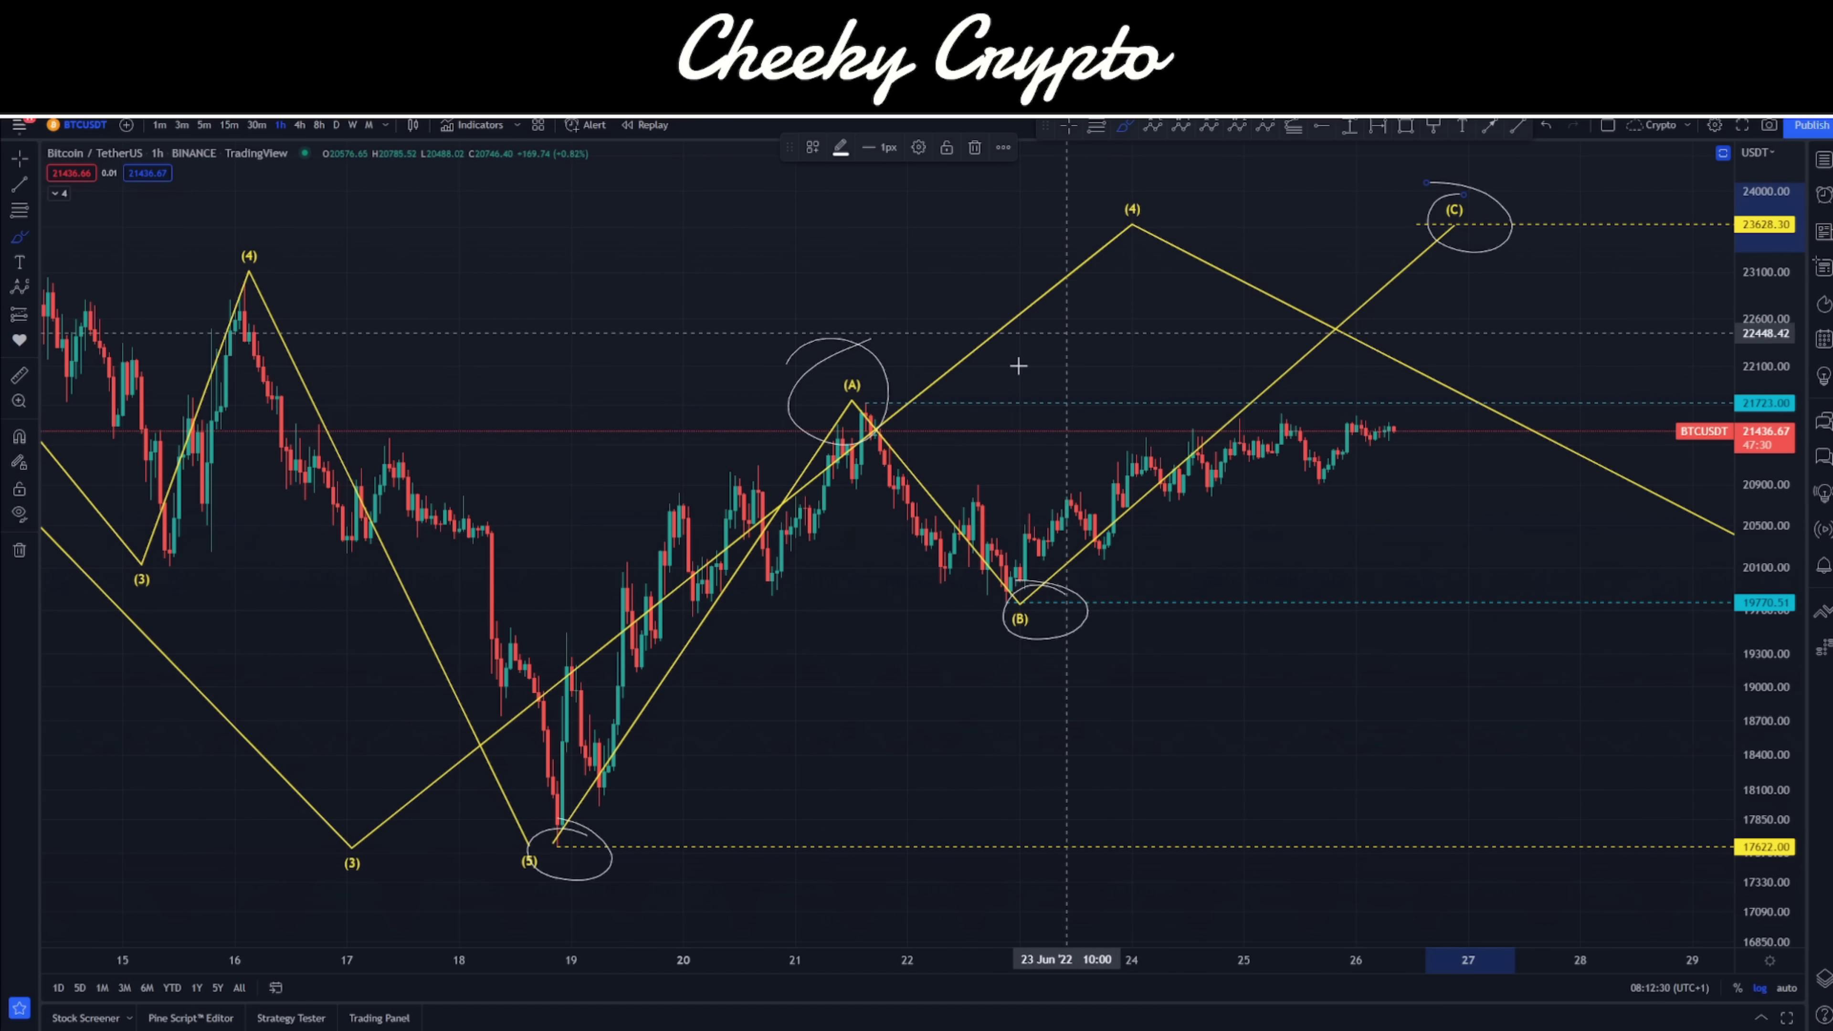
# Handwrite the ratio "1:1" above the rally and clear all the freehand marks from the chart
pyautogui.moveTo(572, 229); pyautogui.dragTo(589, 344)
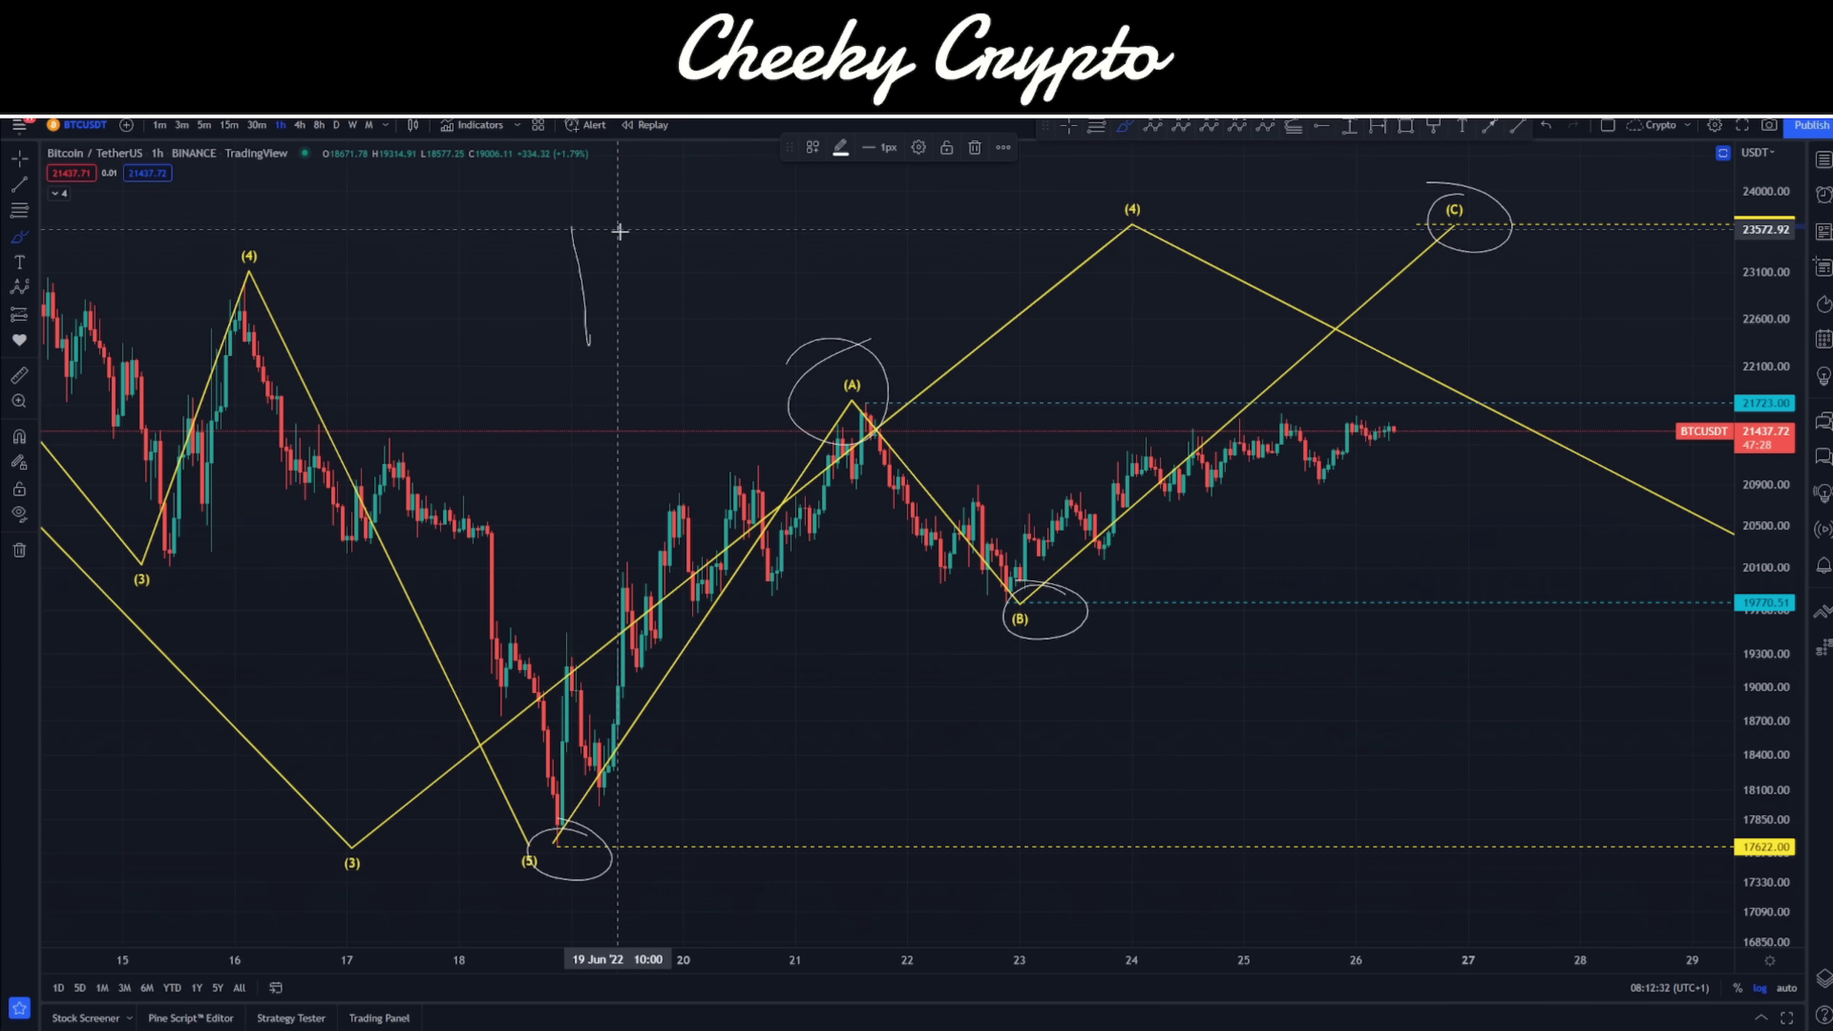
pyautogui.moveTo(659, 210); pyautogui.dragTo(683, 332)
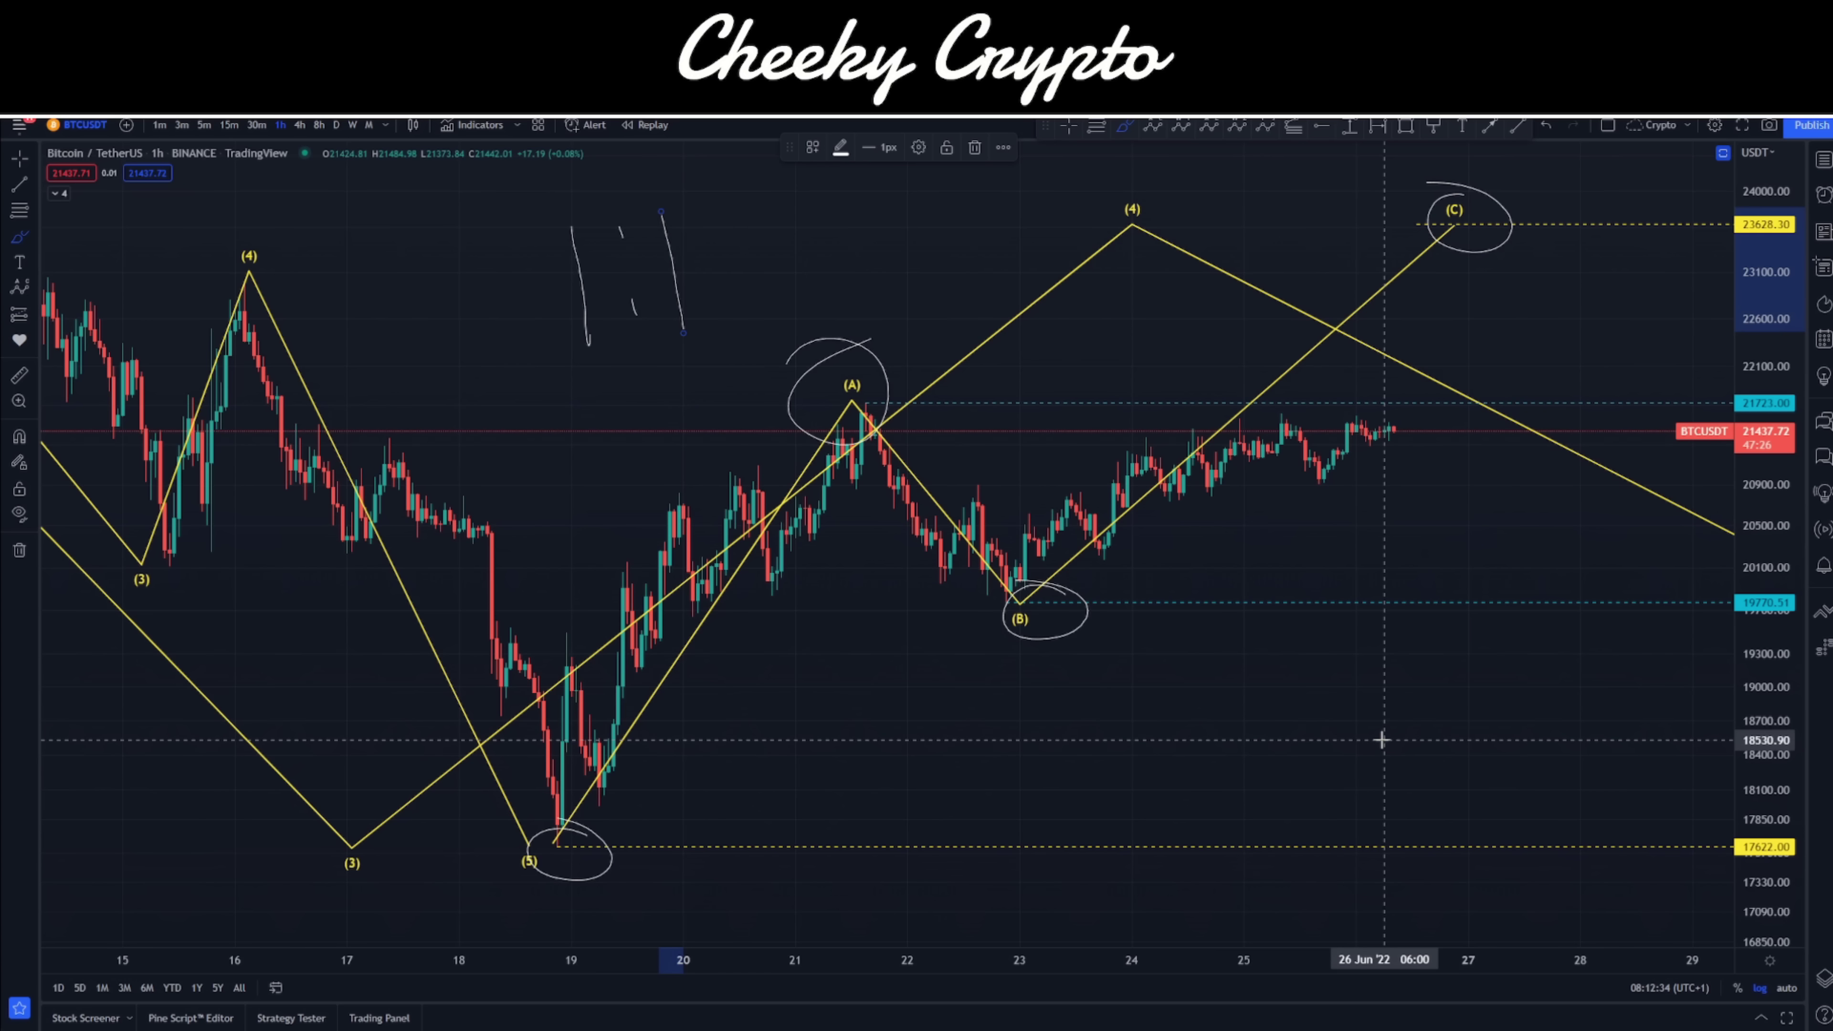
pyautogui.press('Delete')
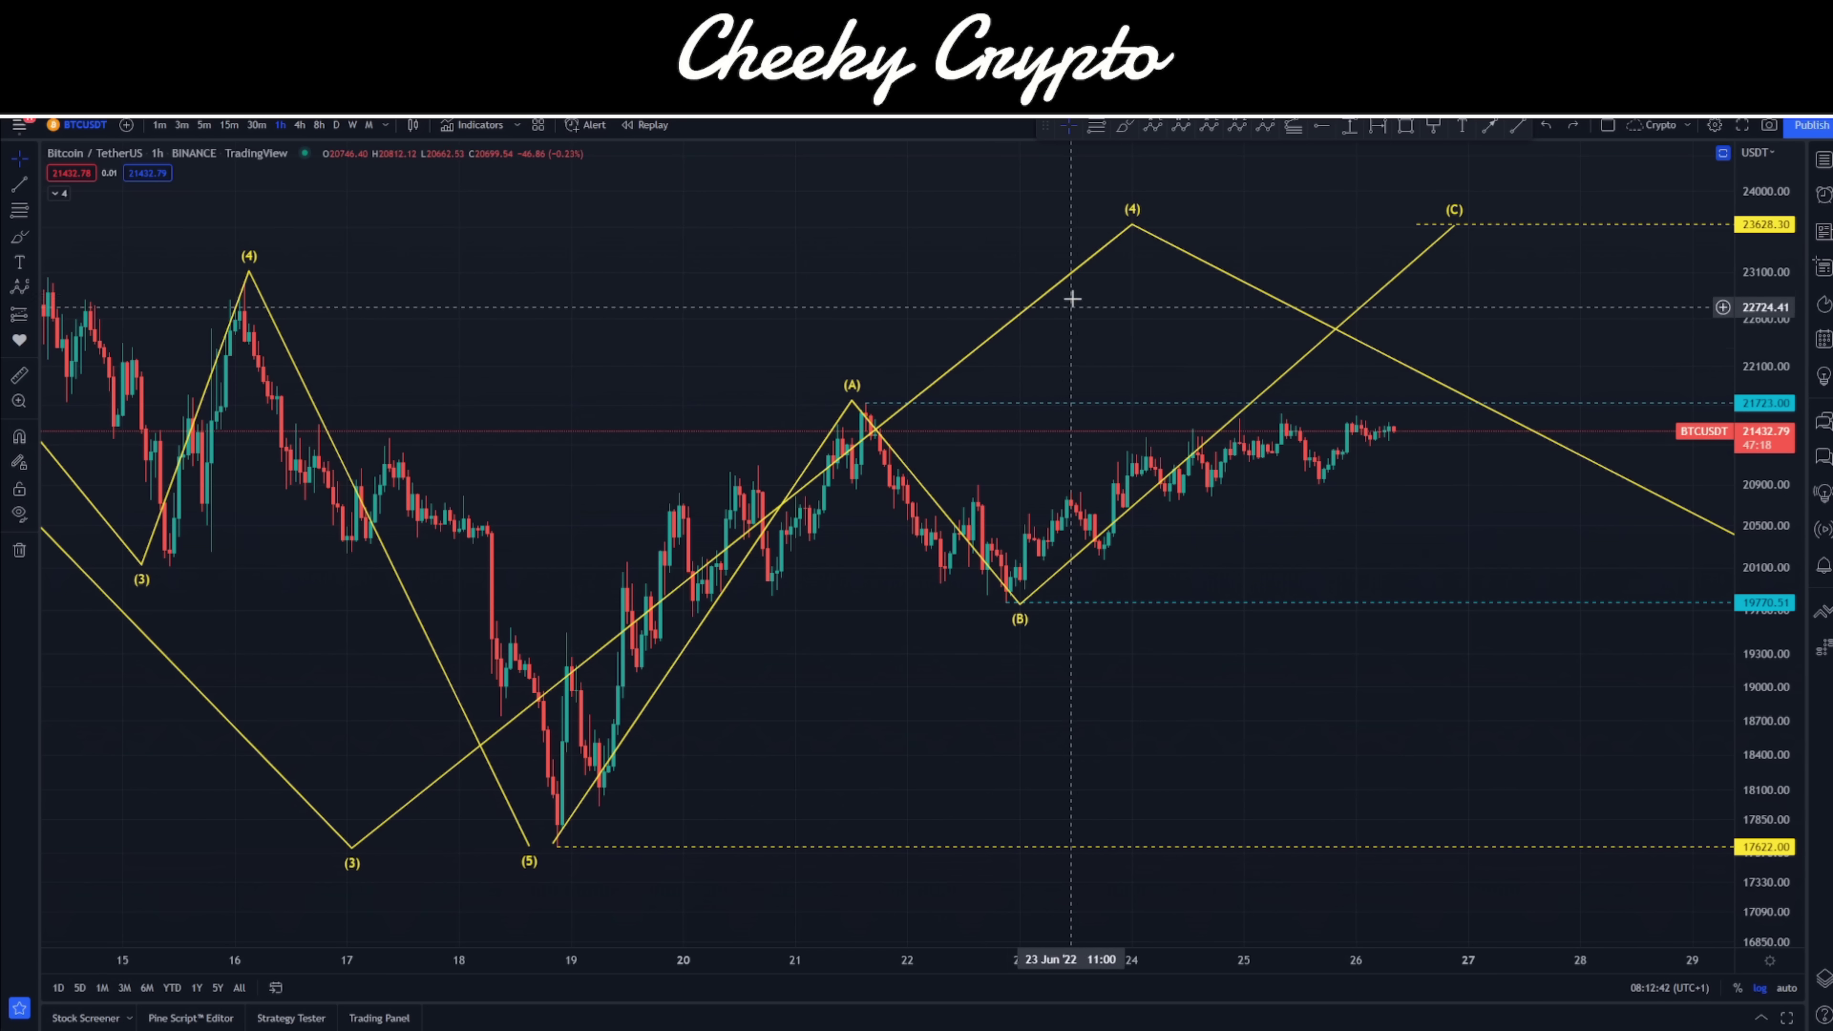
# Lower the ABC pattern's (C) point to the 21723.00 level, at about 24 June 19:00
pyautogui.moveTo(1457, 233)
pyautogui.mouseDown()
pyautogui.moveTo(1433, 220)
pyautogui.moveTo(867, 368)
pyautogui.moveTo(1220, 436)
pyautogui.moveTo(1244, 404)
pyautogui.mouseUp()
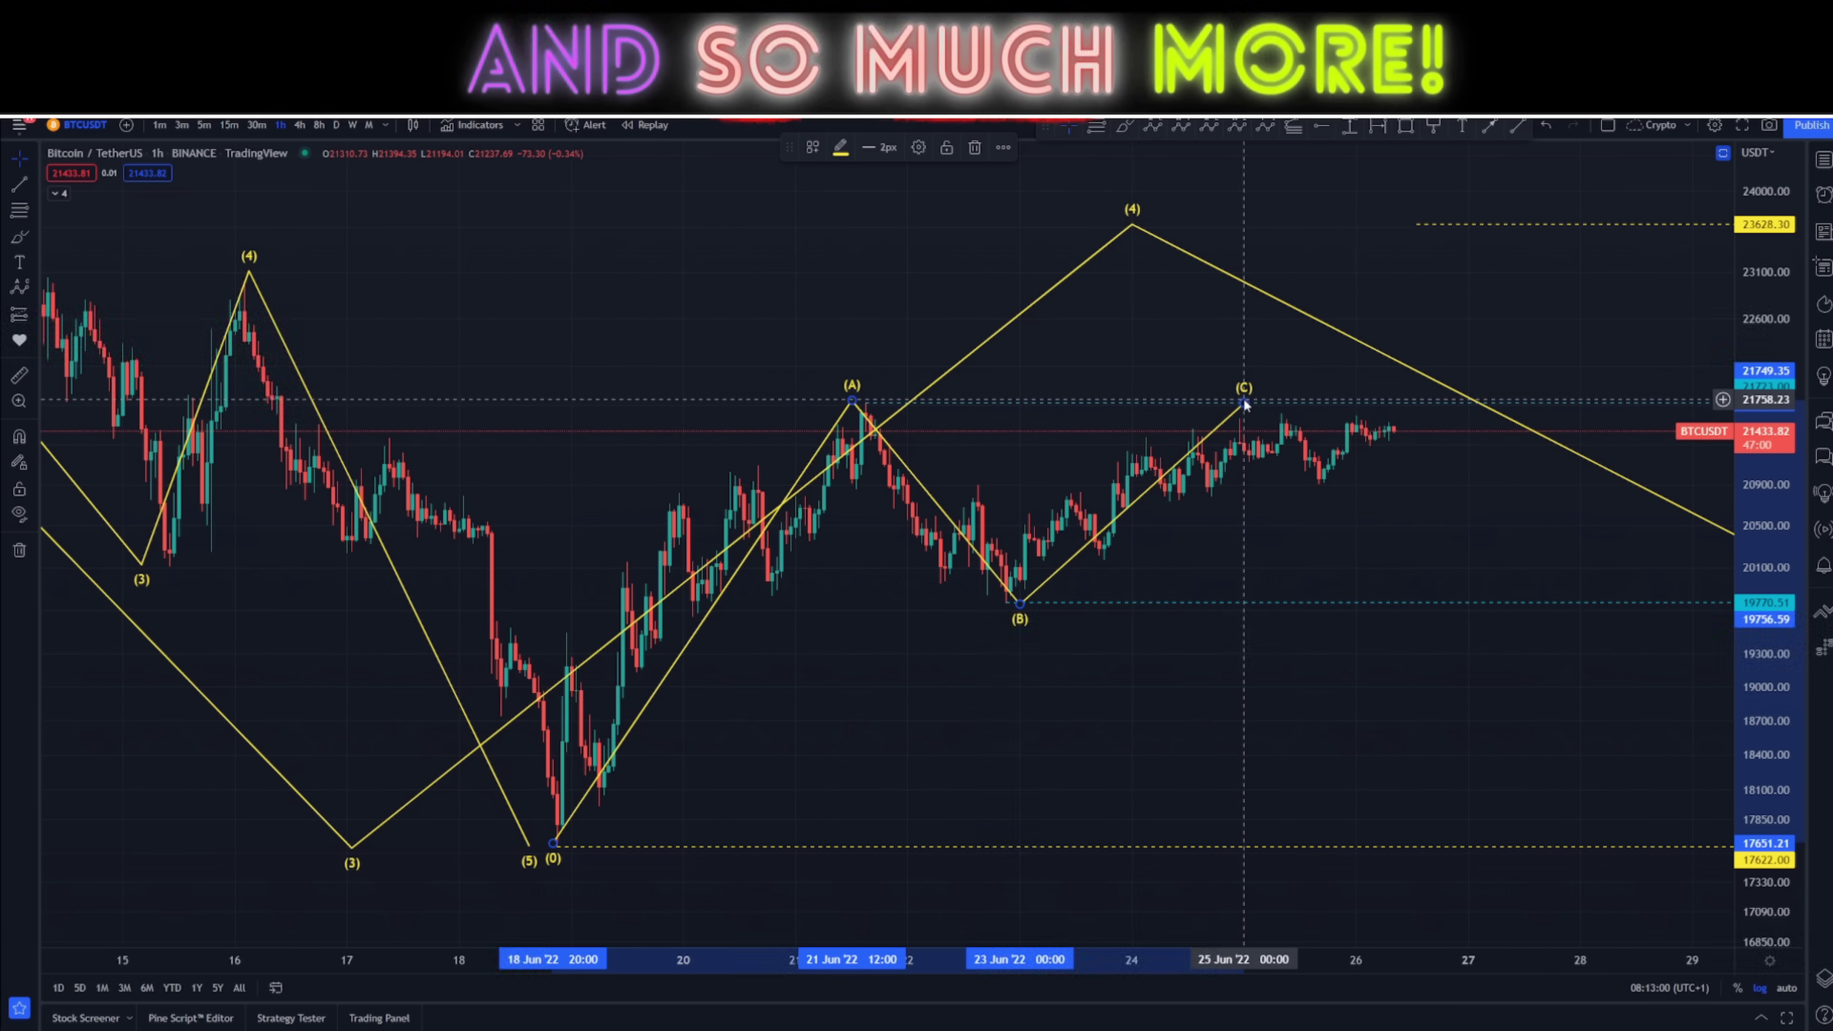
pyautogui.moveTo(1243, 408)
pyautogui.mouseDown()
pyautogui.moveTo(1137, 531)
pyautogui.moveTo(1262, 404)
pyautogui.moveTo(866, 393)
pyautogui.moveTo(1302, 419)
pyautogui.moveTo(913, 416)
pyautogui.moveTo(1291, 445)
pyautogui.moveTo(1295, 396)
pyautogui.moveTo(1346, 427)
pyautogui.moveTo(1516, 856)
pyautogui.moveTo(1258, 448)
pyautogui.moveTo(1395, 307)
pyautogui.moveTo(1441, 229)
pyautogui.moveTo(1135, 418)
pyautogui.moveTo(1126, 453)
pyautogui.moveTo(1357, 359)
pyautogui.moveTo(1336, 473)
pyautogui.moveTo(1242, 534)
pyautogui.moveTo(1295, 506)
pyautogui.moveTo(1271, 410)
pyautogui.mouseUp()
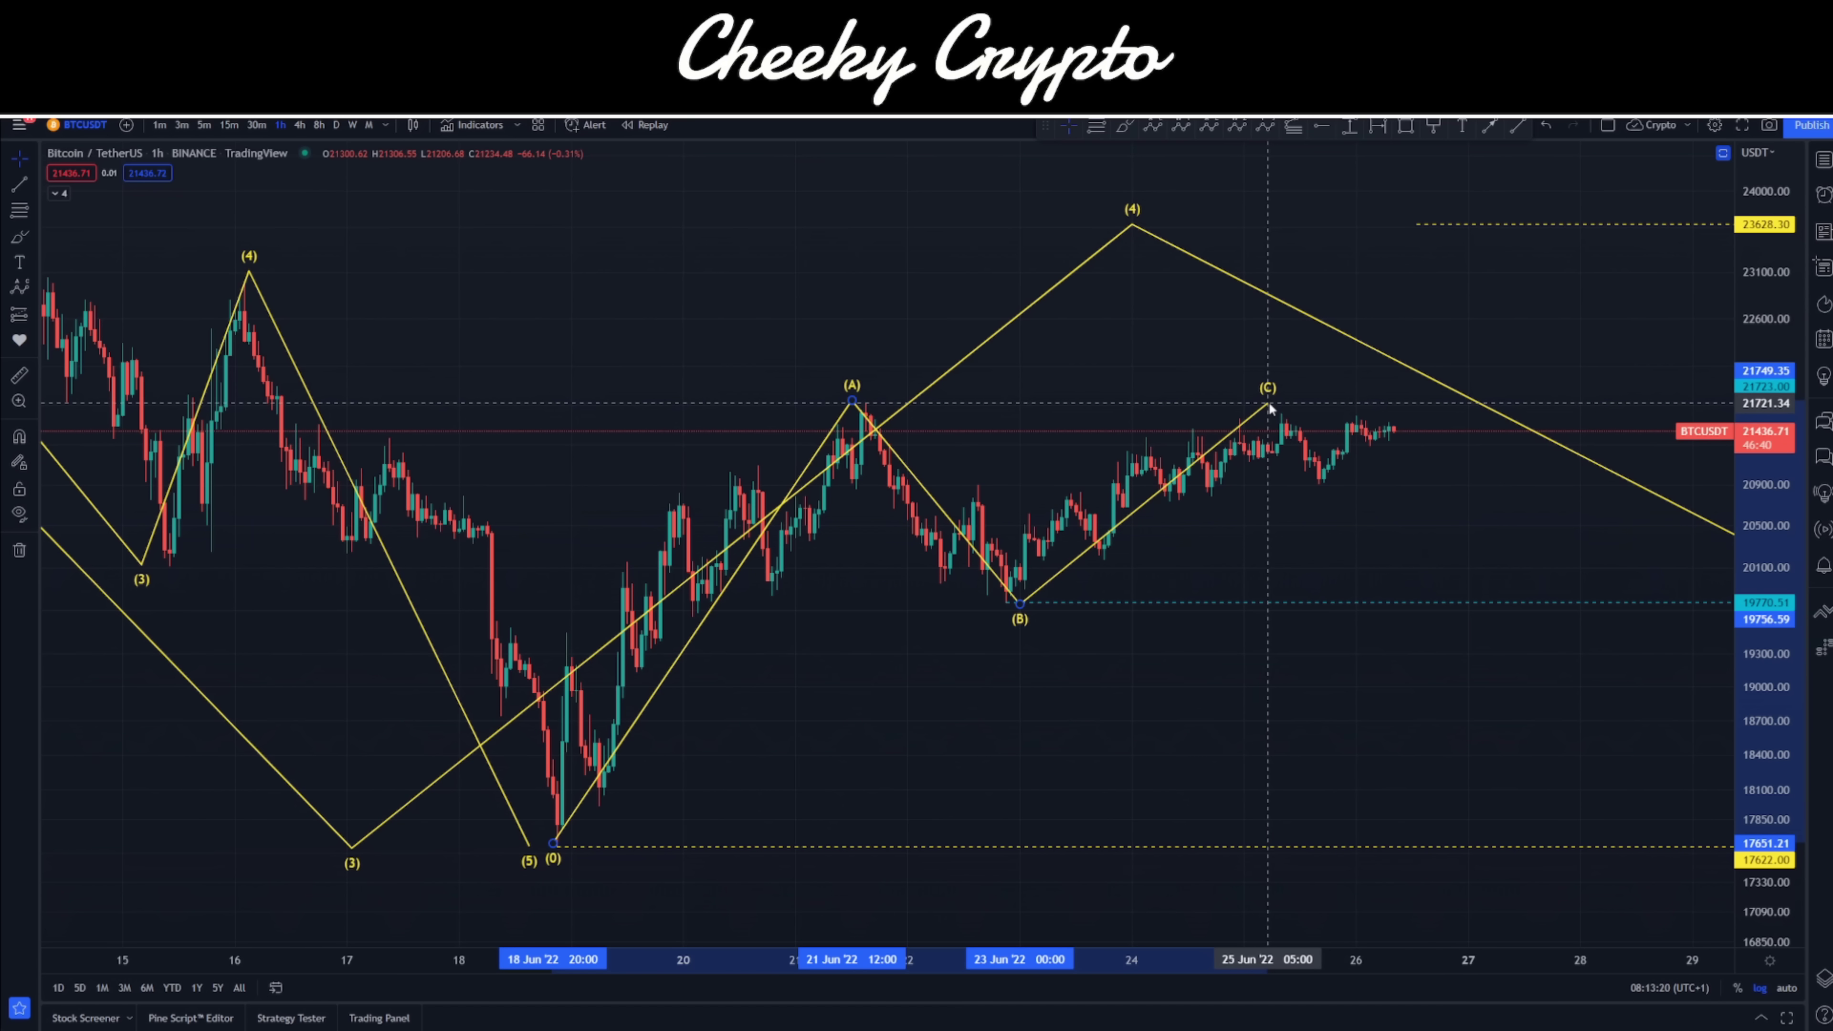
pyautogui.moveTo(1269, 404)
pyautogui.mouseDown()
pyautogui.moveTo(1070, 426)
pyautogui.moveTo(1253, 626)
pyautogui.moveTo(1062, 635)
pyautogui.moveTo(1135, 352)
pyautogui.moveTo(1066, 600)
pyautogui.moveTo(1170, 615)
pyautogui.moveTo(938, 419)
pyautogui.moveTo(1043, 491)
pyautogui.moveTo(975, 430)
pyautogui.moveTo(978, 562)
pyautogui.moveTo(1249, 411)
pyautogui.mouseUp()
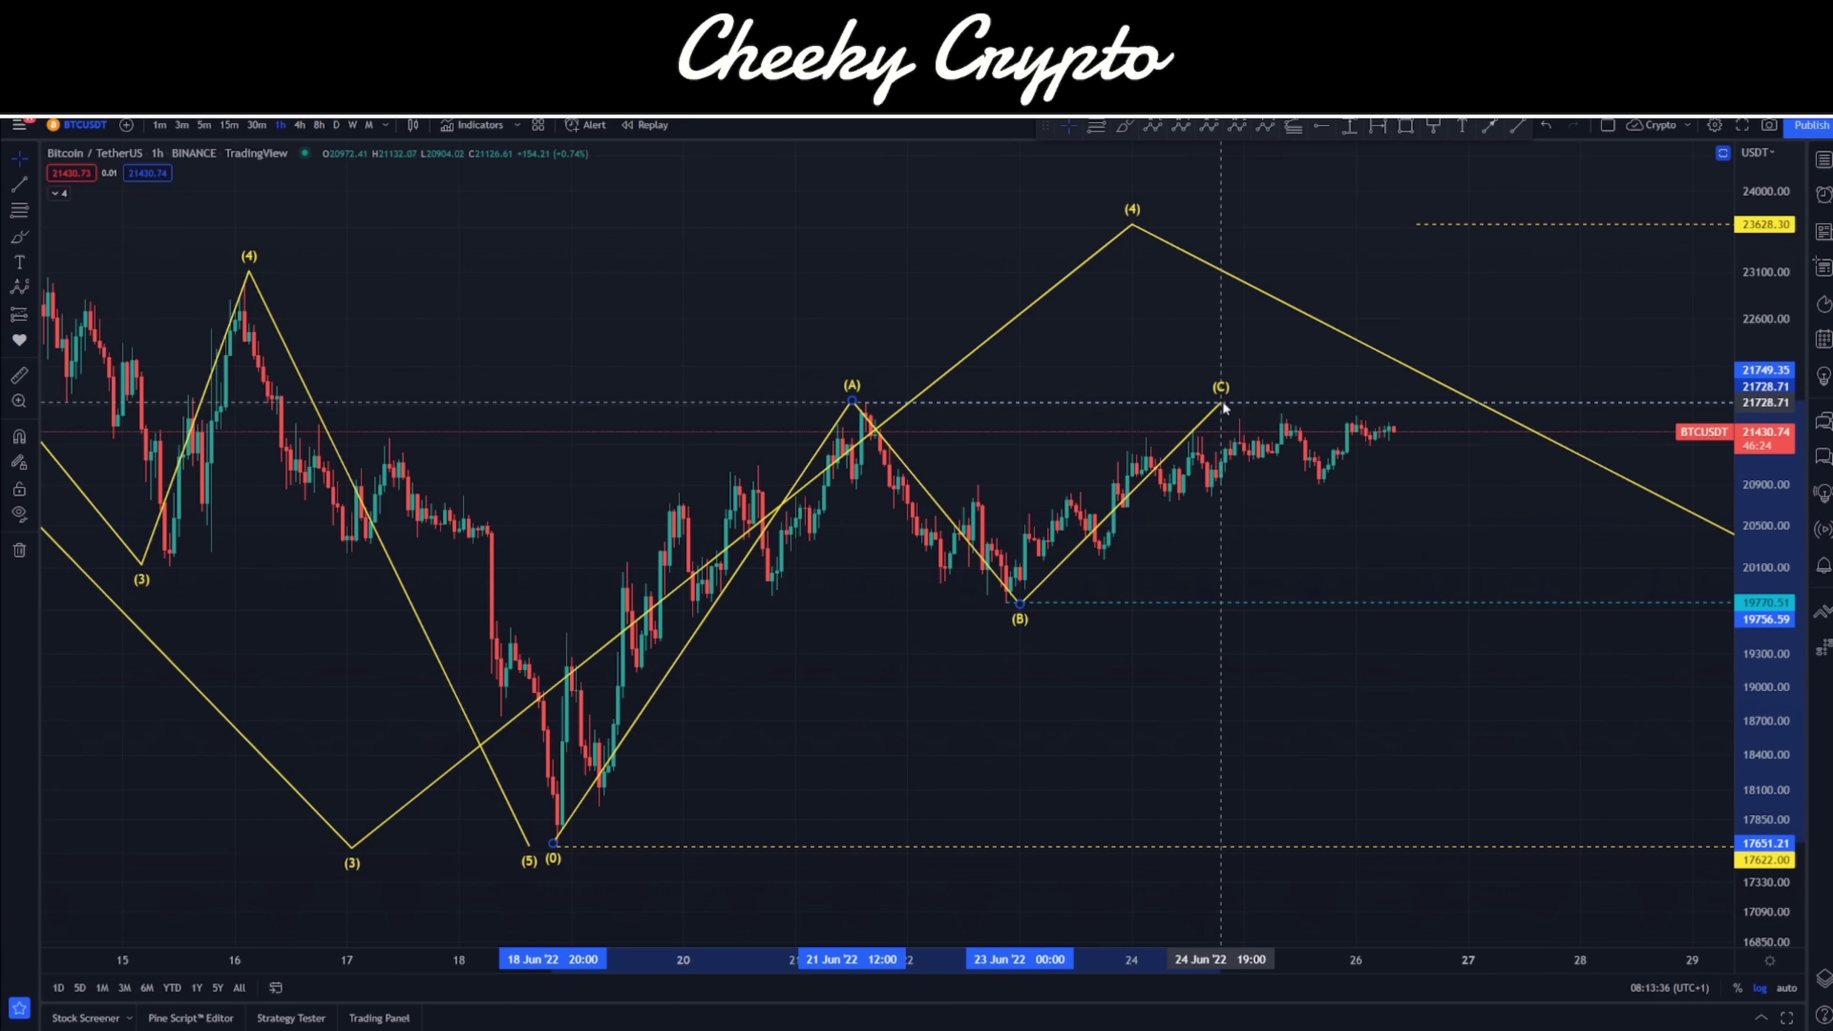
# Try lowering the larger wave's (4) point to the 21723.00 level
pyautogui.moveTo(1132, 225); pyautogui.dragTo(1130, 409)
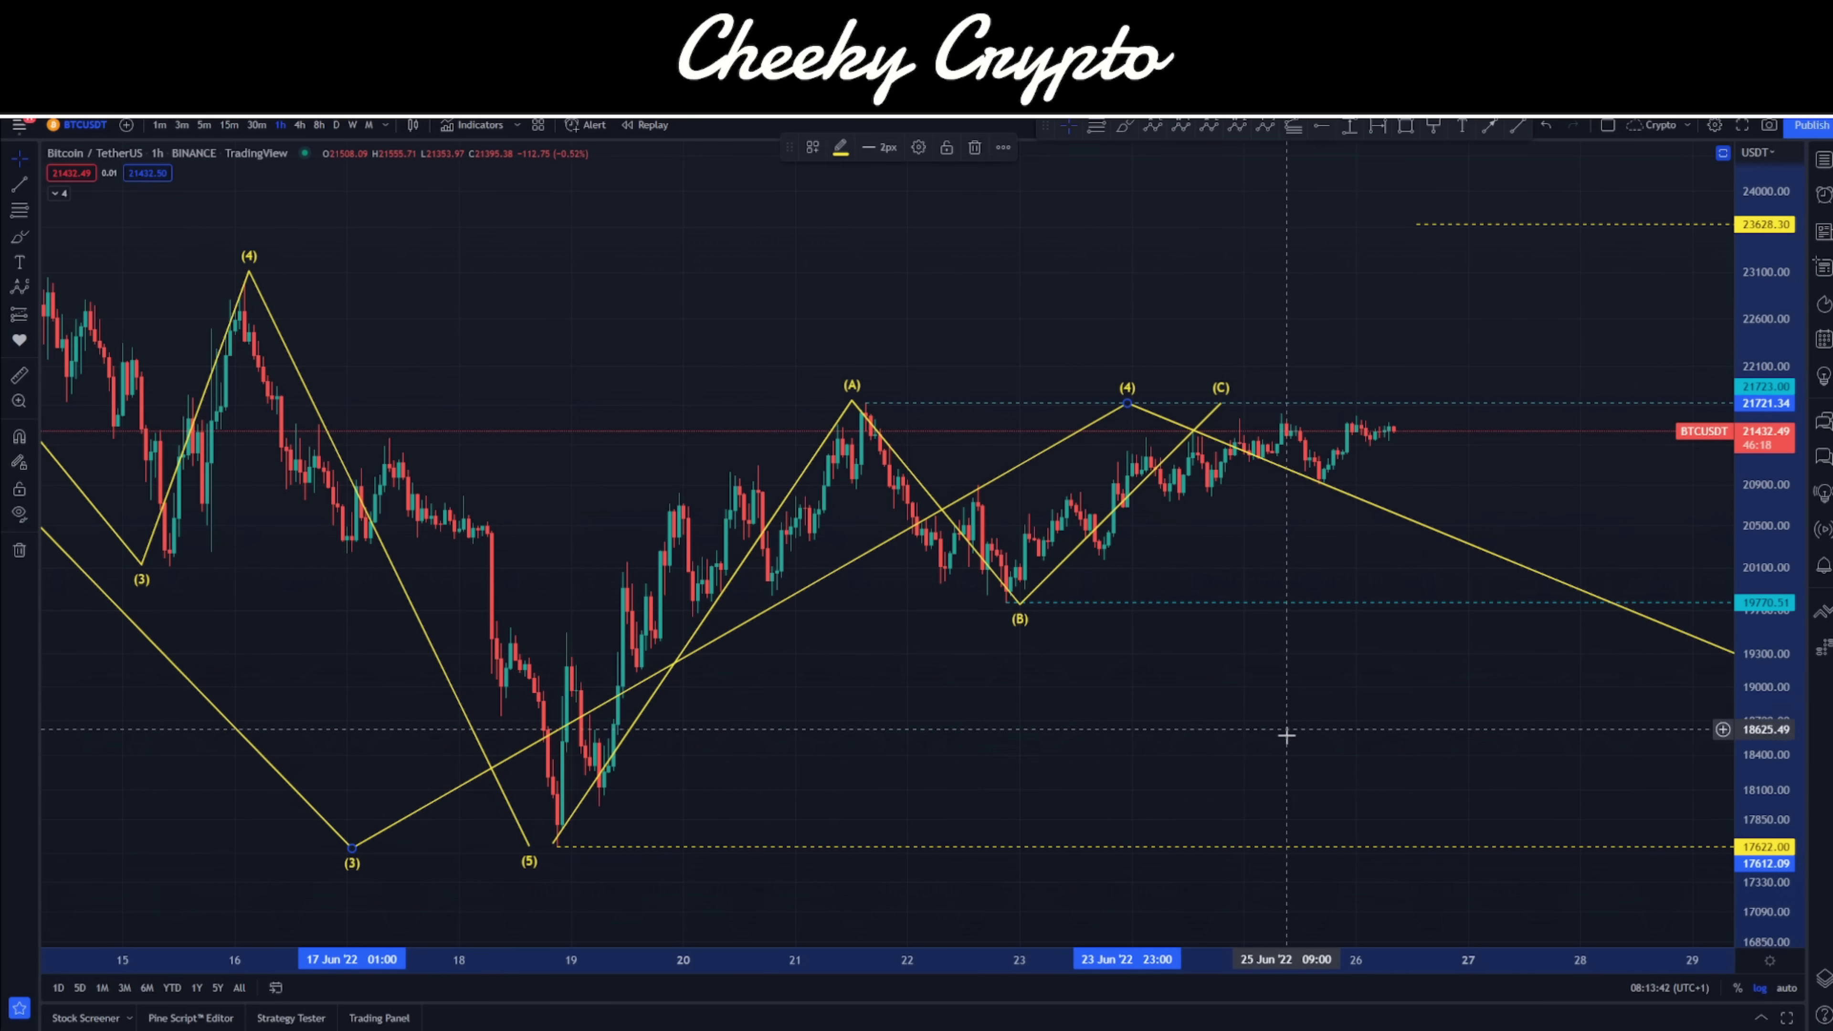
pyautogui.moveTo(1285, 721); pyautogui.dragTo(1158, 188)
pyautogui.moveTo(1217, 247); pyautogui.dragTo(1166, 668)
pyautogui.moveTo(1137, 509); pyautogui.dragTo(1006, 322)
pyautogui.moveTo(1048, 402); pyautogui.dragTo(1070, 215)
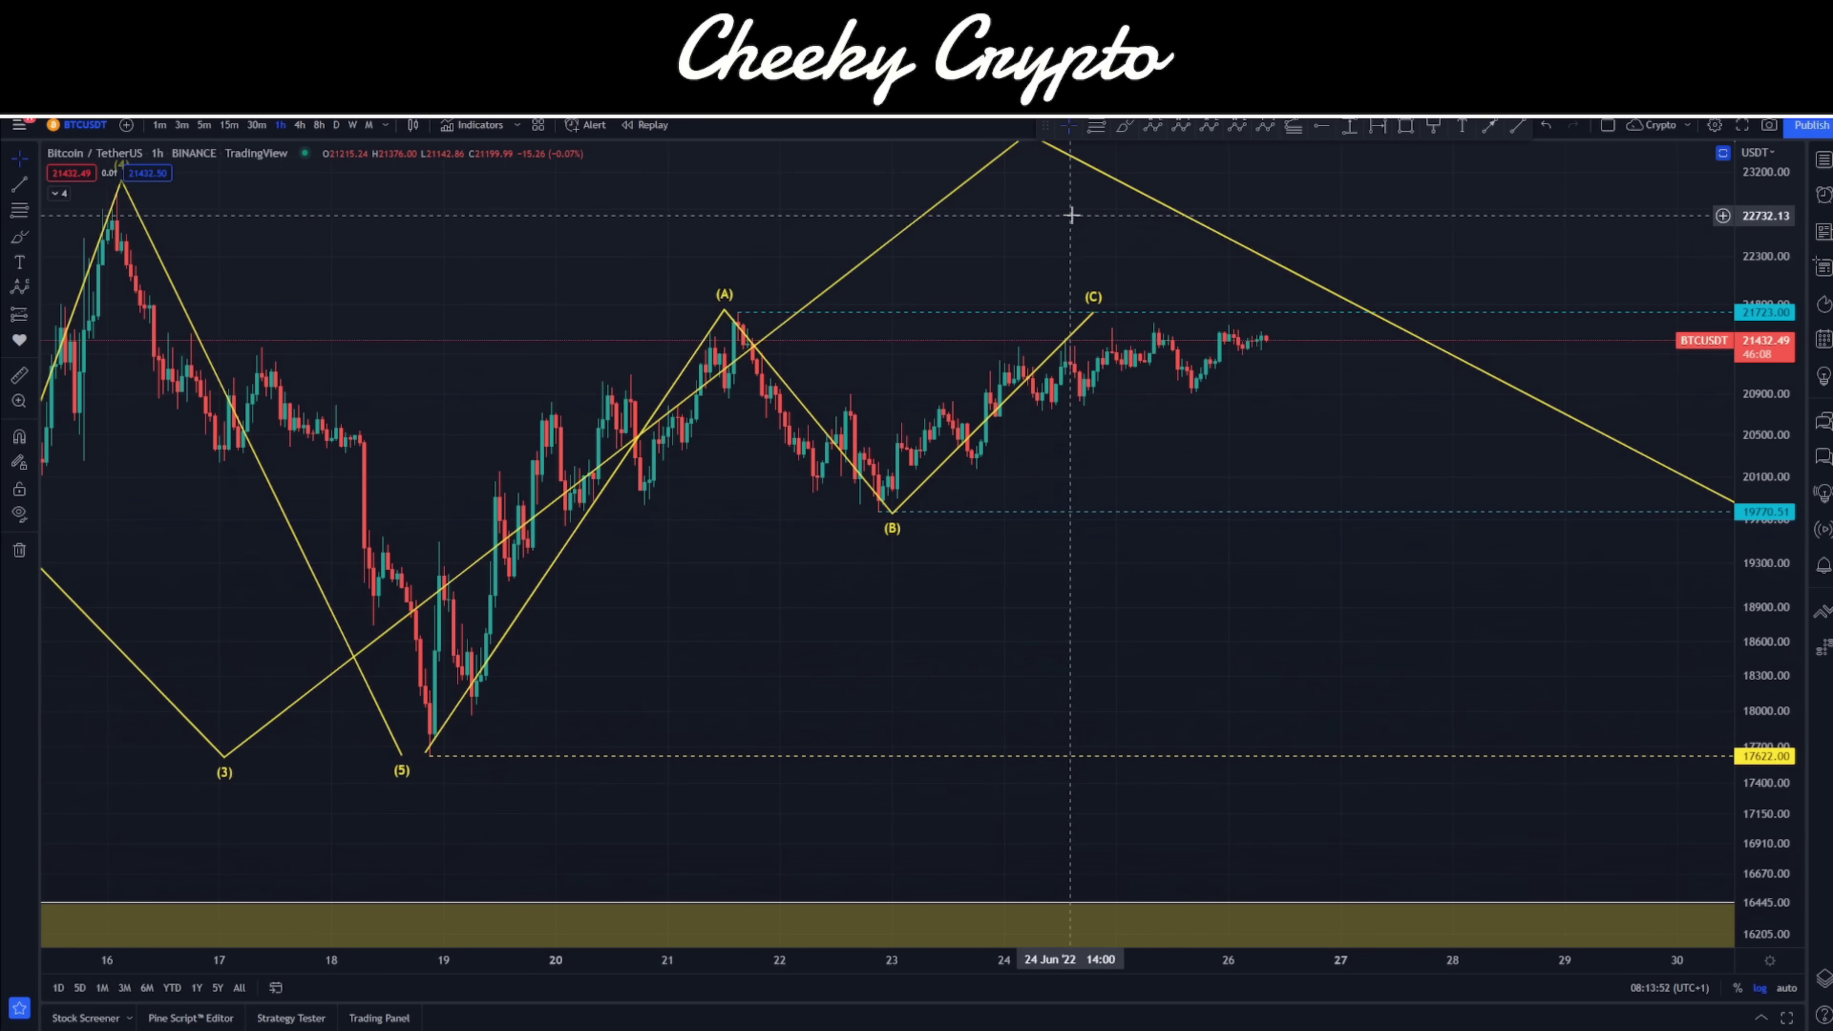
# Raise the ABC pattern's (C) point to the 23628.30 target line
pyautogui.moveTo(1091, 324); pyautogui.dragTo(1290, 188)
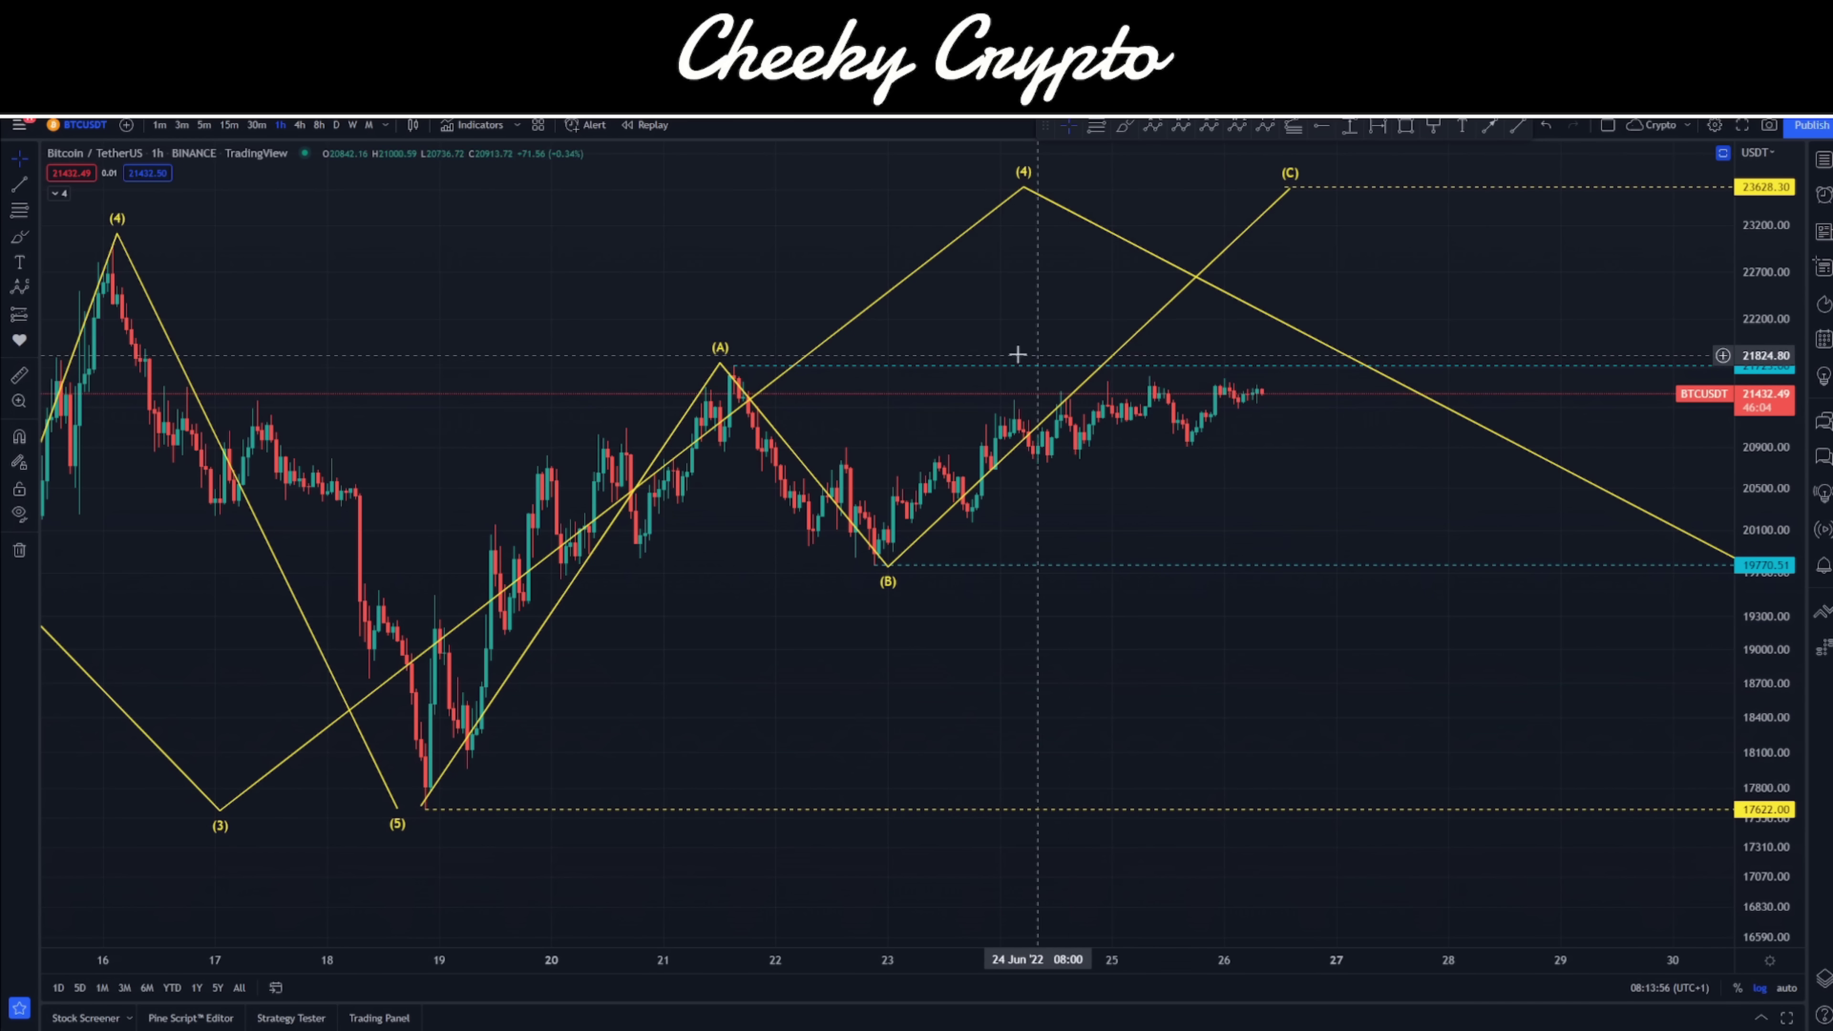
pyautogui.moveTo(1261, 500); pyautogui.dragTo(1144, 469)
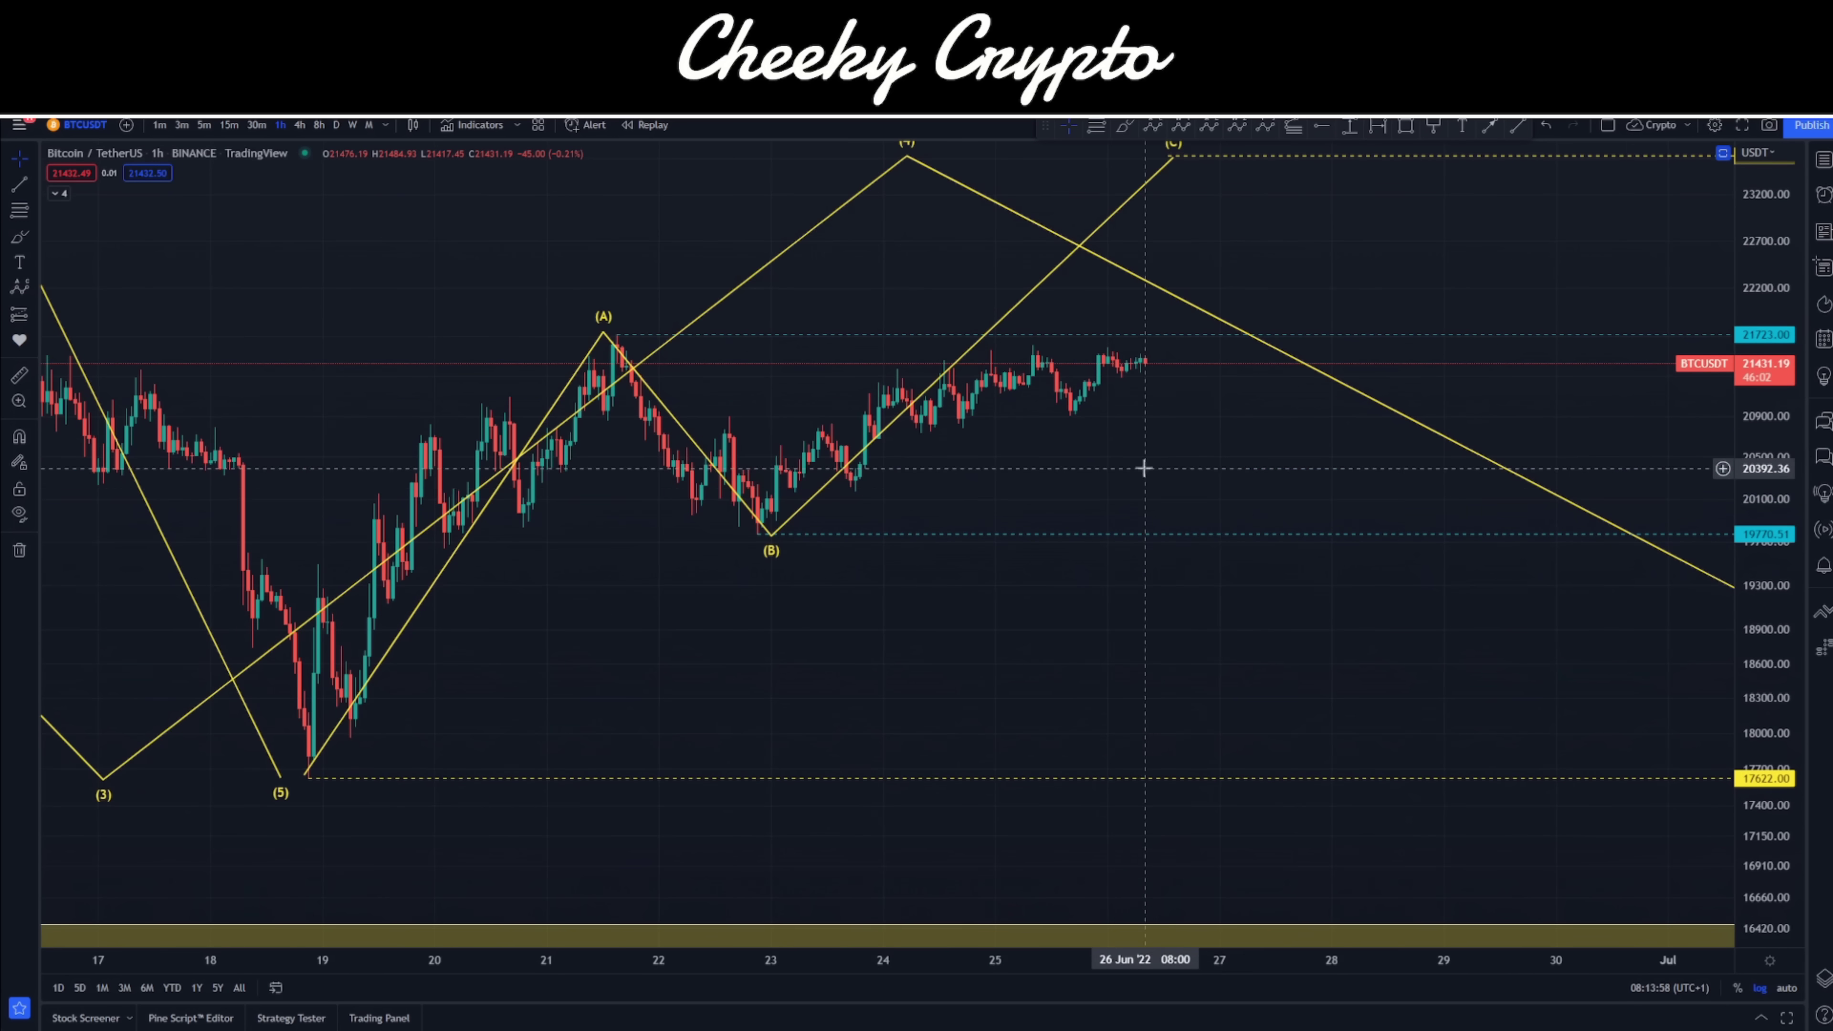
pyautogui.moveTo(1162, 613); pyautogui.dragTo(1199, 635)
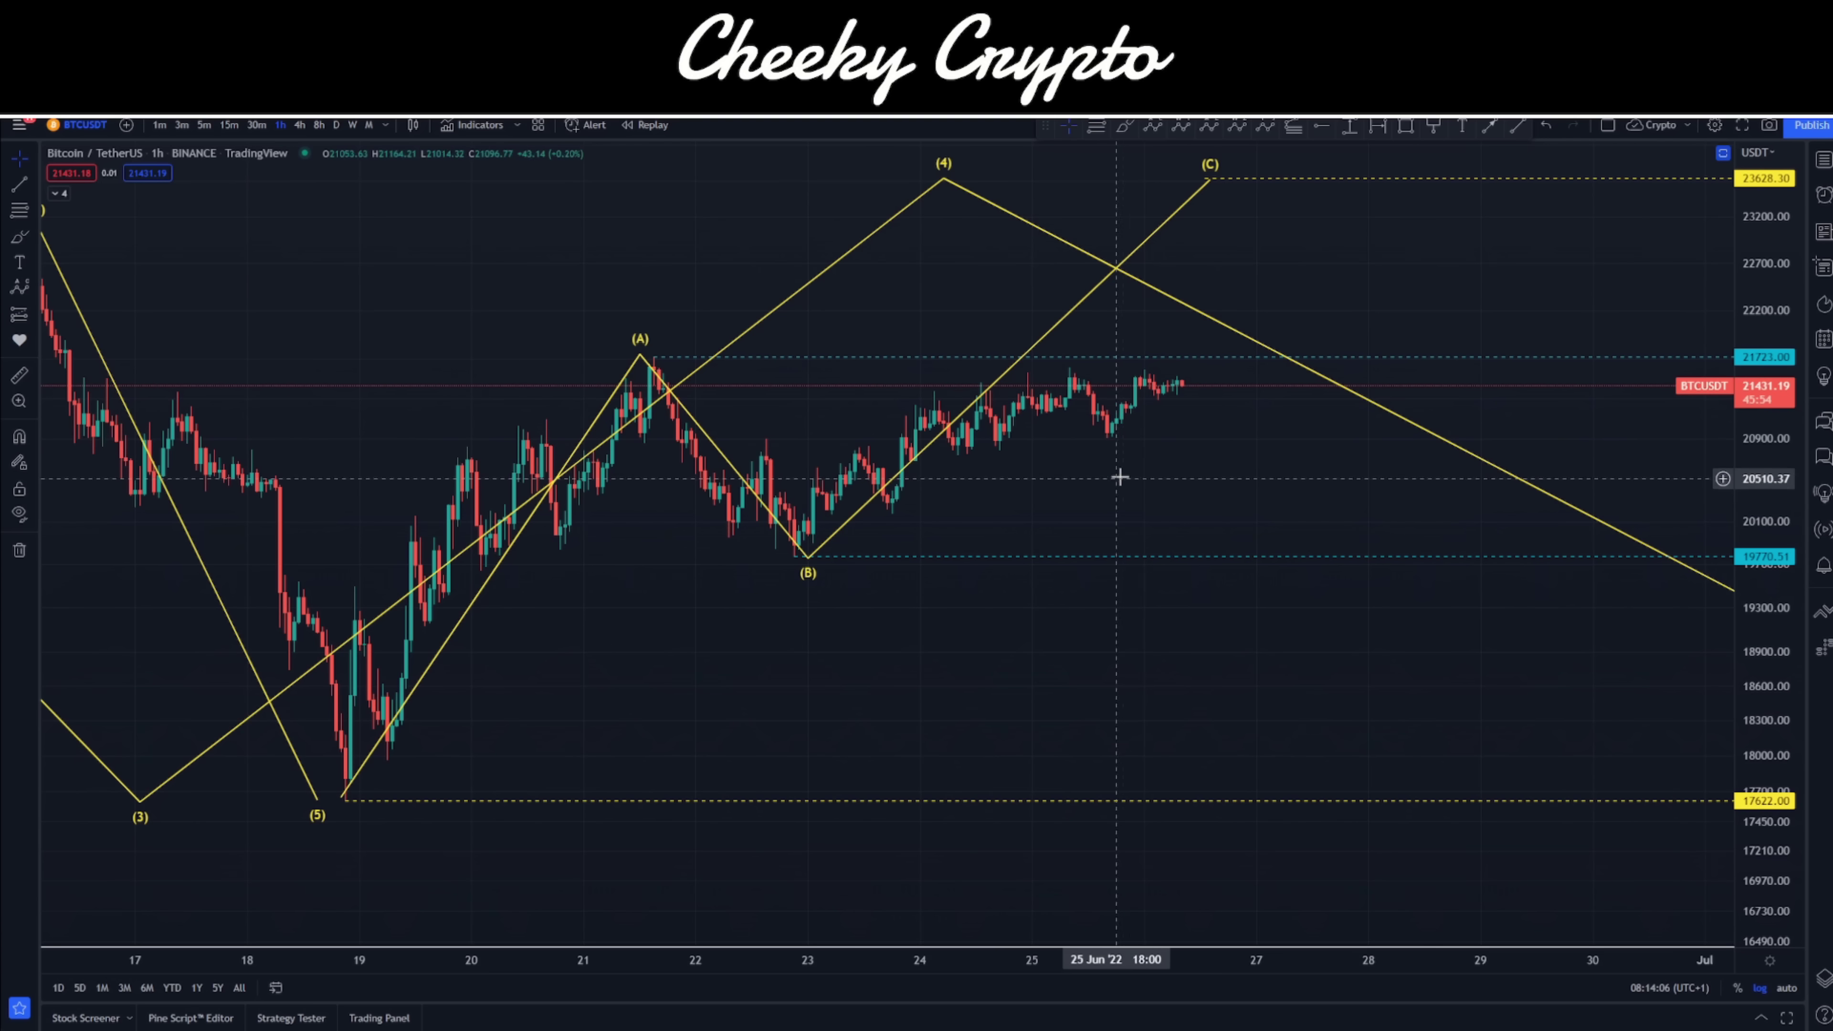
# Draw an ABC correction from the 21 June peak, with (A) at about 19598, (B) at about 21567 and (C) at about 19067
pyautogui.click(1155, 127)
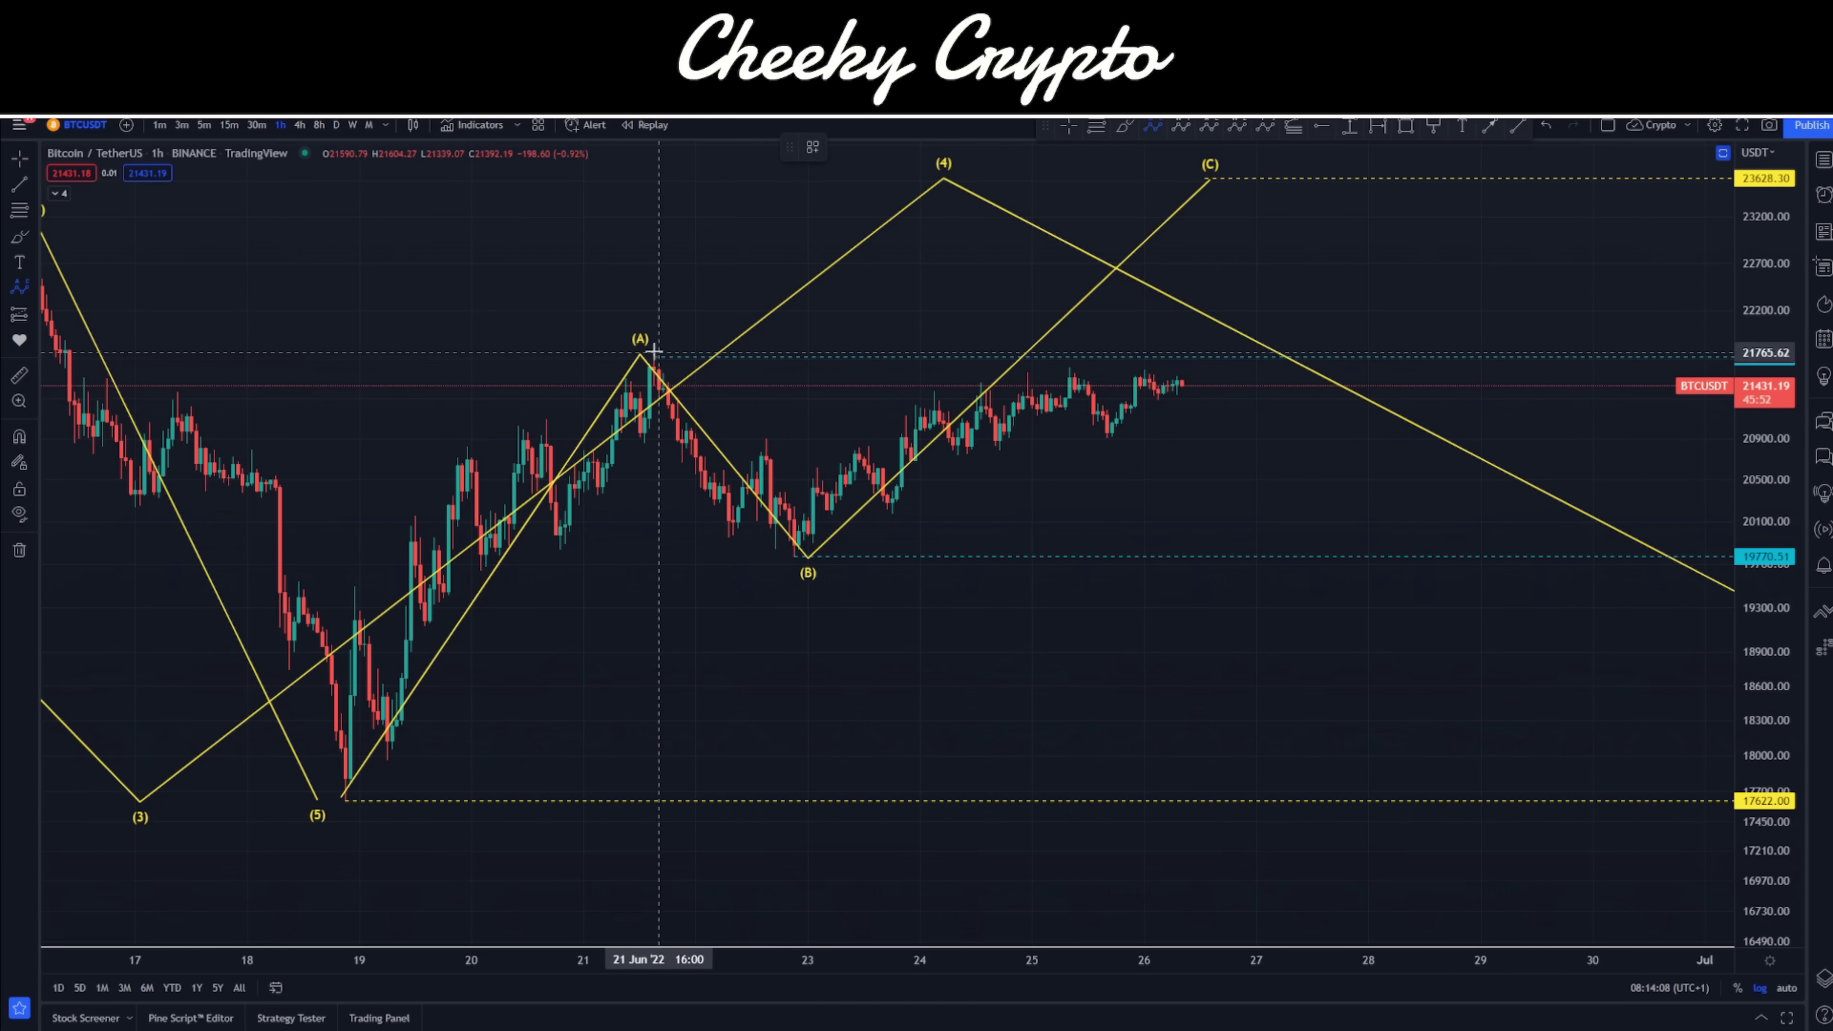
pyautogui.click(649, 352)
pyautogui.click(795, 576)
pyautogui.click(1042, 372)
pyautogui.click(1219, 633)
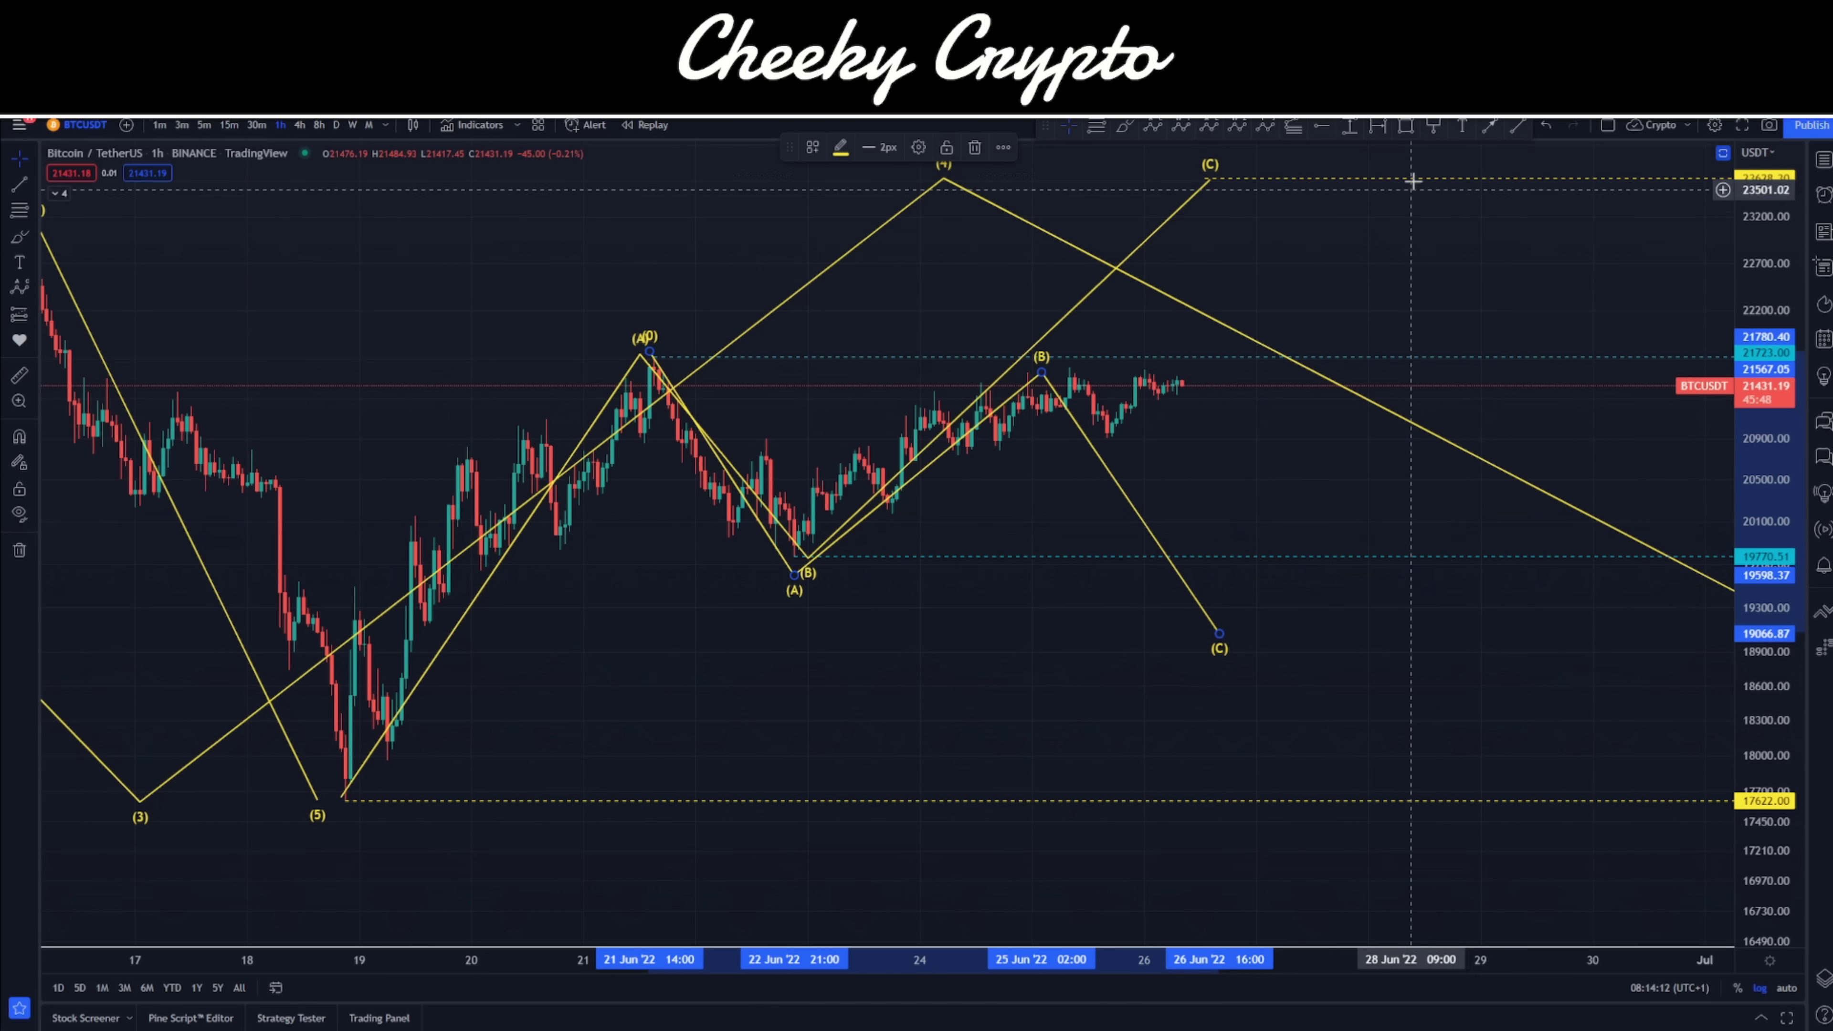
# Draw a five-wave impulse from the projected (C) low to about 23509, with wave (3) at about 22609 and wave (4) at about 21648
pyautogui.click(1265, 127)
pyautogui.click(1229, 637)
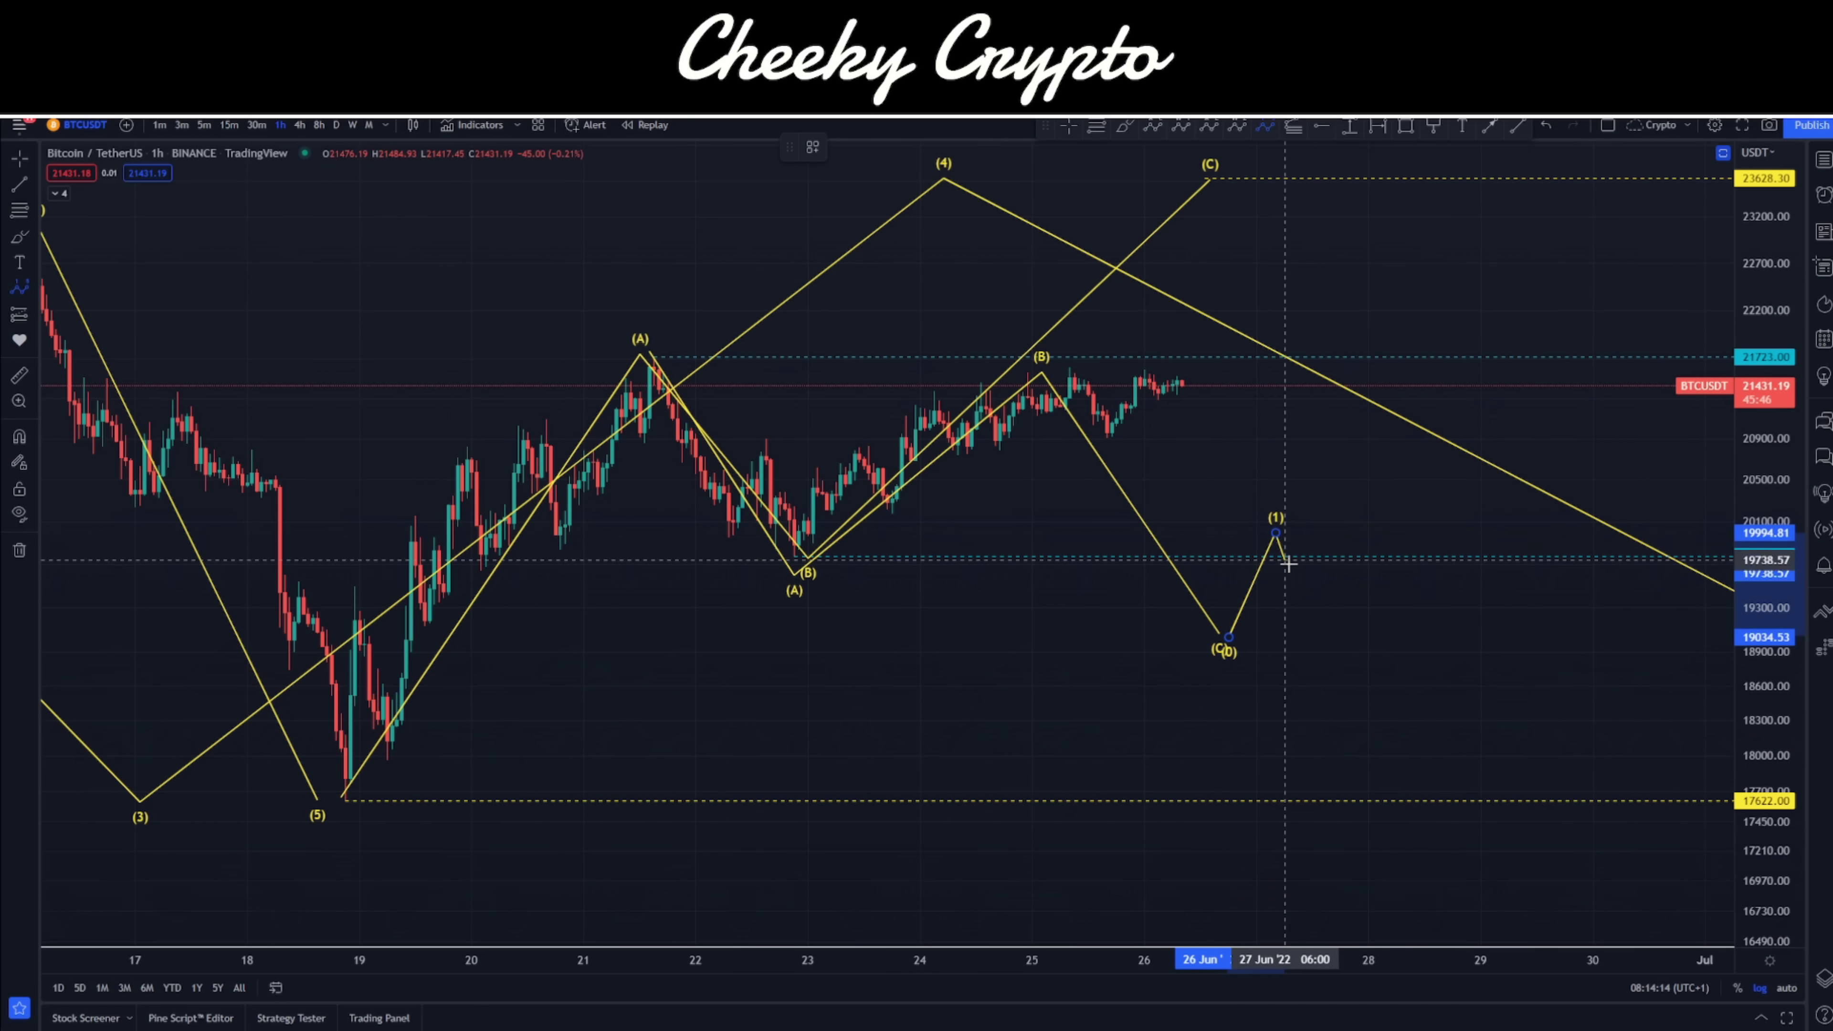
pyautogui.click(1276, 533)
pyautogui.click(1308, 575)
pyautogui.click(1382, 396)
pyautogui.click(1406, 451)
pyautogui.click(1528, 189)
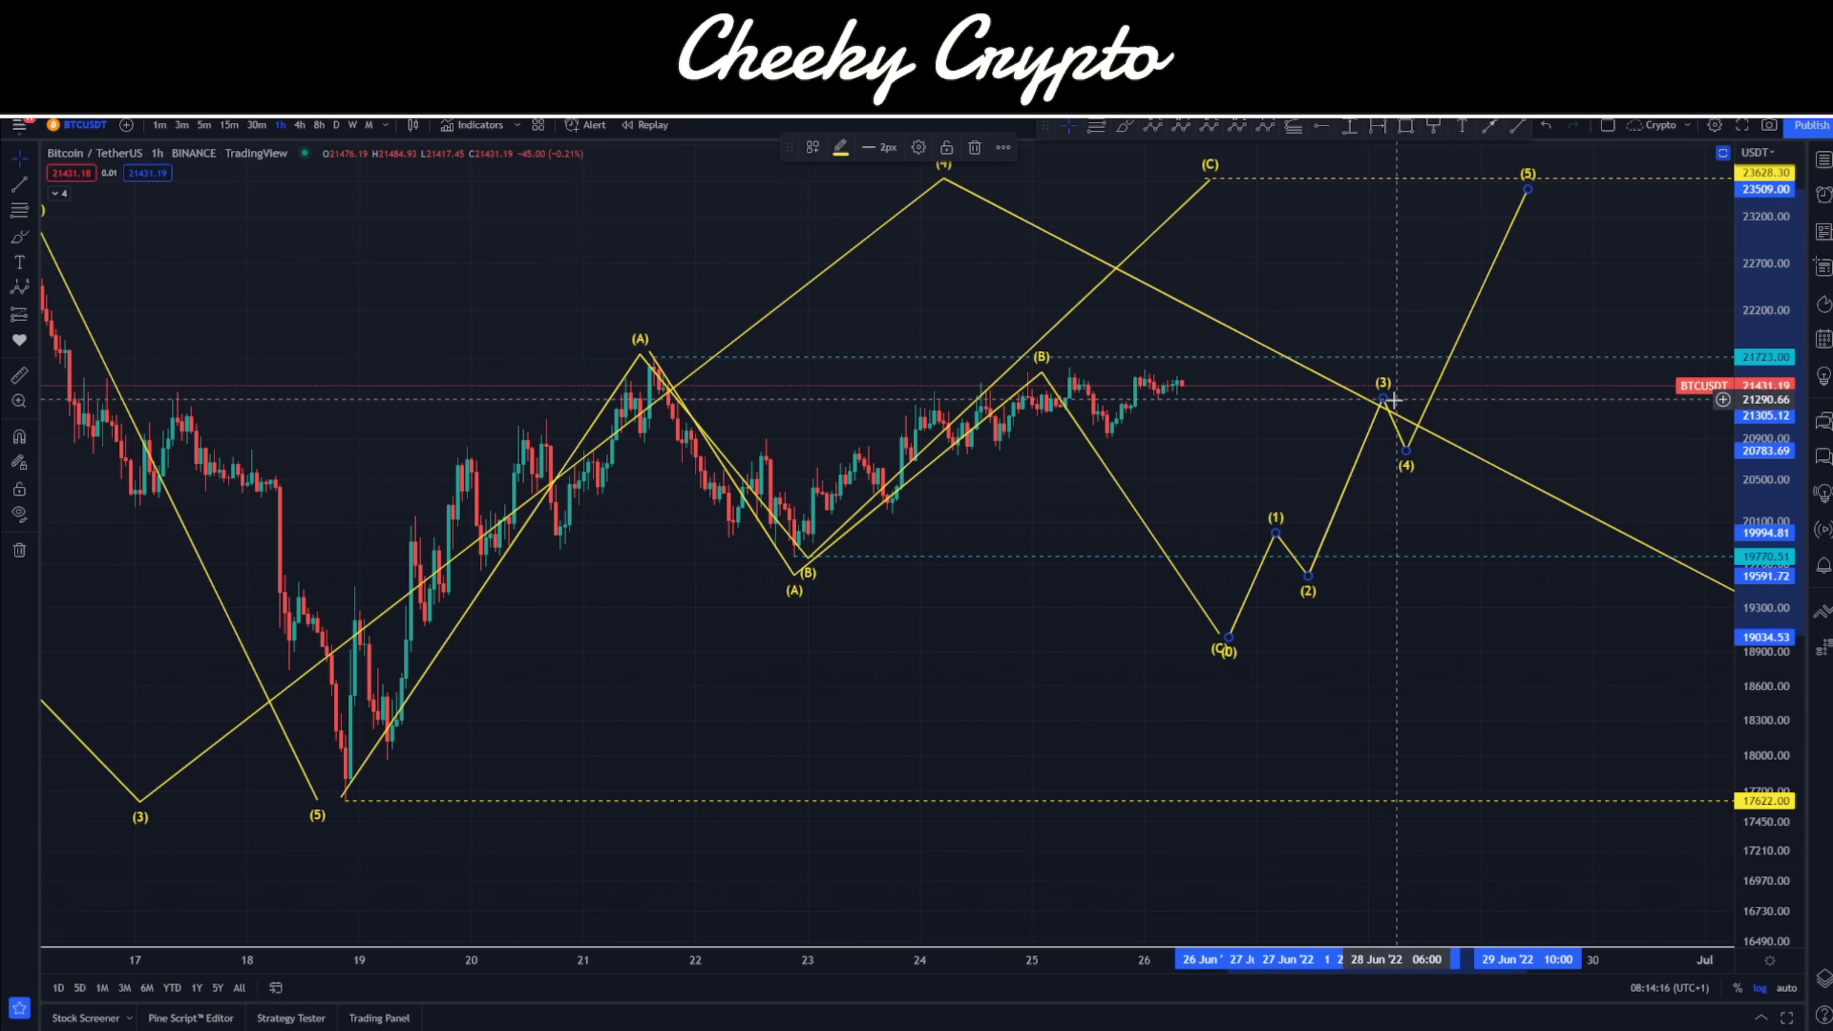
pyautogui.moveTo(1382, 397); pyautogui.dragTo(1392, 272)
pyautogui.moveTo(1406, 451); pyautogui.dragTo(1472, 363)
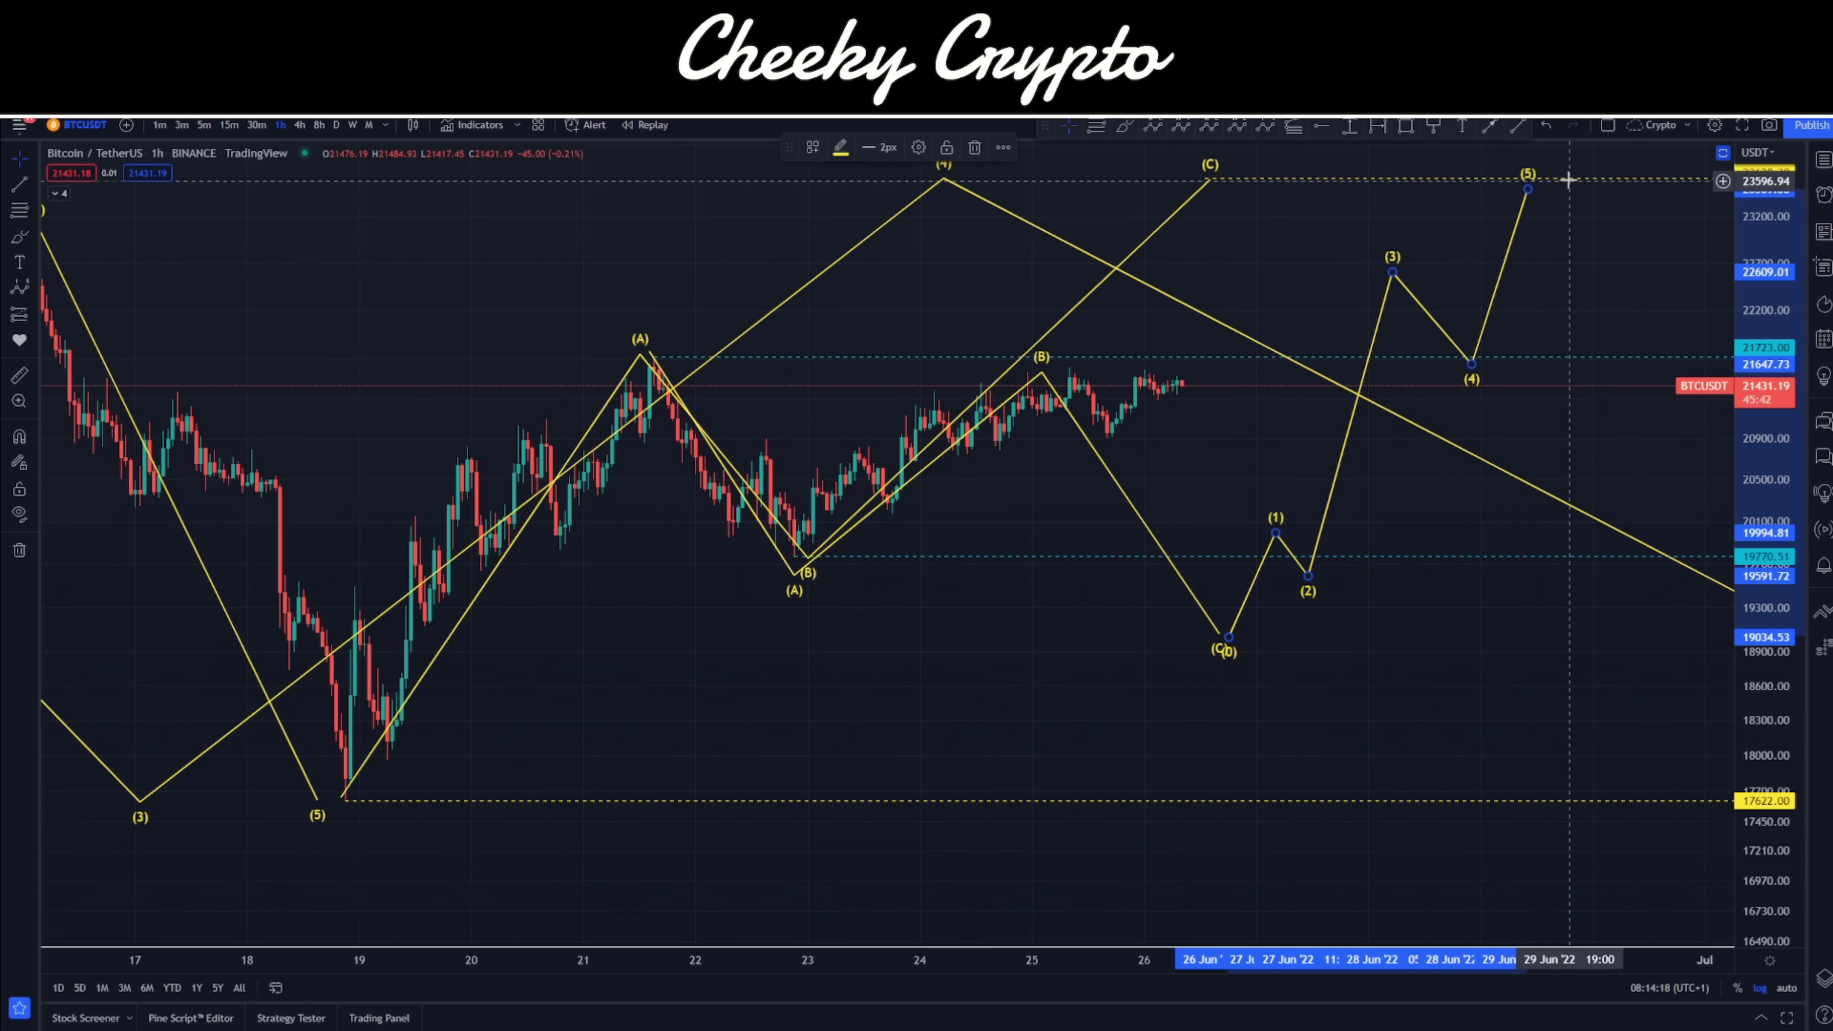
# Raise the projected impulse's wave (5) point to the 23628.30 target line
pyautogui.moveTo(1529, 190); pyautogui.dragTo(1547, 177)
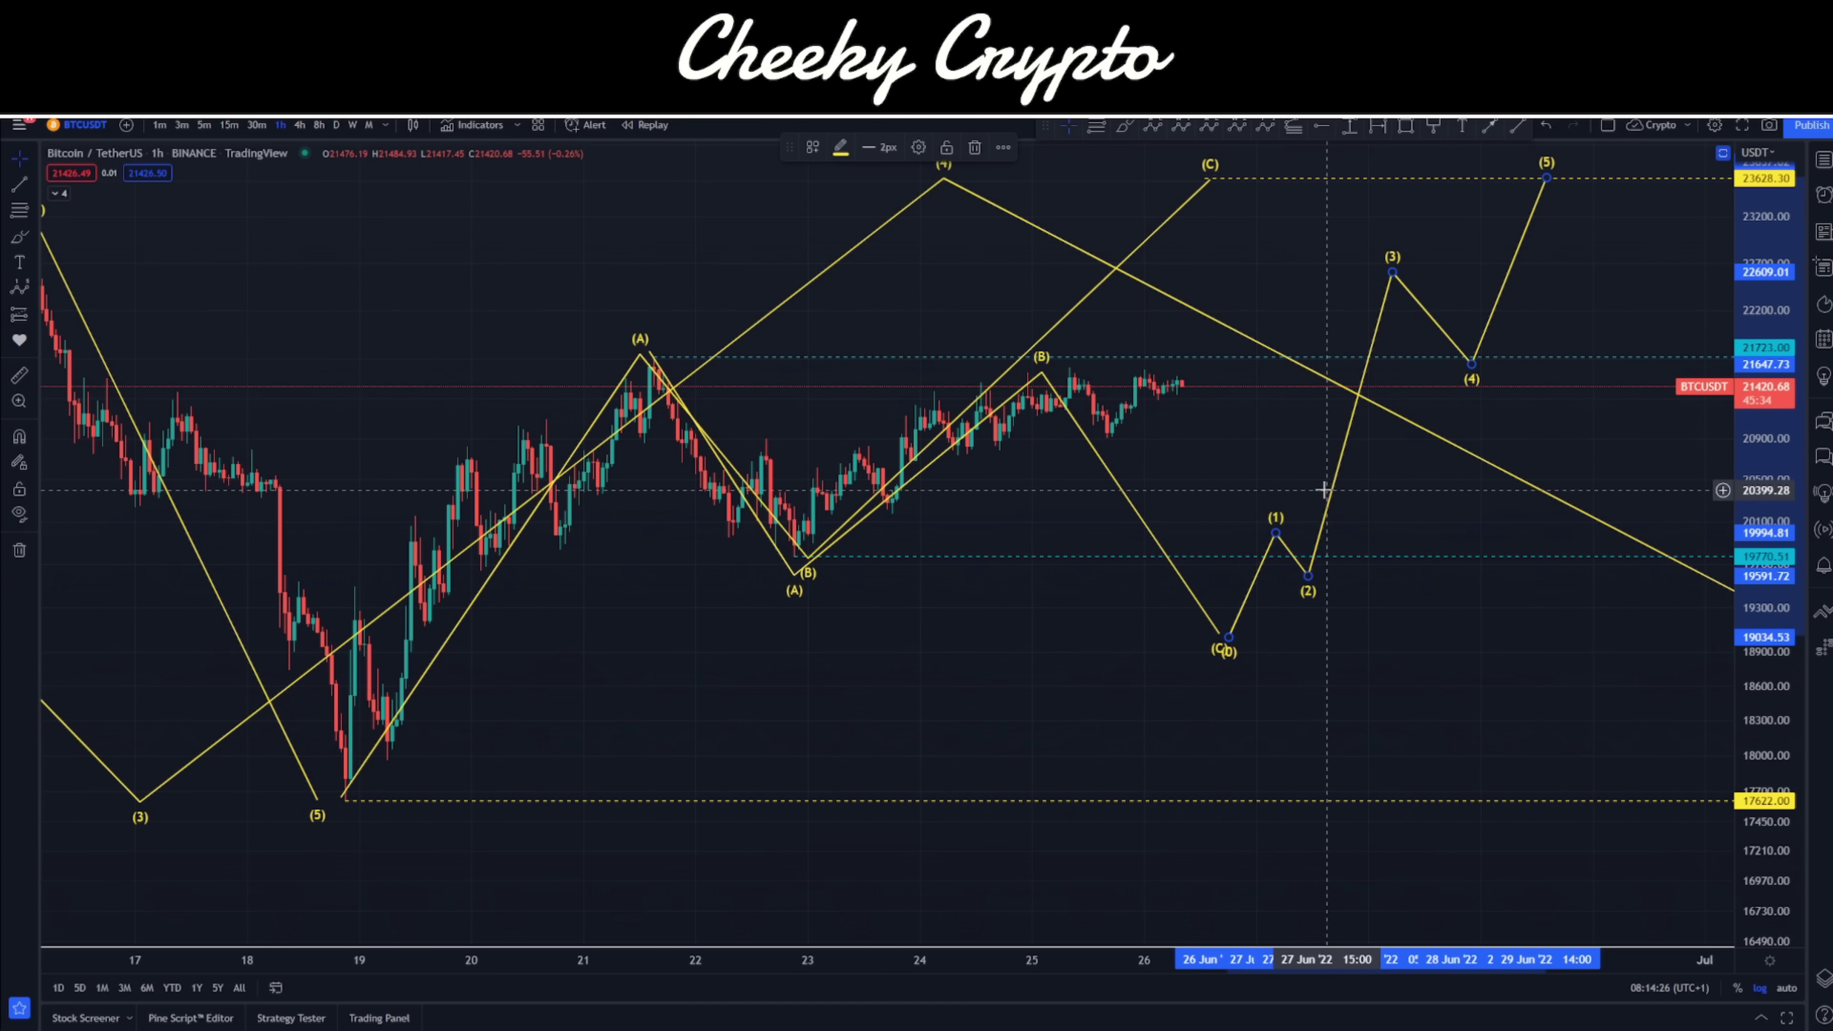
# Delete the projected five-wave impulse and the ABC correction that starts at the 21 June peak
pyautogui.press('Delete')
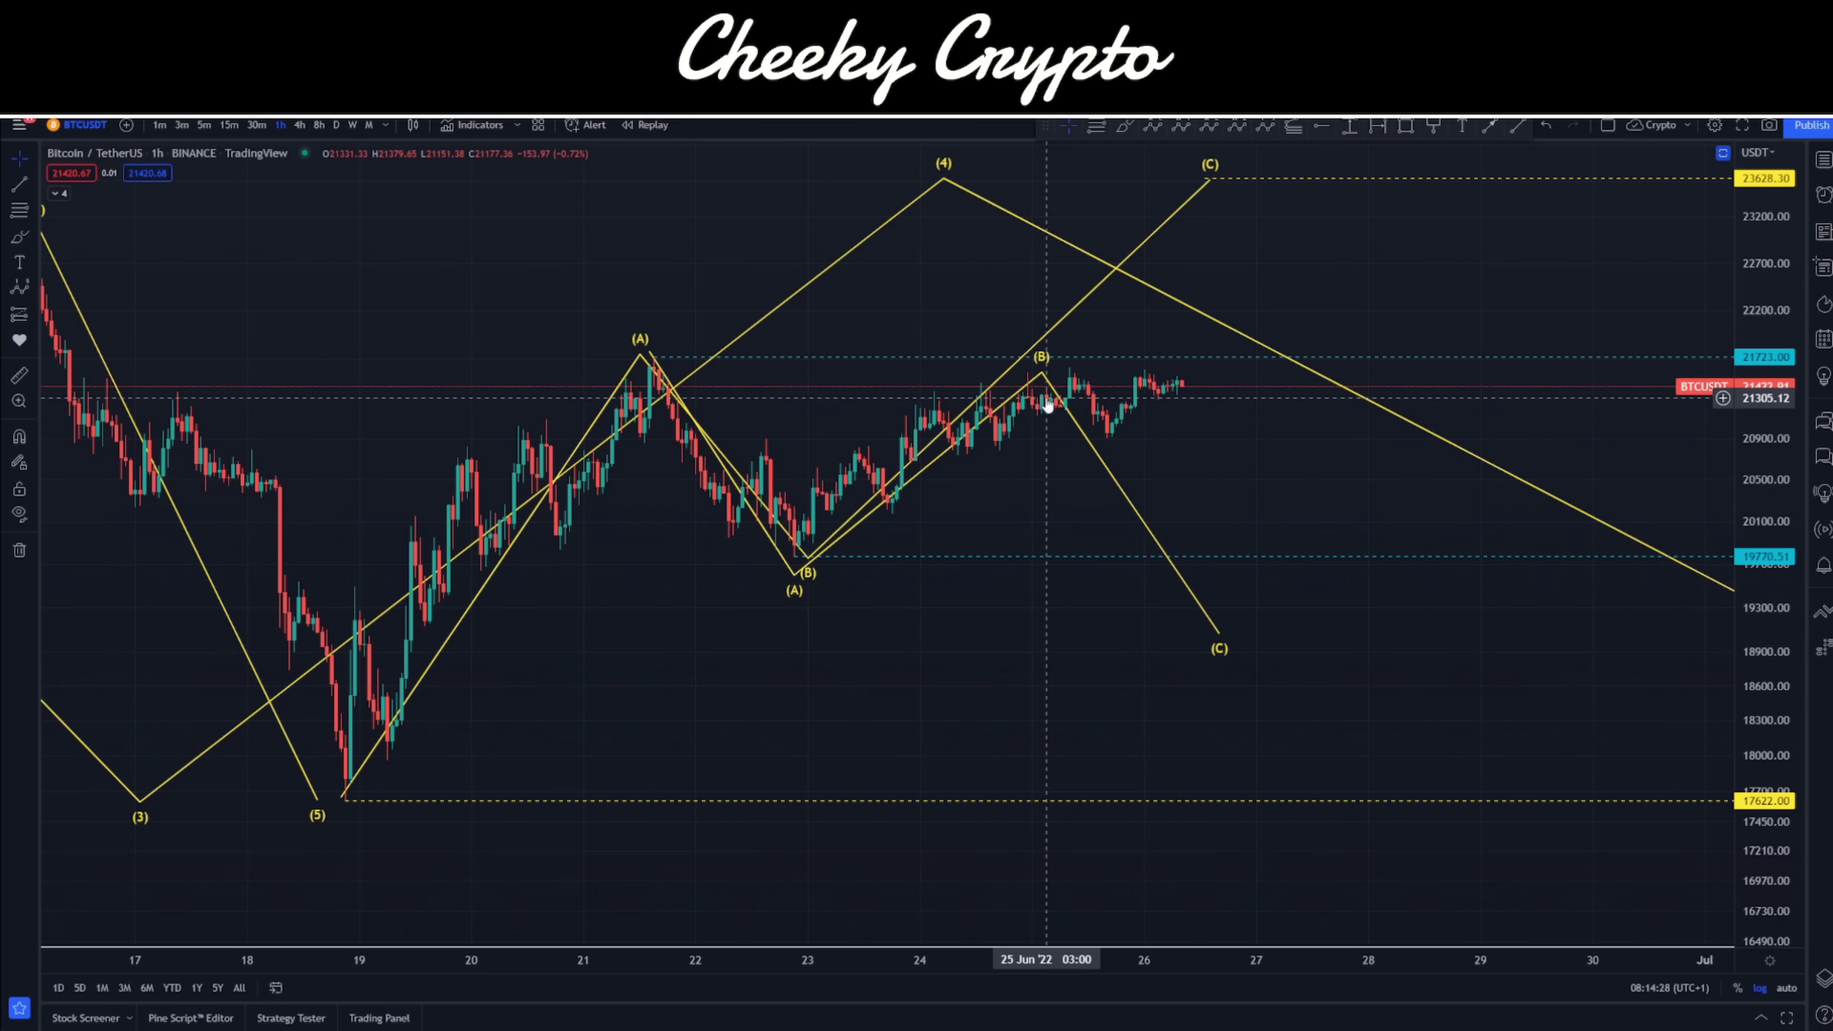
pyautogui.click(1042, 374)
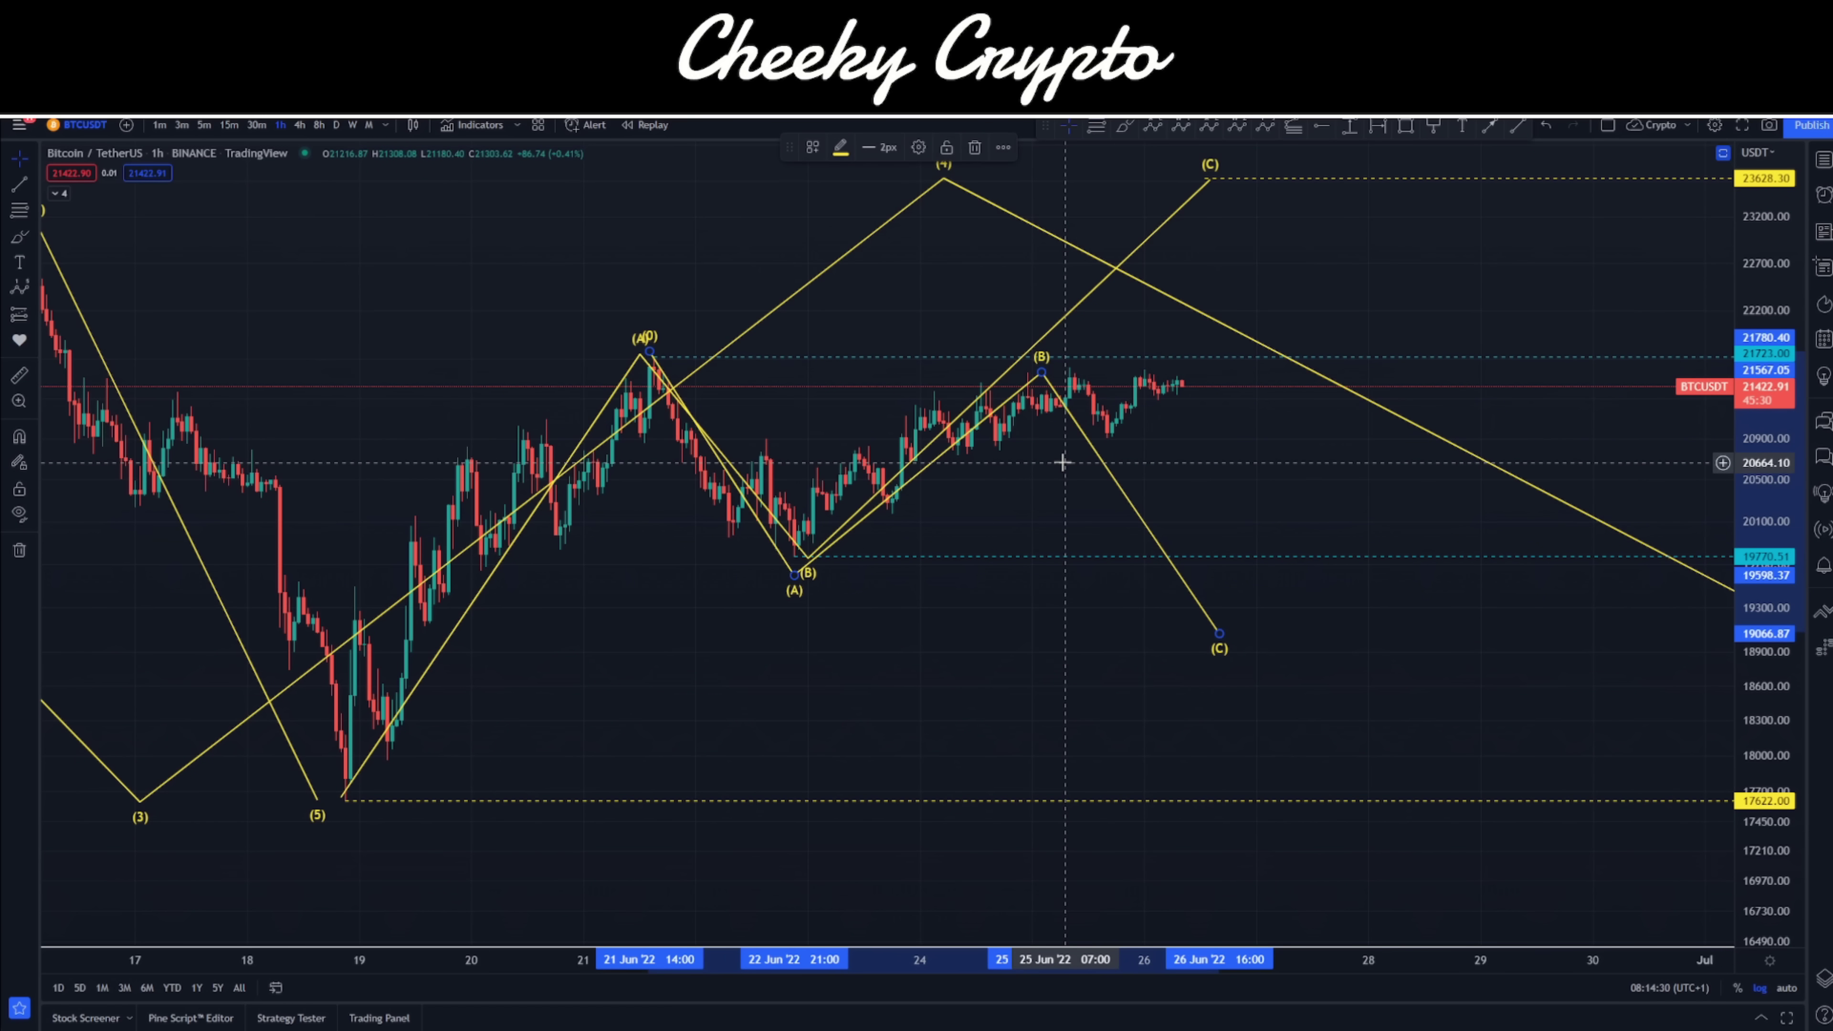
pyautogui.press('Delete')
# Lower the remaining ABC pattern's (C) point to the 21723.00 level, at about 25 June
pyautogui.moveTo(1207, 186)
pyautogui.mouseDown()
pyautogui.moveTo(1007, 339)
pyautogui.moveTo(1051, 356)
pyautogui.mouseUp()
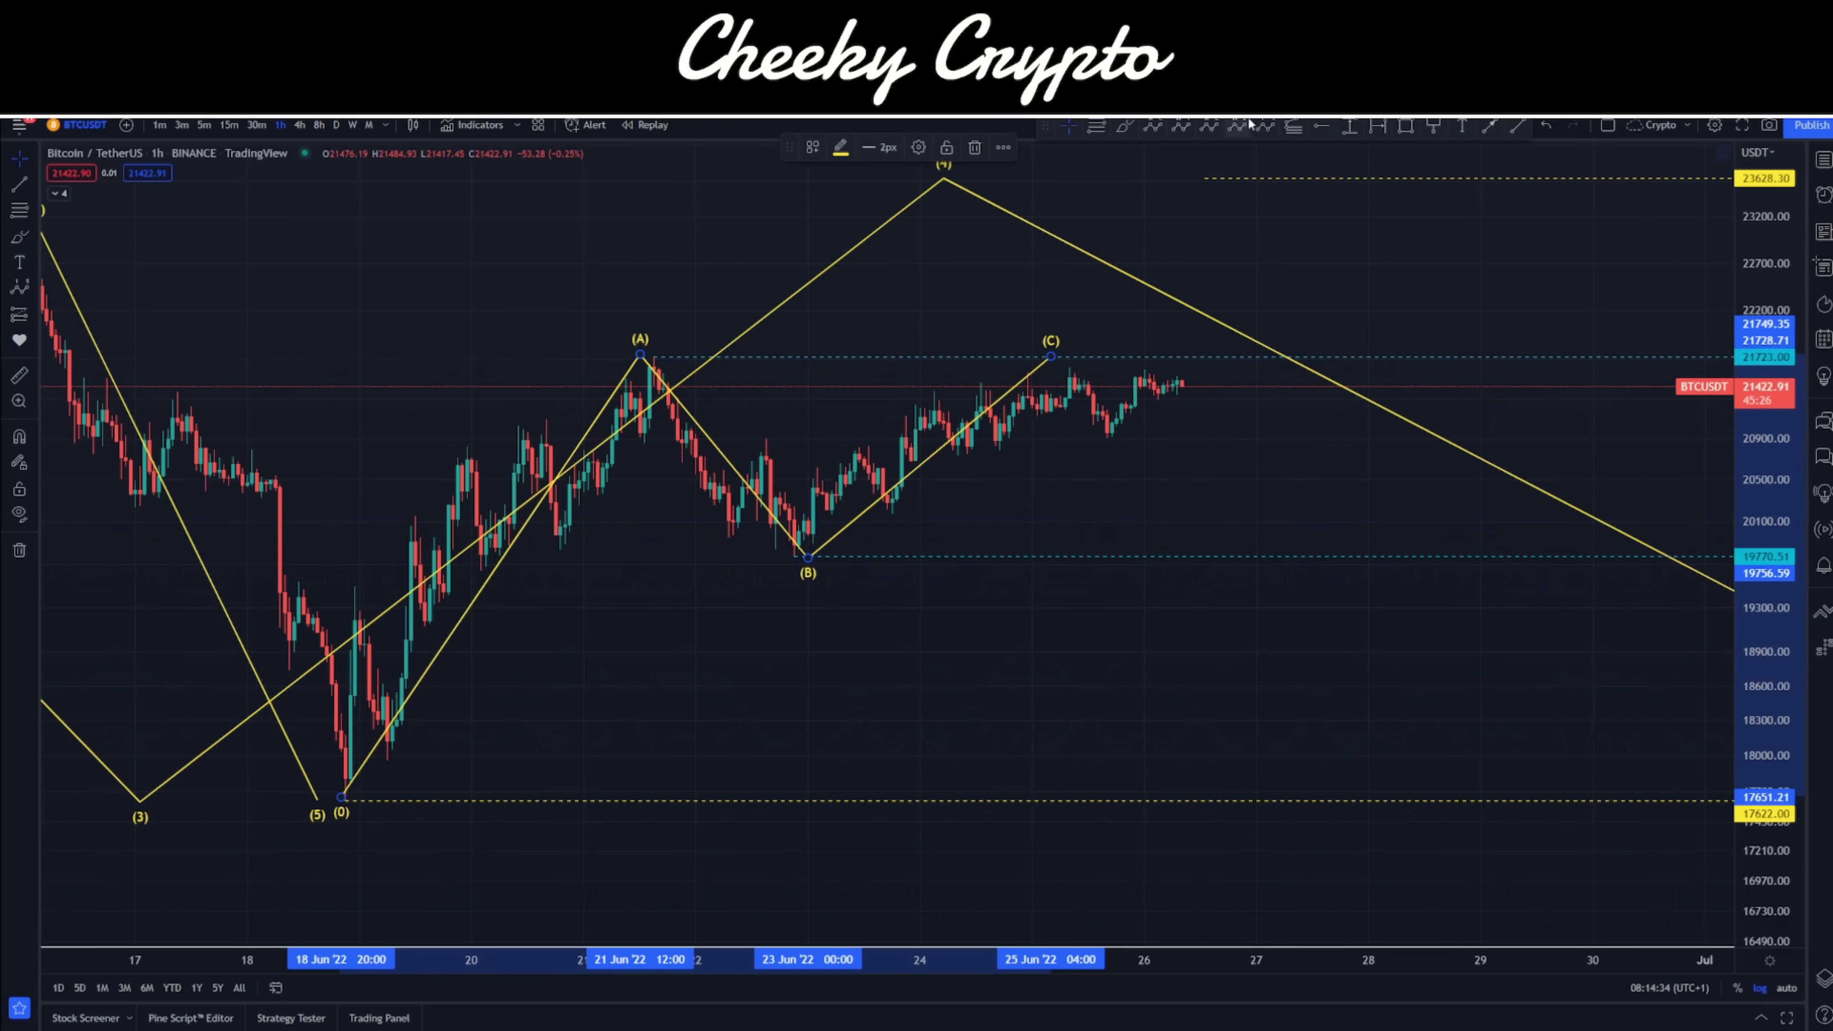
# Draw a downward five-wave impulse beside the (C) point, with wave (2) at about 20358 and wave (5) just above the yellow zone
pyautogui.click(1266, 126)
pyautogui.click(1084, 357)
pyautogui.click(1206, 634)
pyautogui.click(1289, 492)
pyautogui.click(1437, 847)
pyautogui.click(1503, 759)
pyautogui.click(1590, 925)
pyautogui.moveTo(1641, 860); pyautogui.dragTo(1448, 716)
pyautogui.moveTo(1048, 470); pyautogui.dragTo(1225, 675)
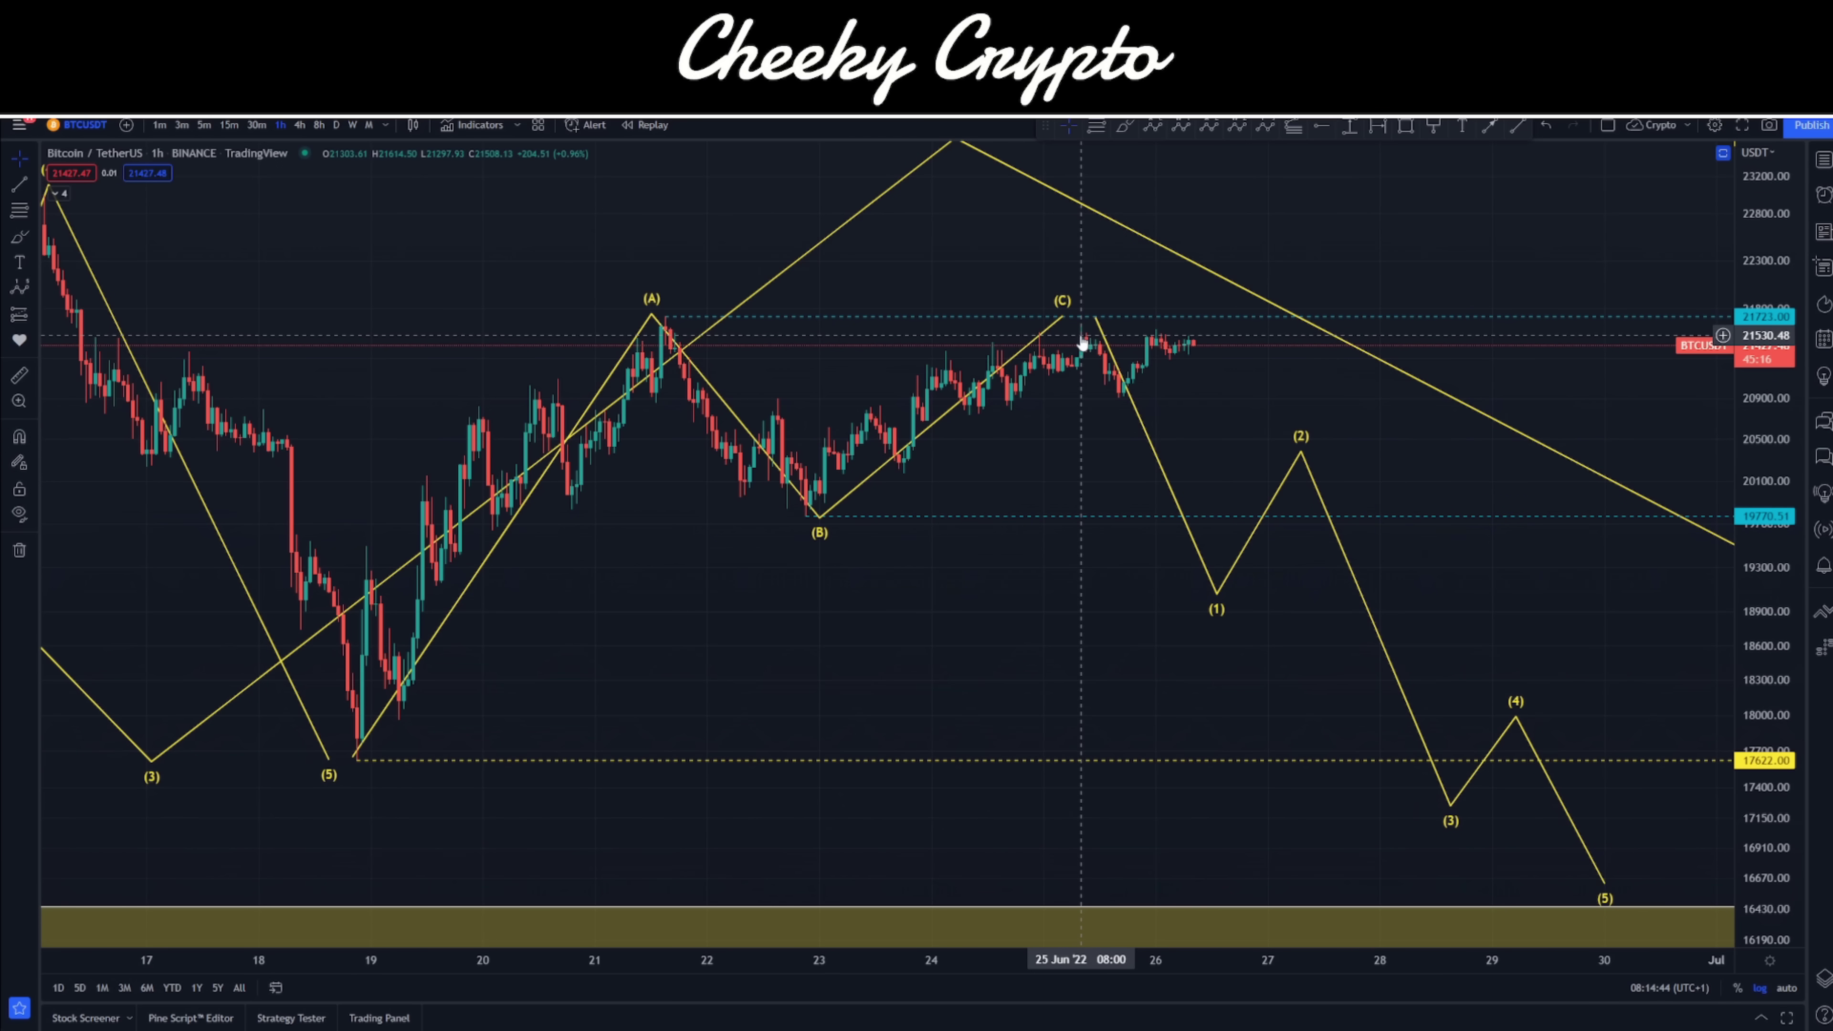
pyautogui.moveTo(1074, 558); pyautogui.dragTo(1037, 319)
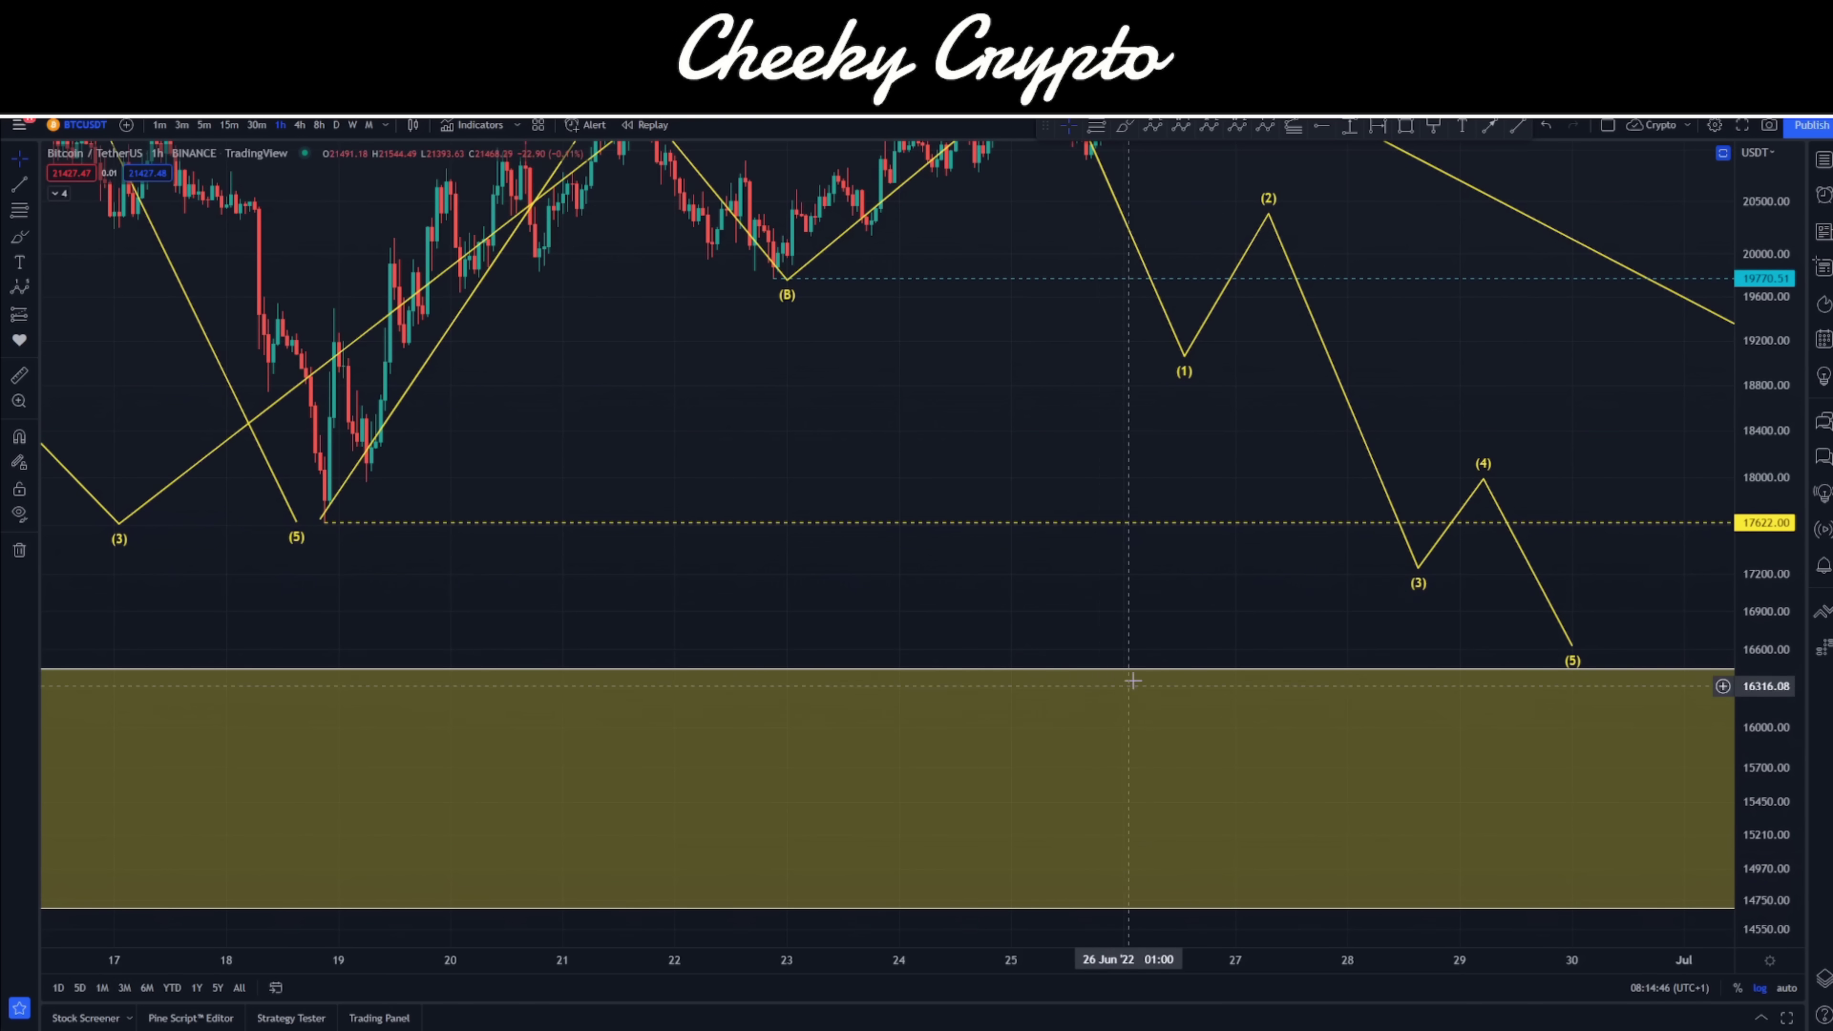
pyautogui.moveTo(1112, 379); pyautogui.dragTo(1104, 529)
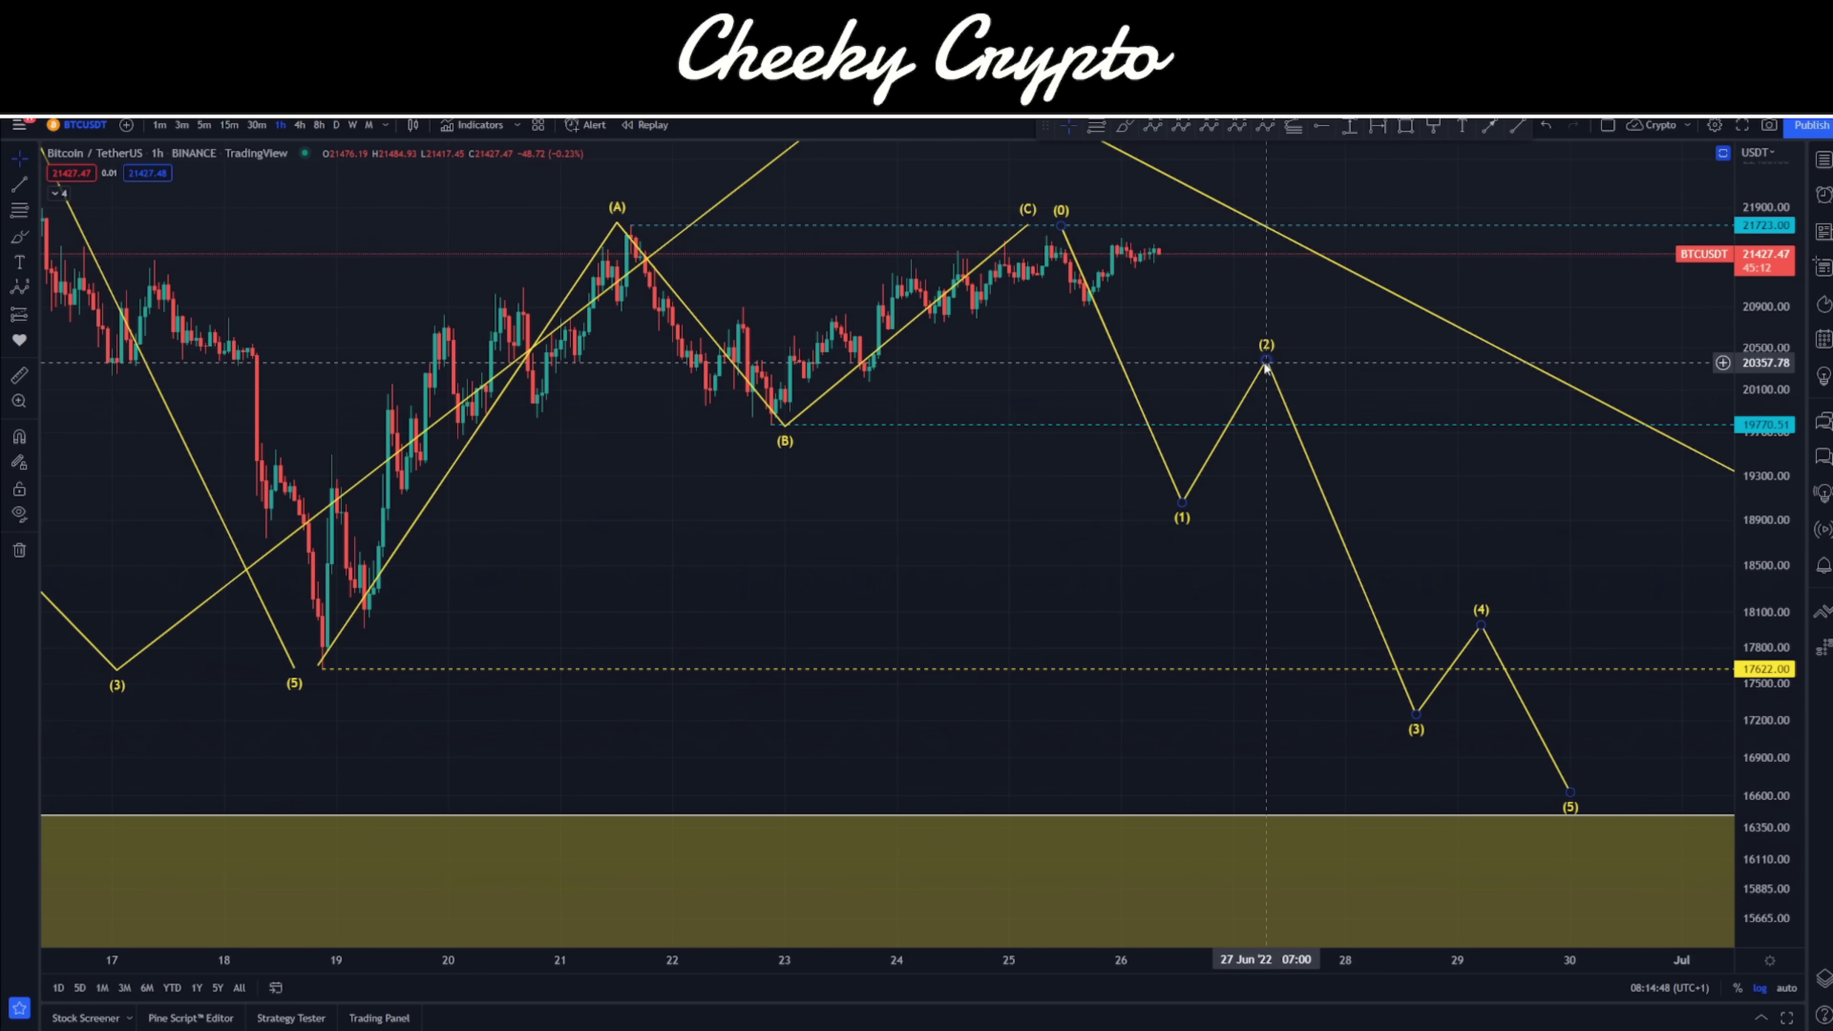
# Delete the downward five-wave impulse beside the (C) point
pyautogui.click(1267, 364)
pyautogui.press('Delete')
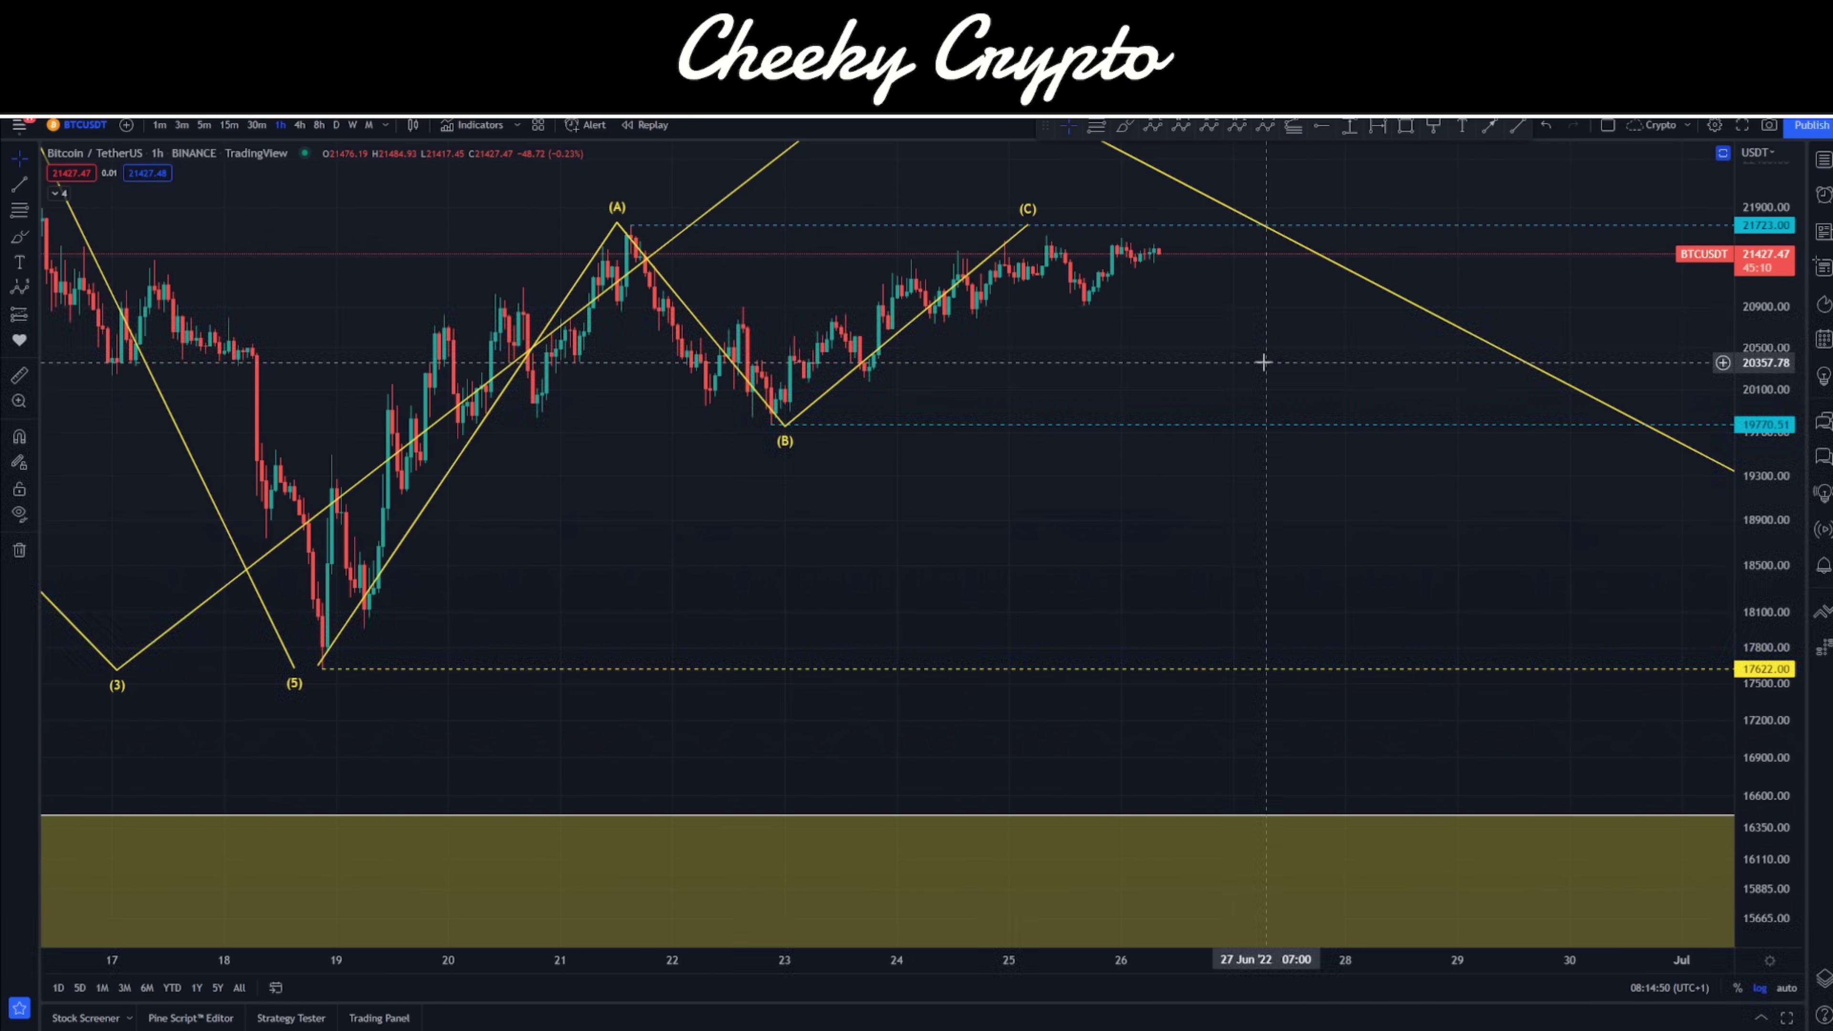
# Draw an upward five-wave impulse from about 19745 through (3) at about 21707 and (4) at about 20904 to (5) at about 22617, and delete it
pyautogui.moveTo(1104, 239); pyautogui.dragTo(1125, 364)
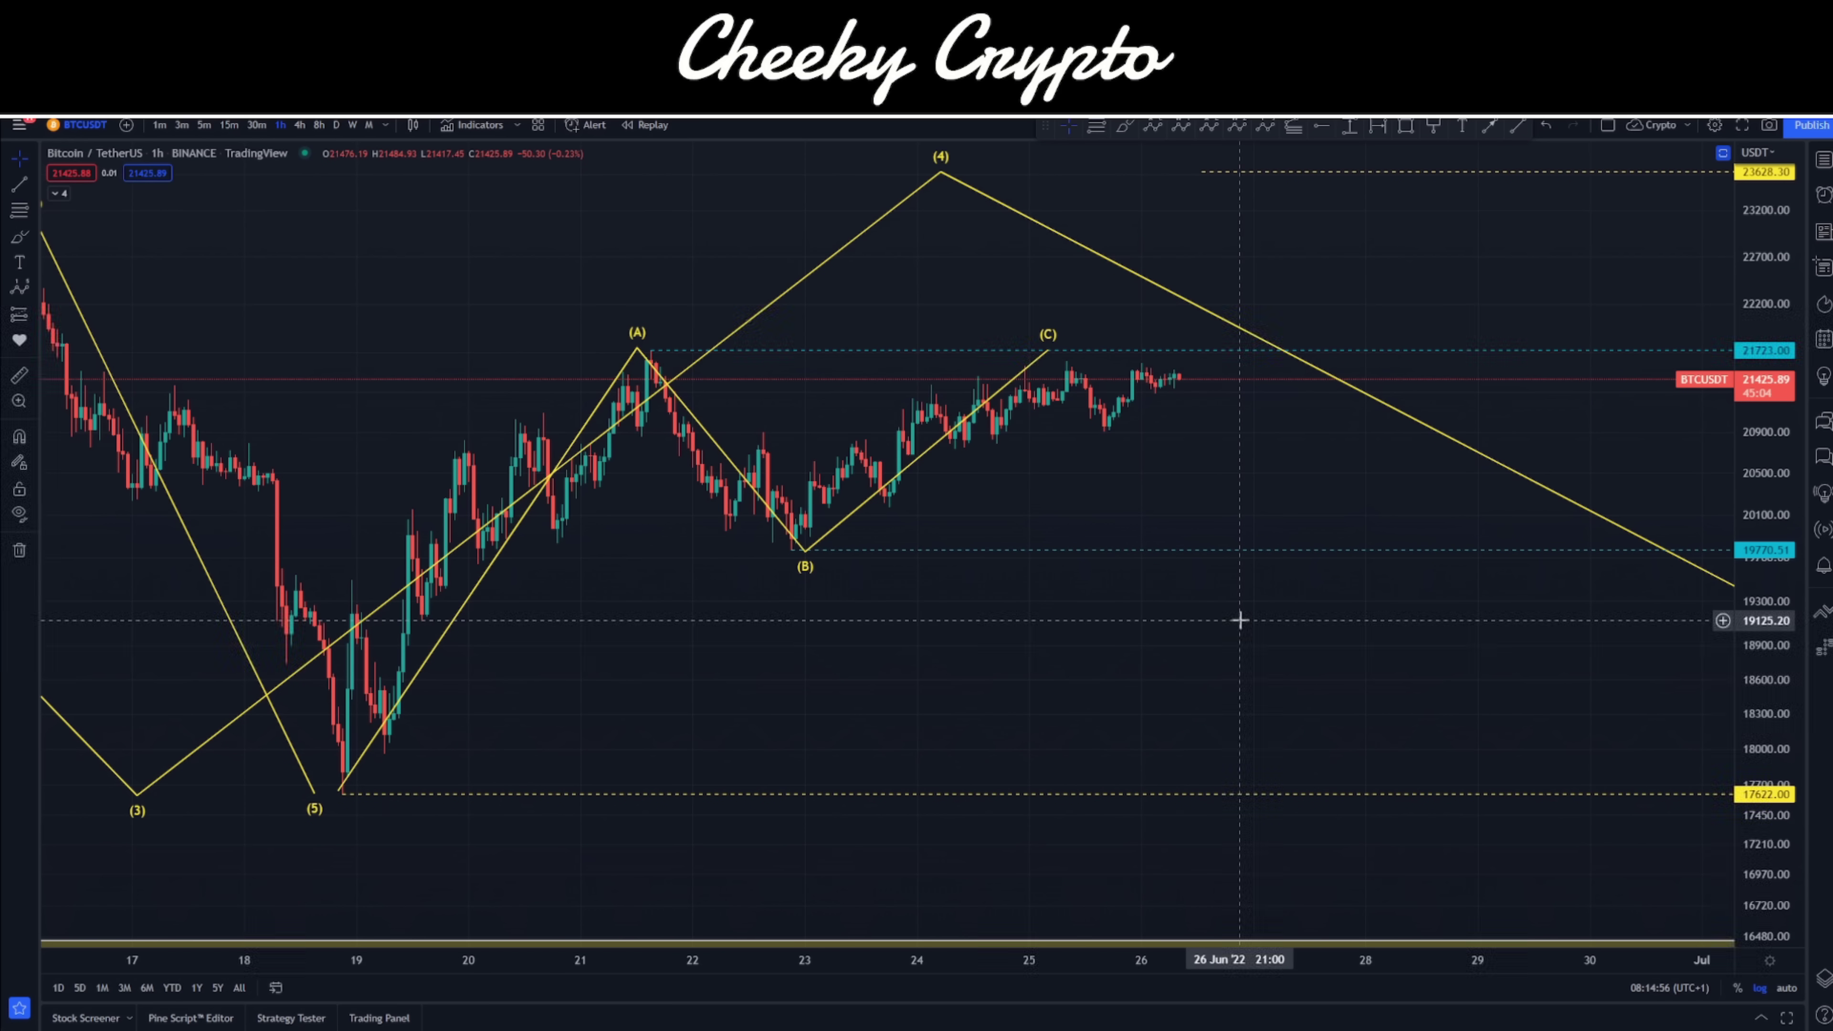
pyautogui.moveTo(1235, 613); pyautogui.dragTo(1224, 718)
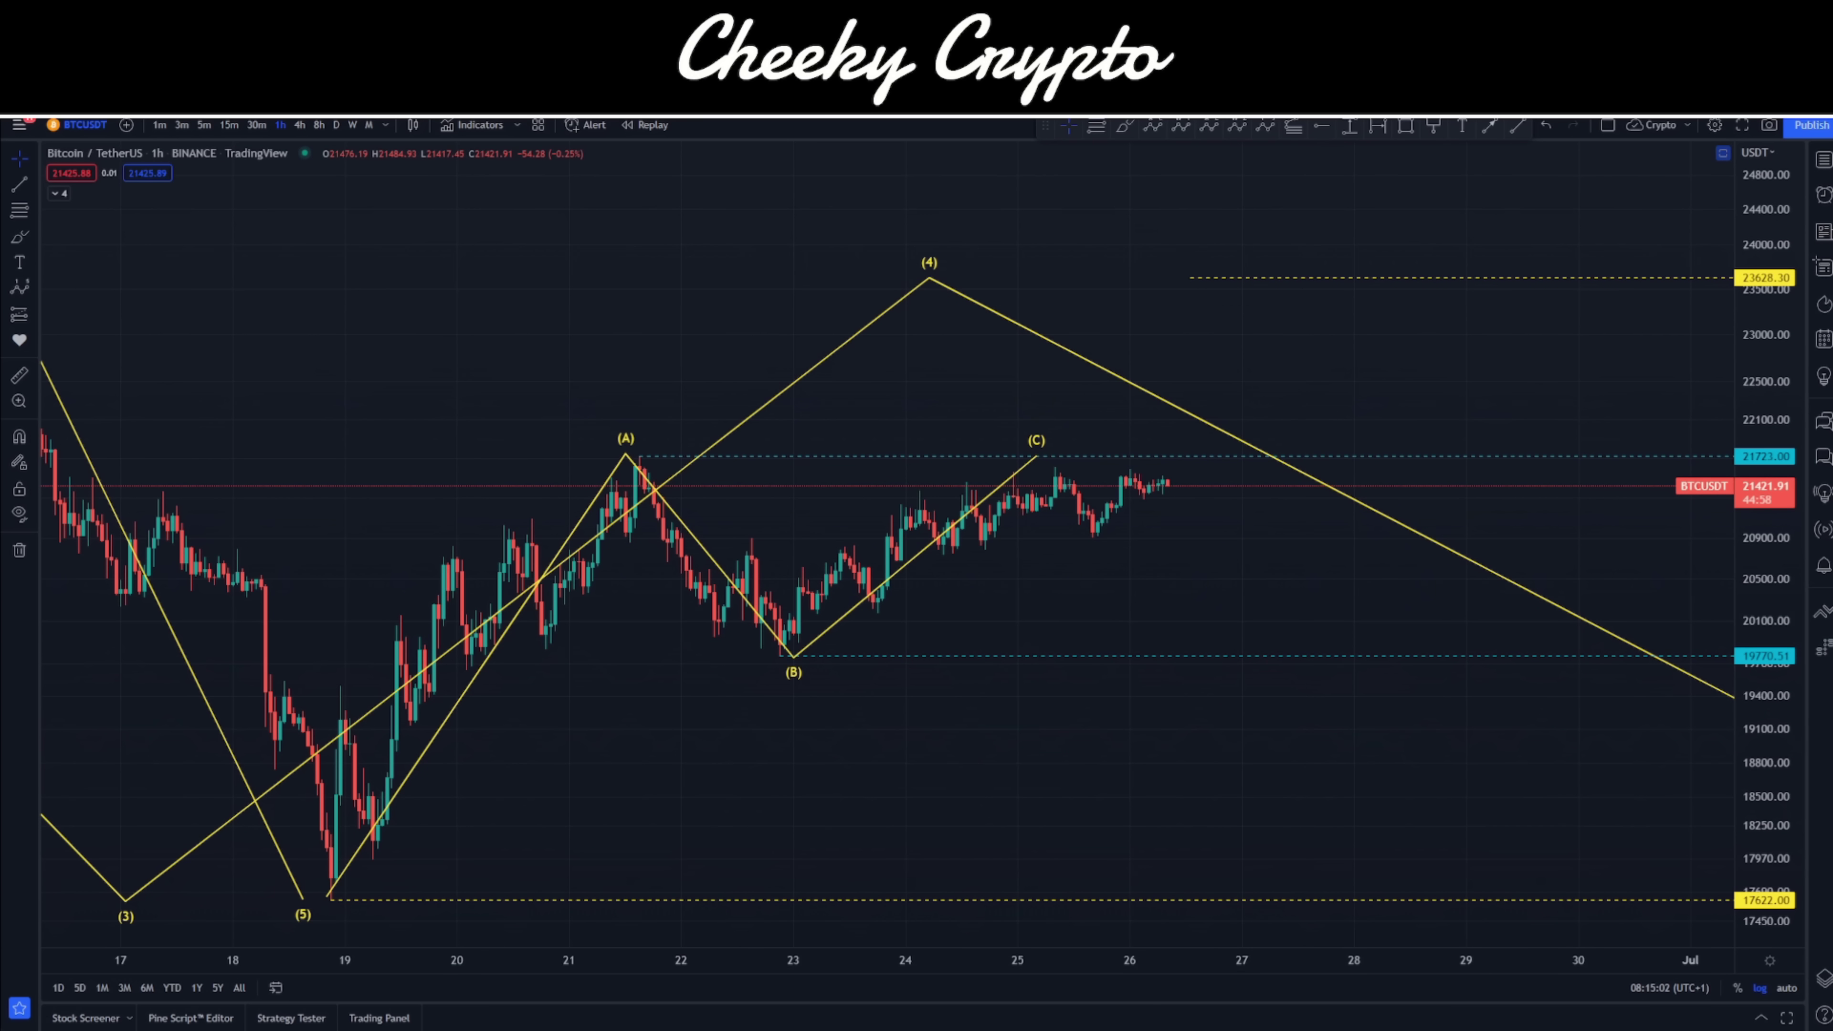
pyautogui.click(1266, 127)
pyautogui.click(762, 659)
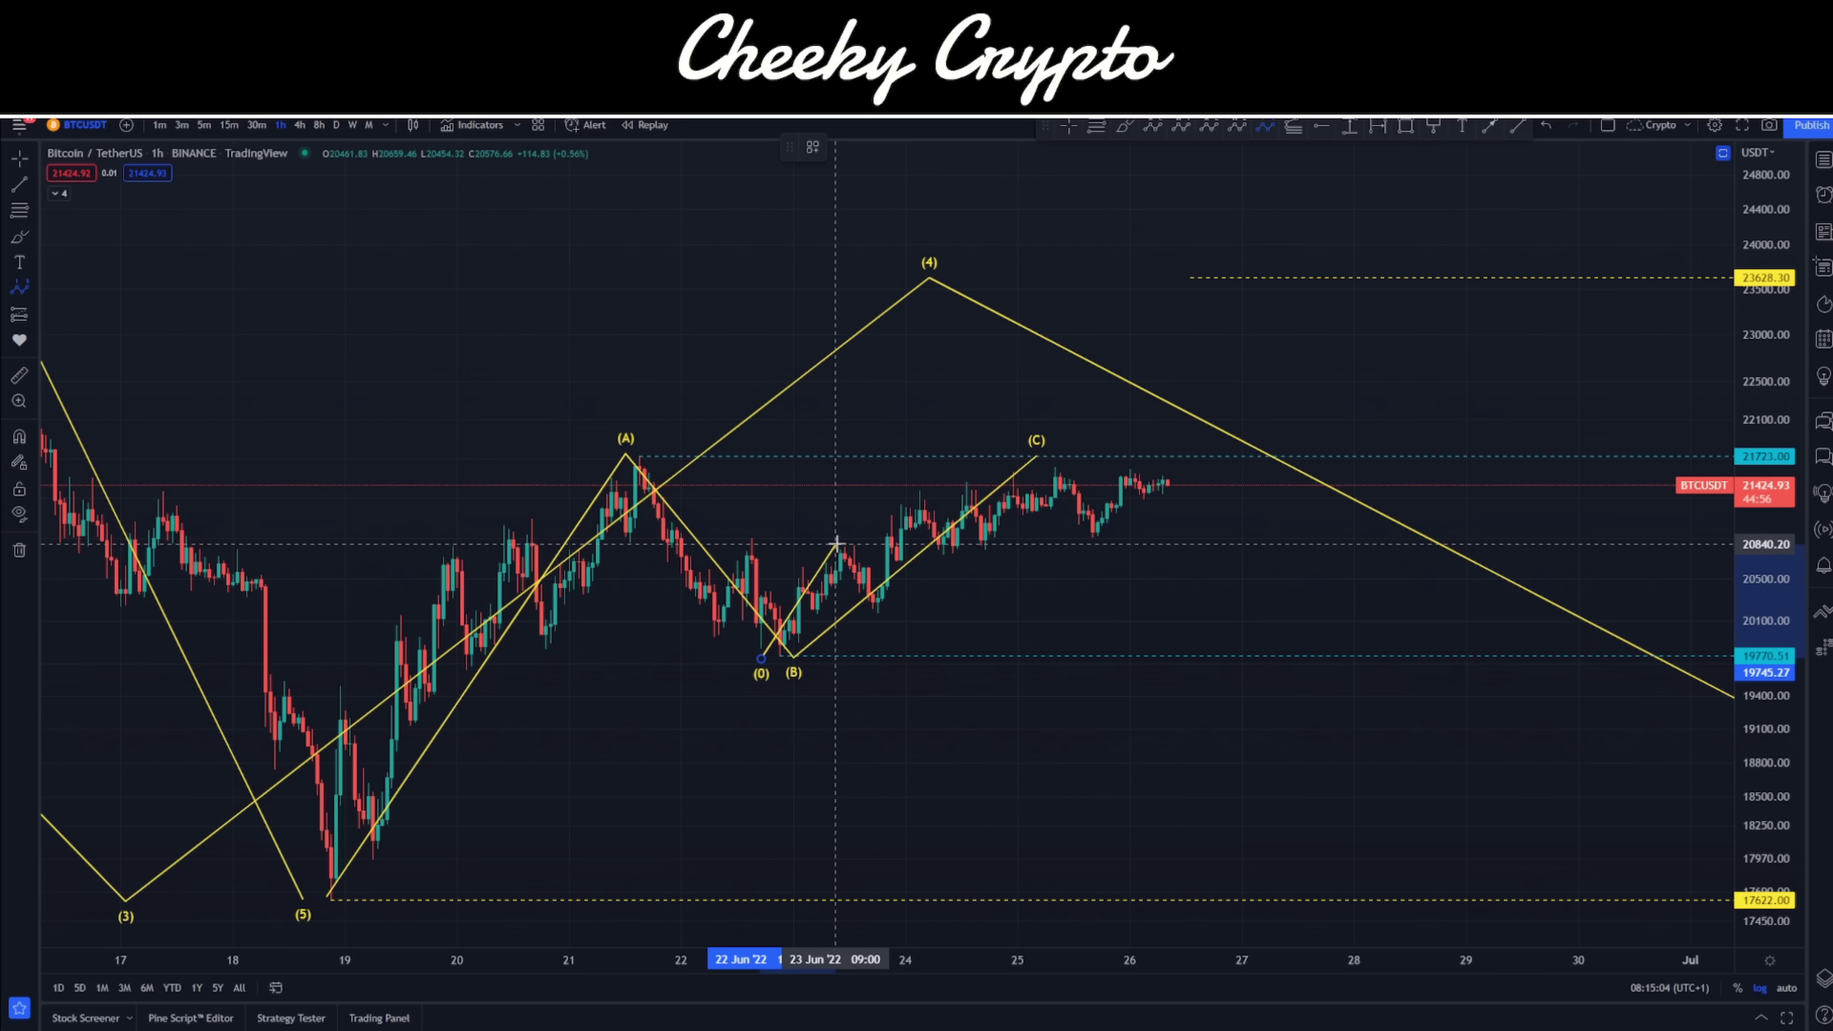
pyautogui.click(887, 626)
pyautogui.click(1056, 457)
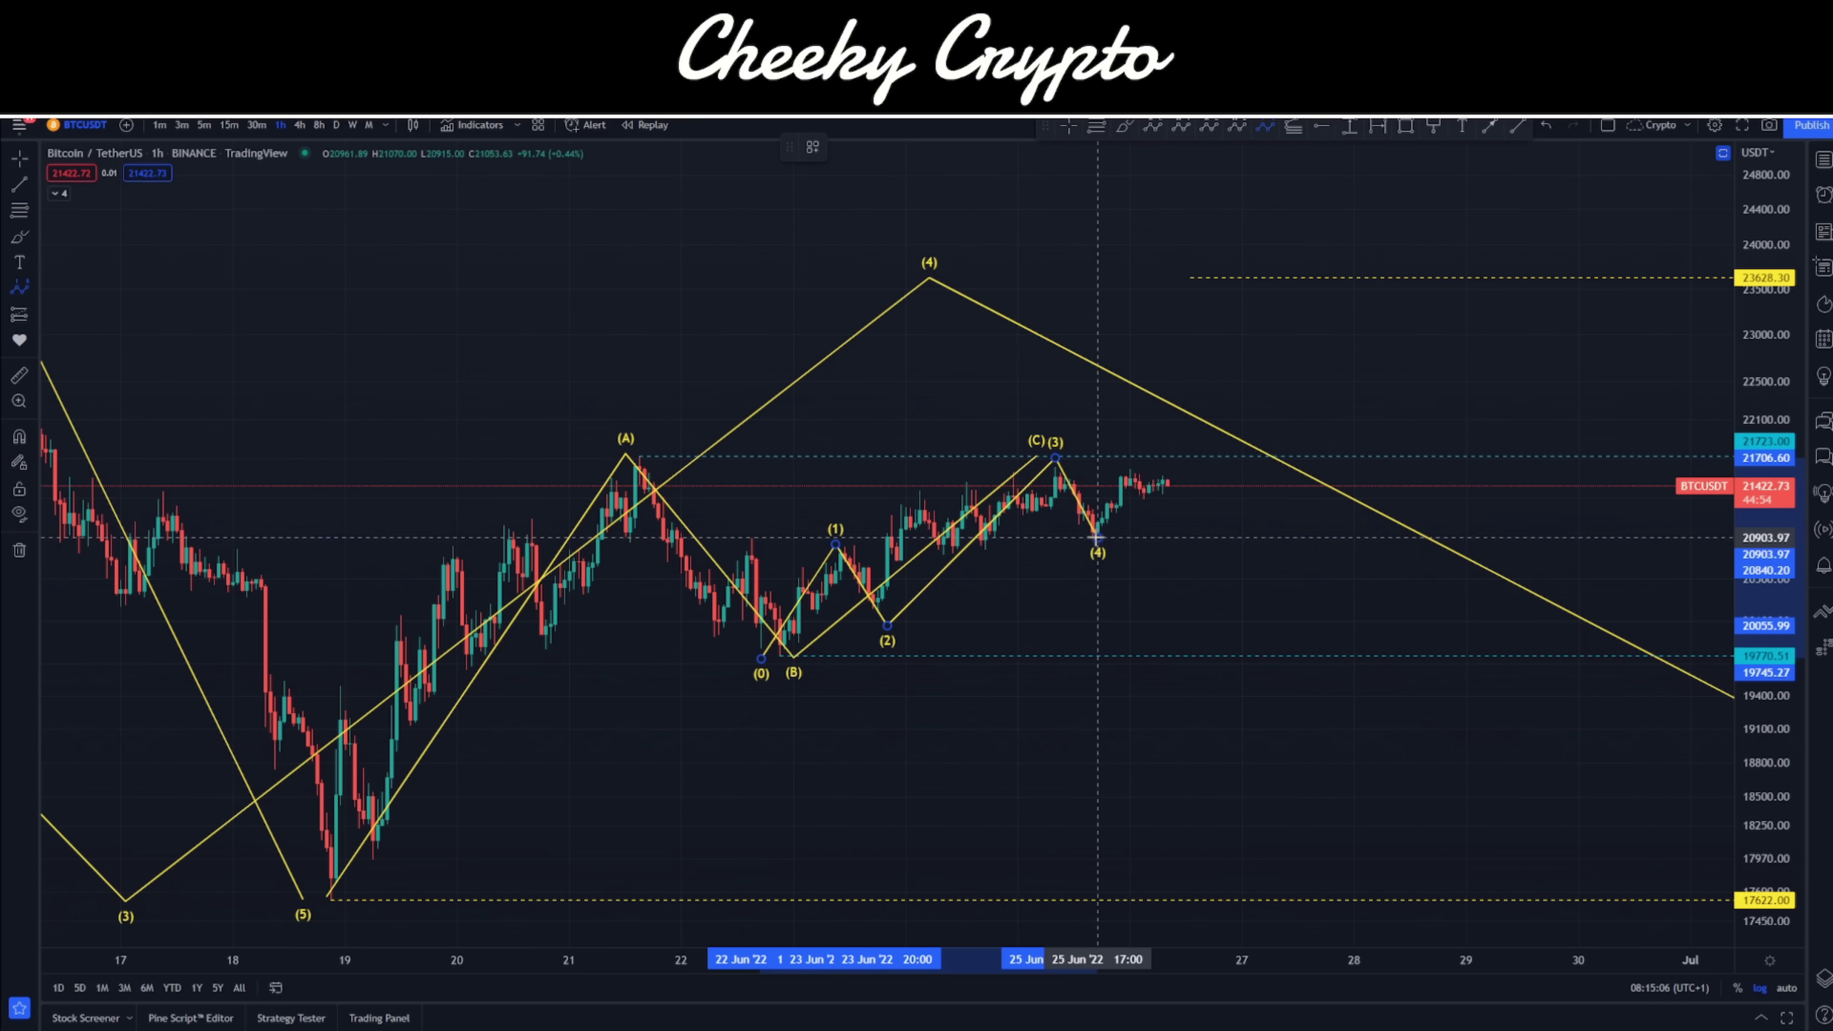
pyautogui.click(1097, 538)
pyautogui.click(1219, 371)
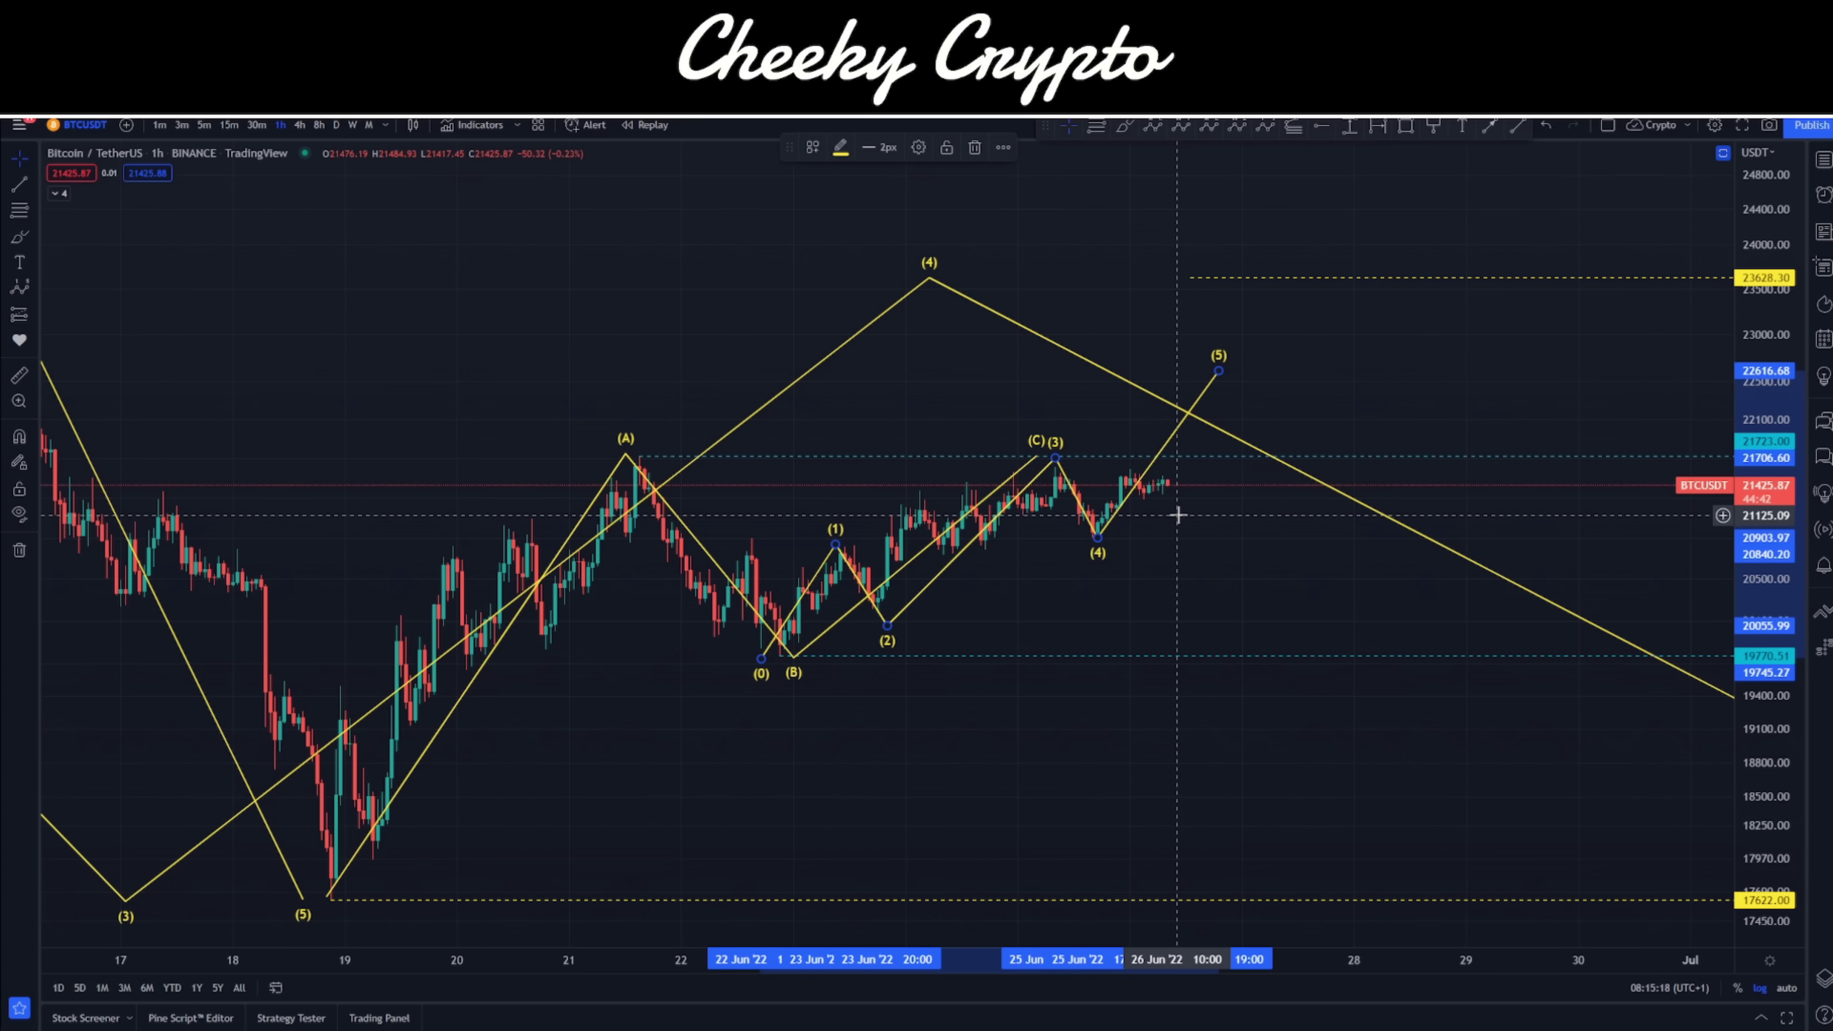
pyautogui.press('Delete')
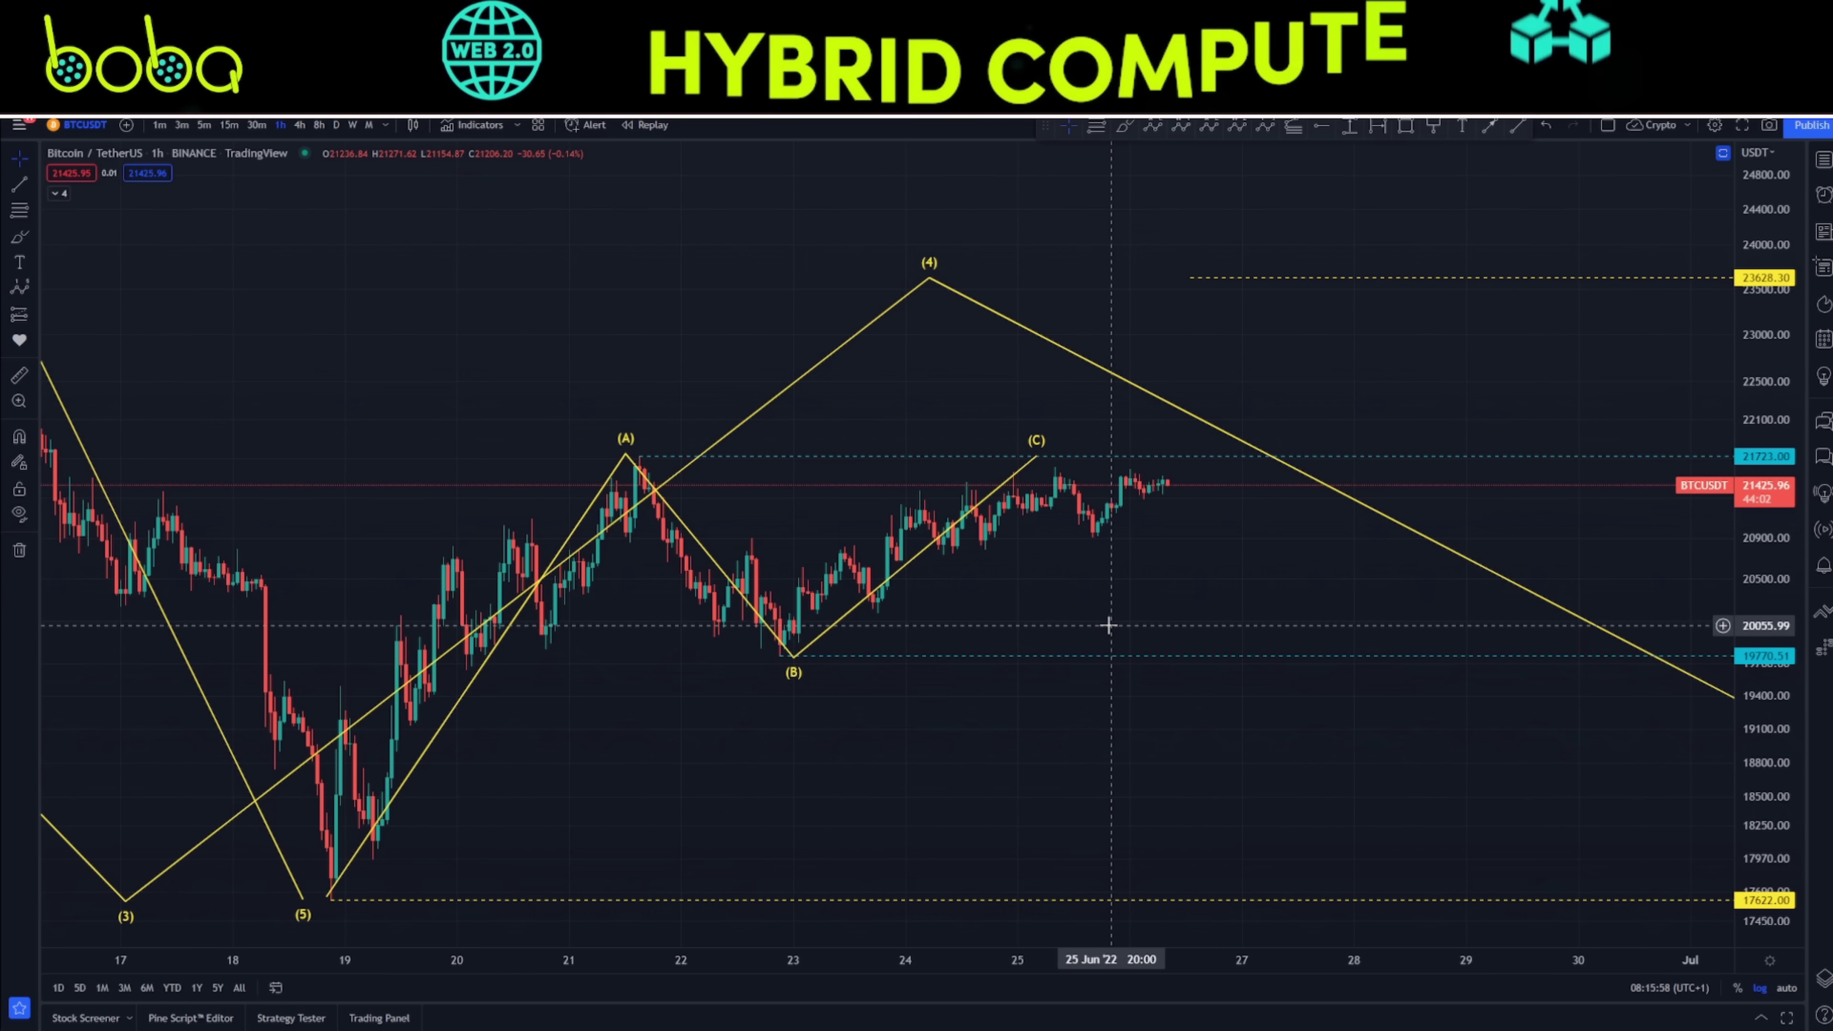
# Measure the price range from the current price down to just below the 19770.51 level
pyautogui.click(1348, 125)
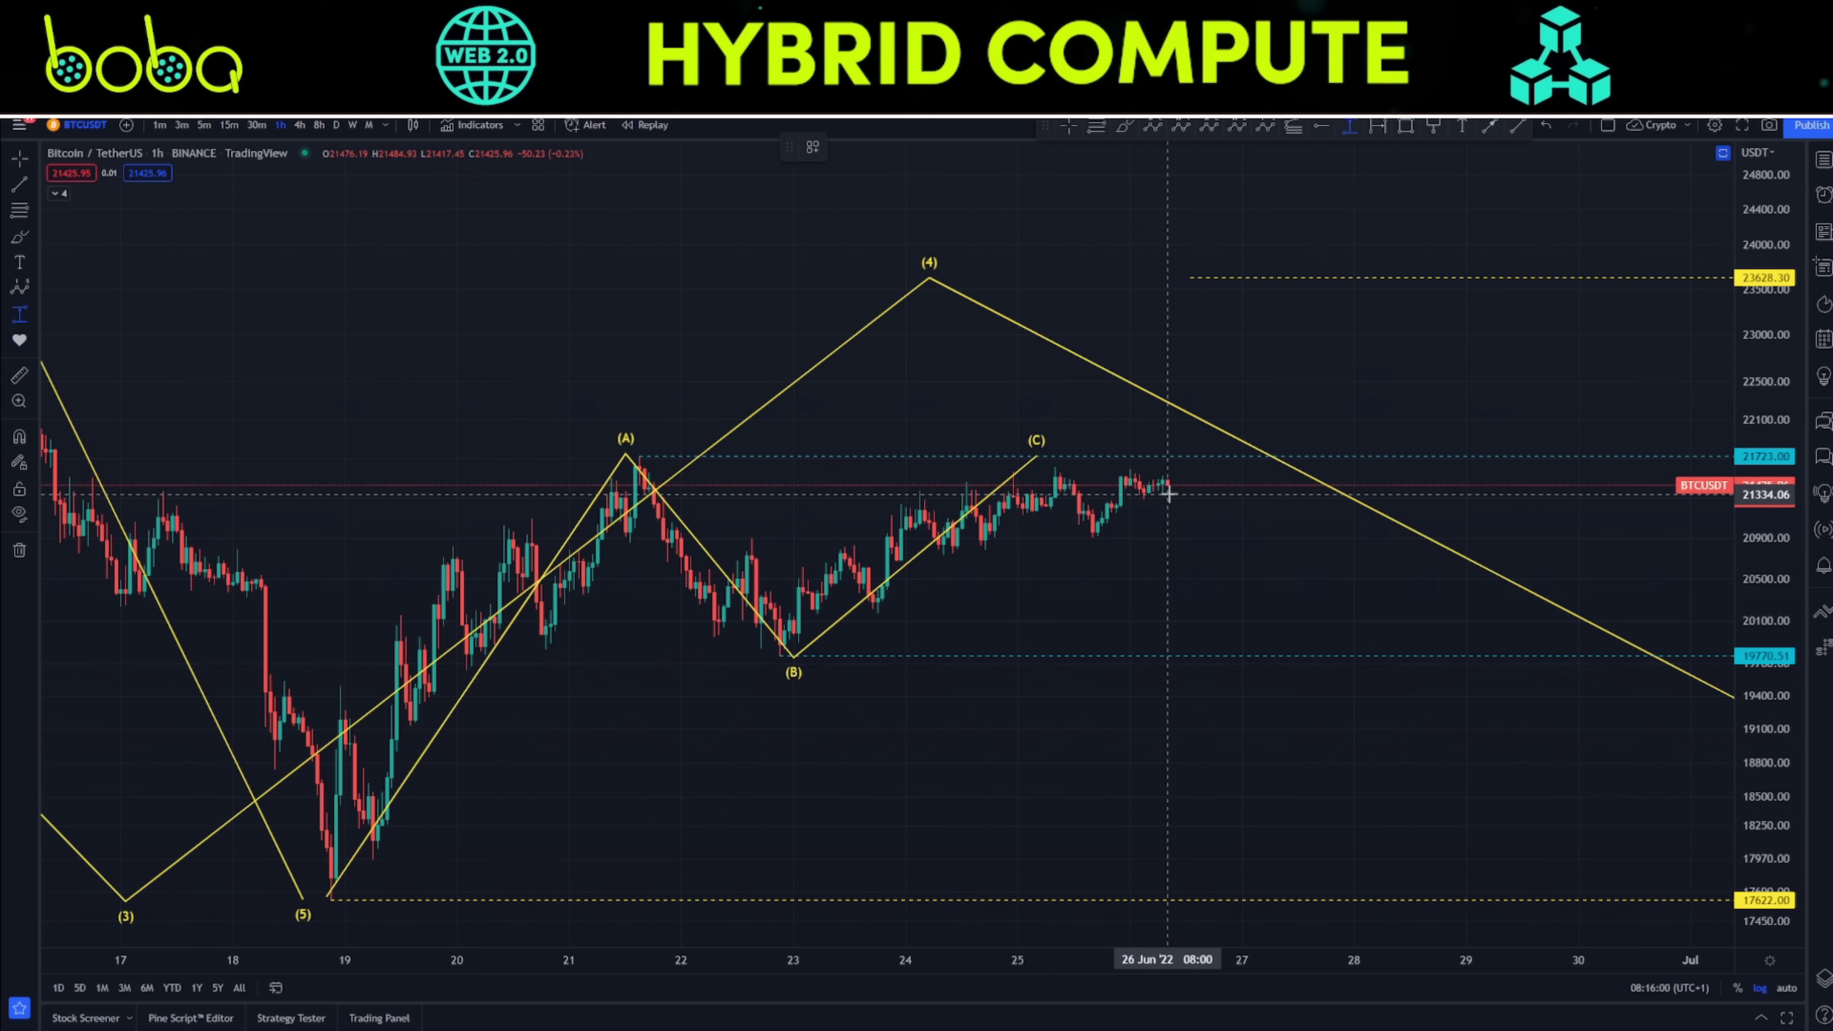
pyautogui.moveTo(1189, 483); pyautogui.dragTo(1228, 673)
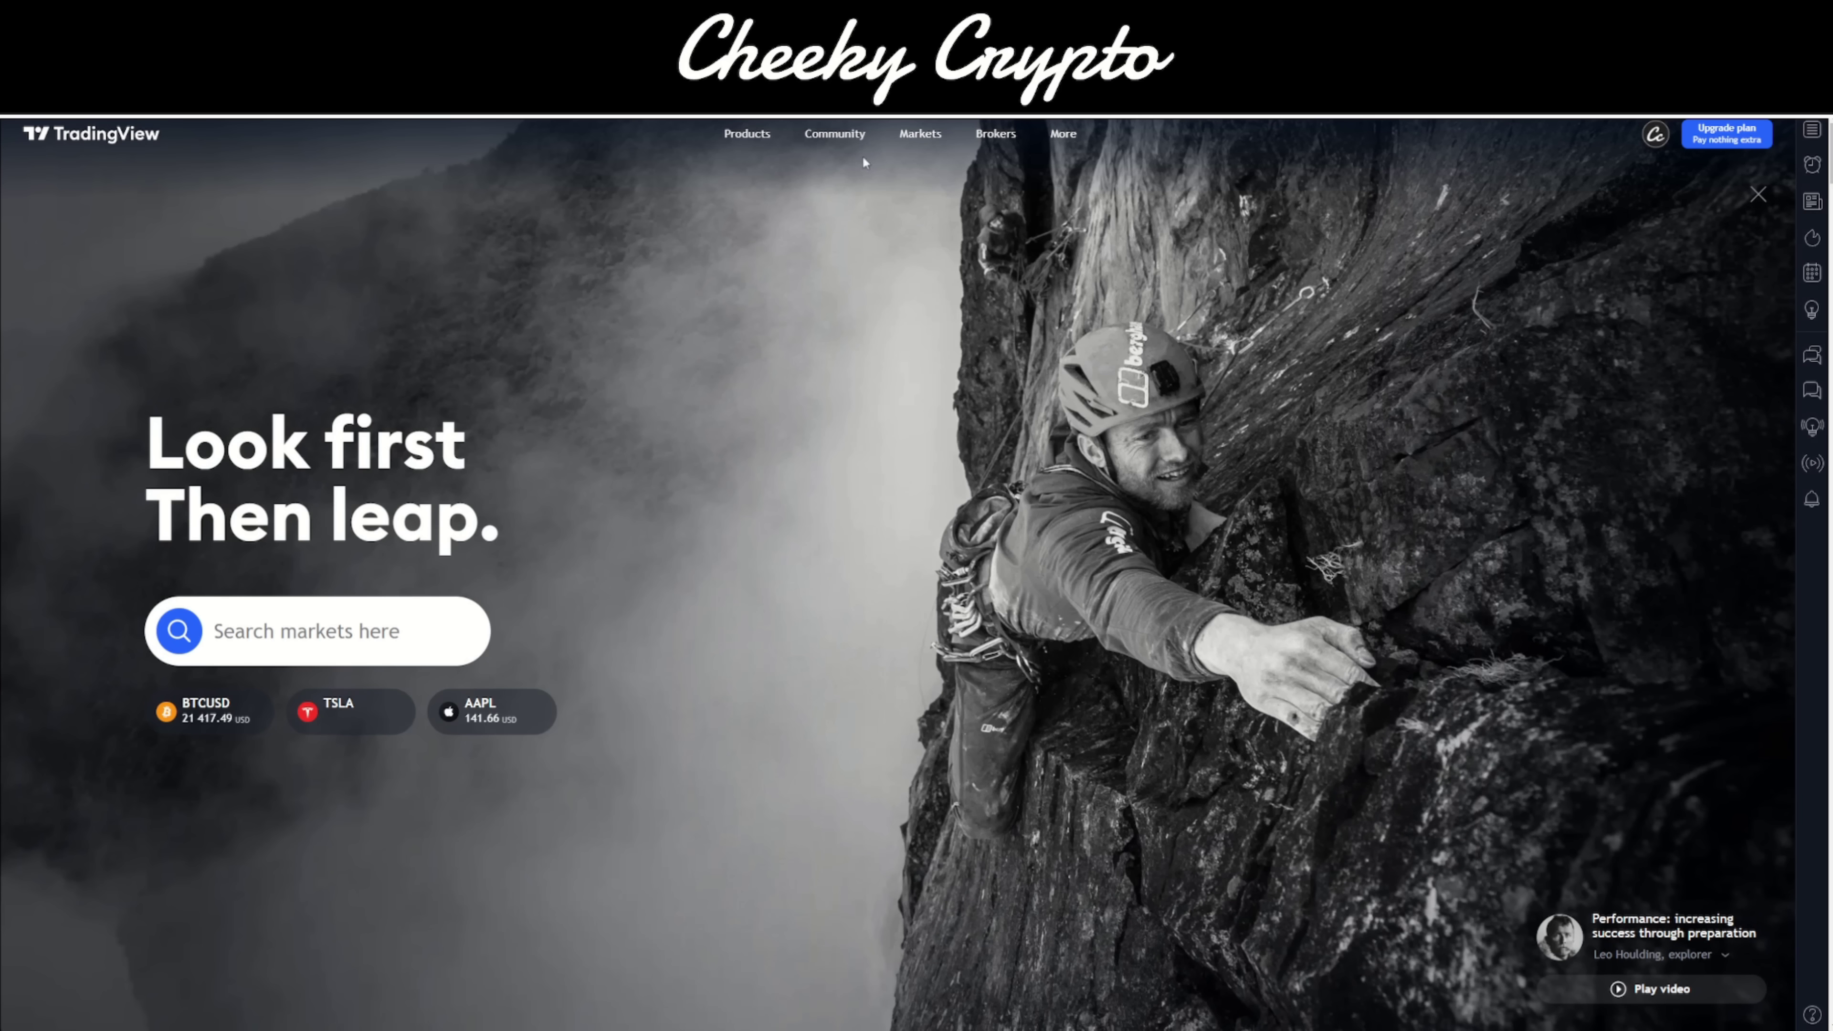
# Open the Bitcoin chart from the TradingView home page
pyautogui.moveTo(717, 137)
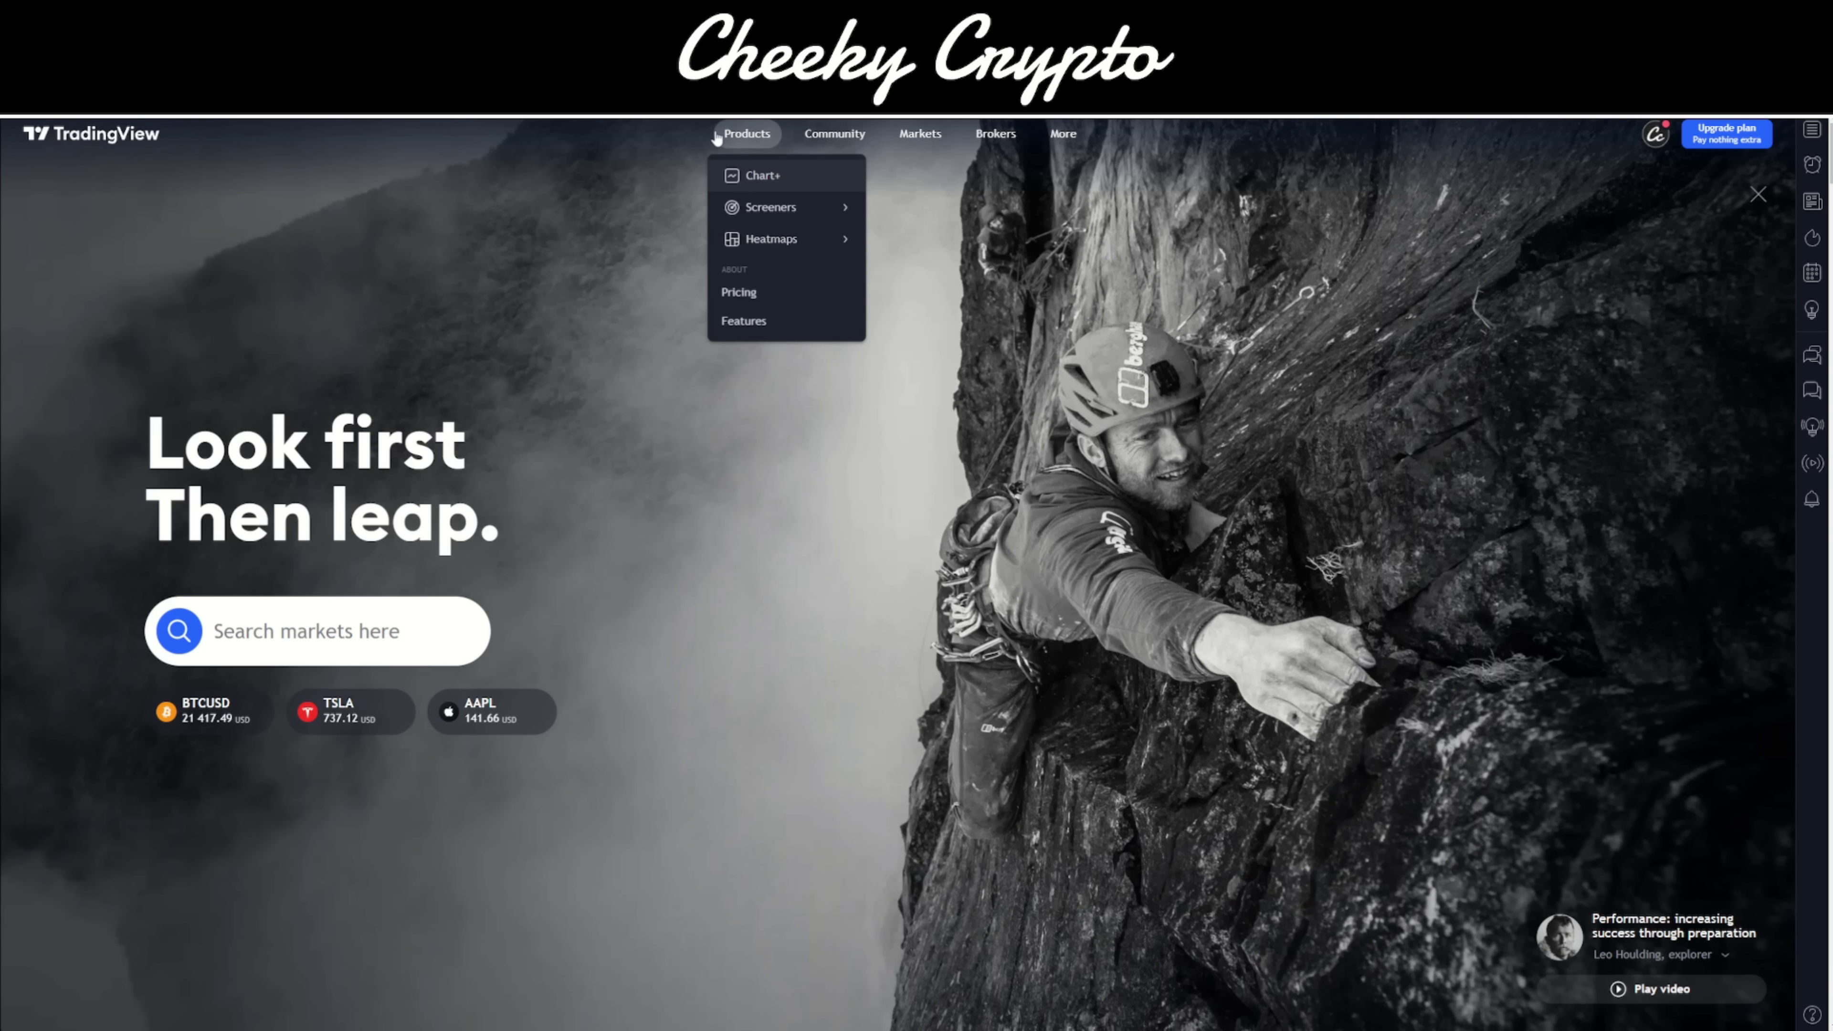
pyautogui.click(747, 179)
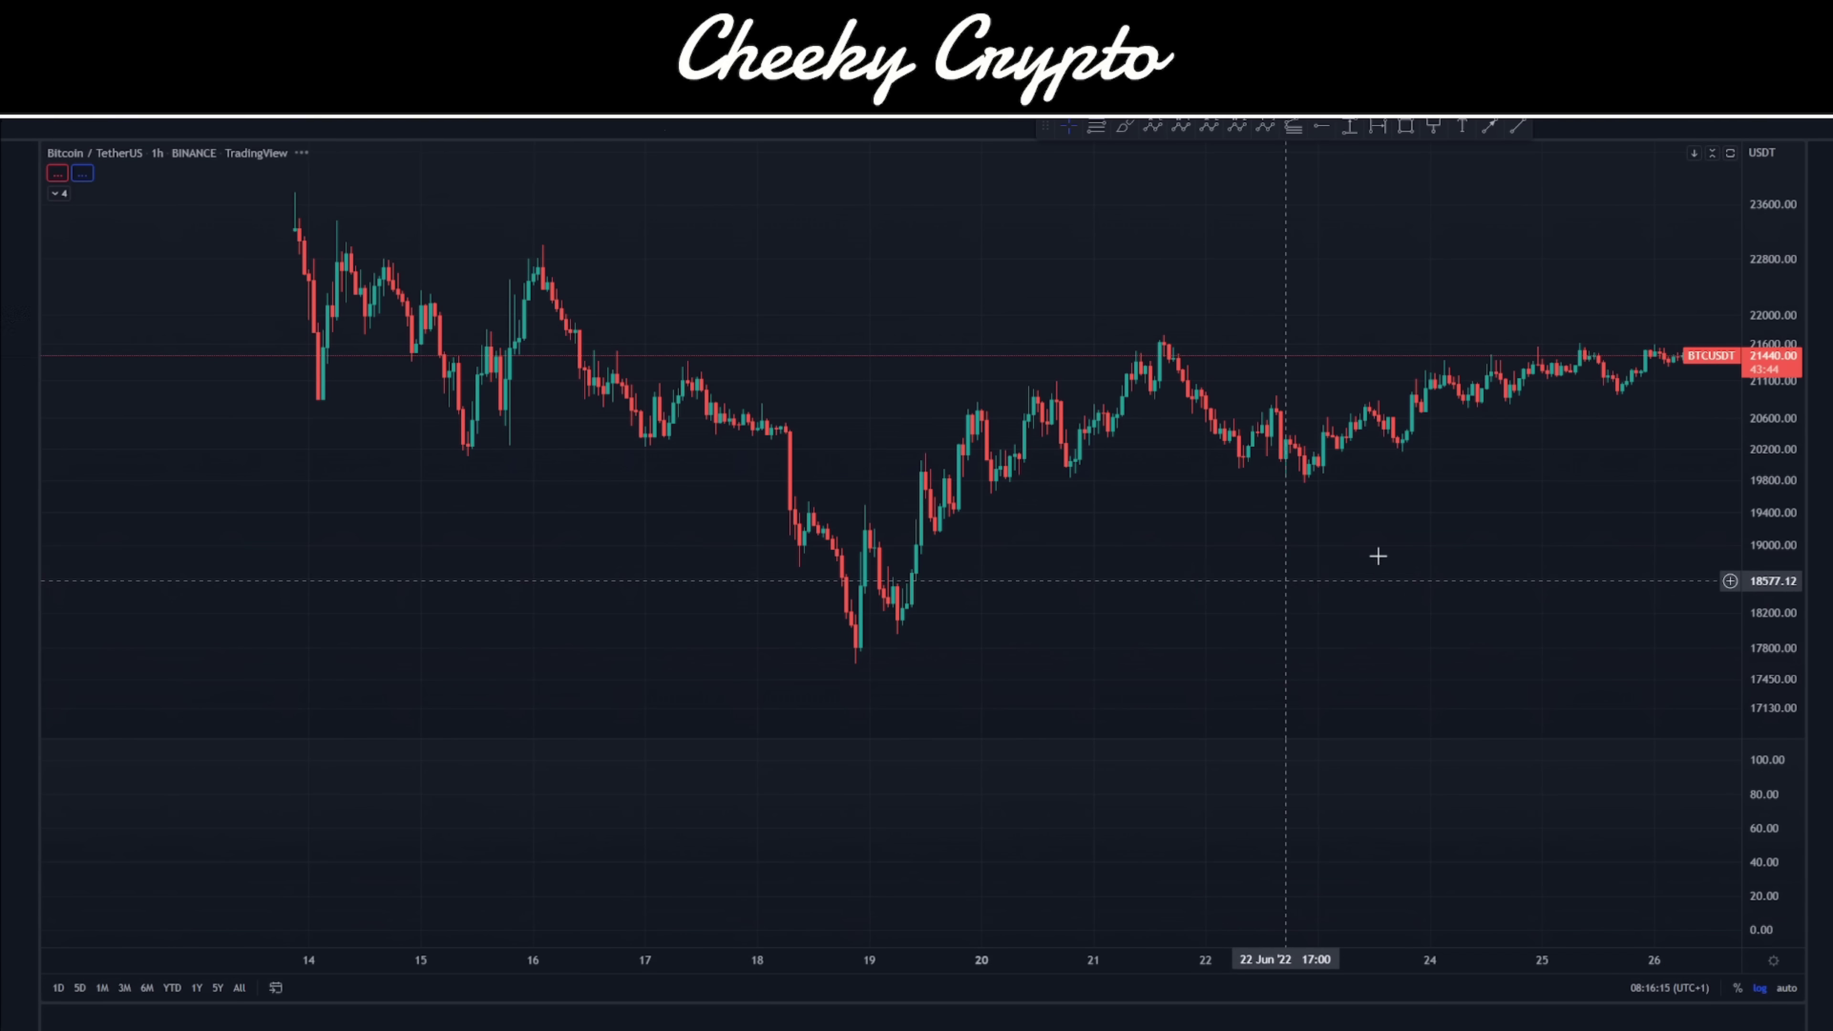
pyautogui.hscroll(10, 1473, 545)
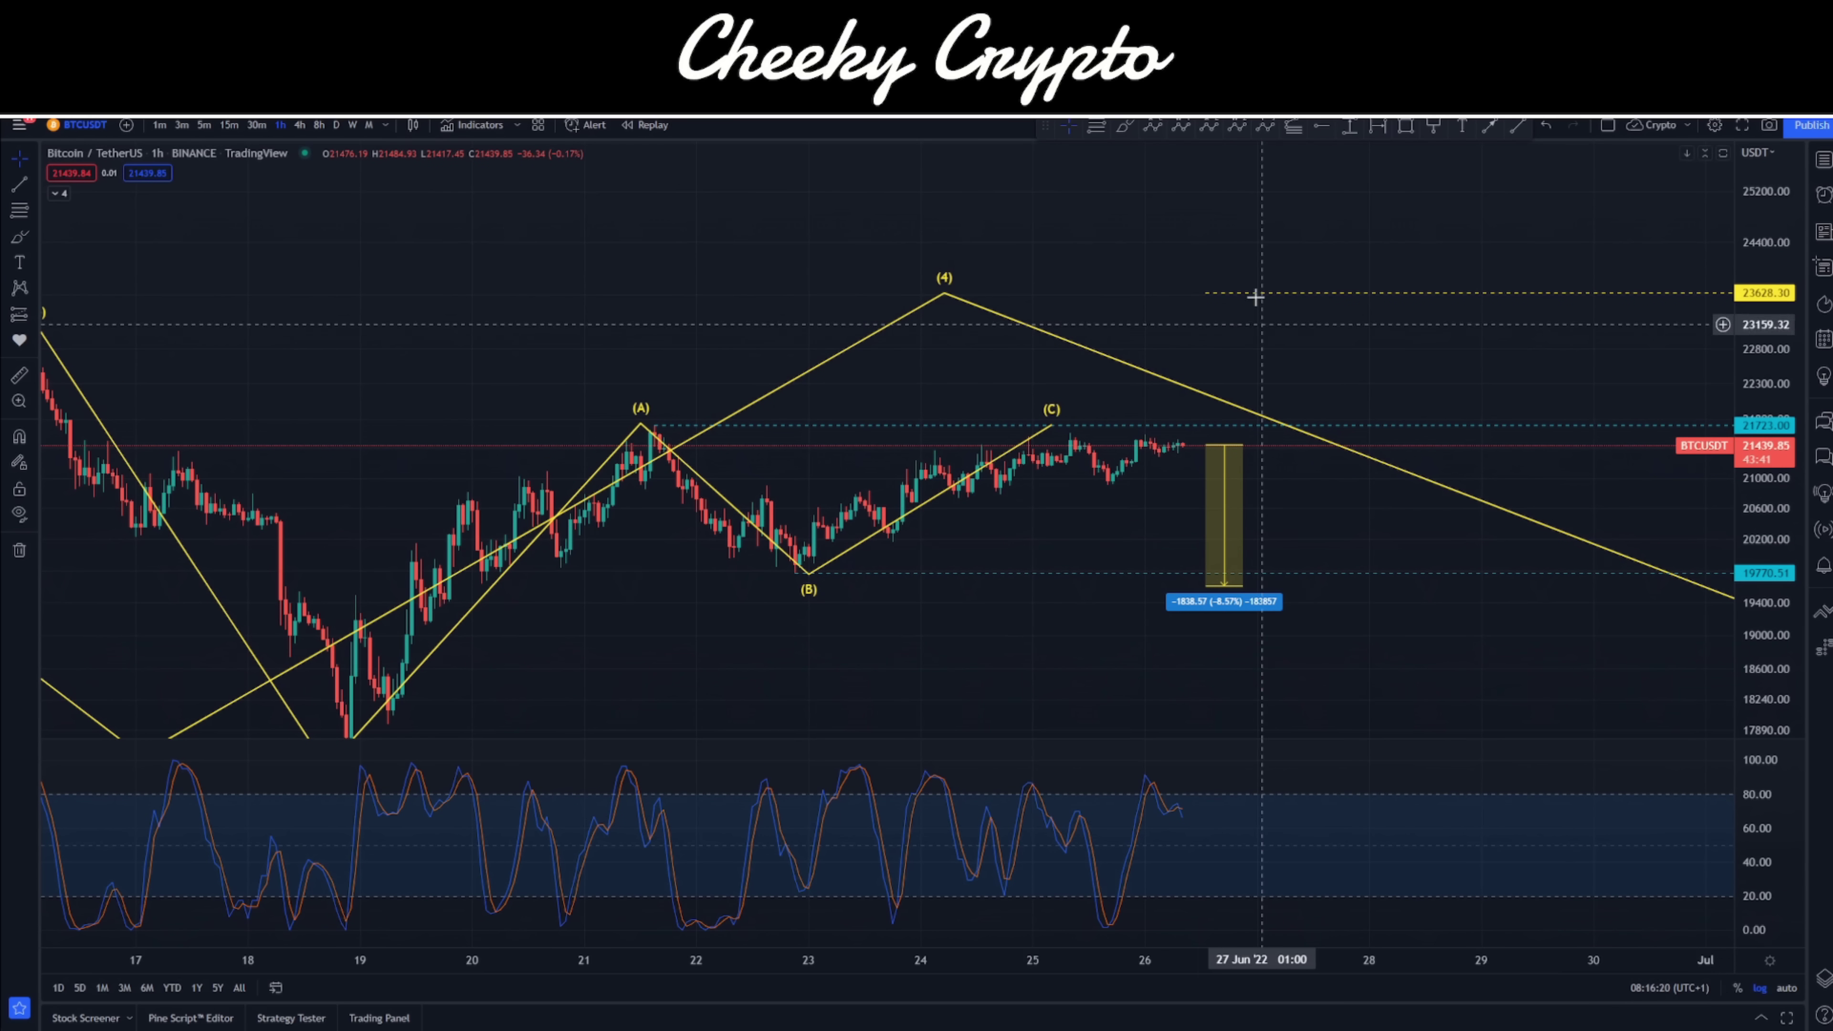
# Measure the price range from about 19610 up to just below the 23628.30 target line
pyautogui.click(1296, 585)
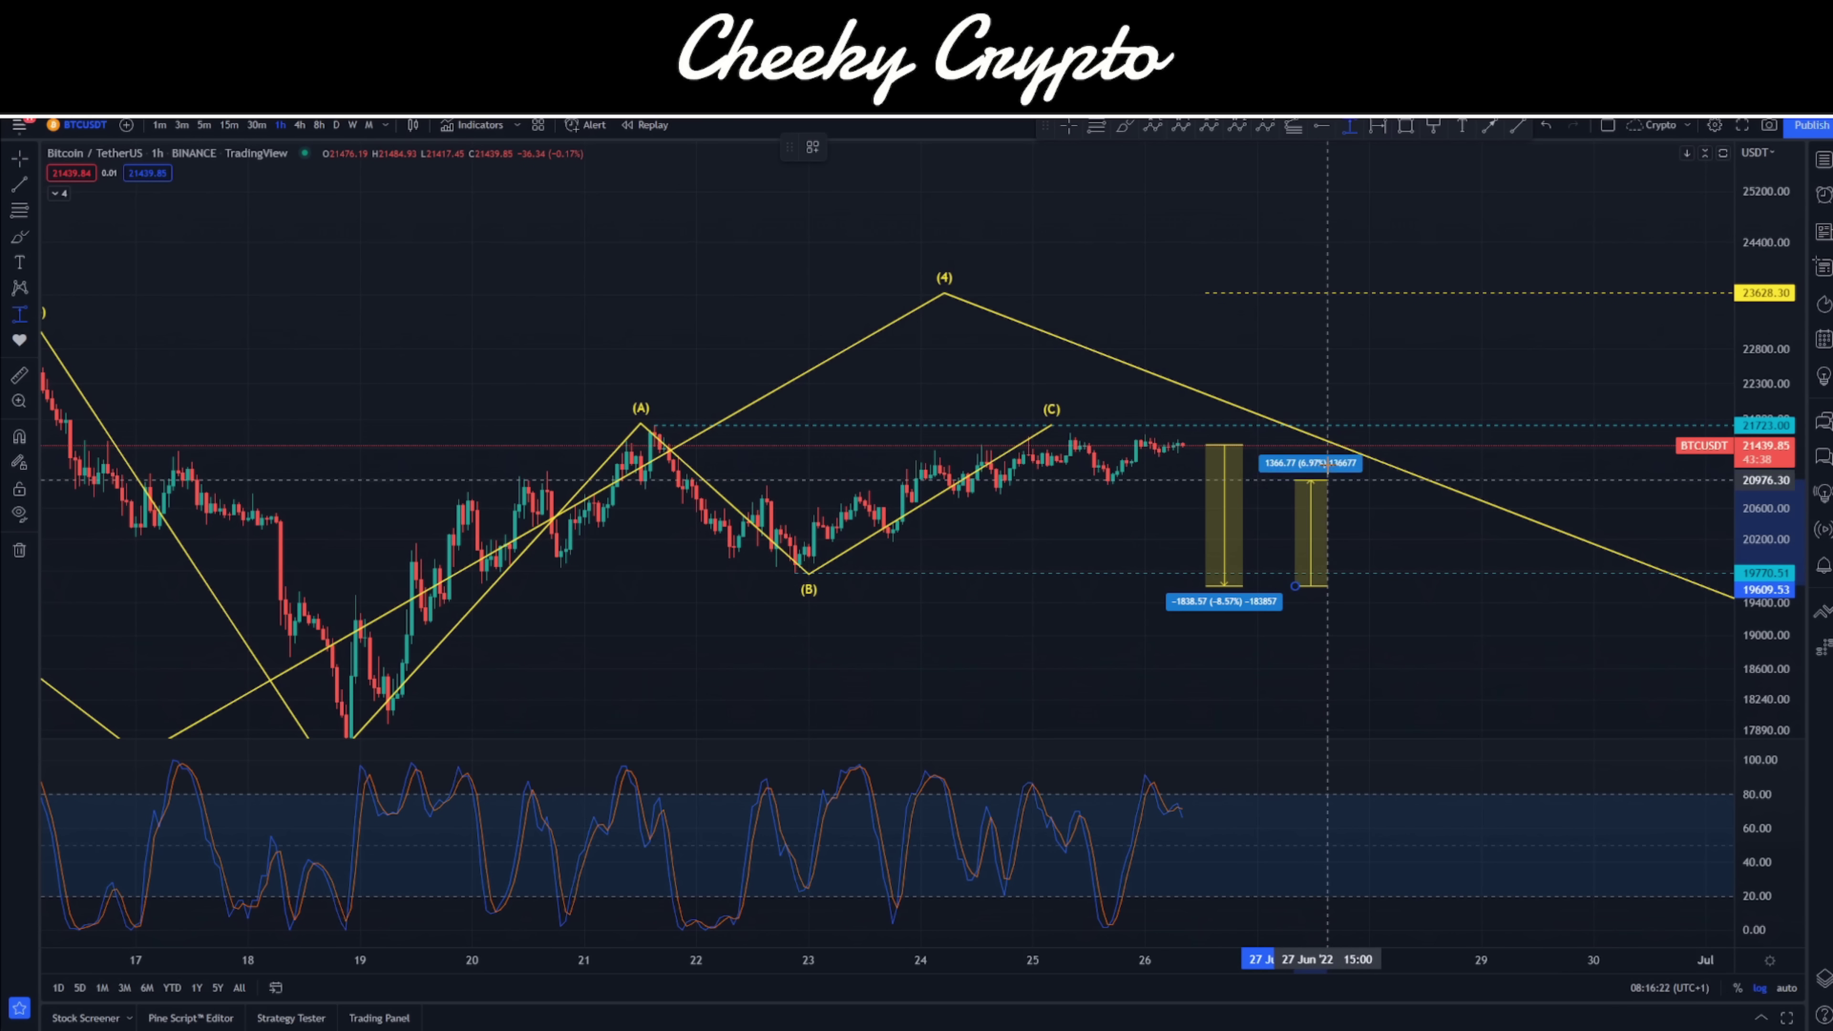
pyautogui.click(1336, 311)
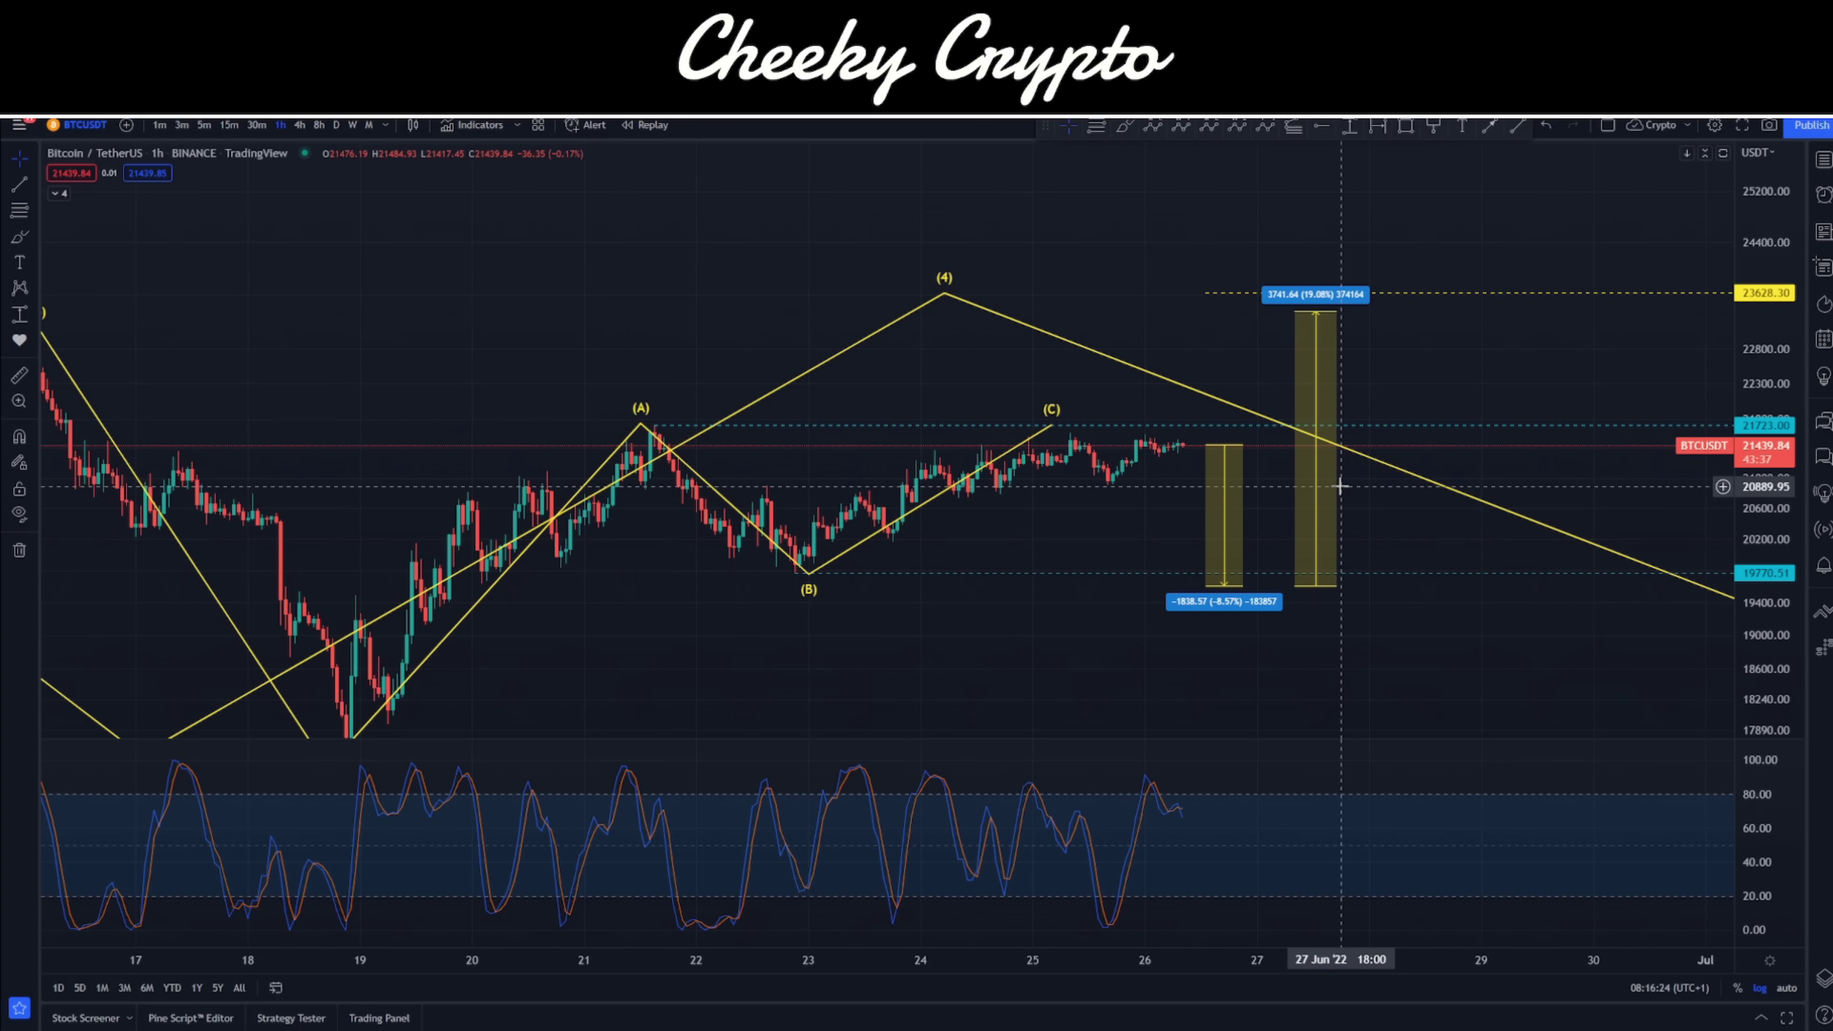
# Delete both price range measurements from the chart
pyautogui.click(1317, 357)
pyautogui.press('Delete')
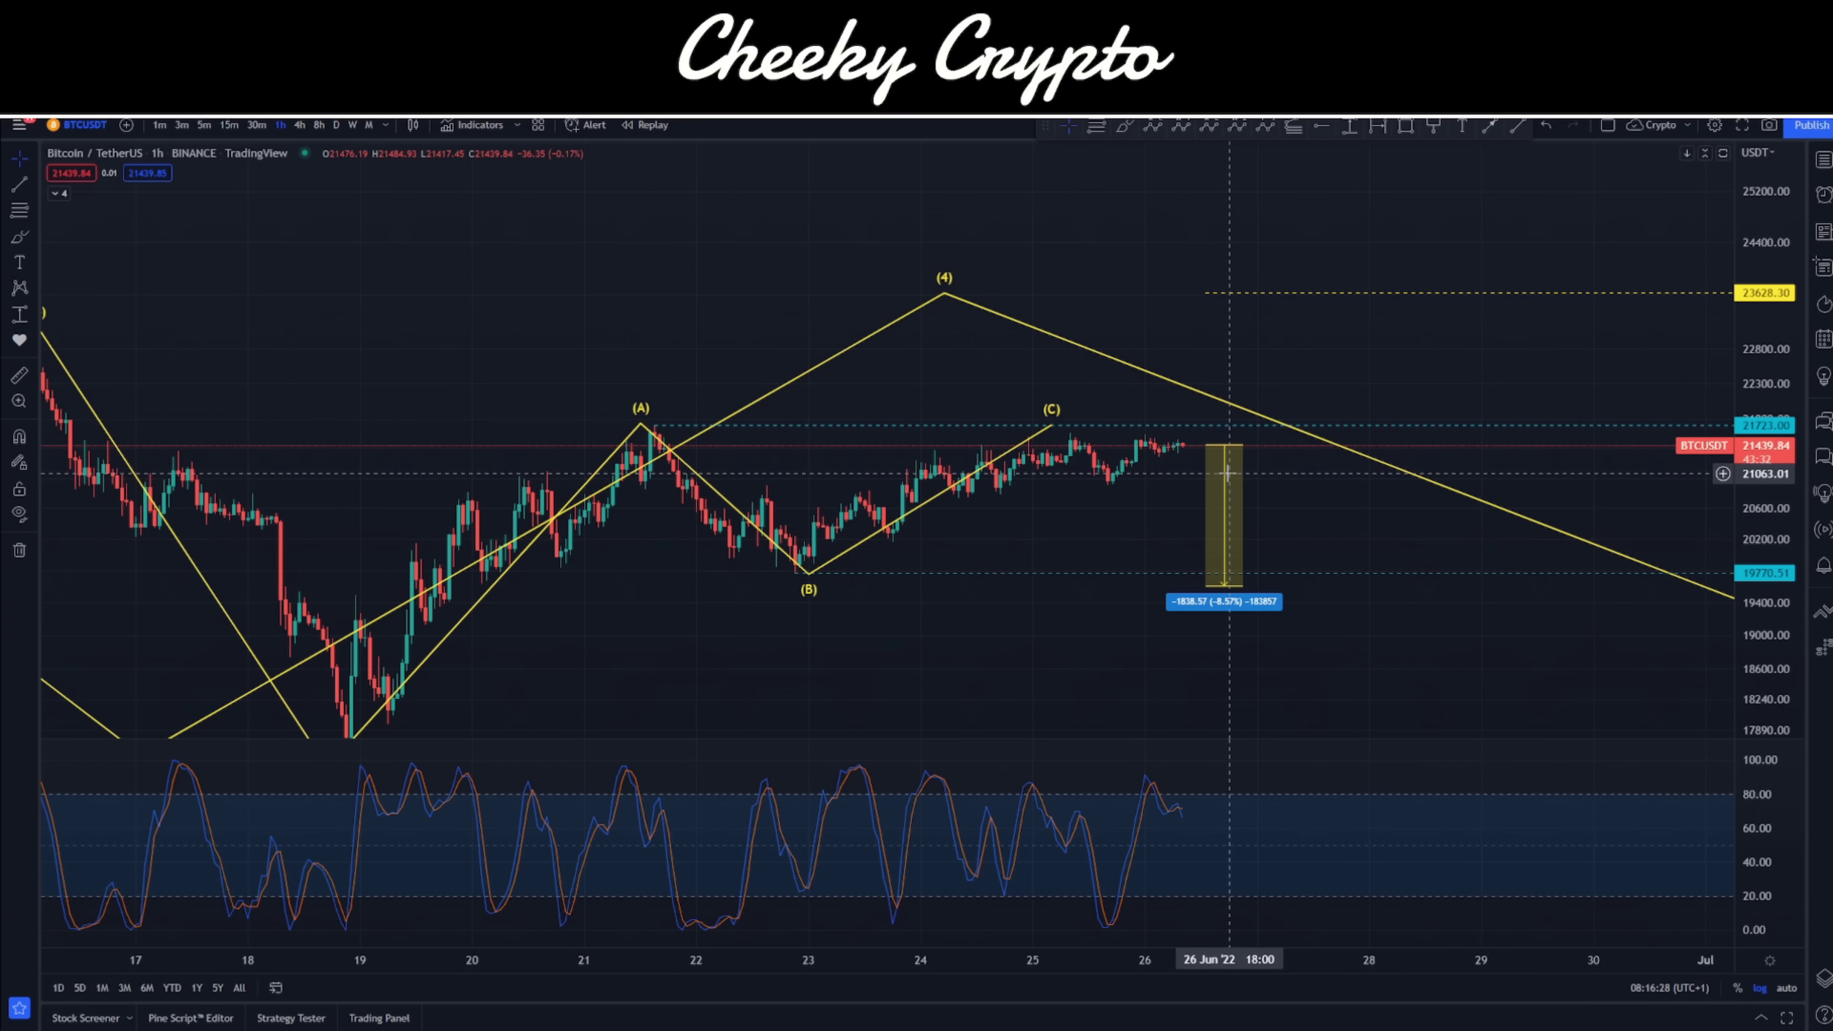
pyautogui.click(1227, 473)
pyautogui.moveTo(1180, 514); pyautogui.dragTo(1251, 520)
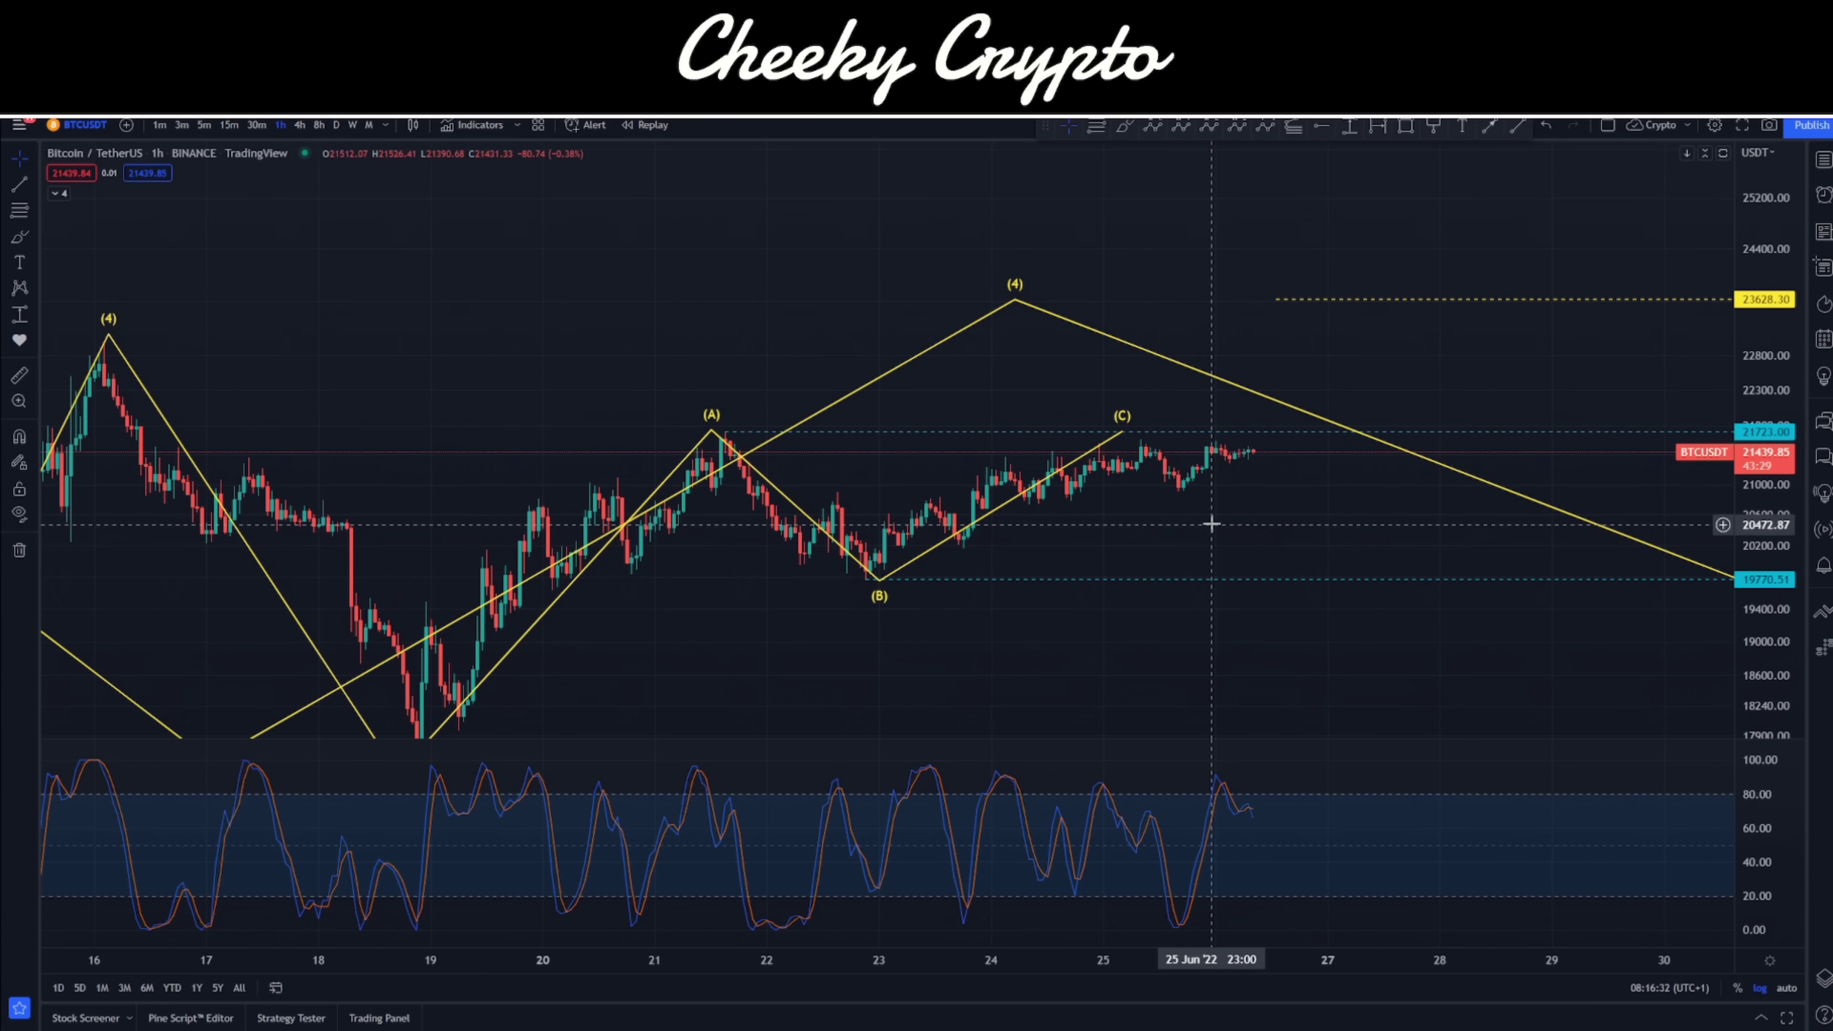
# Brush marks around the oscillator's 26 June peak and matching price high, sketch the oscillator's fall towards 20, and undo all marks
pyautogui.moveTo(1704, 643); pyautogui.dragTo(1283, 455)
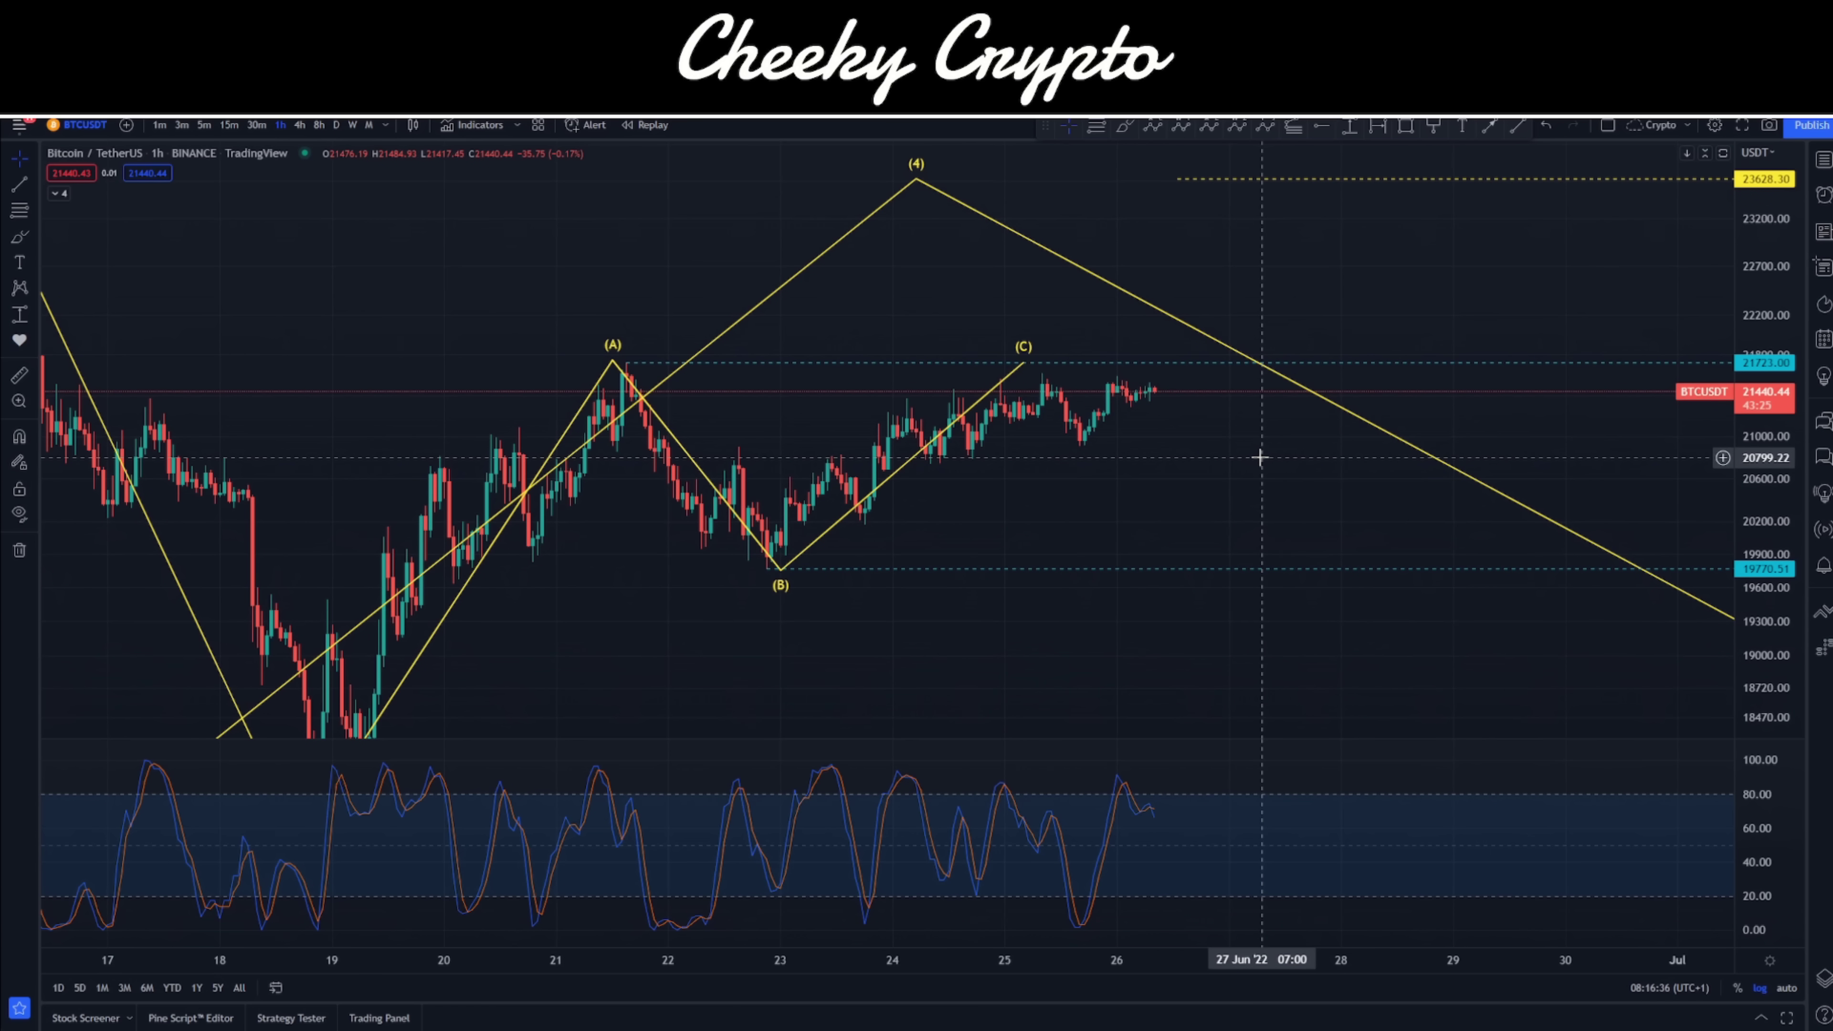
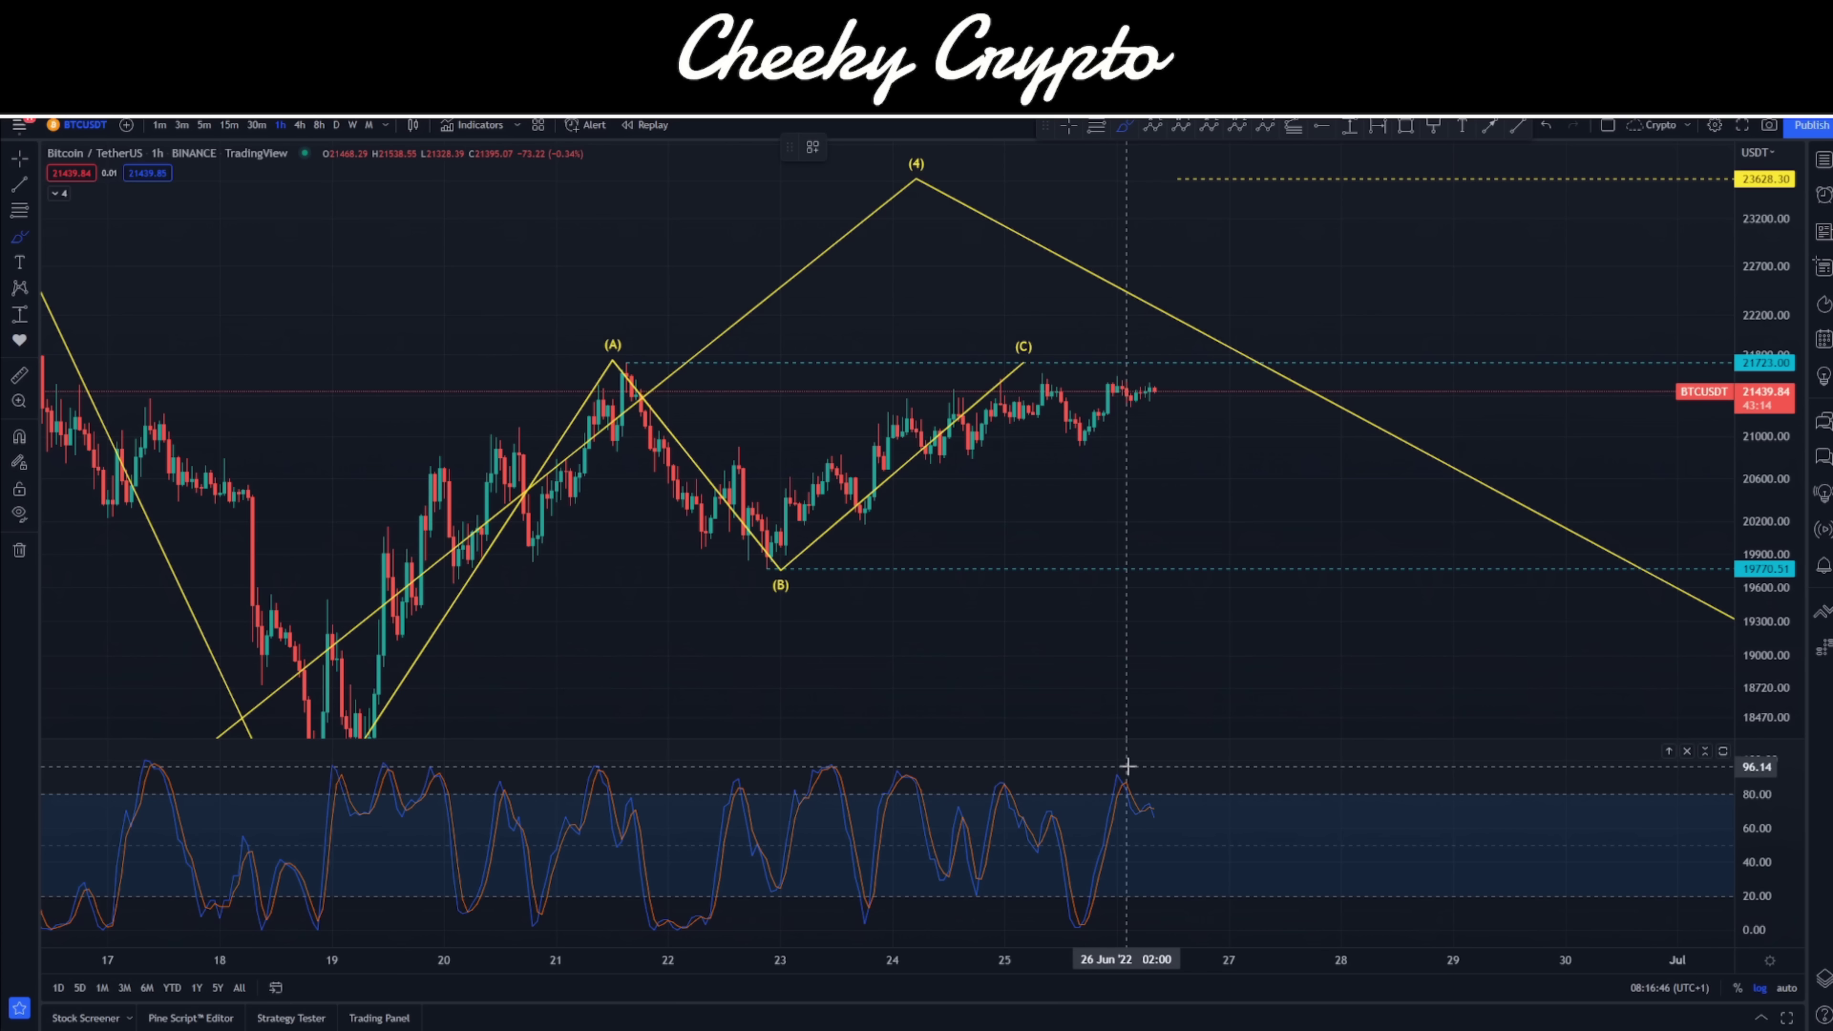
pyautogui.moveTo(1129, 765); pyautogui.dragTo(1099, 755)
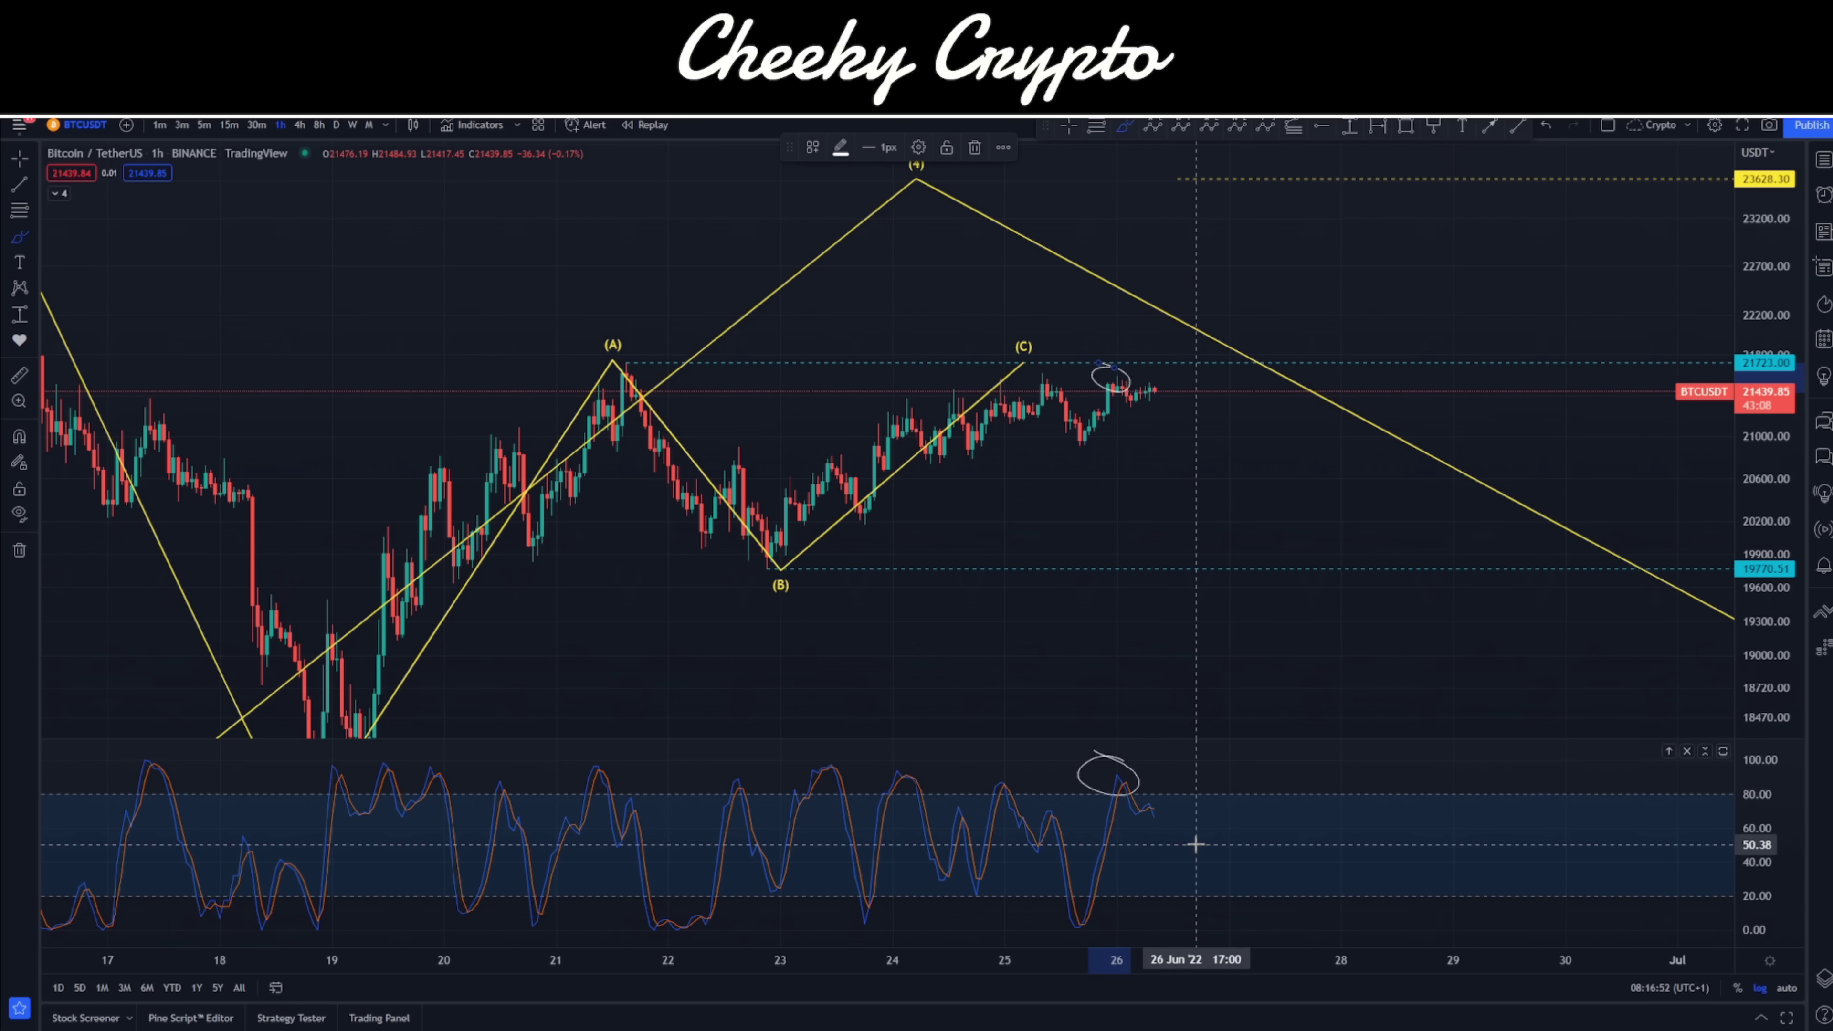
pyautogui.hotkey('ctrl', 'z')
pyautogui.moveTo(1138, 782); pyautogui.dragTo(1211, 890)
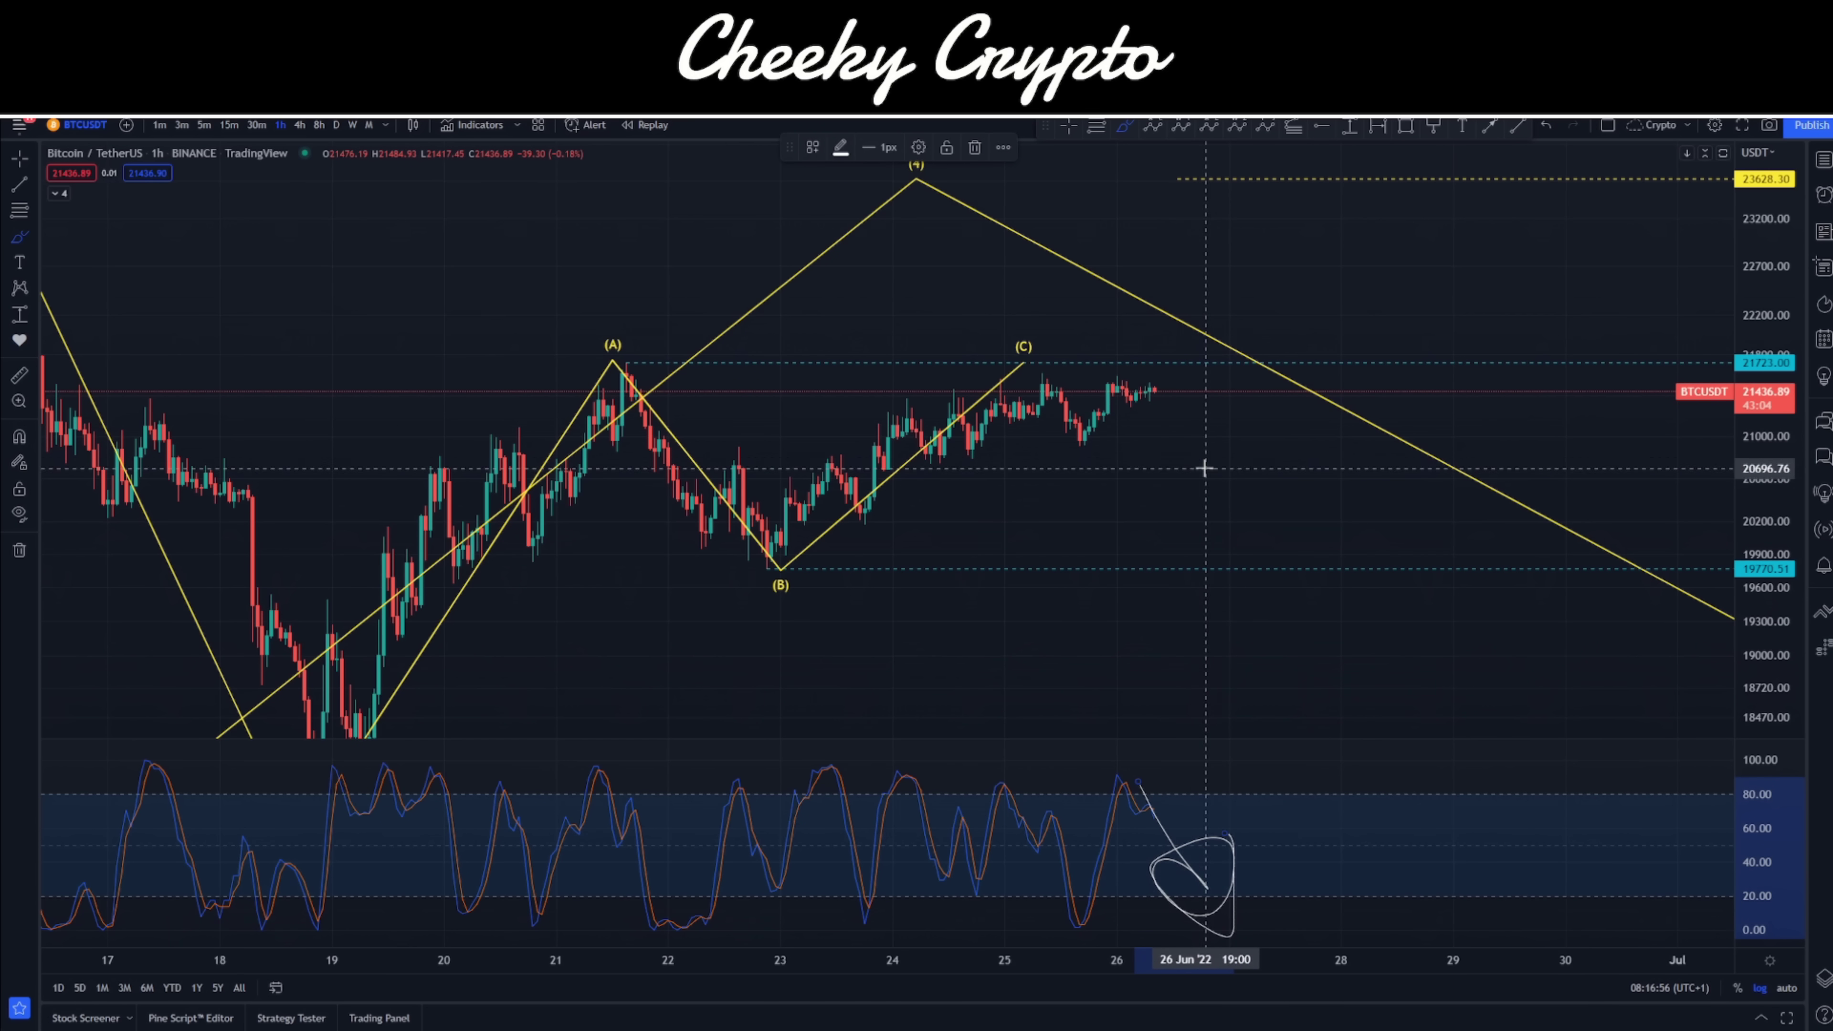
pyautogui.hotkey('ctrl', 'z')
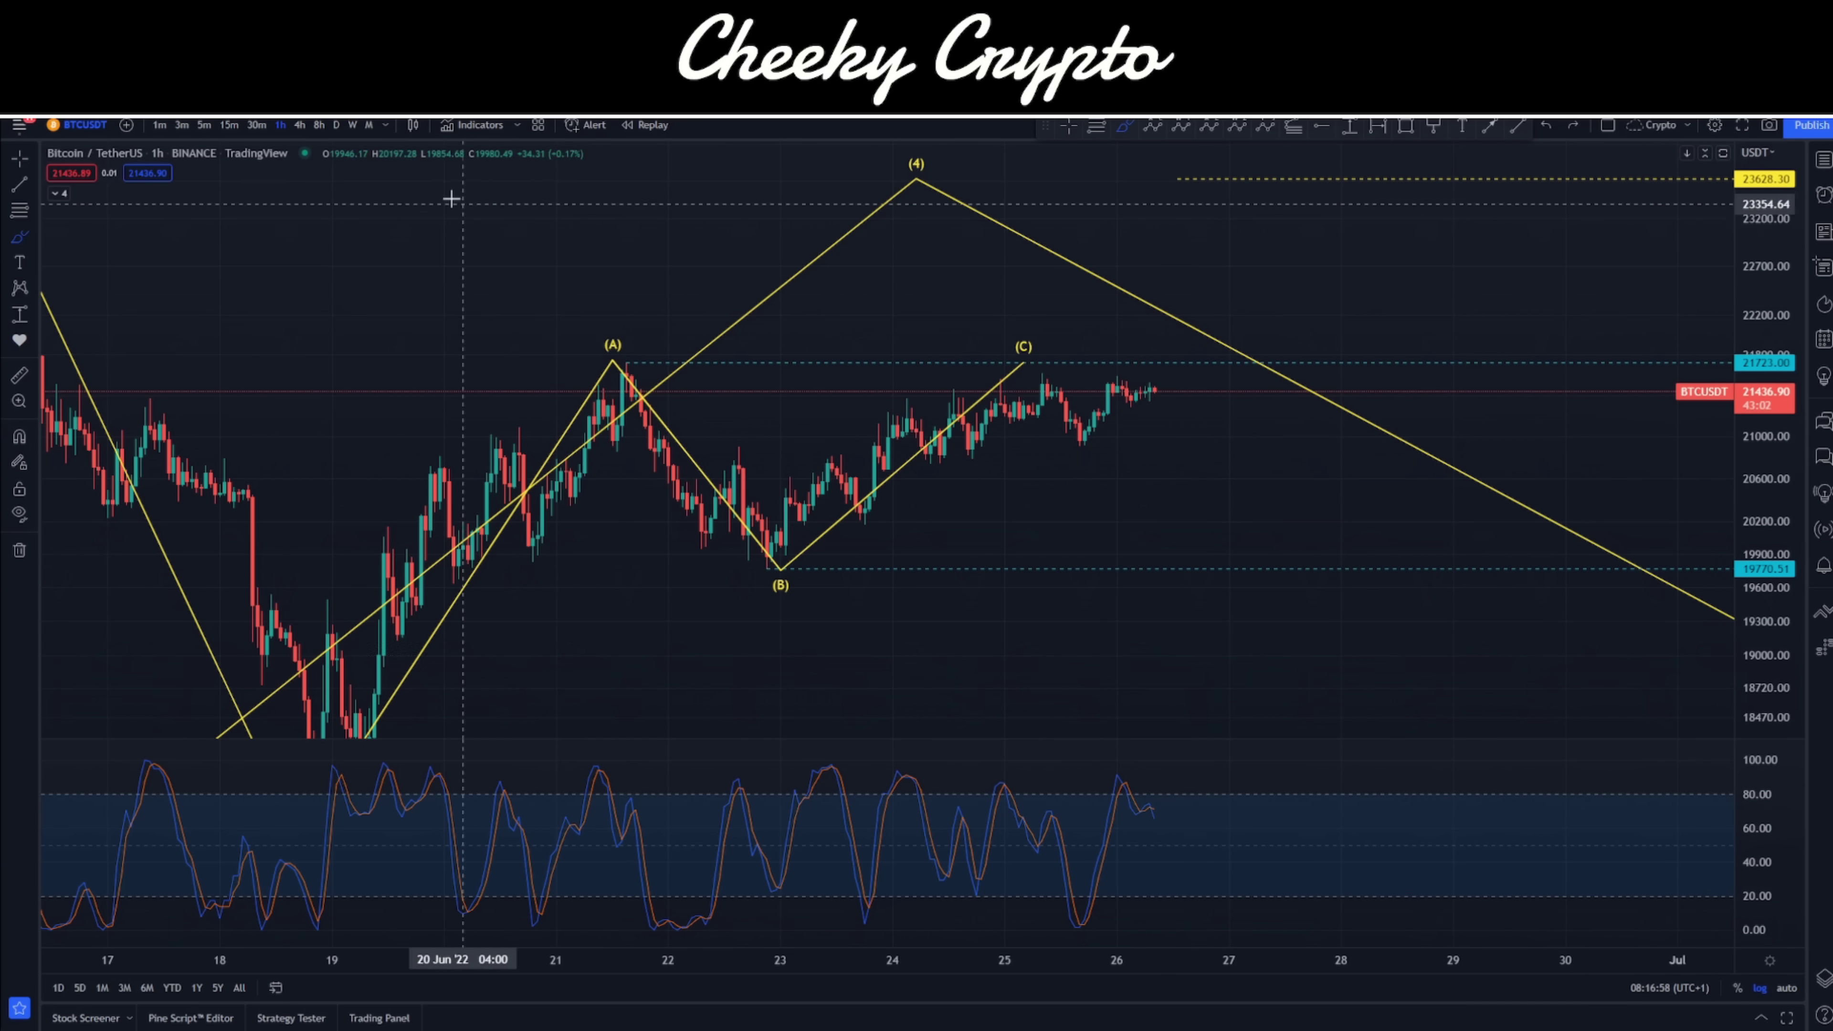
# Switch to the 4-hour interval, and brush and delete temporary marks for the oscillator's possible fall or rise and the recent price high
pyautogui.click(306, 125)
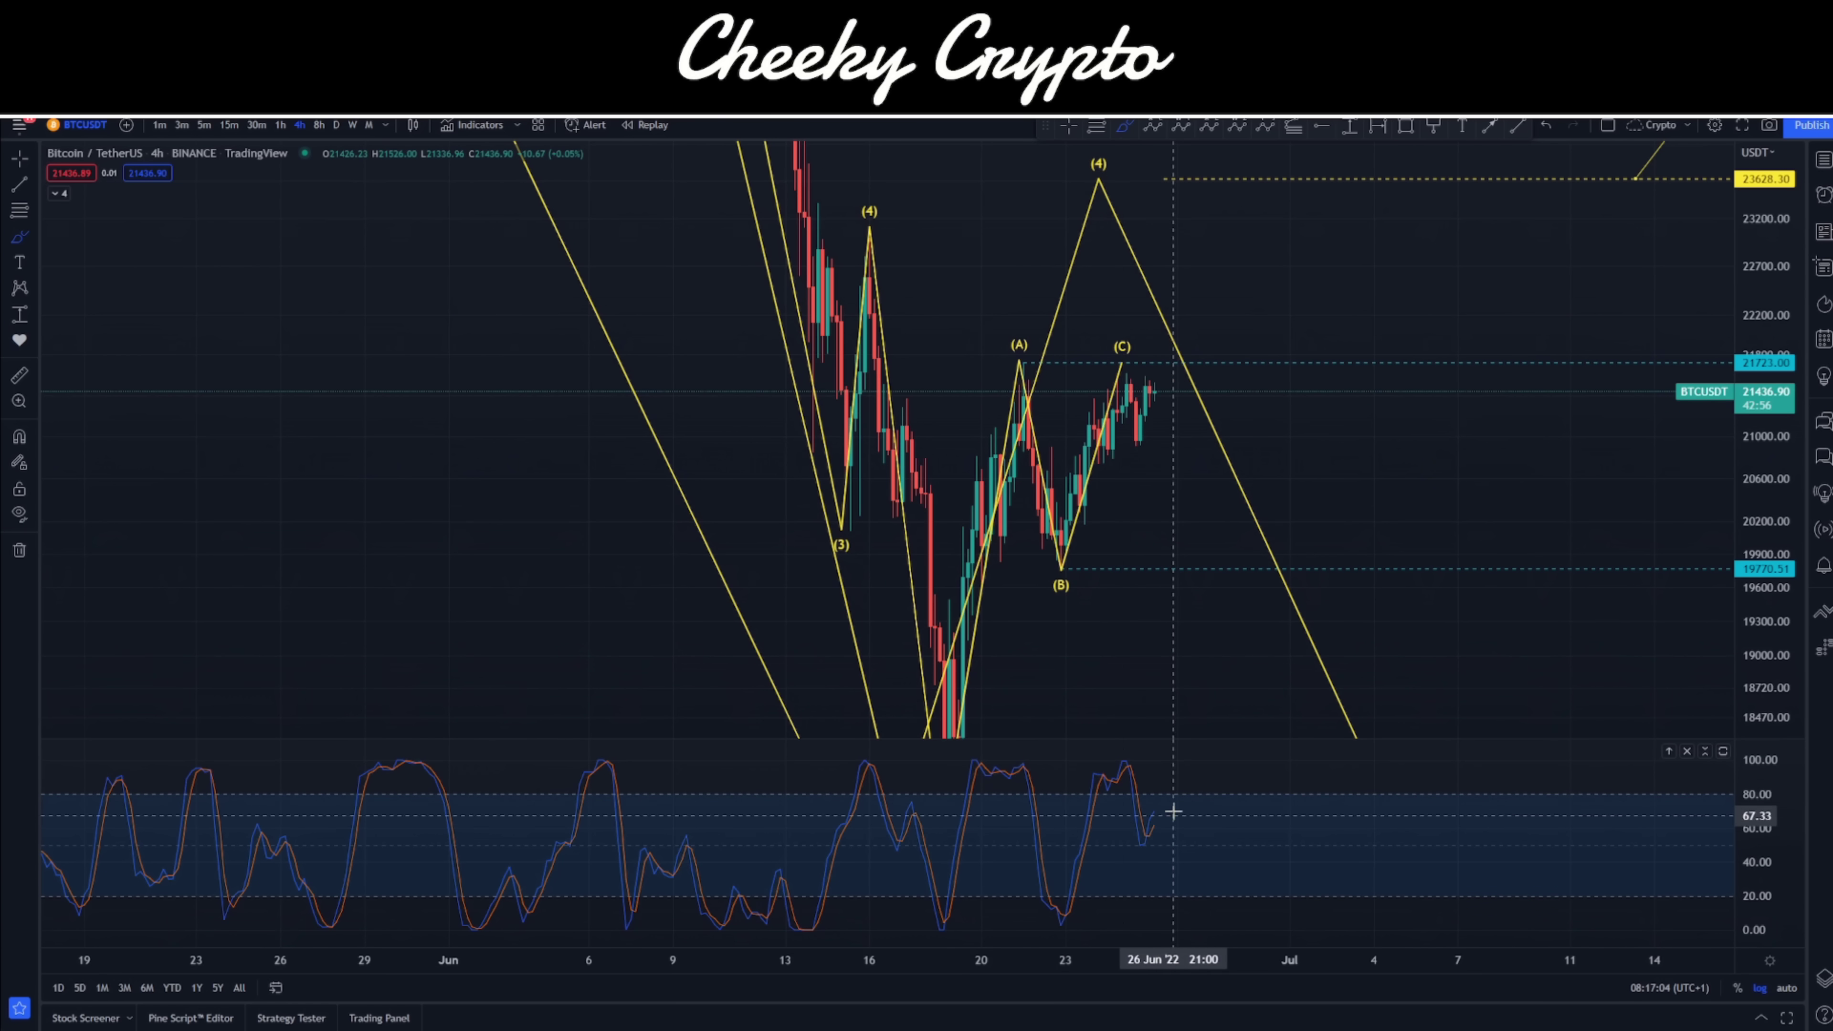
pyautogui.moveTo(1164, 816); pyautogui.dragTo(1216, 895)
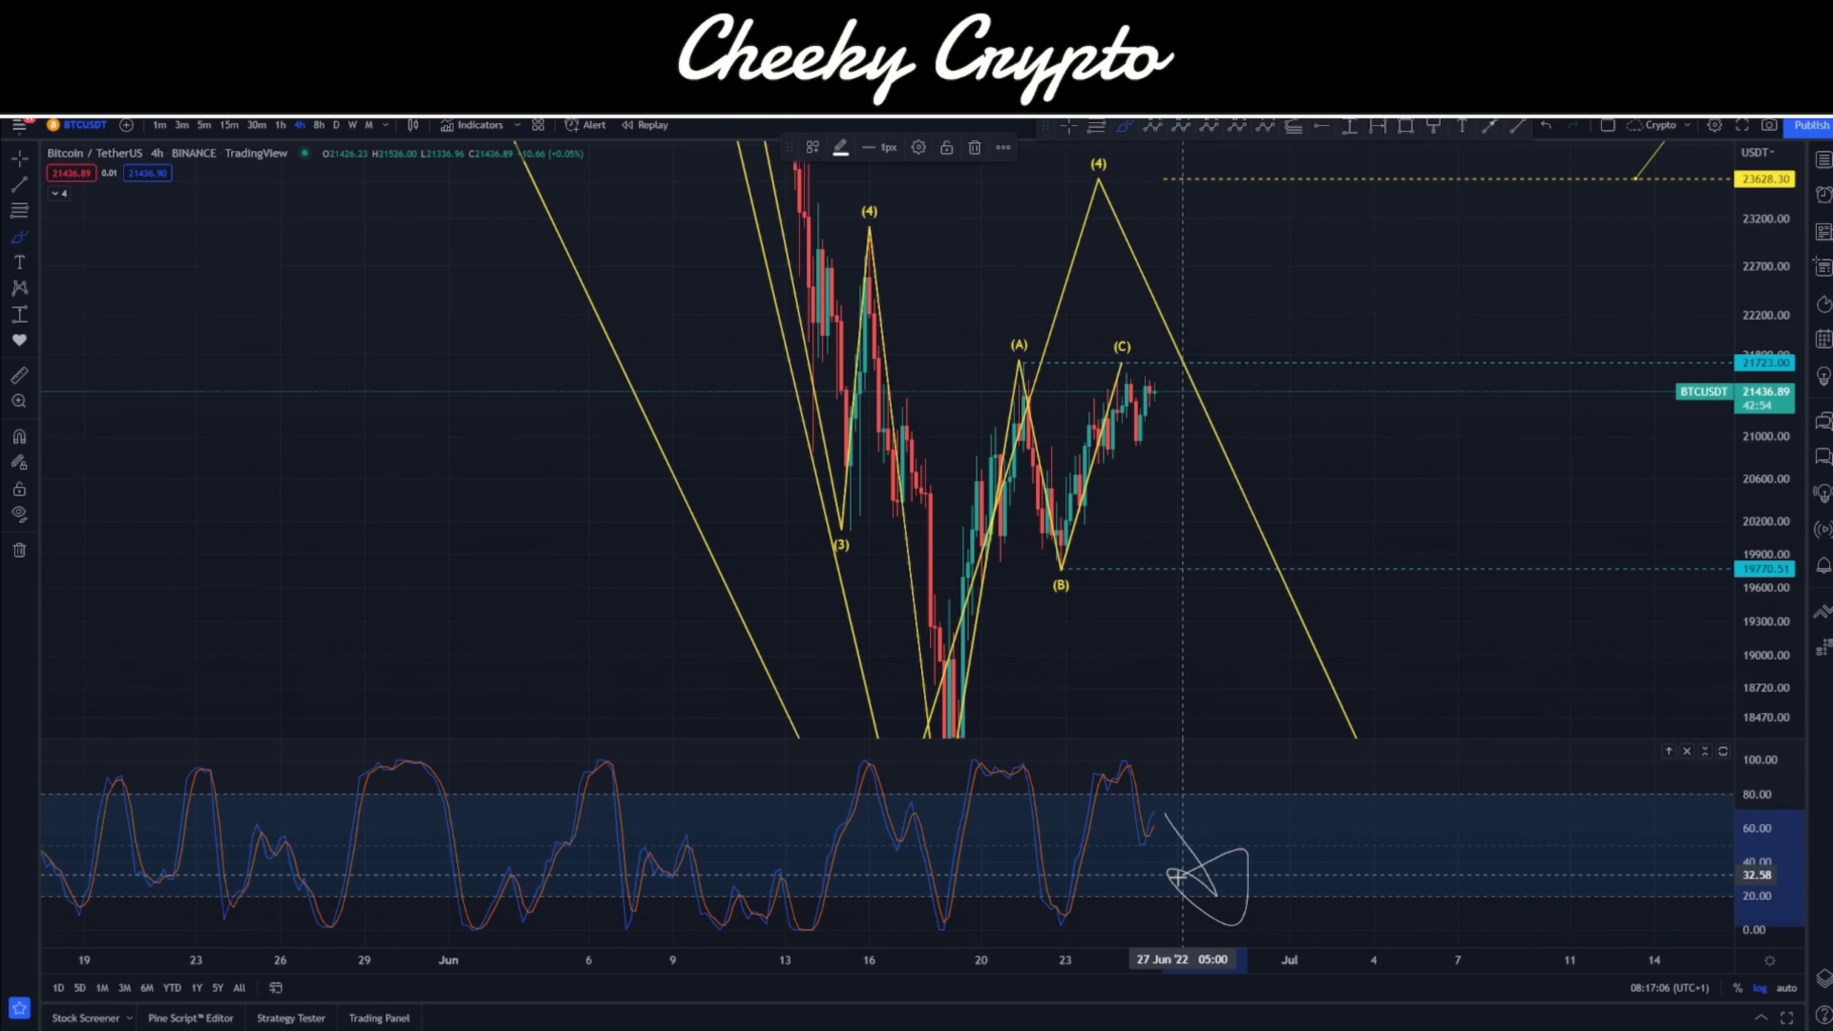
pyautogui.press('Delete')
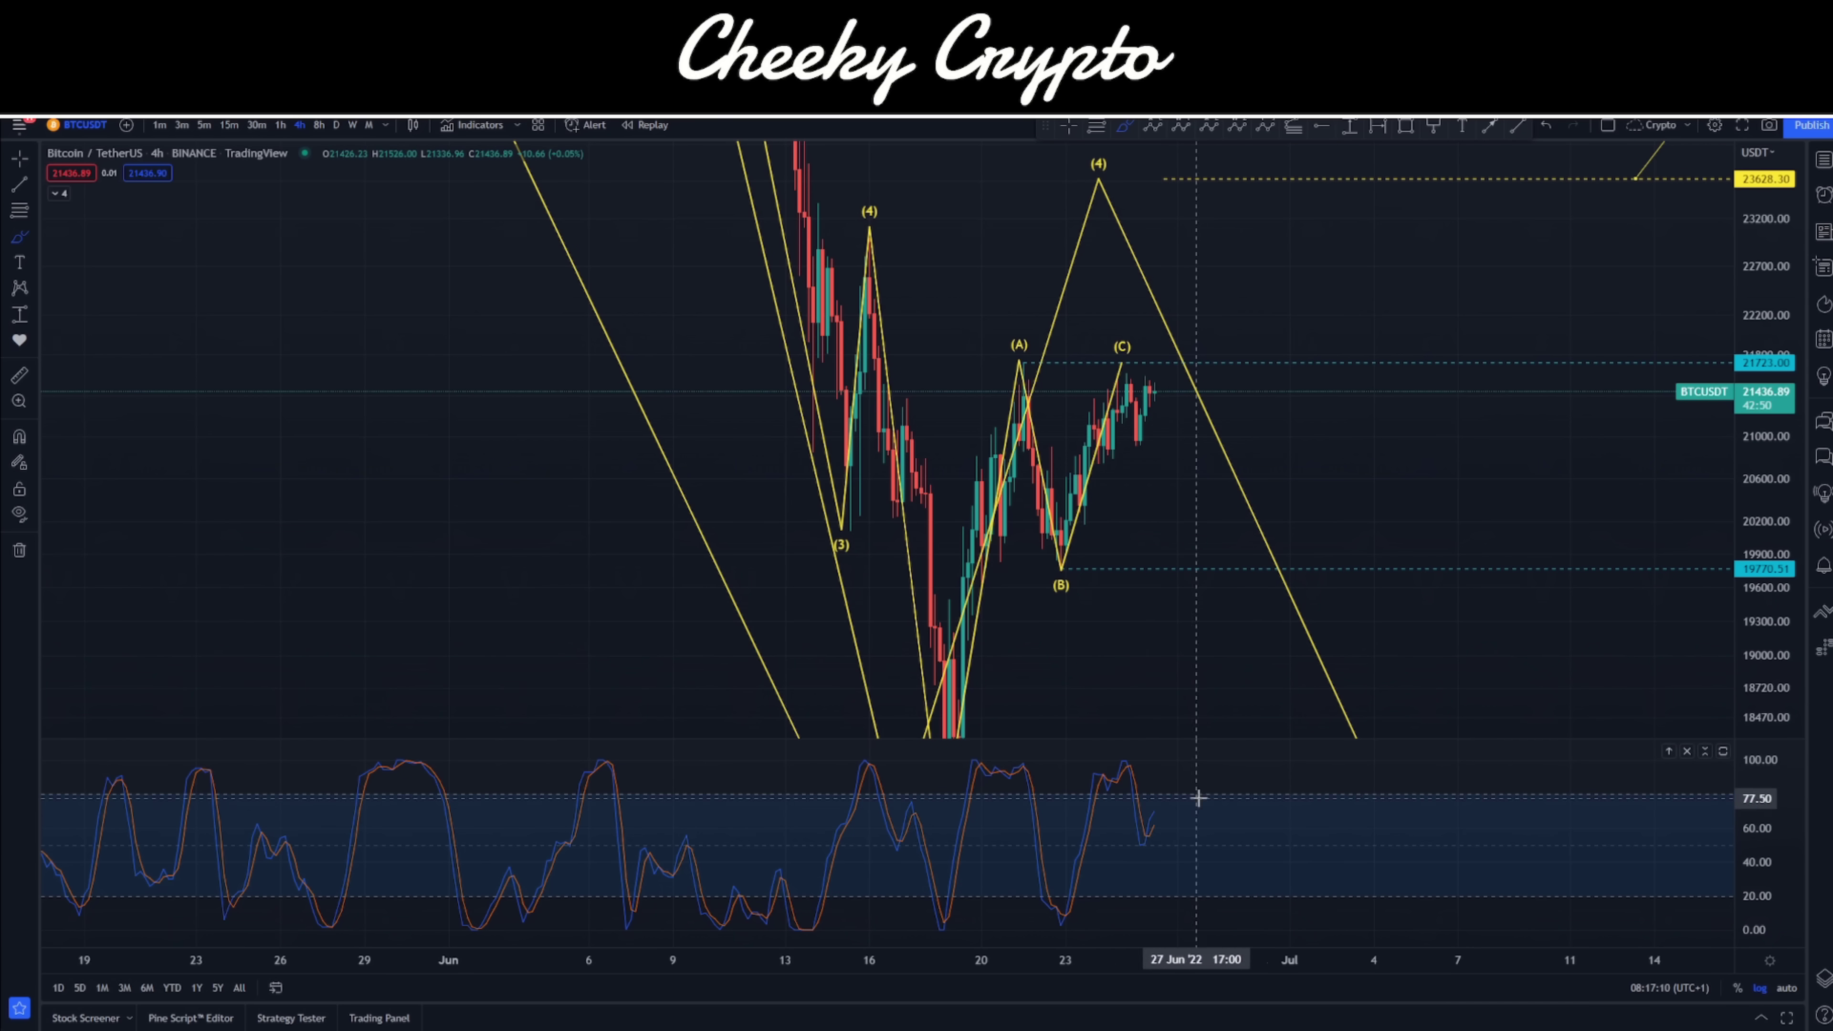
pyautogui.moveTo(1241, 772)
pyautogui.mouseDown()
pyautogui.moveTo(1212, 813)
pyautogui.moveTo(1183, 778)
pyautogui.mouseUp()
pyautogui.press('Delete')
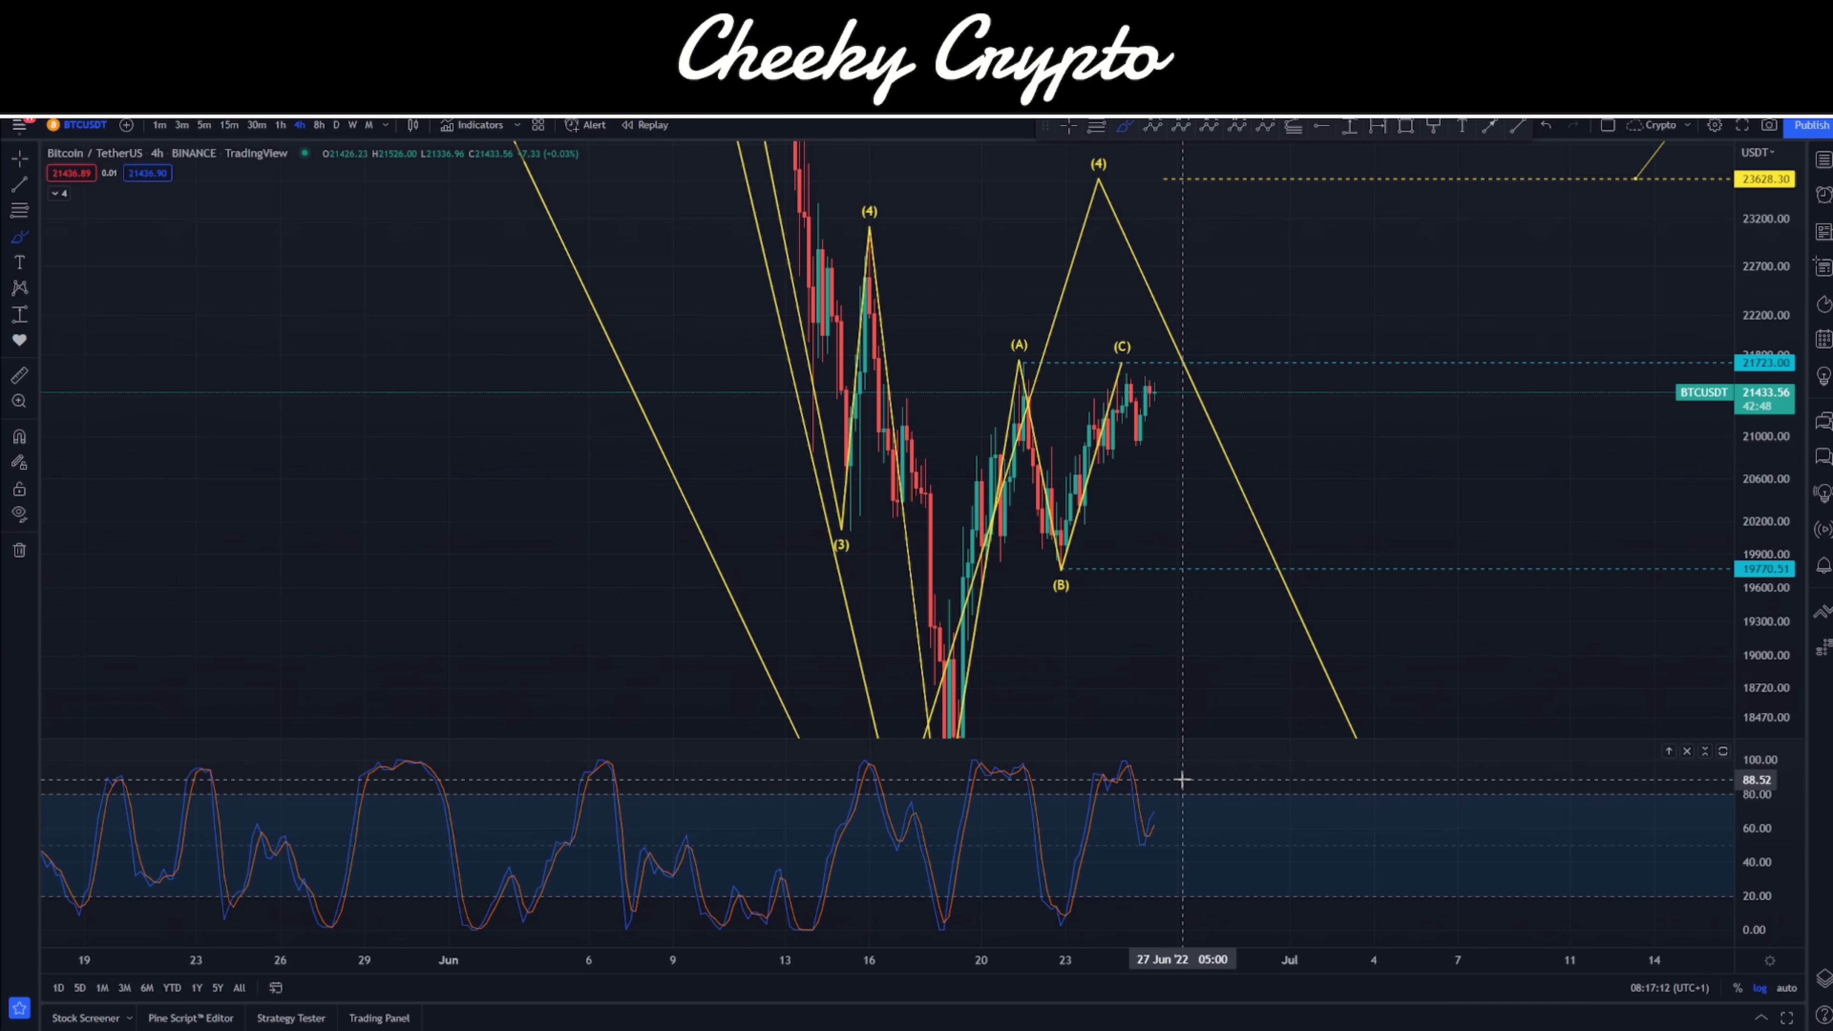
pyautogui.moveTo(1166, 335); pyautogui.dragTo(1140, 341)
pyautogui.press('Delete')
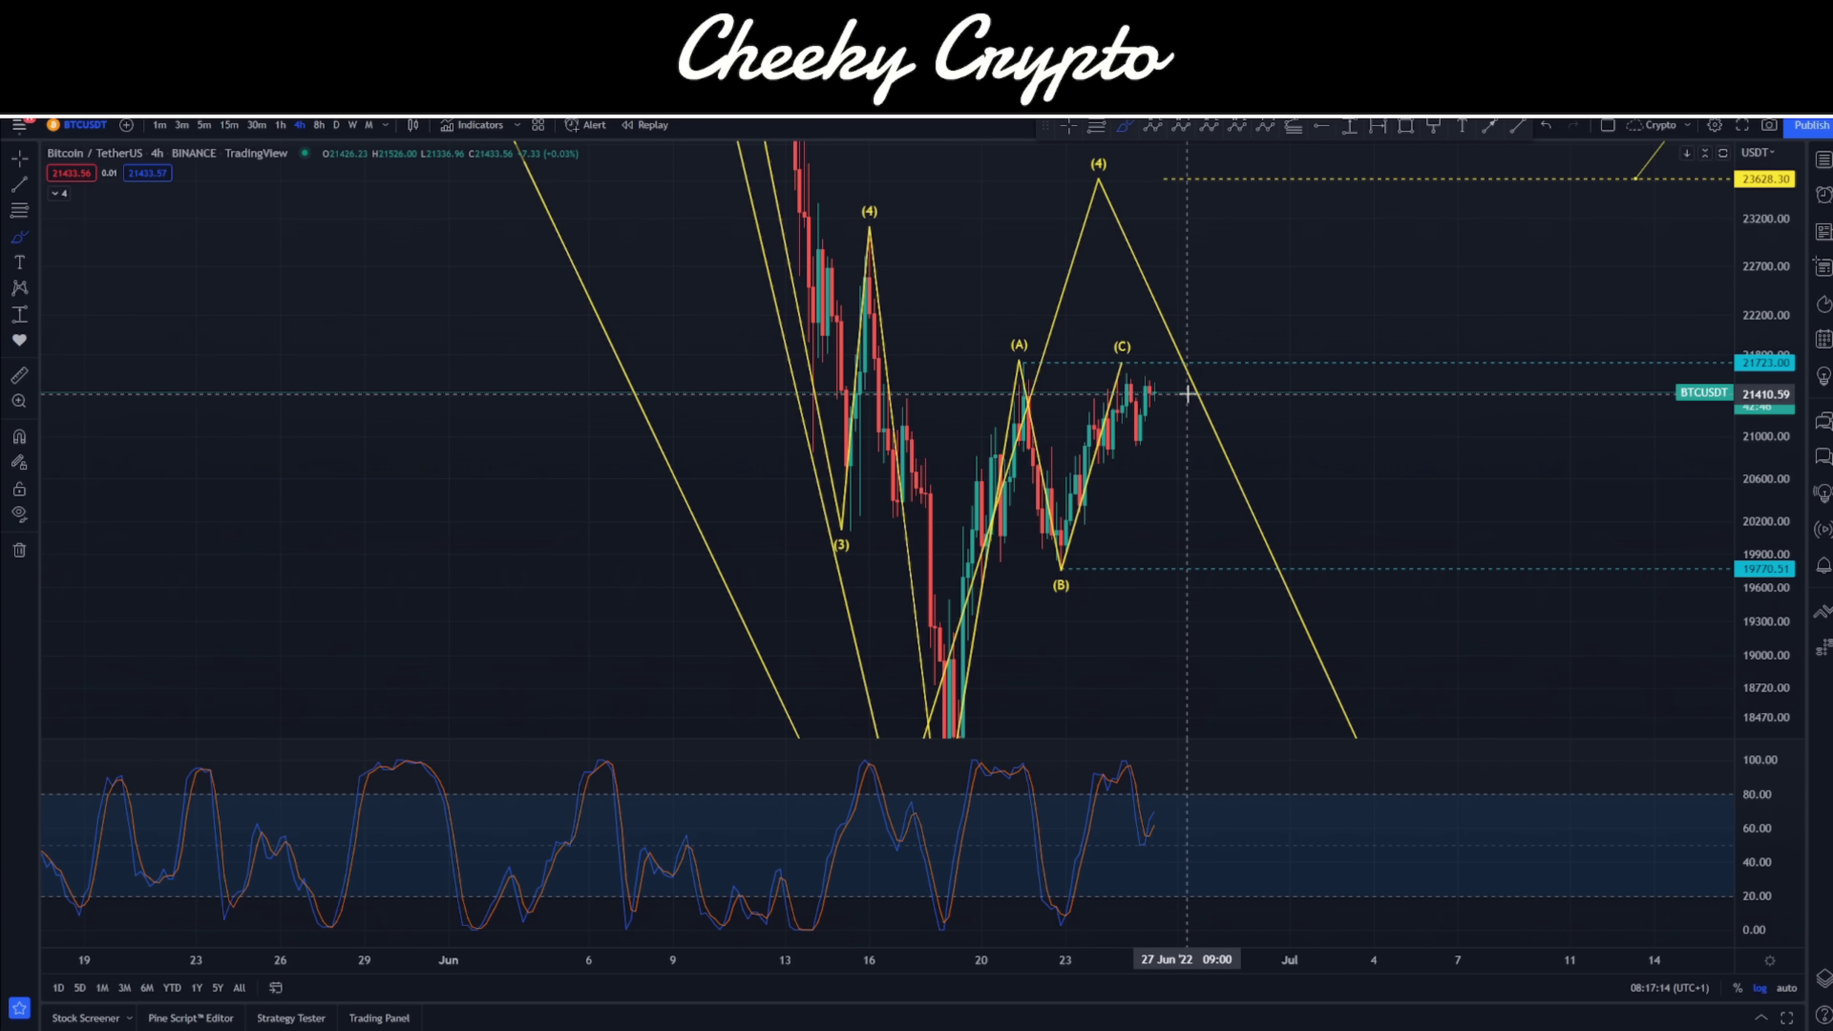
# Switch to the 8-hour interval, and brush and delete a temporary mark above the oscillator's recent peaks
pyautogui.click(320, 125)
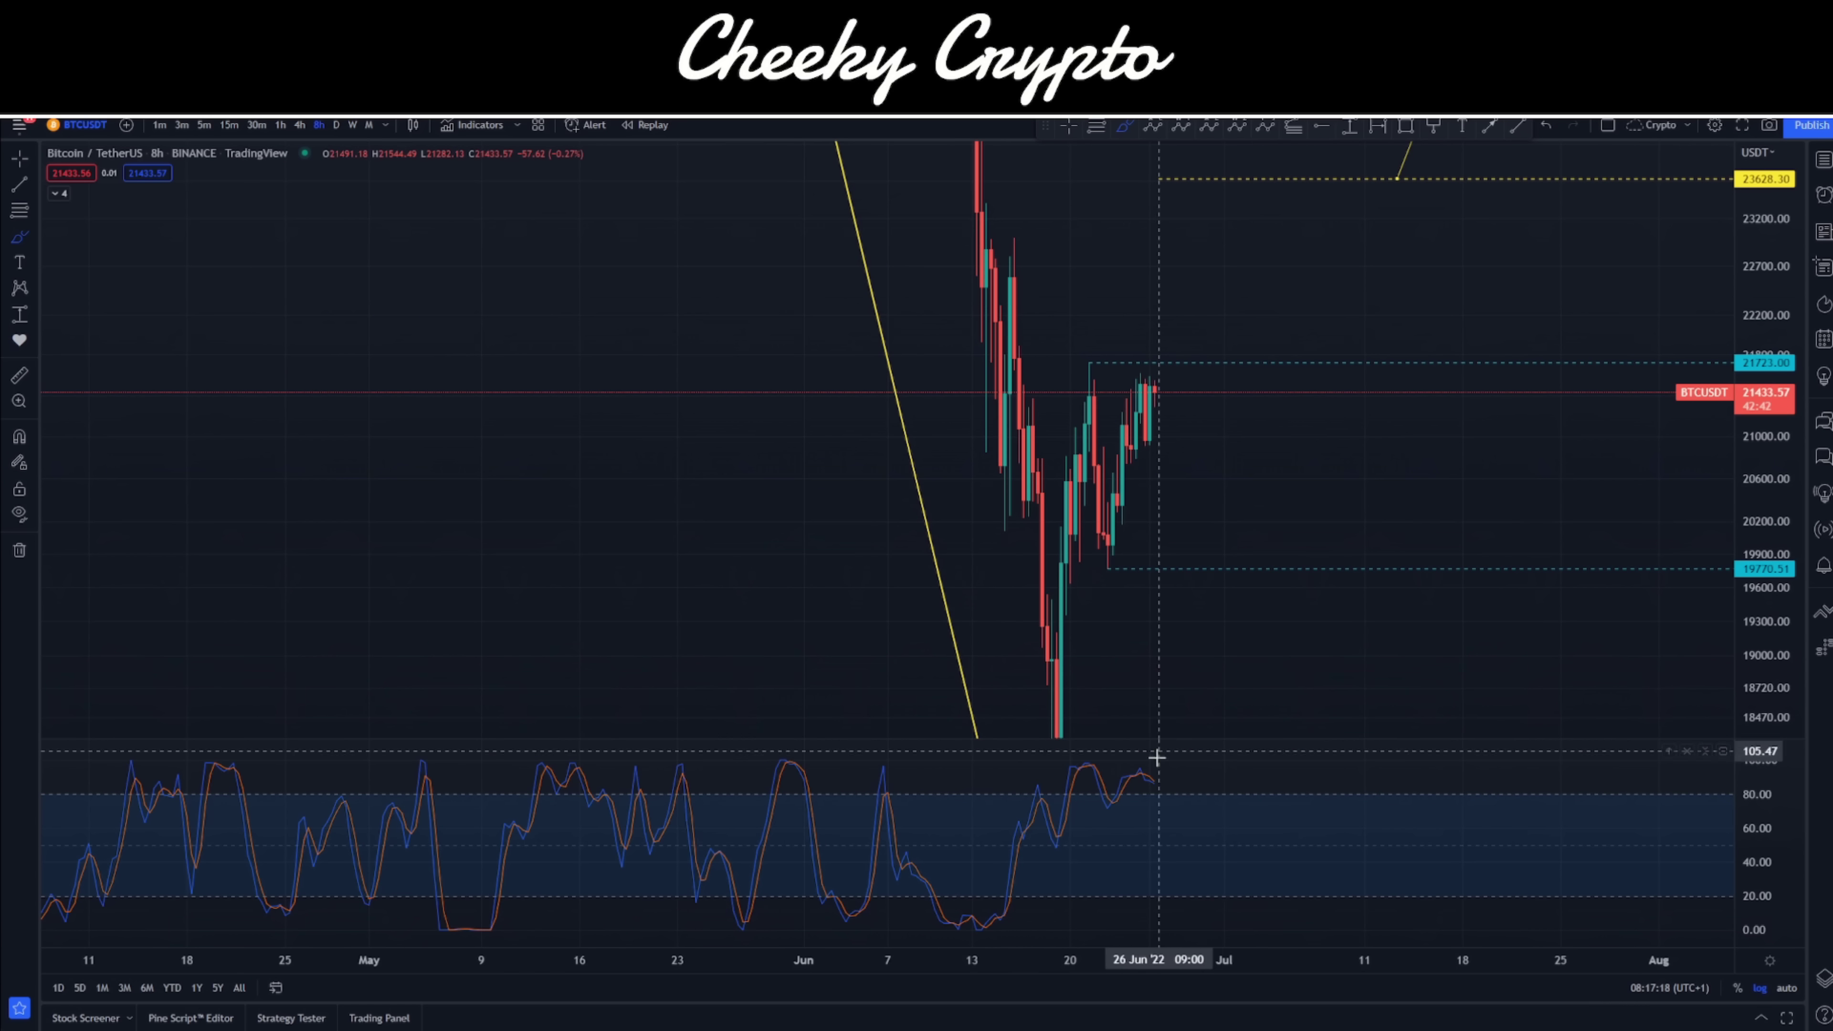
pyautogui.moveTo(1157, 757)
pyautogui.mouseDown()
pyautogui.moveTo(983, 765)
pyautogui.moveTo(993, 751)
pyautogui.mouseUp()
pyautogui.press('Delete')
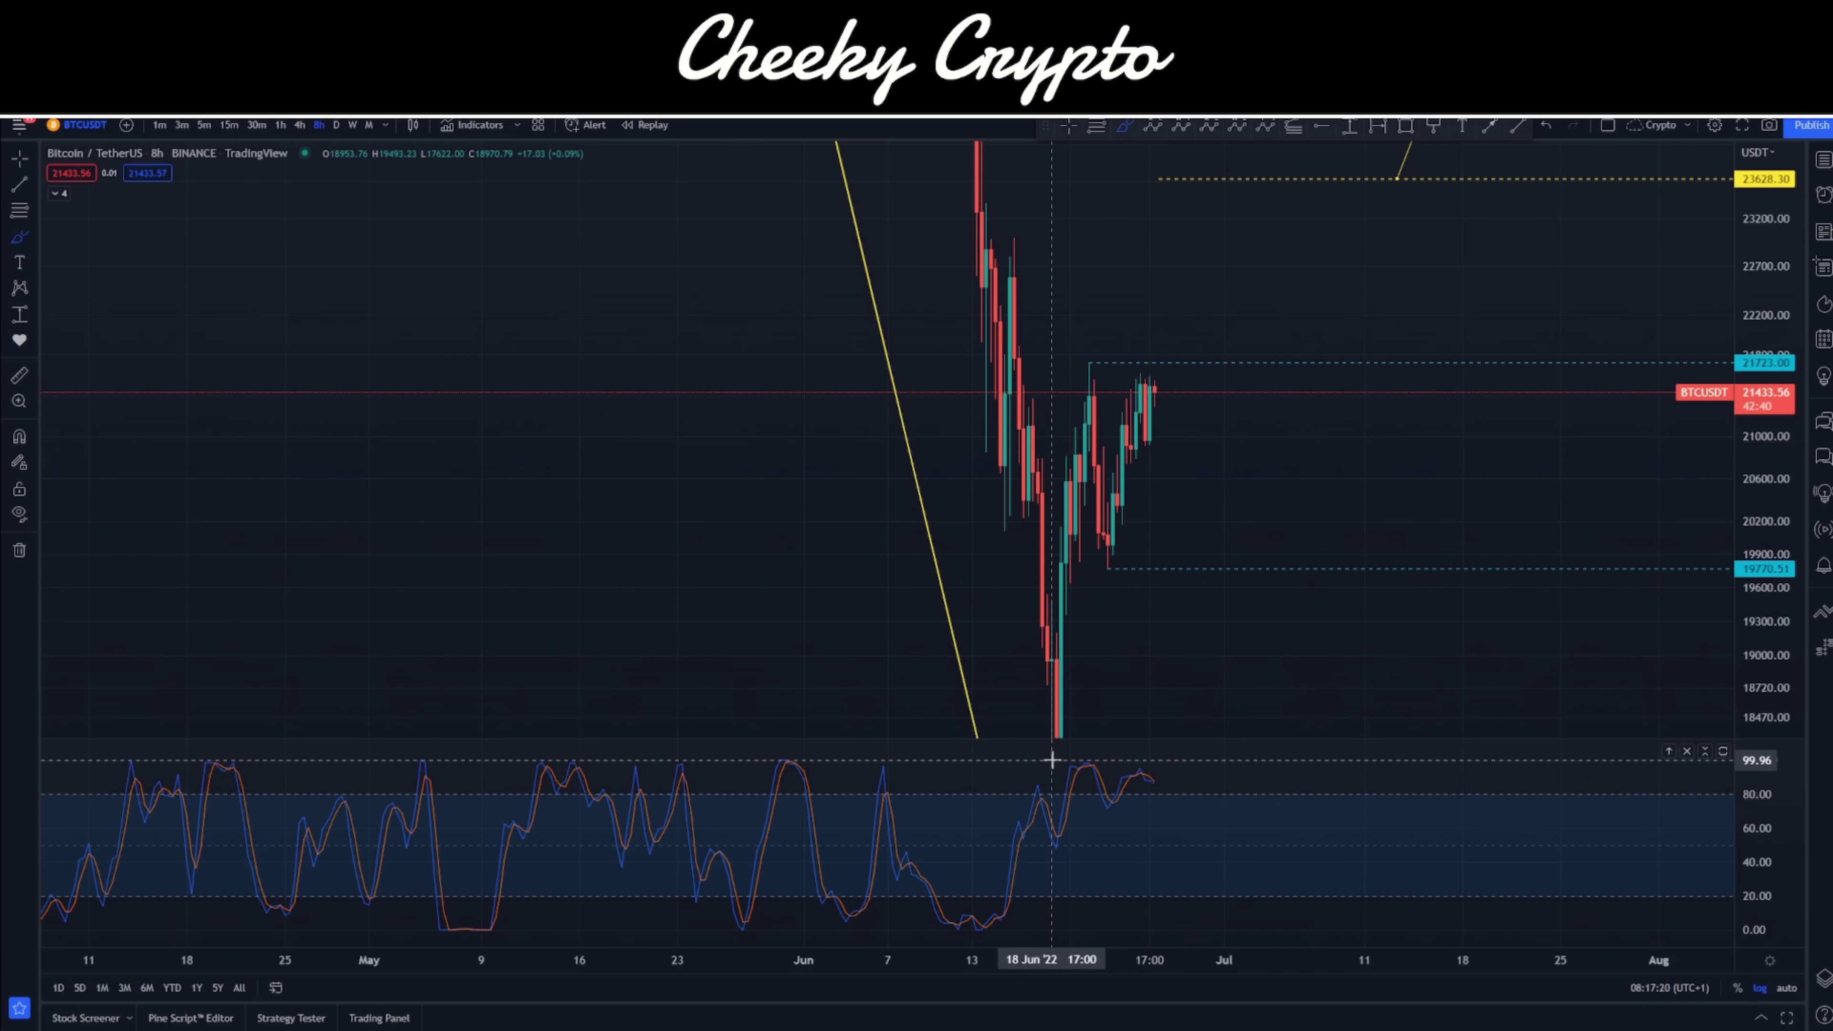
# Brush a temporary mark around the recent 8-hour price high and delete it
pyautogui.moveTo(1191, 353)
pyautogui.mouseDown()
pyautogui.moveTo(1094, 340)
pyautogui.moveTo(1072, 376)
pyautogui.moveTo(1067, 346)
pyautogui.mouseUp()
pyautogui.press('Delete')
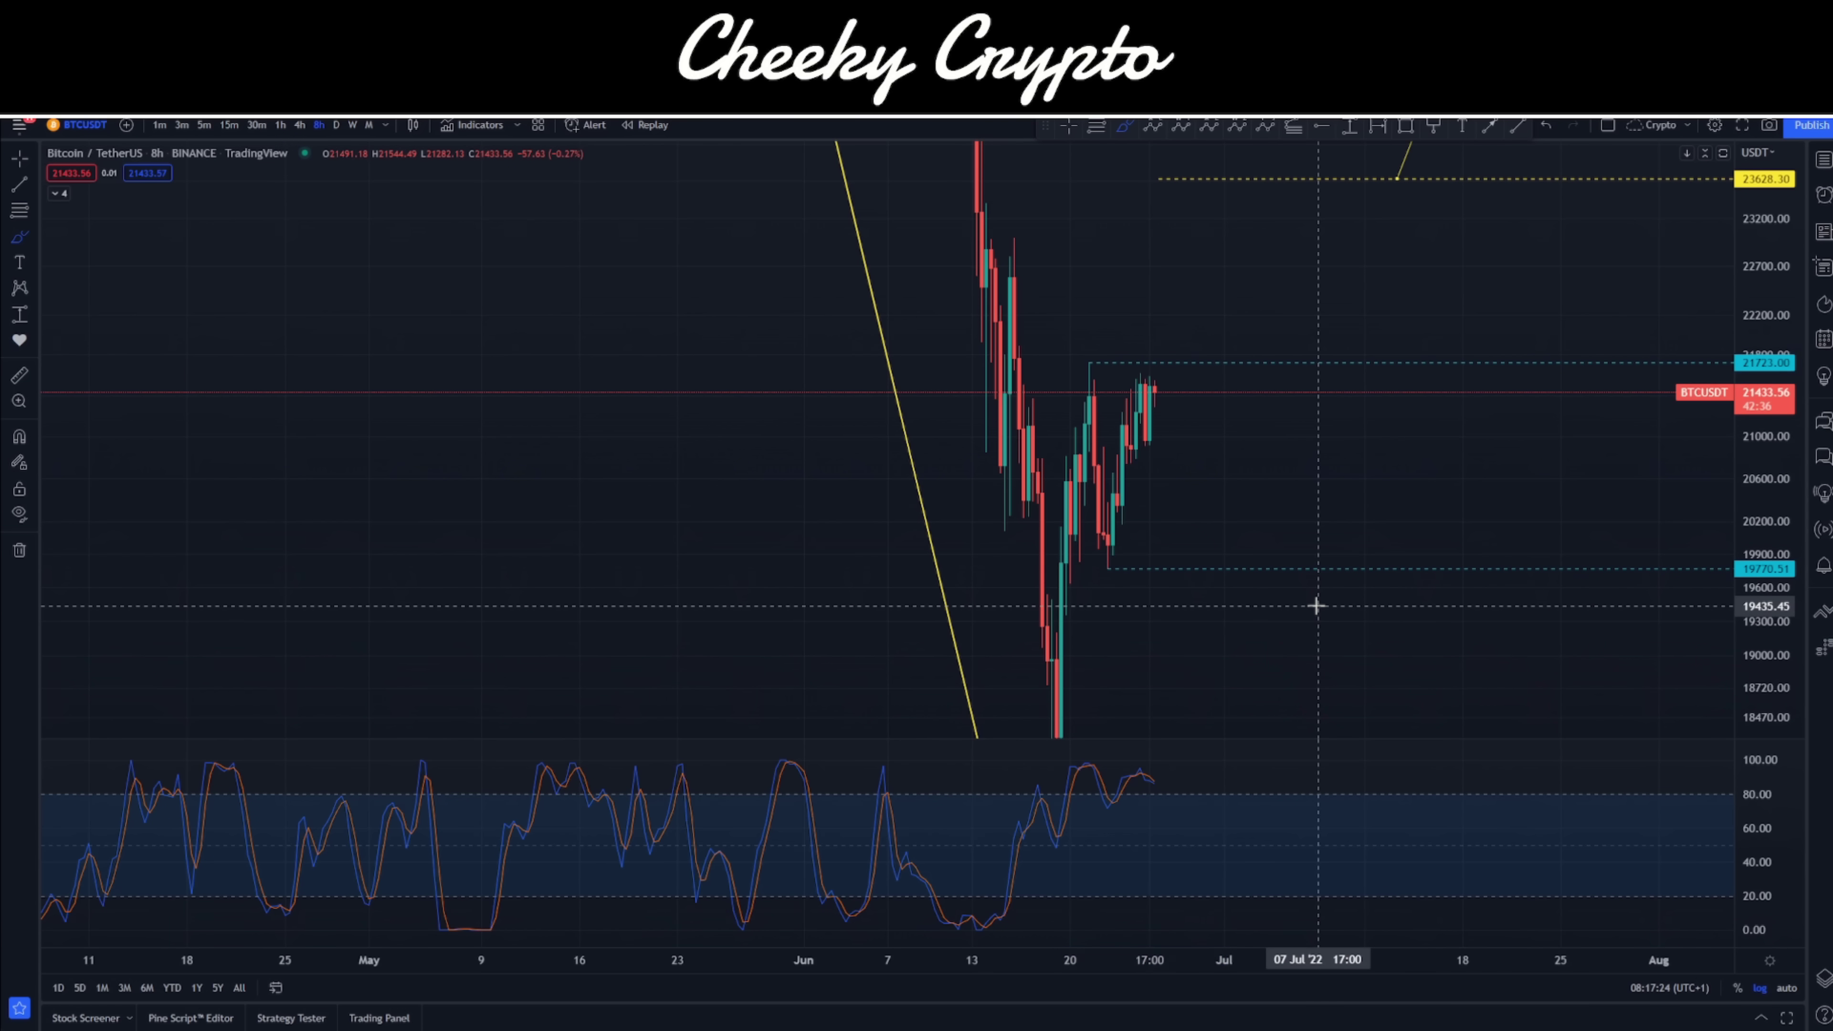
# Switch to the daily interval, and brush and delete temporary marks around the oscillator's latest rise and beside the recent candles
pyautogui.click(336, 126)
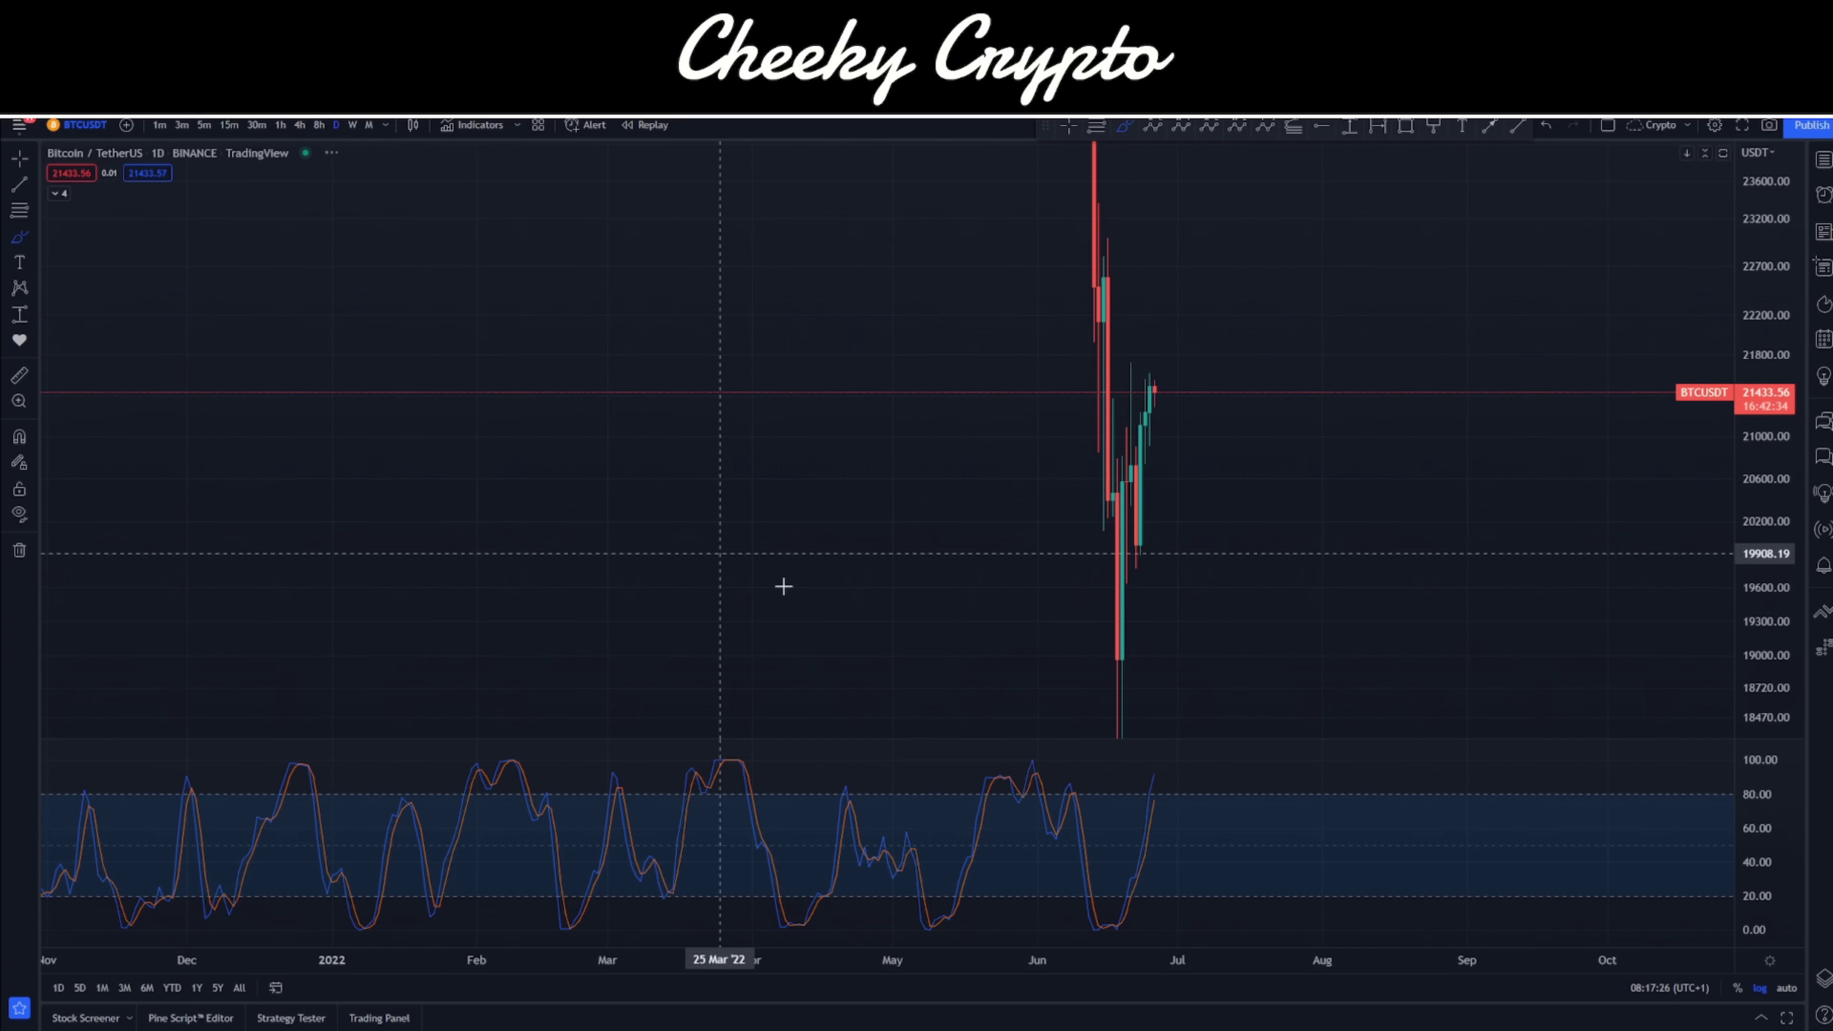
pyautogui.moveTo(1103, 752)
pyautogui.mouseDown()
pyautogui.moveTo(1212, 780)
pyautogui.moveTo(1176, 771)
pyautogui.mouseUp()
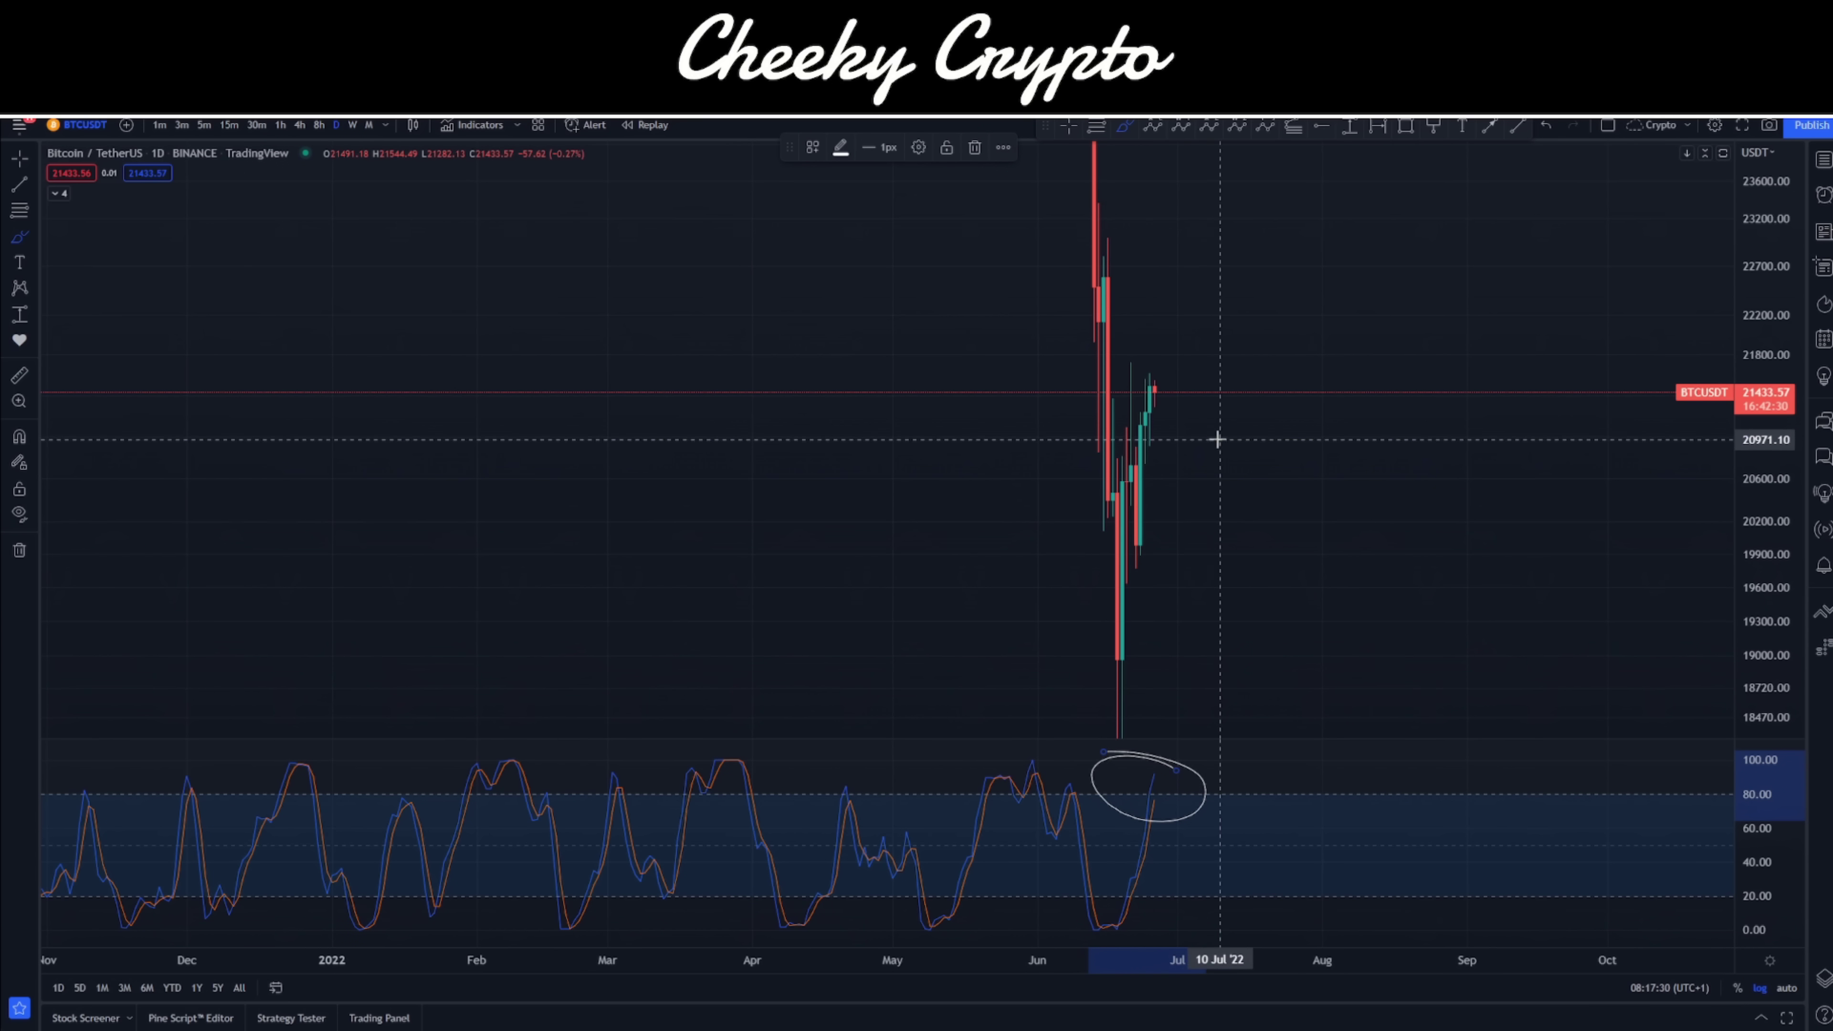
pyautogui.press('Delete')
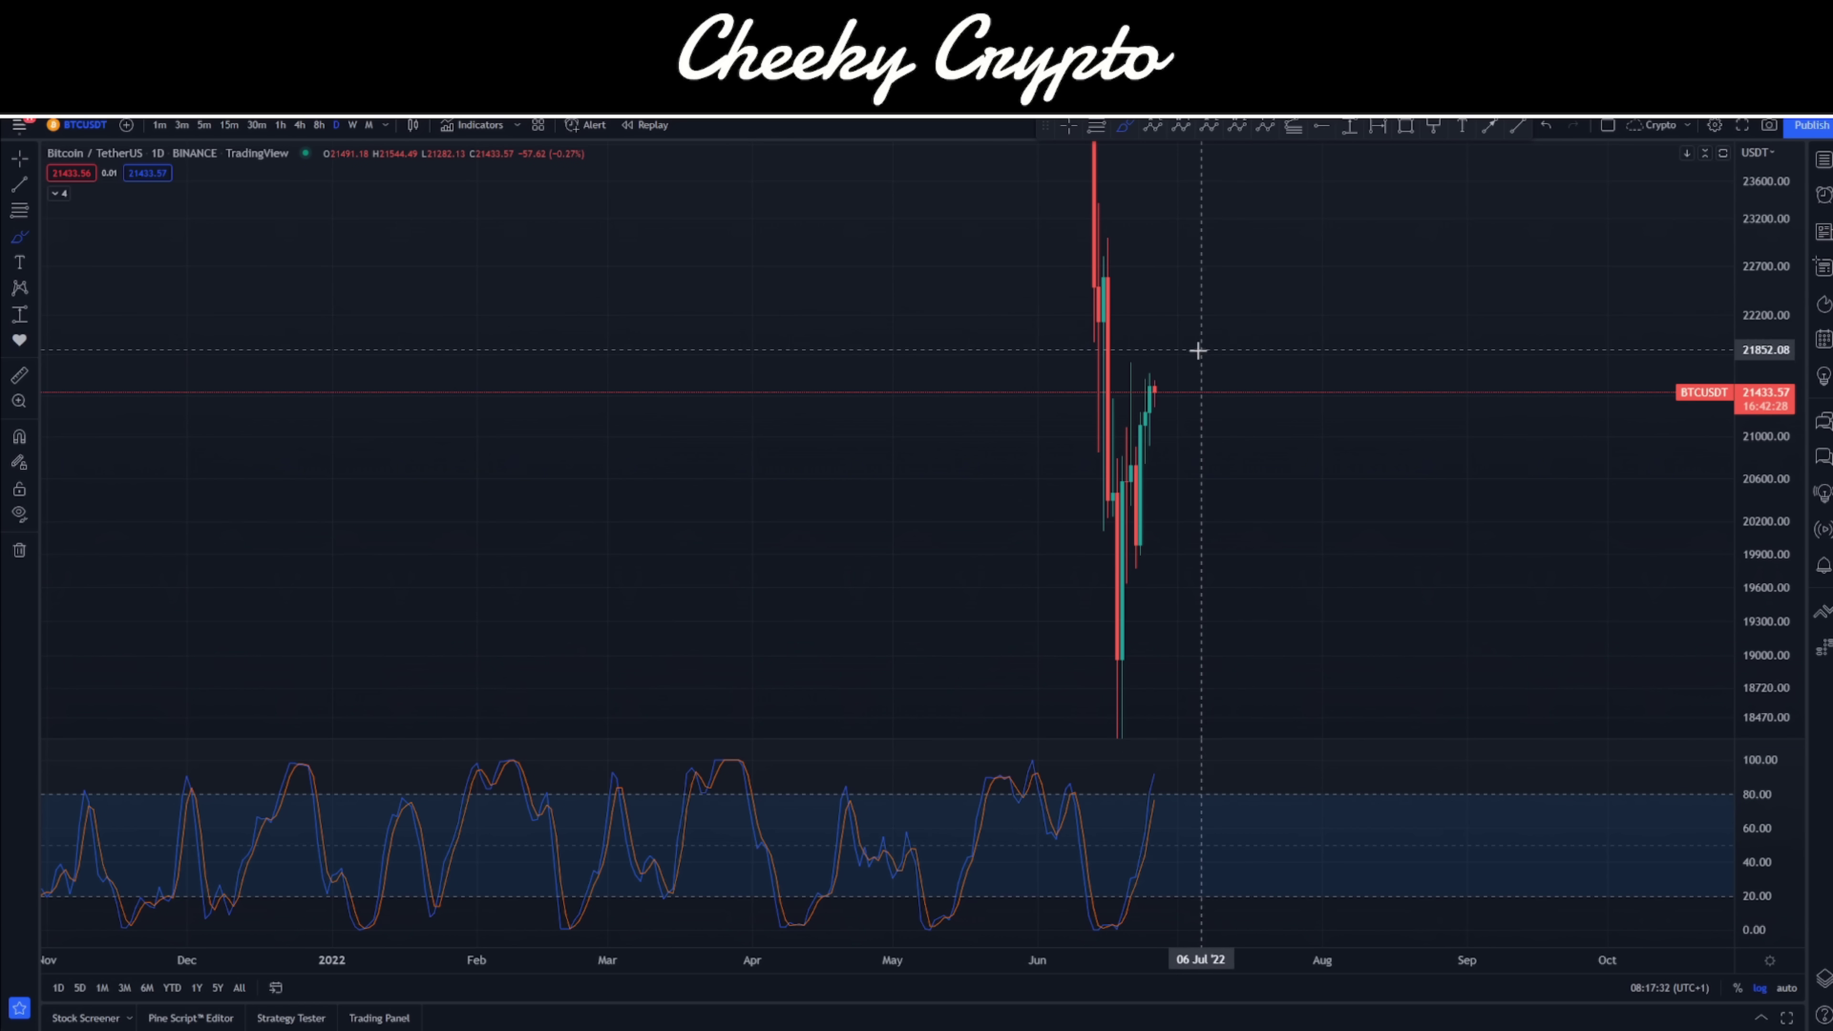
pyautogui.moveTo(1191, 489)
pyautogui.mouseDown()
pyautogui.moveTo(1236, 324)
pyautogui.moveTo(1293, 373)
pyautogui.moveTo(1178, 355)
pyautogui.moveTo(1342, 639)
pyautogui.moveTo(1364, 570)
pyautogui.mouseUp()
pyautogui.press('Delete')
pyautogui.press('Delete')
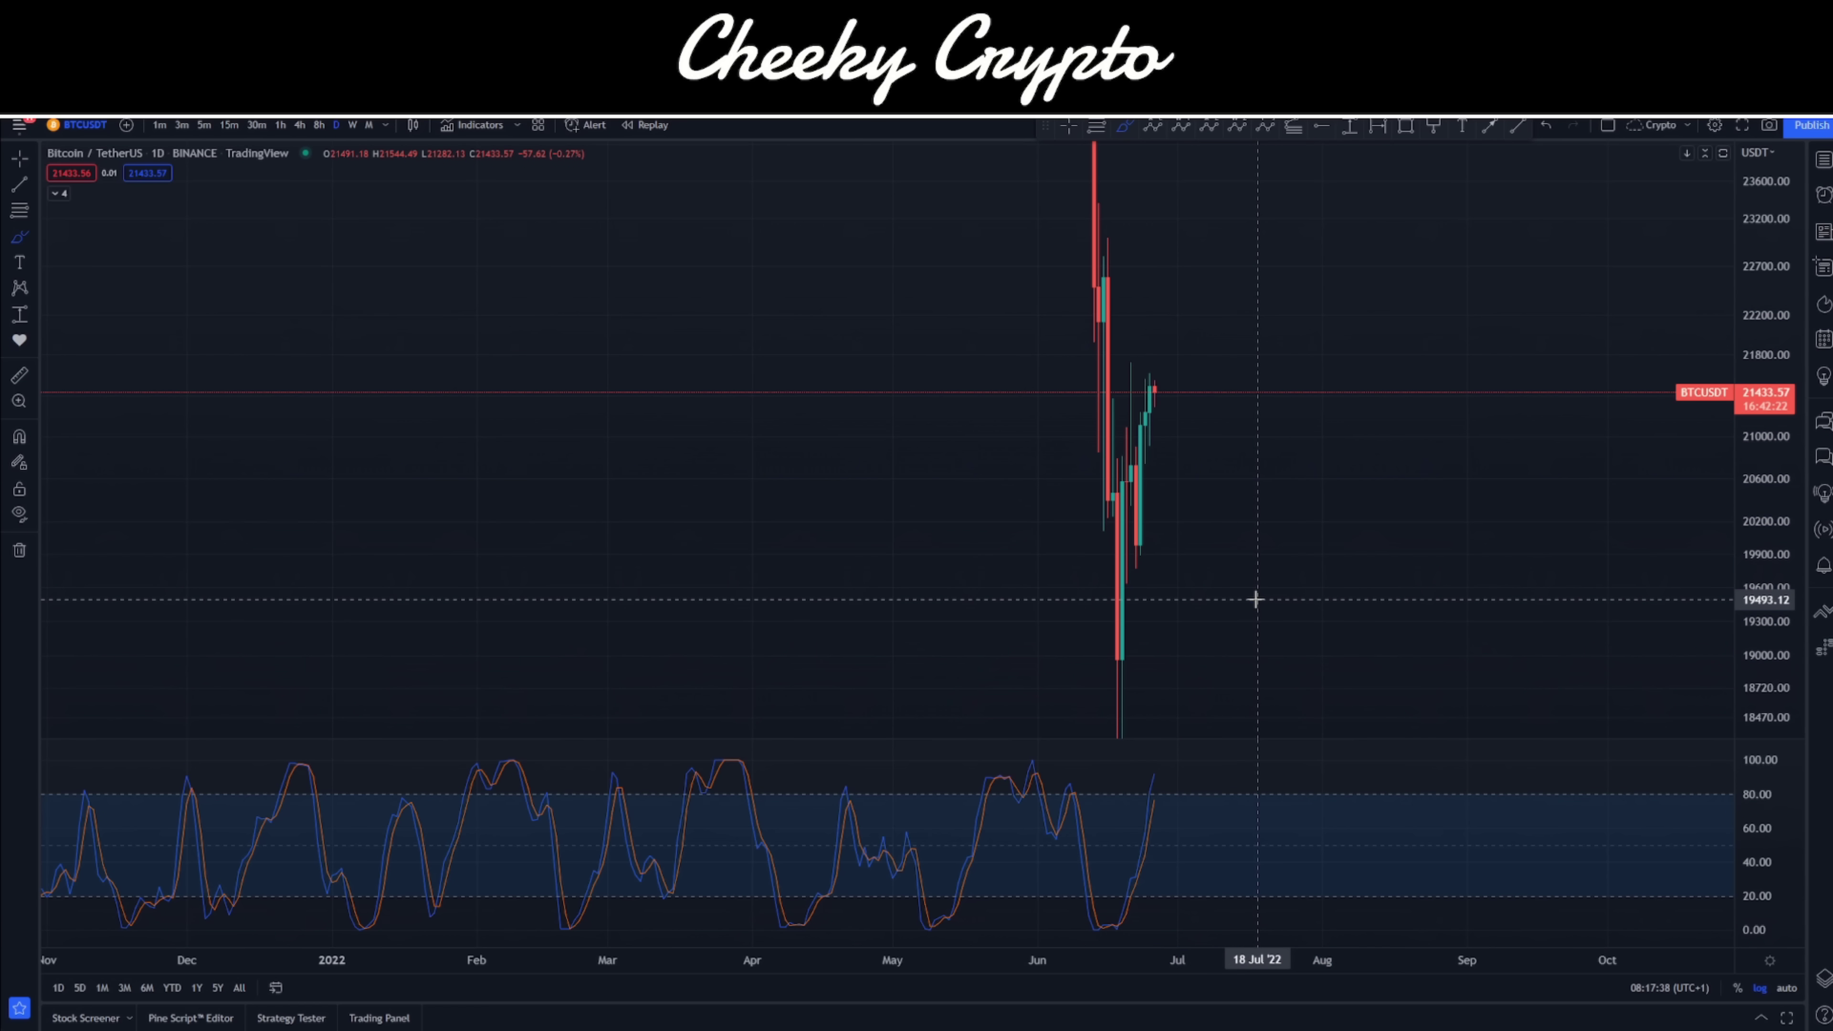
# Switch to the 1-hour interval and maximize the price pane so the oscillator is hidden
pyautogui.click(280, 125)
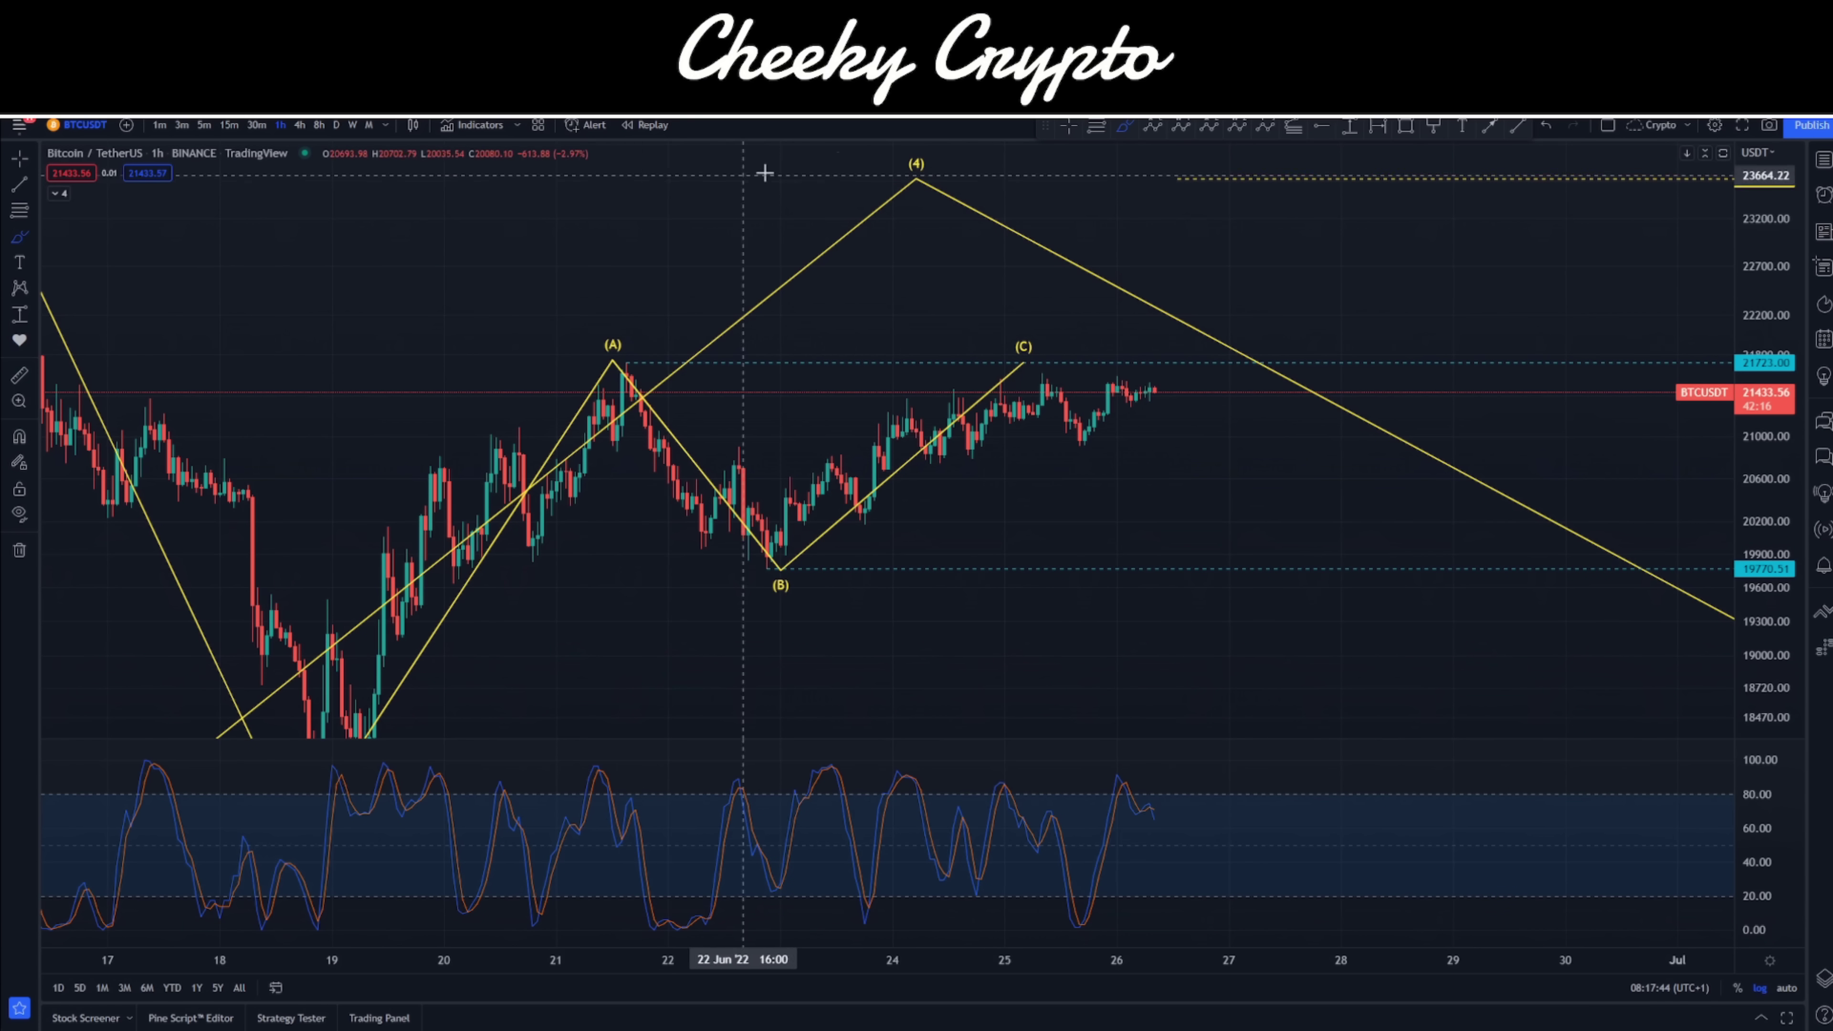
pyautogui.doubleClick(1231, 496)
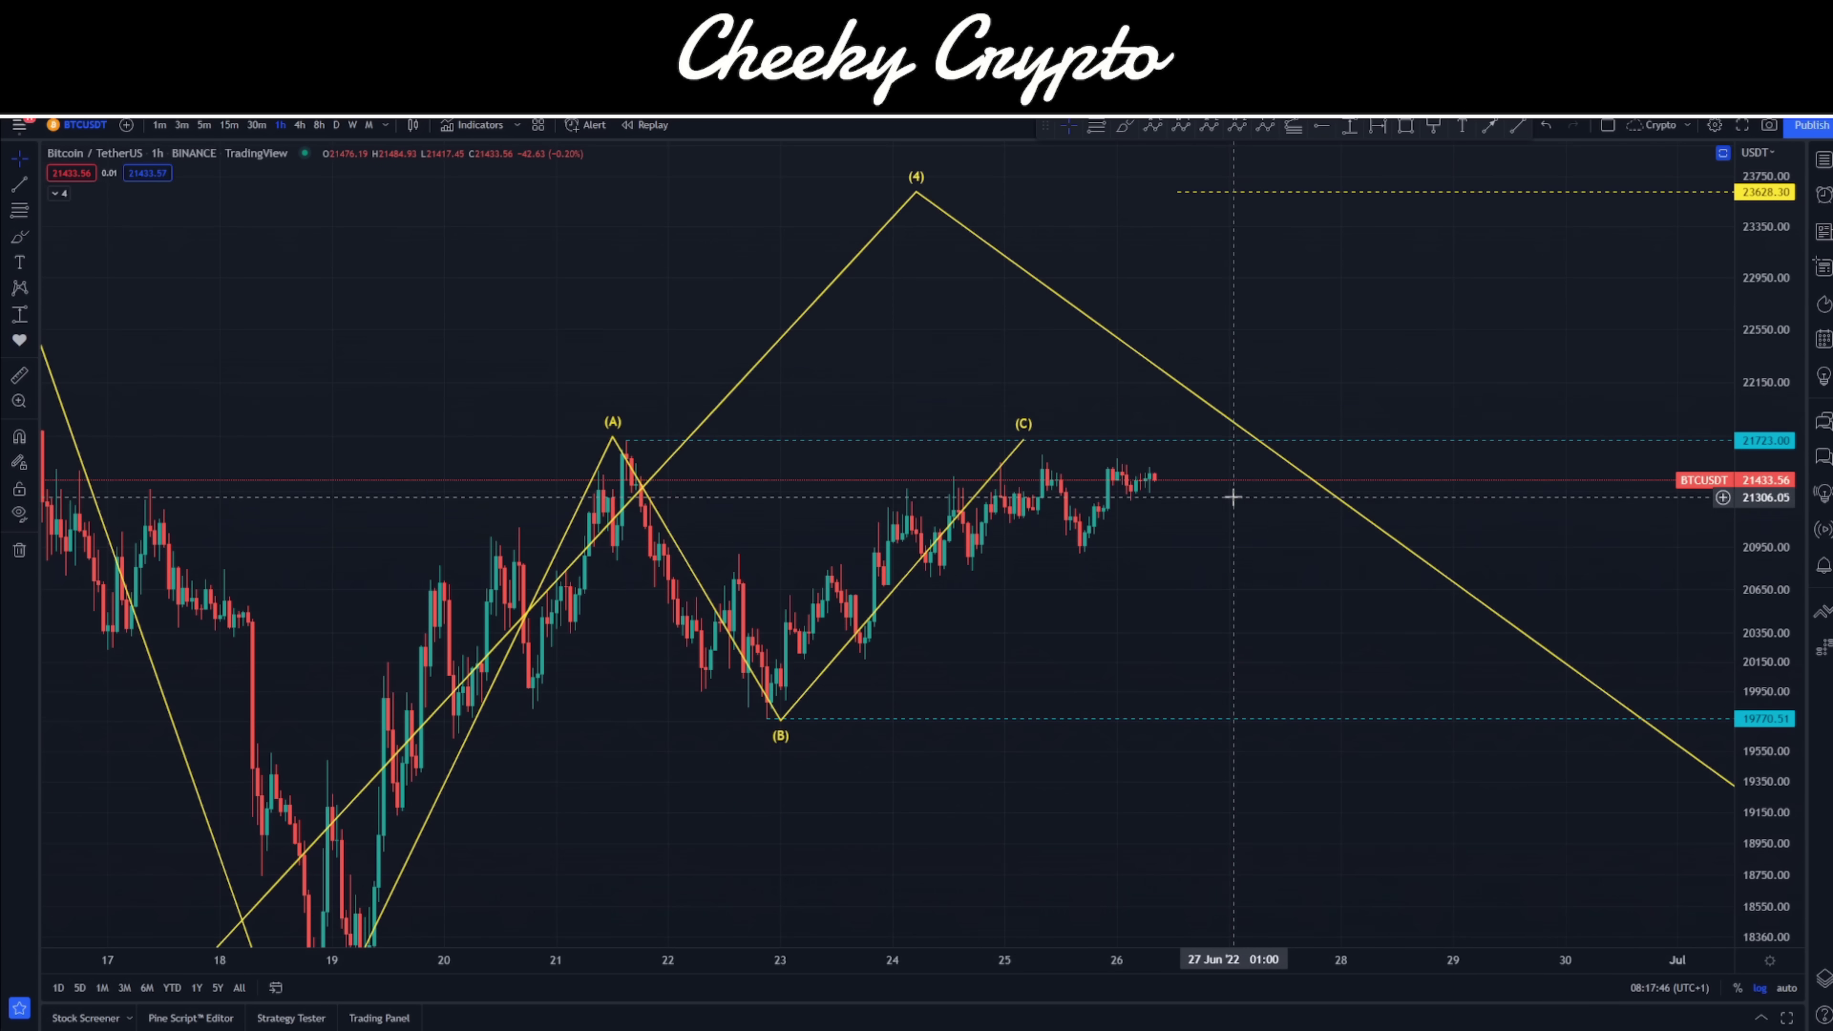
pyautogui.moveTo(1249, 585); pyautogui.dragTo(1277, 514)
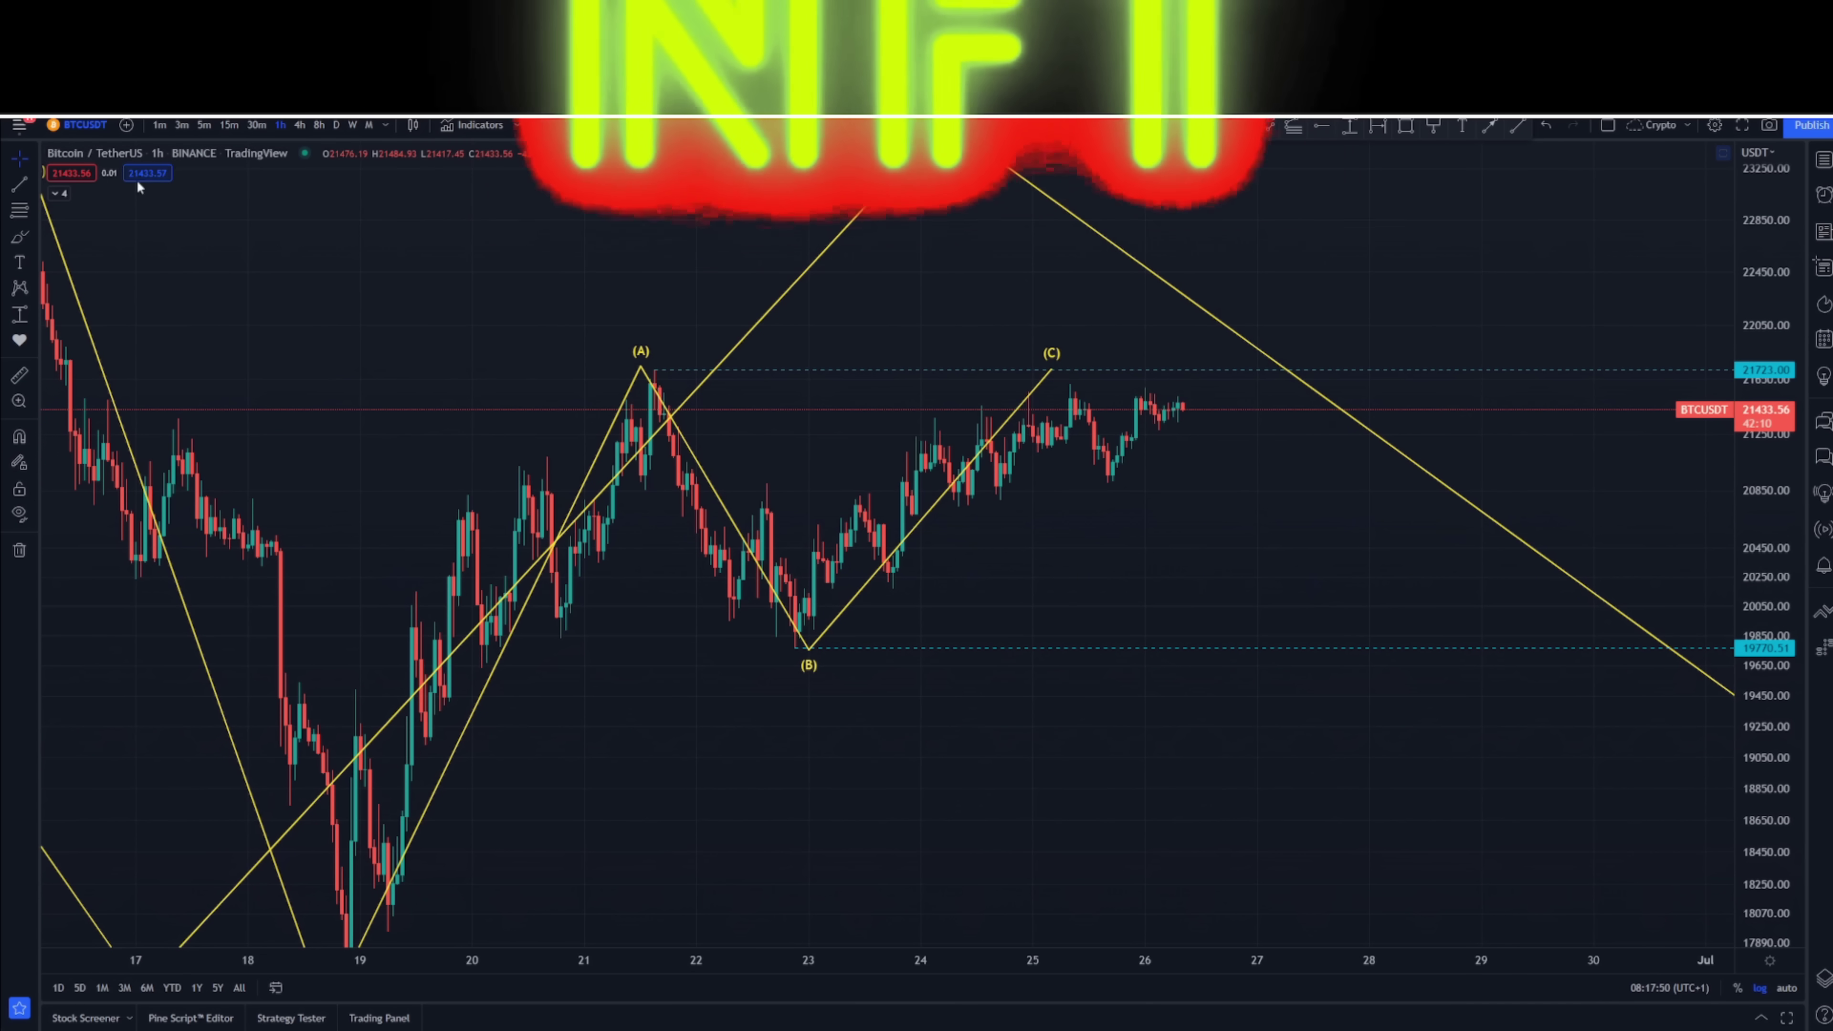
# Show the hidden Bollinger Bands indicator (BB 20 close 2 0) on the 1-hour price chart
pyautogui.click(58, 193)
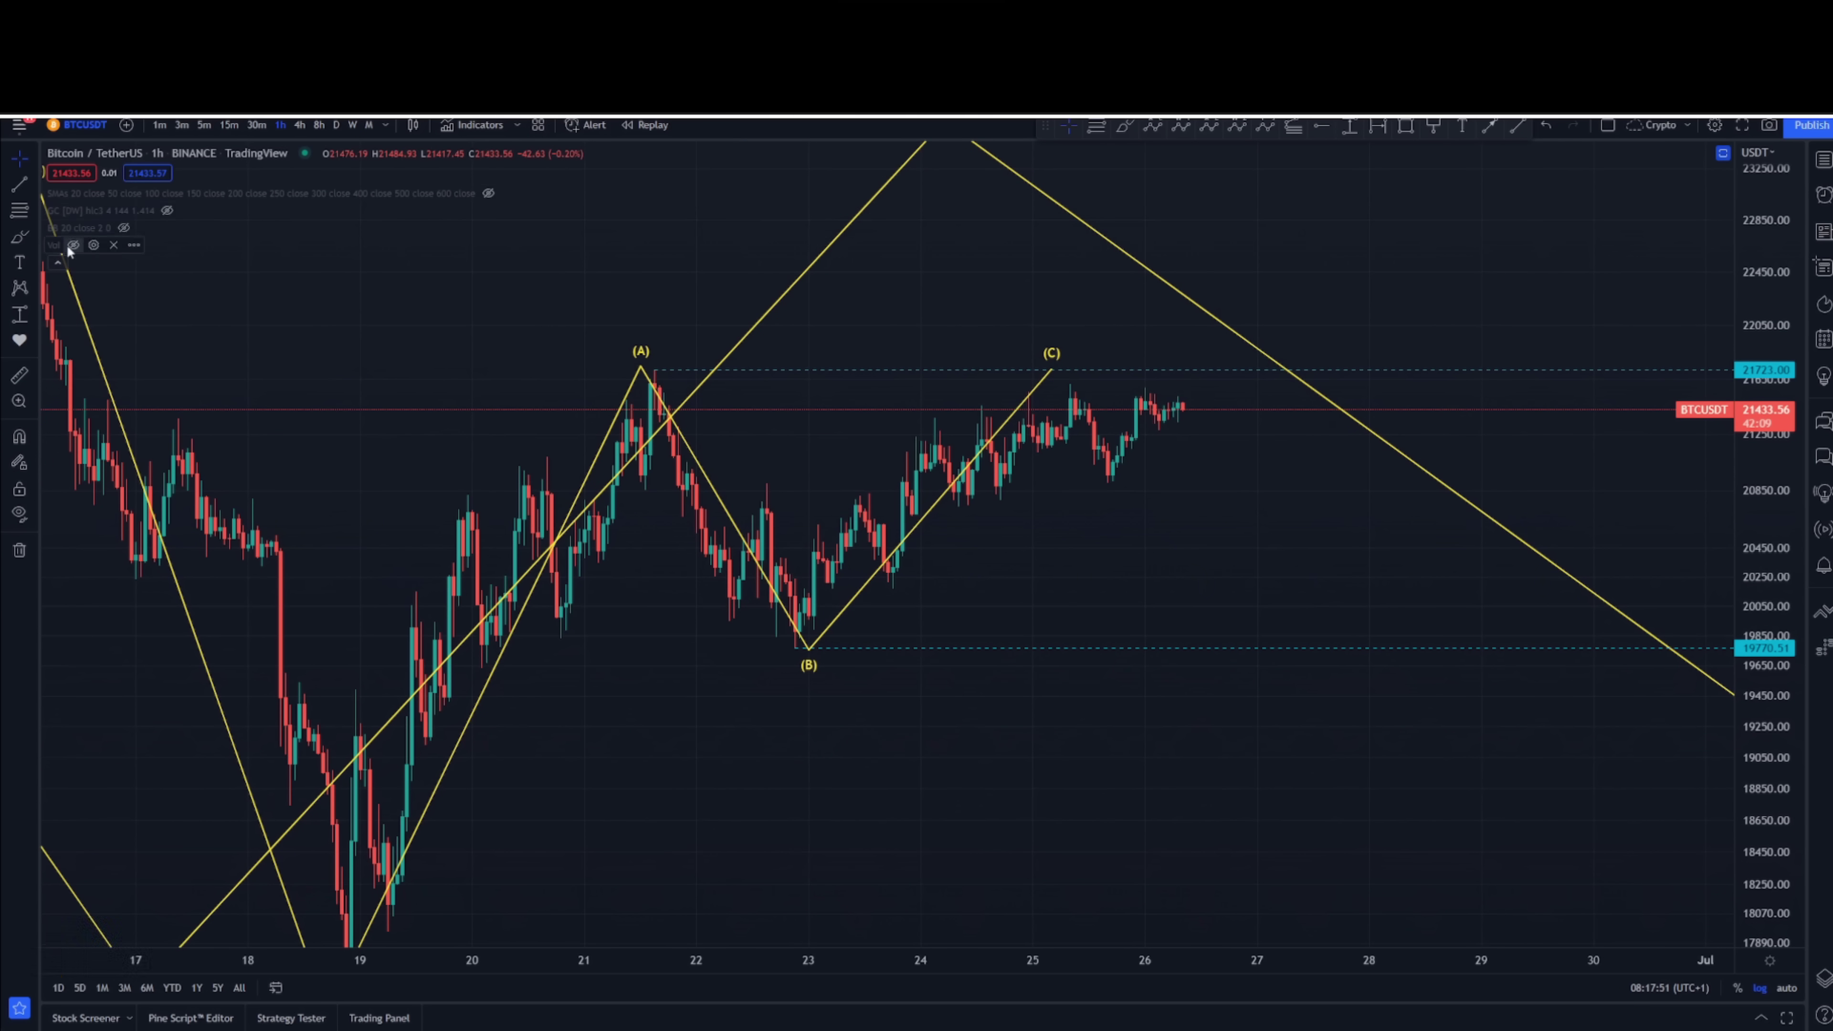
pyautogui.click(124, 227)
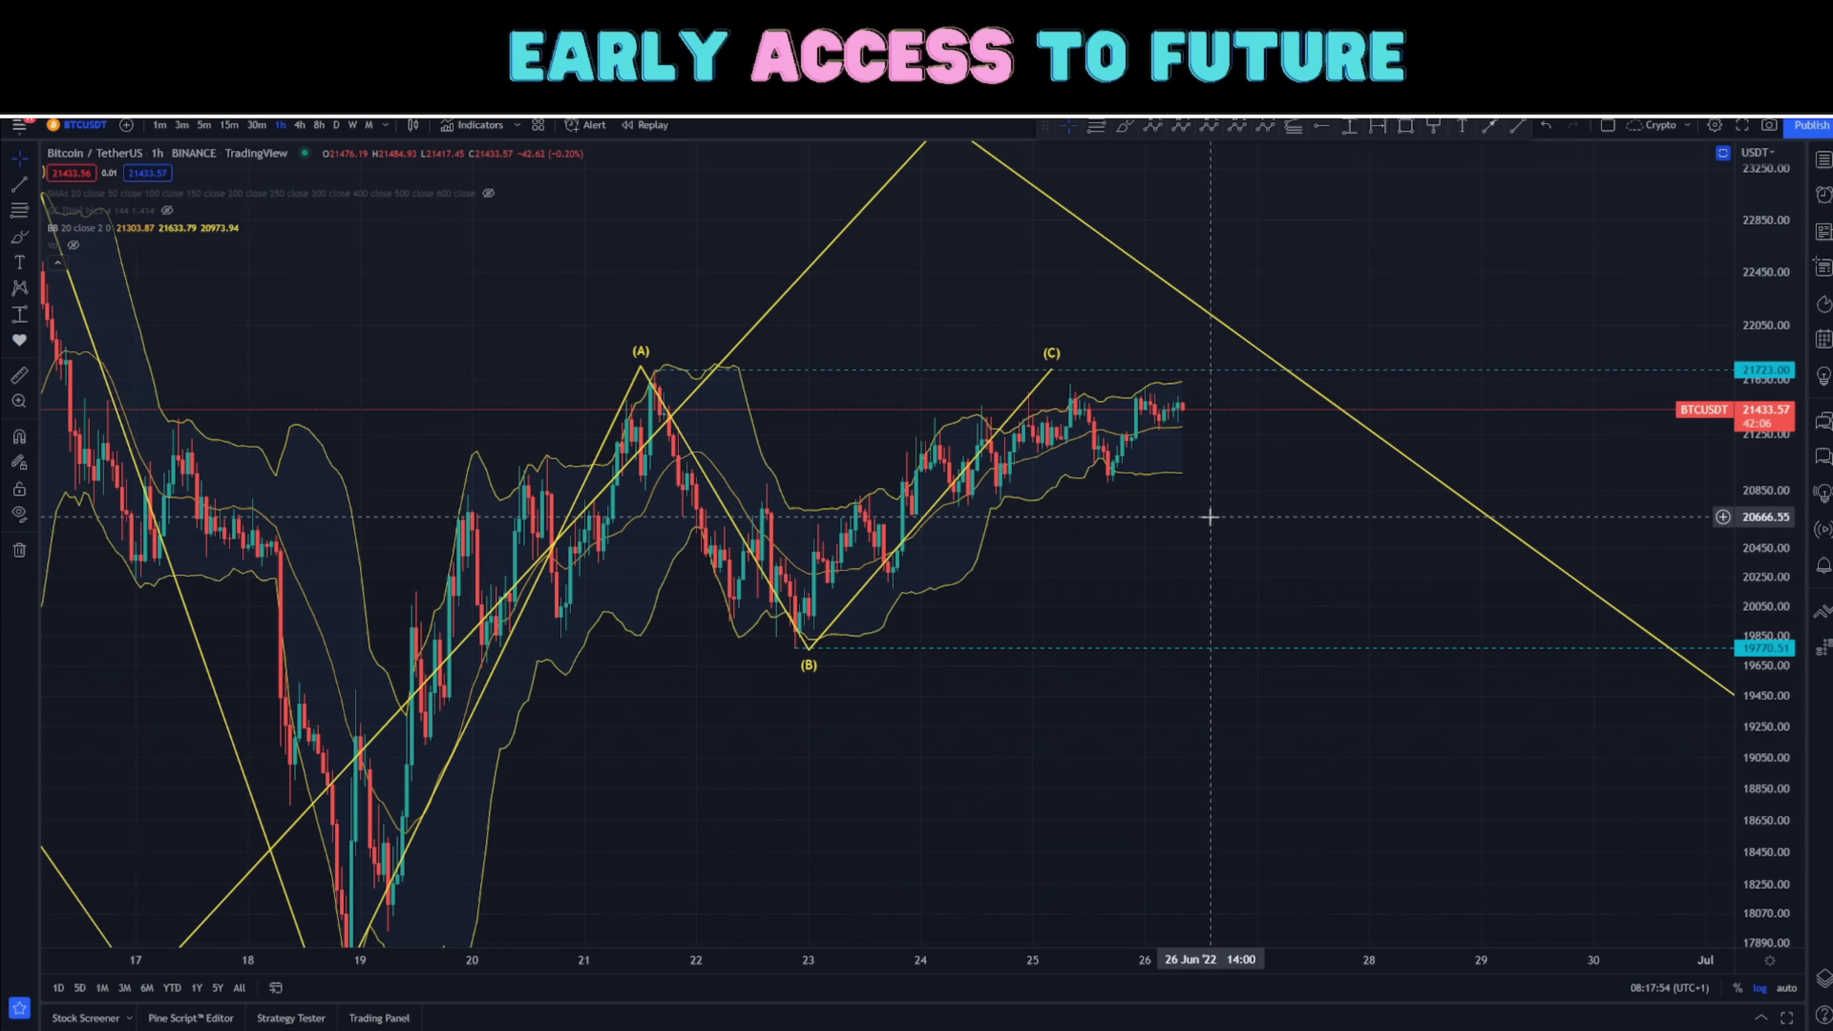
pyautogui.moveTo(1187, 517); pyautogui.dragTo(1175, 492)
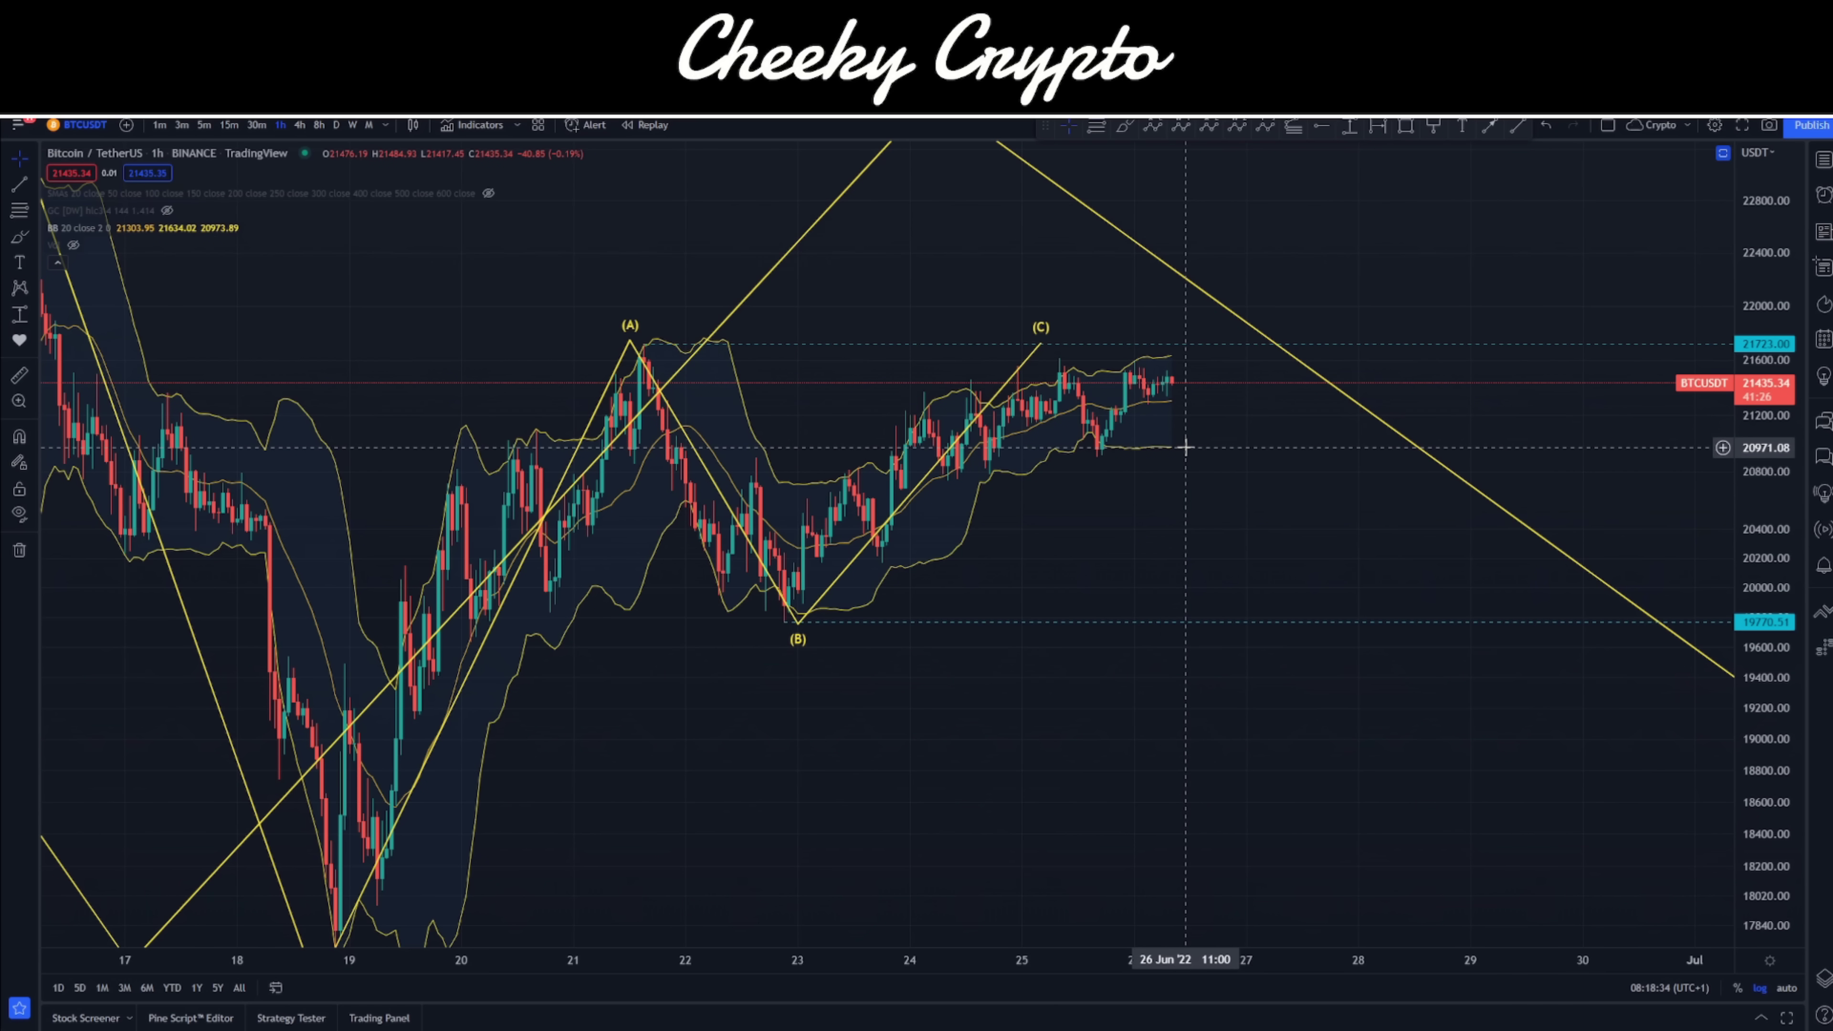
# Restore the Stoch RSI pane, brush circles around the 21723.00 and 19770.51 price levels, and undo both circles
pyautogui.doubleClick(1186, 520)
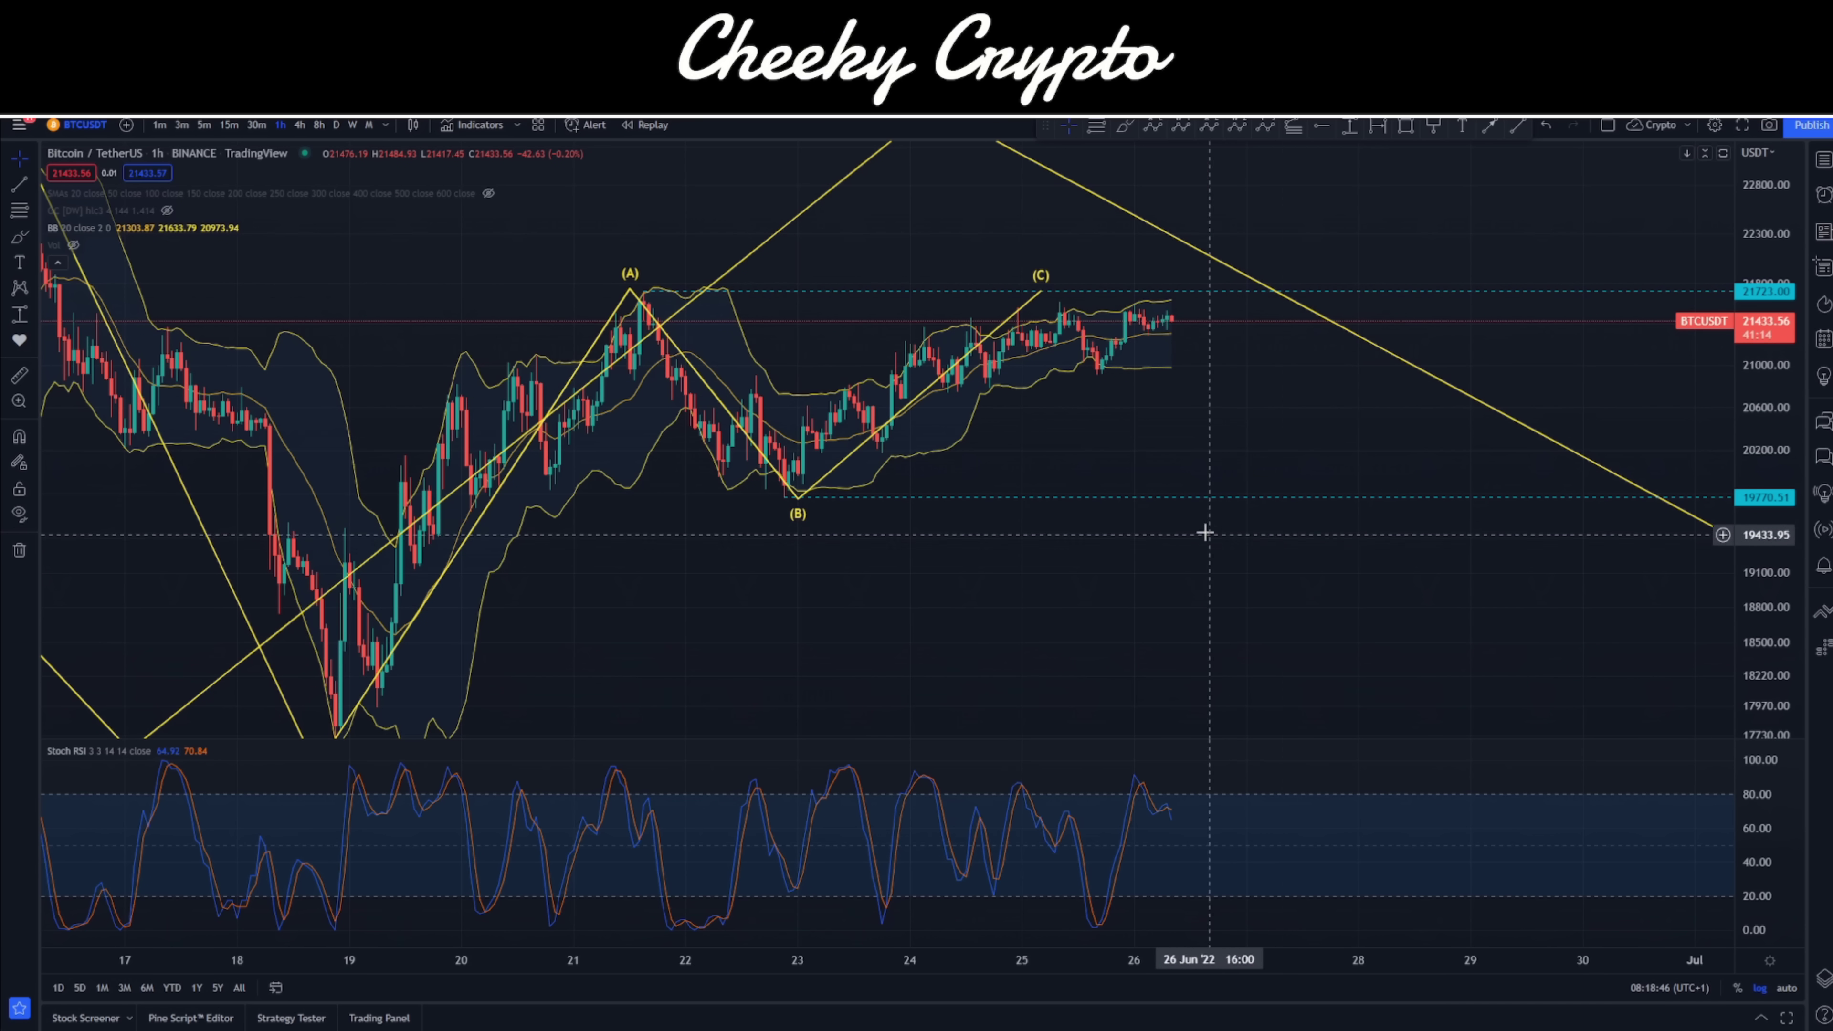
pyautogui.click(1124, 126)
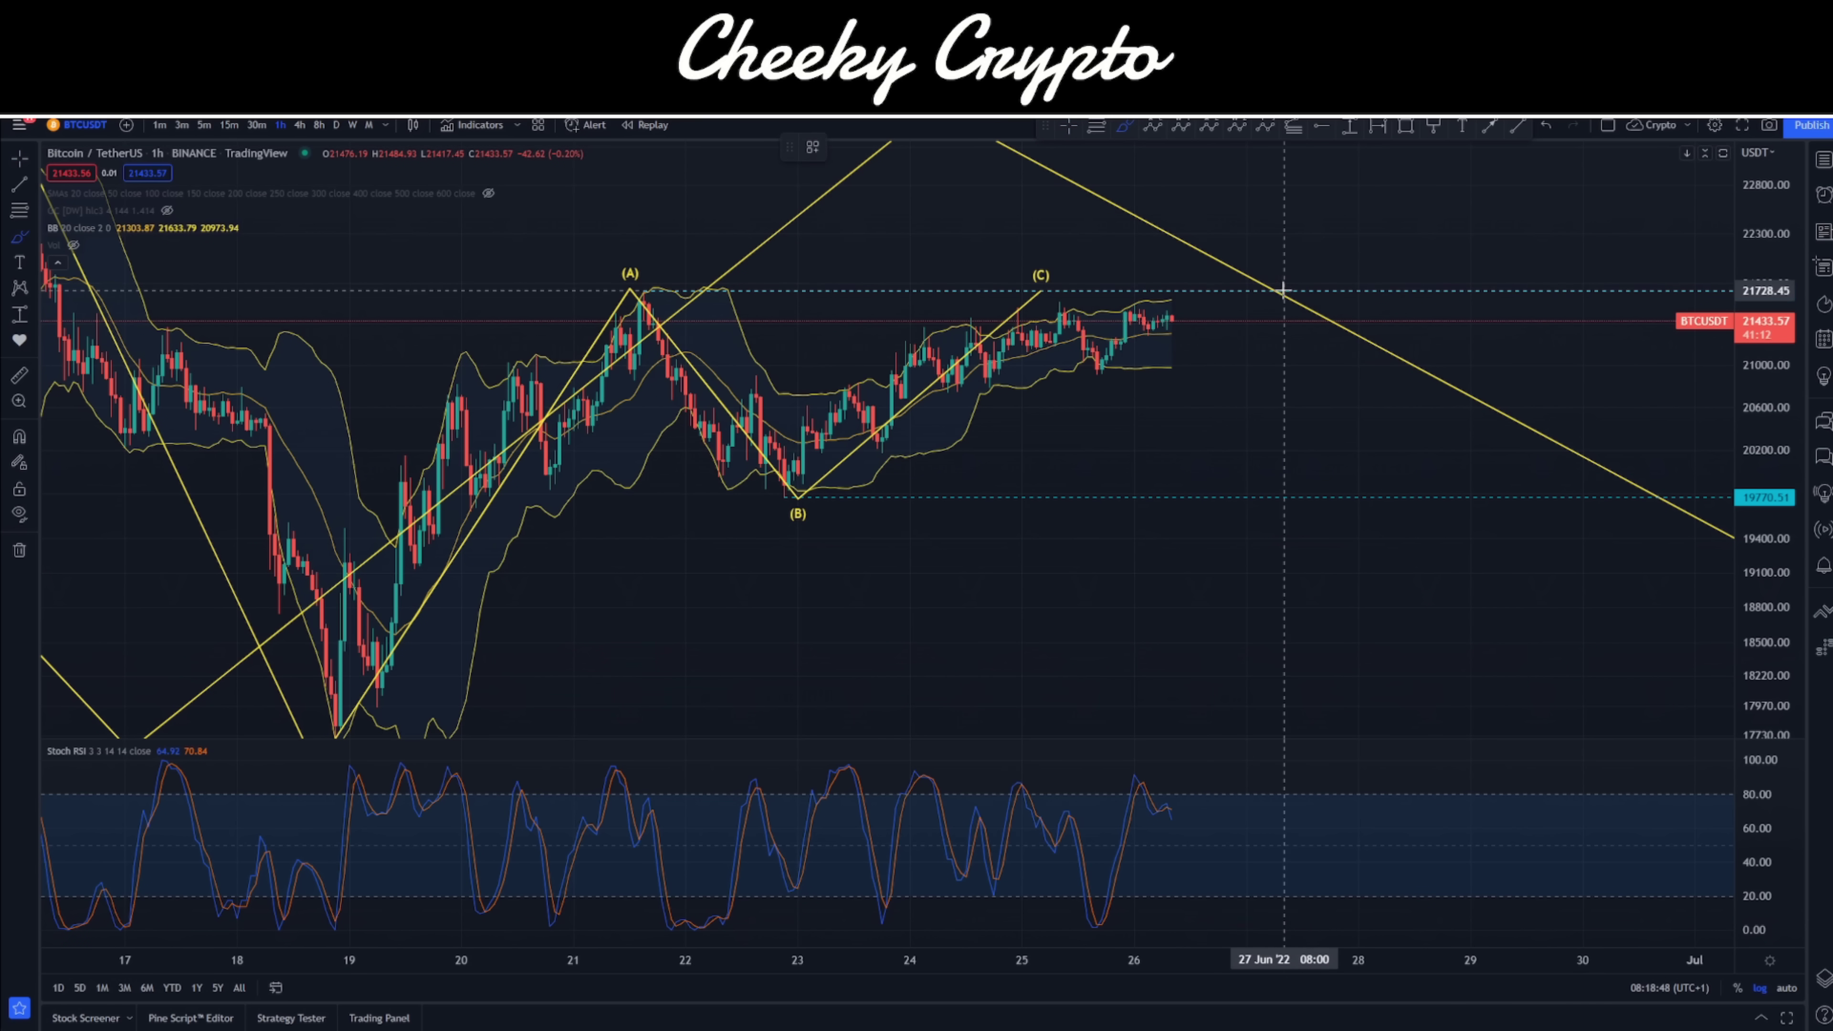
pyautogui.moveTo(1220, 272); pyautogui.dragTo(1240, 305)
pyautogui.moveTo(1278, 499); pyautogui.dragTo(1283, 495)
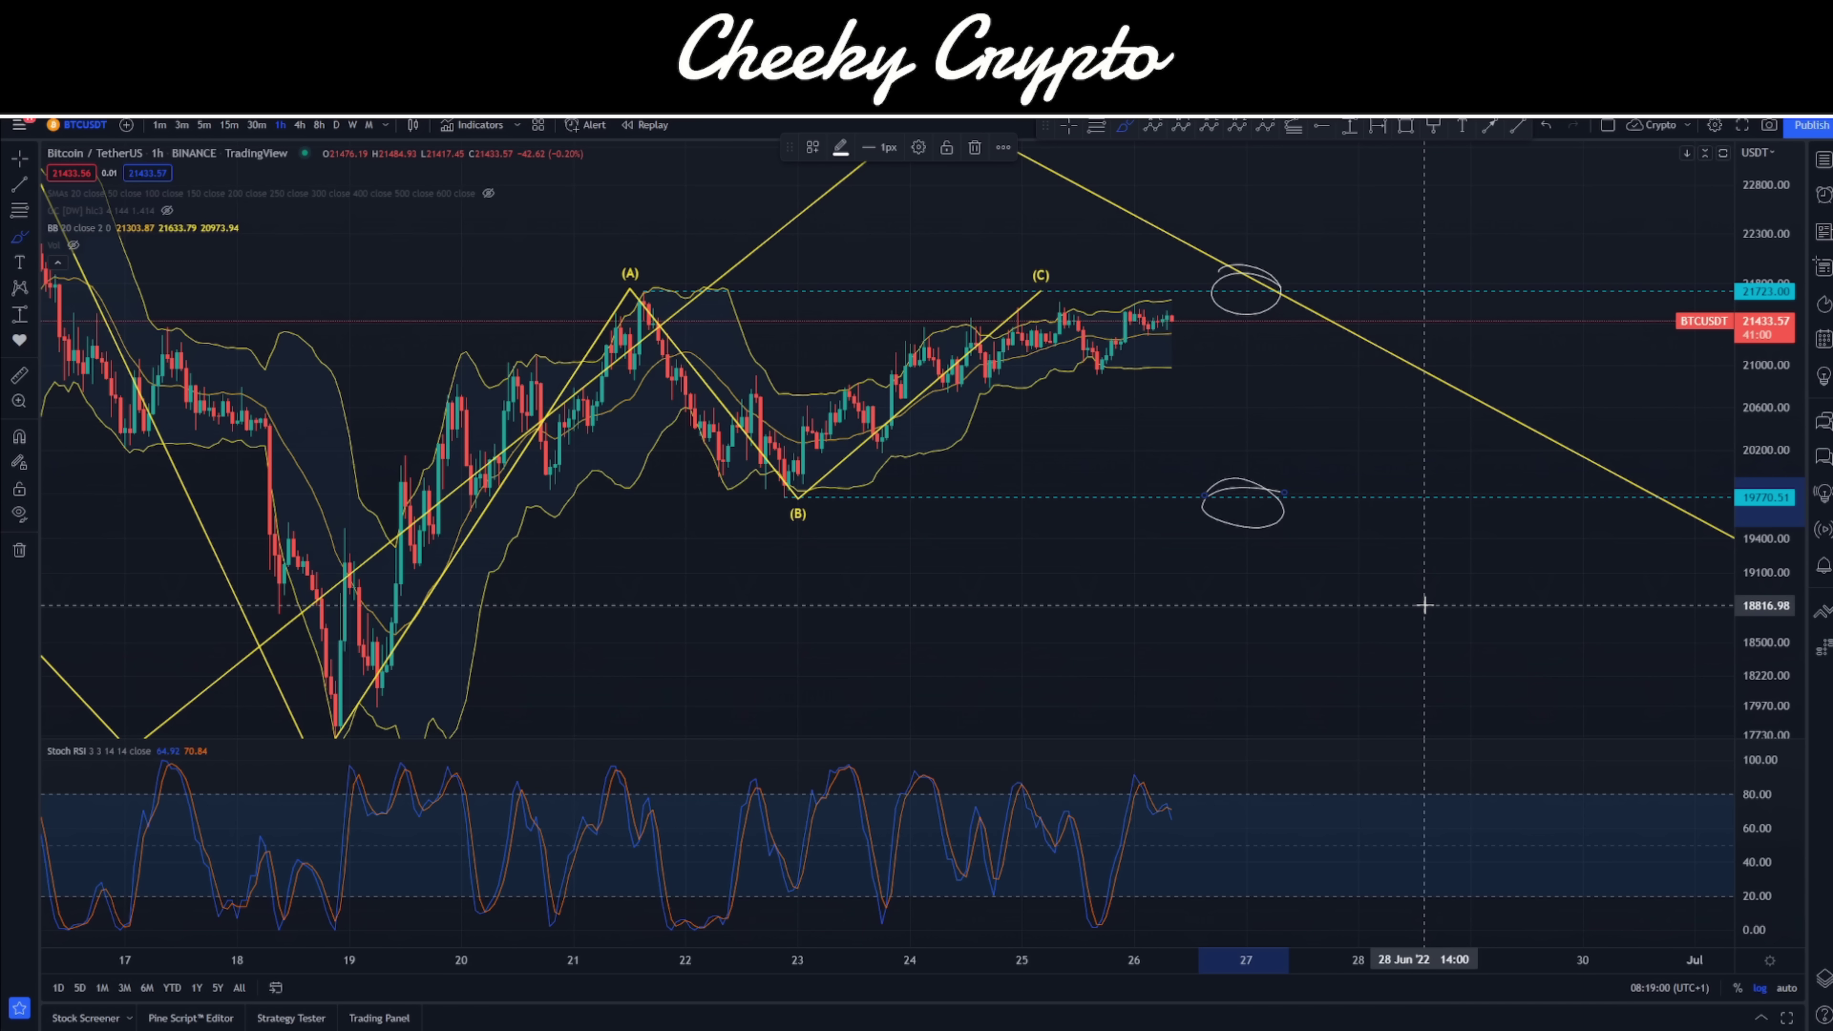
pyautogui.hotkey('ctrl', 'z')
pyautogui.hotkey('ctrl', 'z')
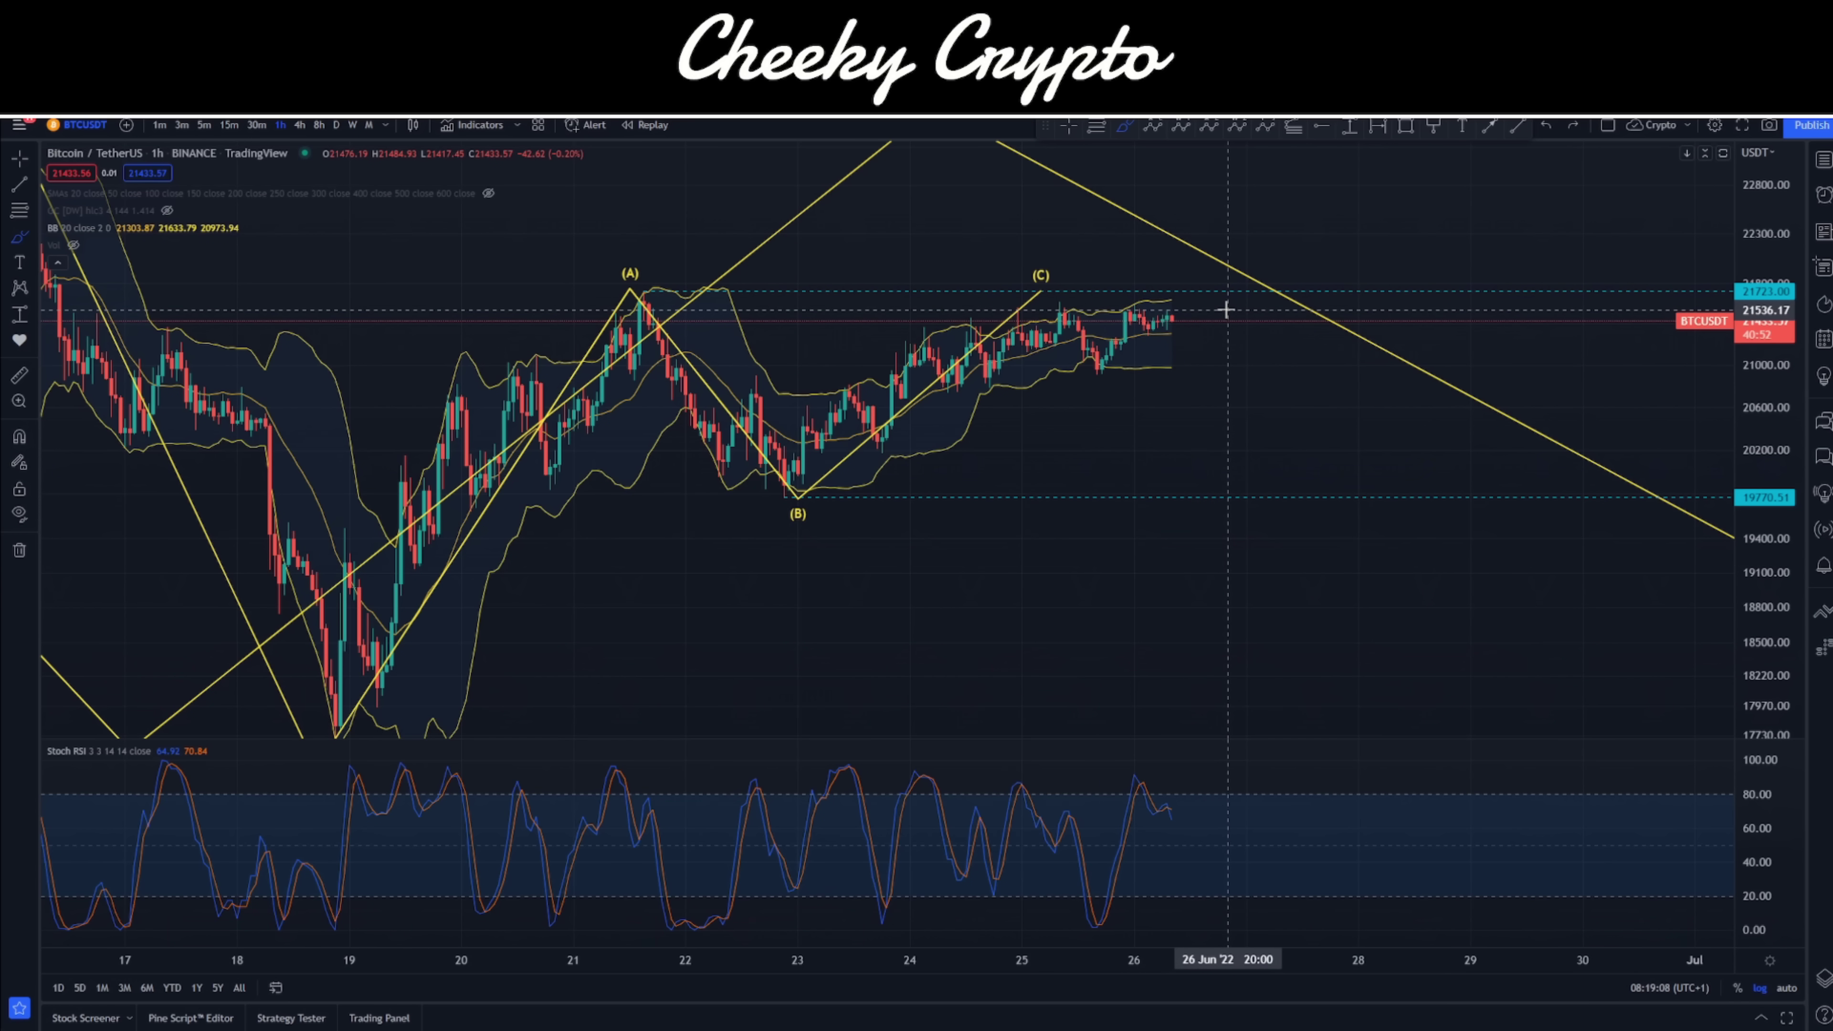
# Brush temporary strokes for a possible move above 21723.00 and a possible fall towards 19770.51, and remove them
pyautogui.moveTo(1191, 396)
pyautogui.mouseDown()
pyautogui.moveTo(1260, 236)
pyautogui.moveTo(1243, 240)
pyautogui.moveTo(1351, 265)
pyautogui.moveTo(1243, 240)
pyautogui.moveTo(1317, 186)
pyautogui.mouseUp()
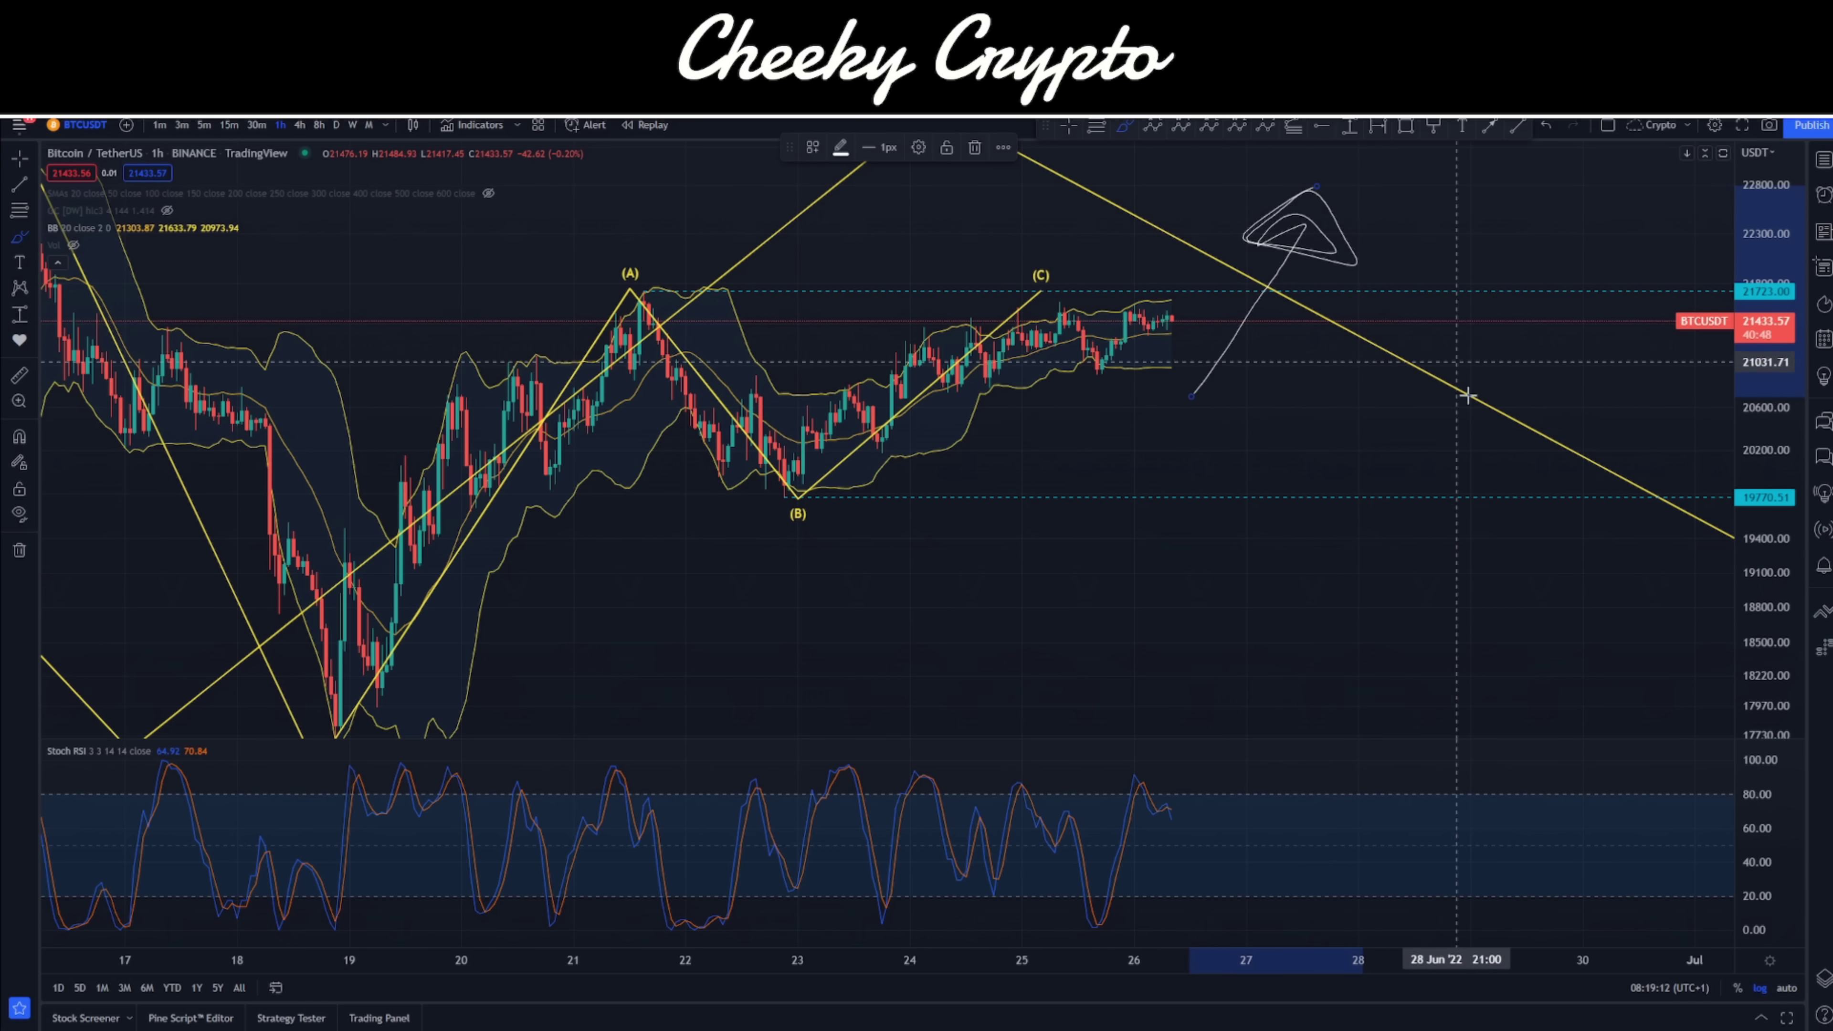
pyautogui.moveTo(1245, 370)
pyautogui.mouseDown()
pyautogui.moveTo(1338, 532)
pyautogui.moveTo(1385, 477)
pyautogui.moveTo(1281, 497)
pyautogui.moveTo(1330, 528)
pyautogui.mouseUp()
pyautogui.press('Escape')
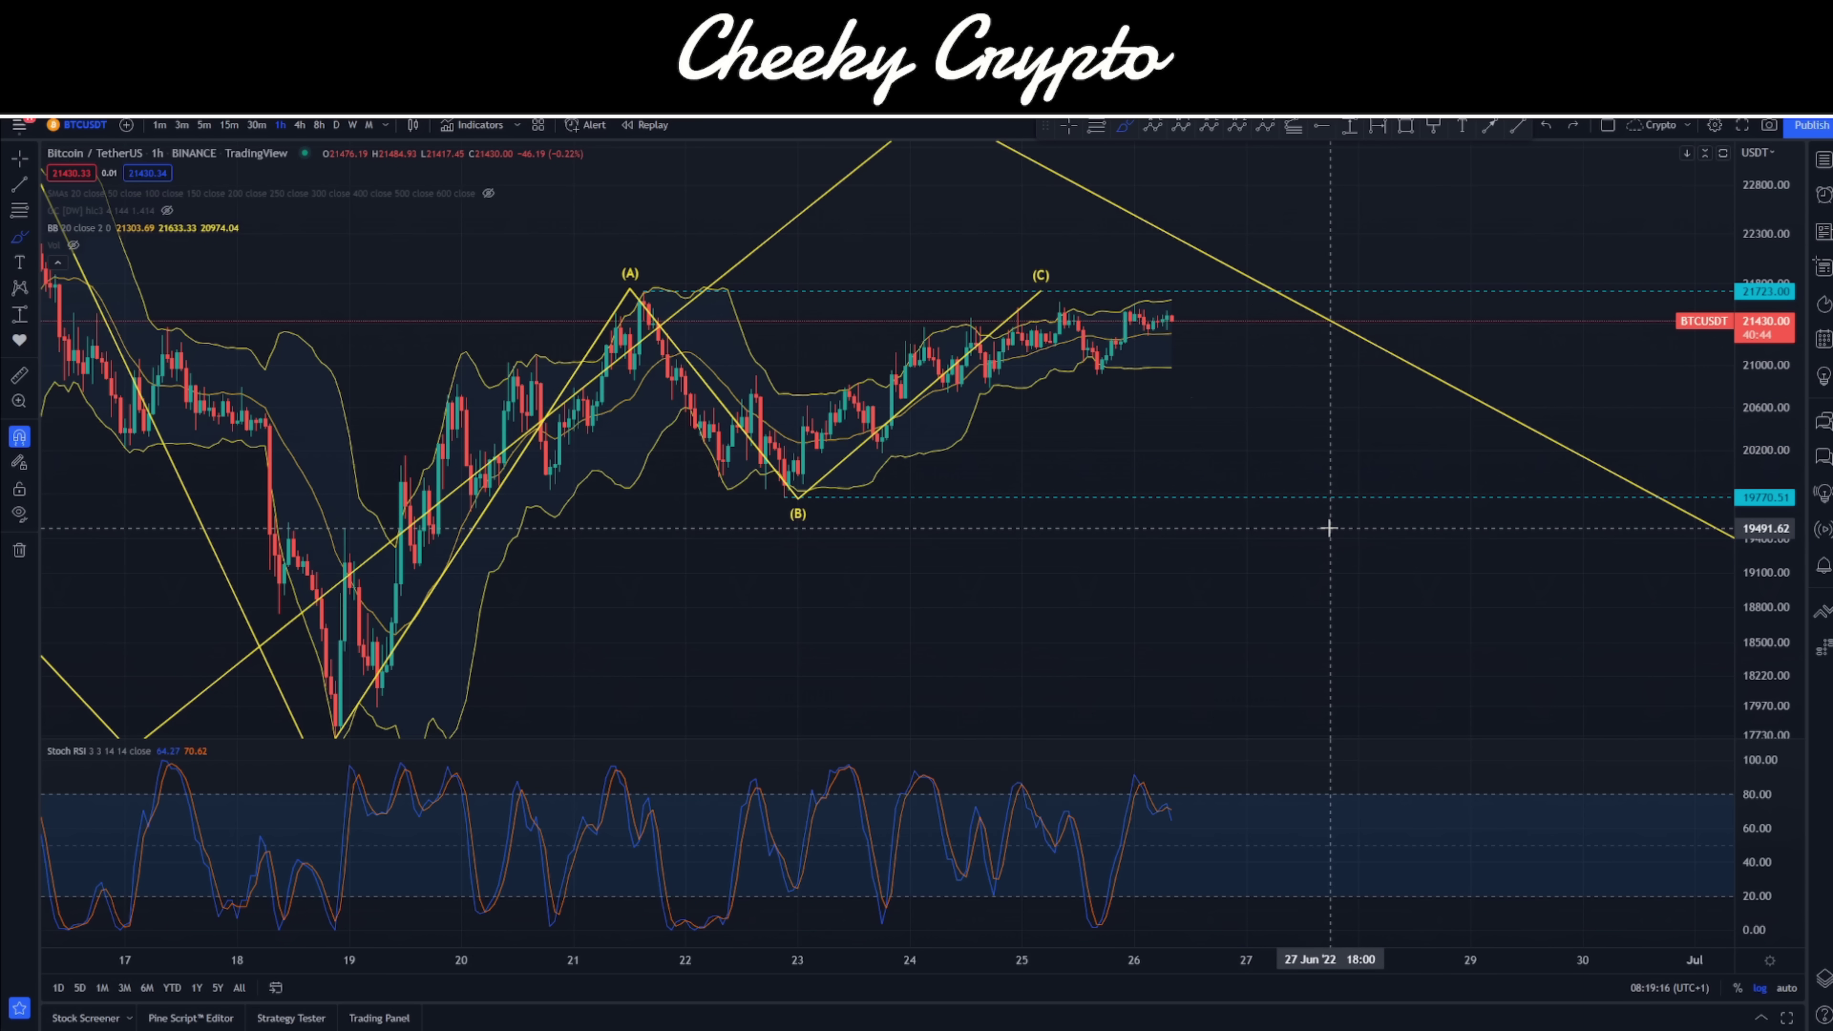
# Switch to the 4-hour interval, brush circles around the candles near wave (C) and the latest Stoch RSI crossing, and undo them
pyautogui.click(303, 129)
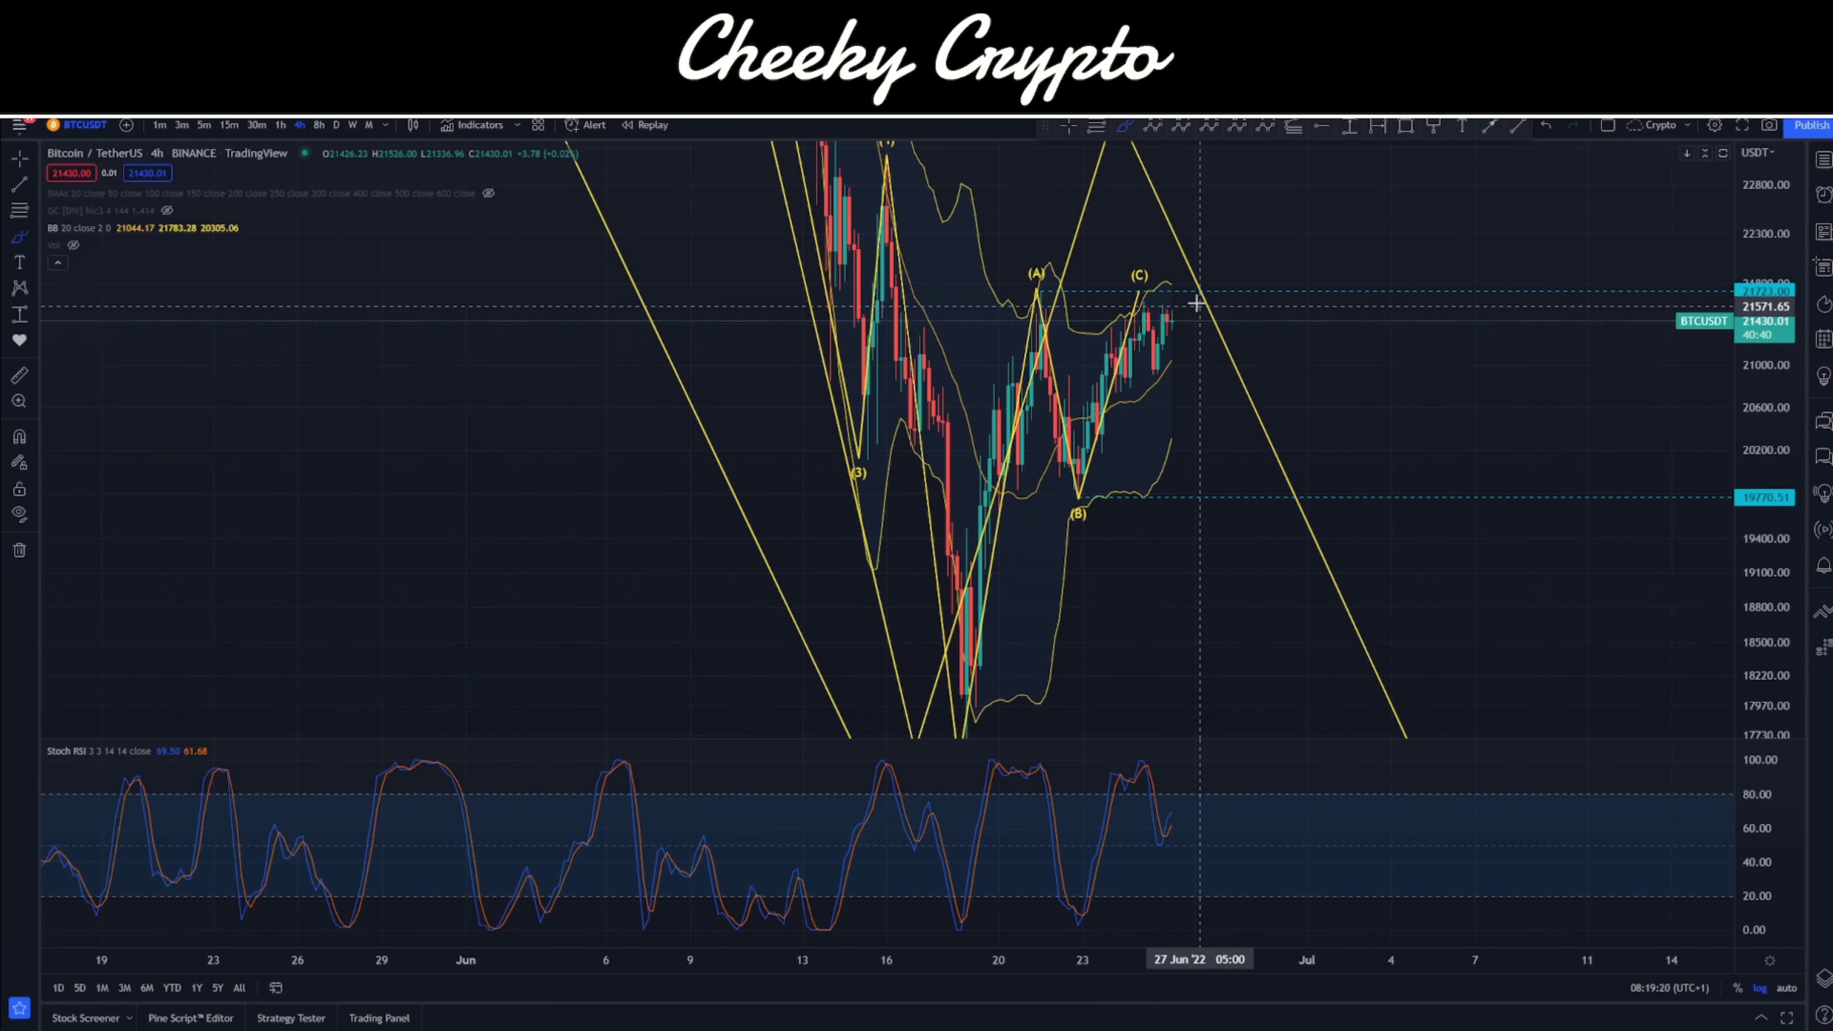
pyautogui.moveTo(1196, 278)
pyautogui.mouseDown()
pyautogui.moveTo(1090, 332)
pyautogui.moveTo(1196, 281)
pyautogui.mouseUp()
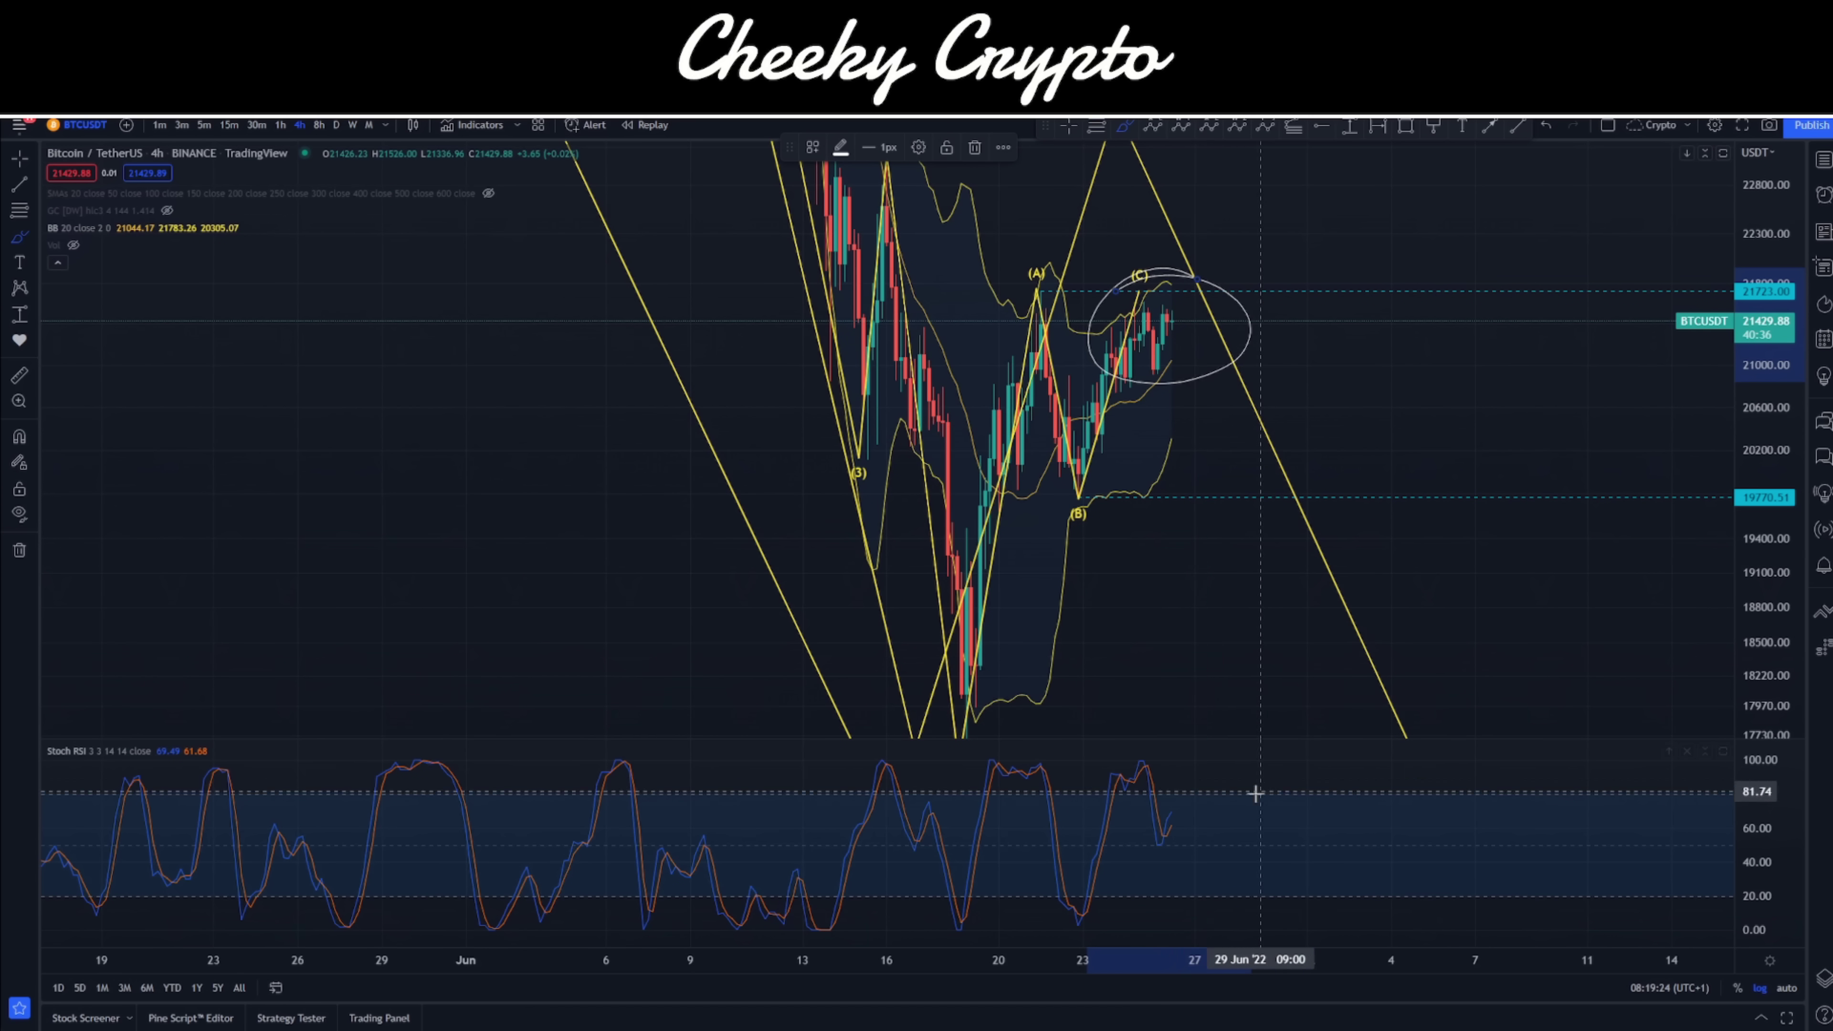
pyautogui.moveTo(1184, 814)
pyautogui.mouseDown()
pyautogui.moveTo(1155, 864)
pyautogui.moveTo(1188, 814)
pyautogui.mouseUp()
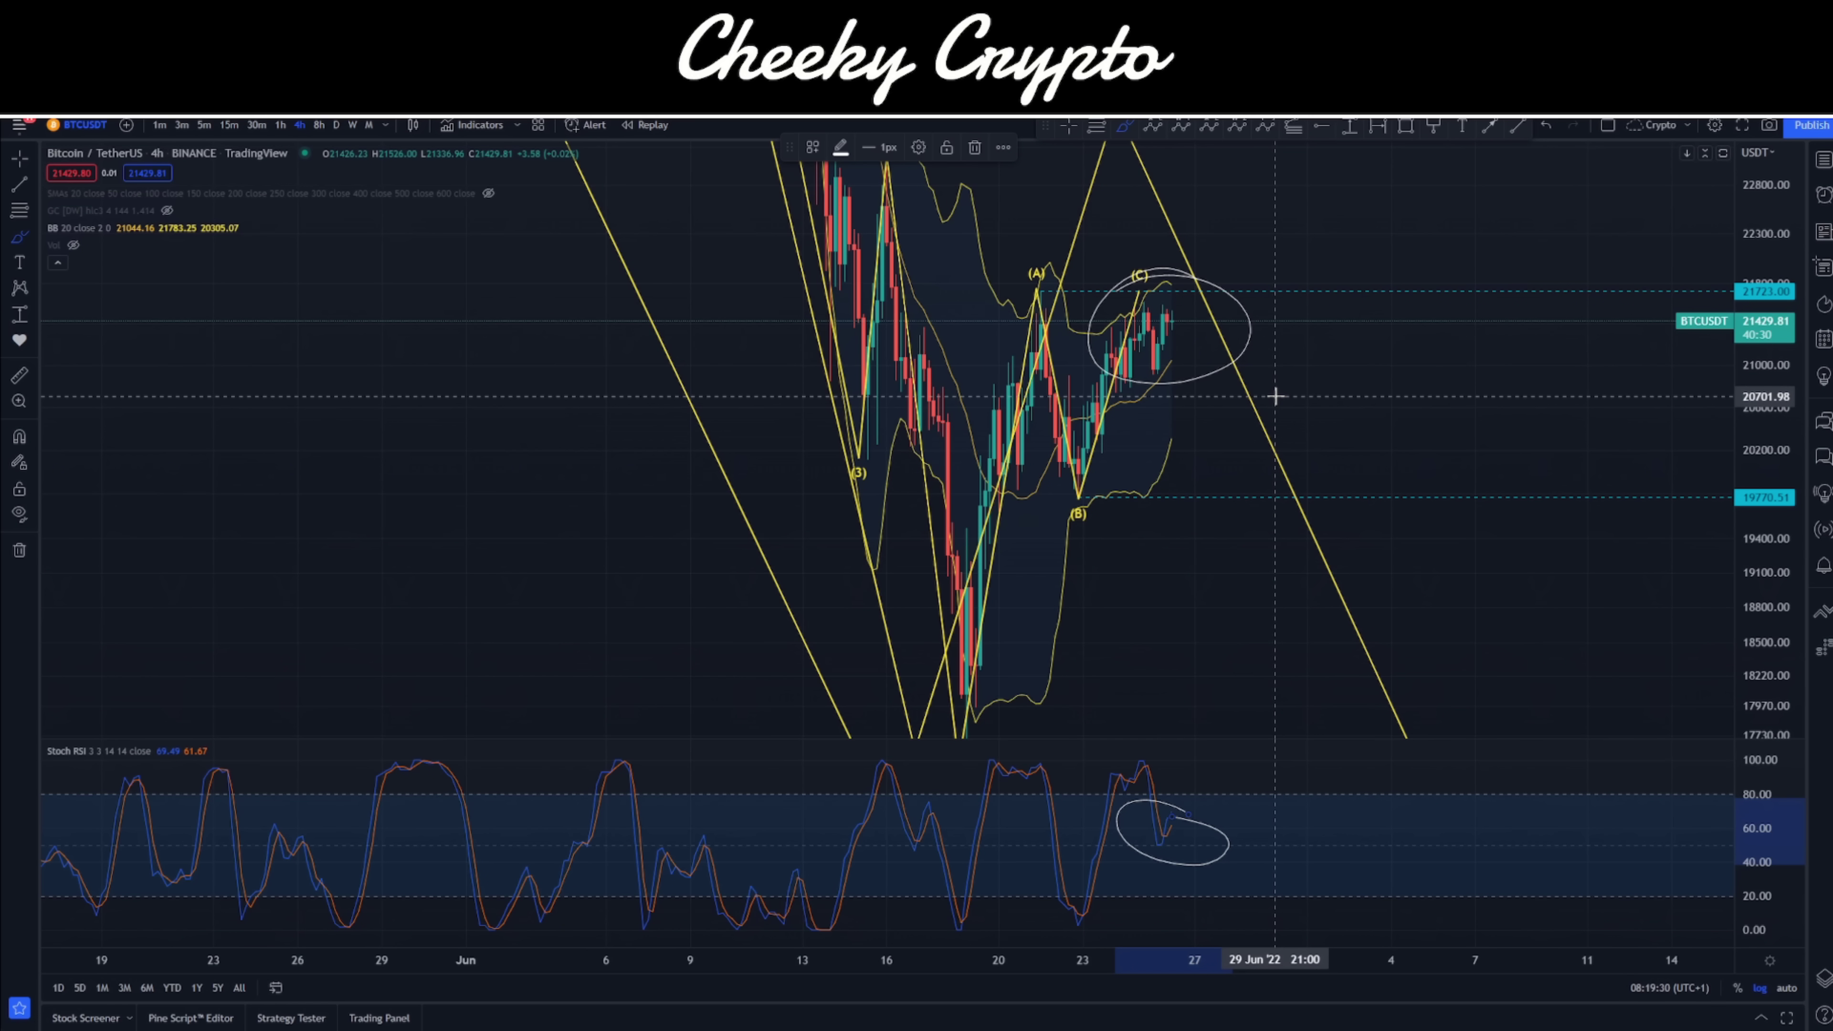
pyautogui.hotkey('ctrl', 'z')
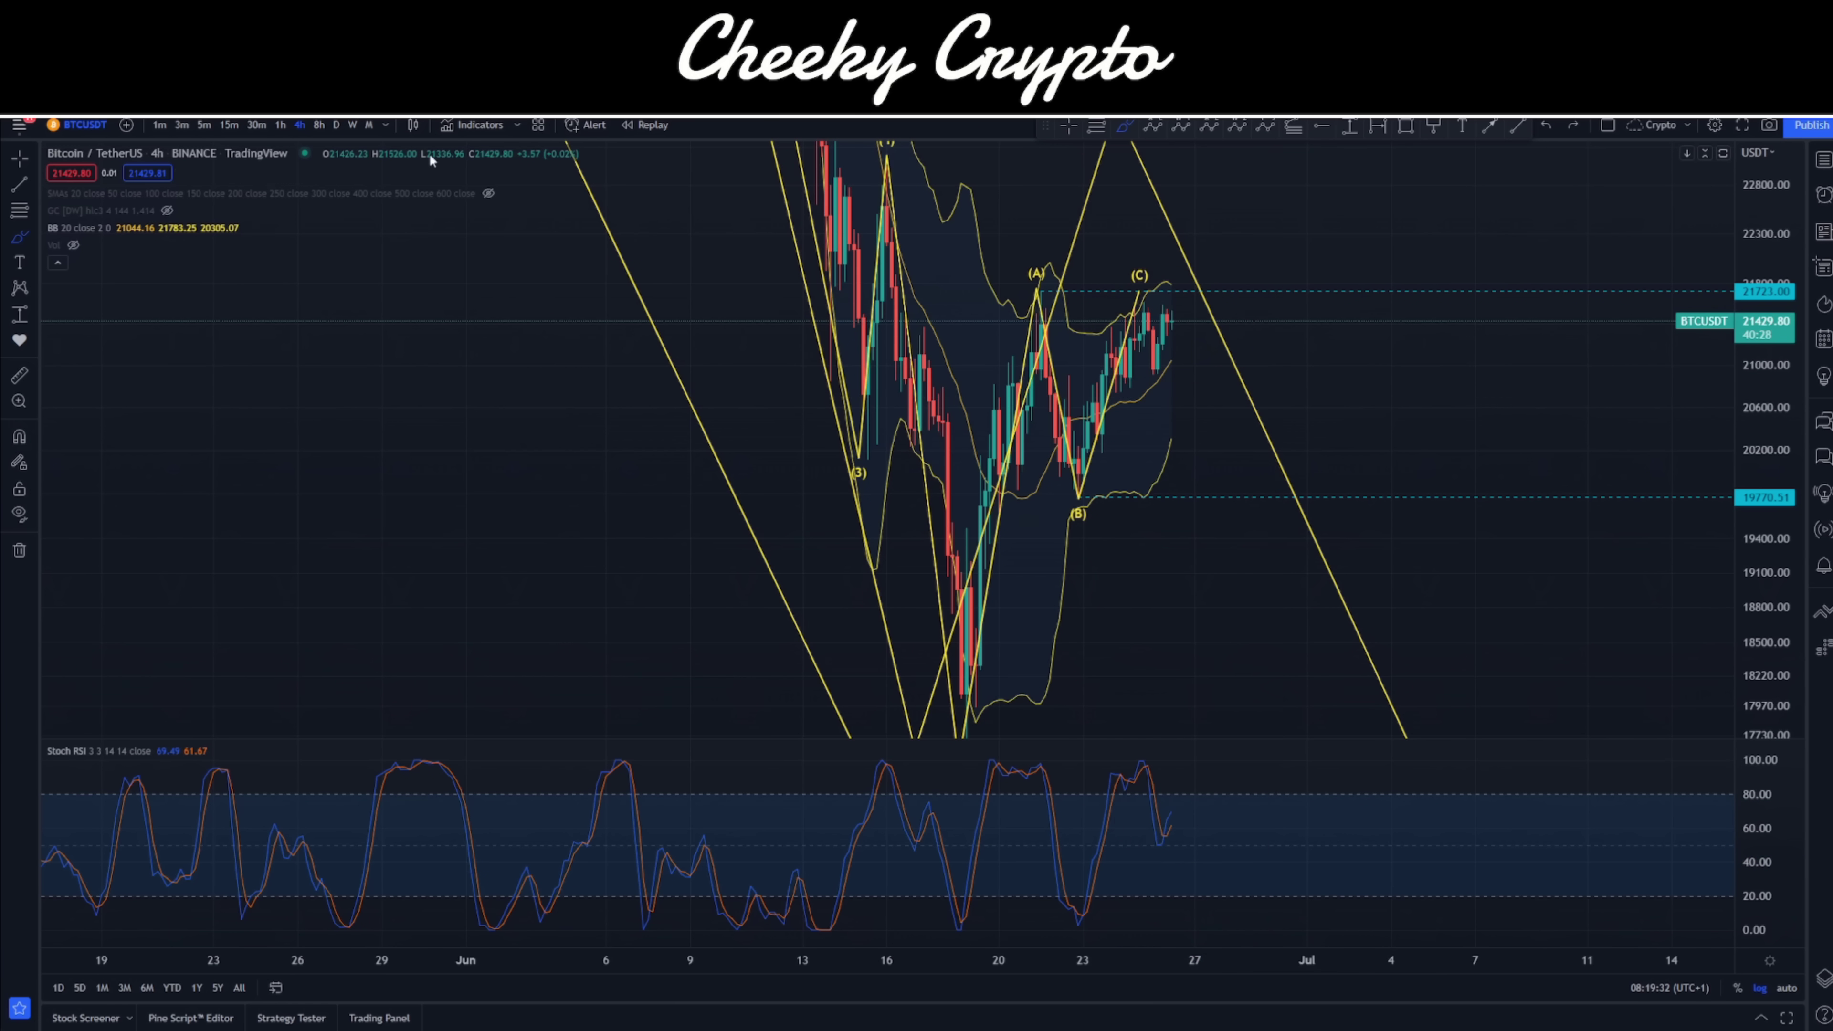
# Switch to the 8-hour interval, circle the recent price high, the Stoch RSI peaks and the 19770.51 level with the brush, and undo all marks
pyautogui.click(319, 125)
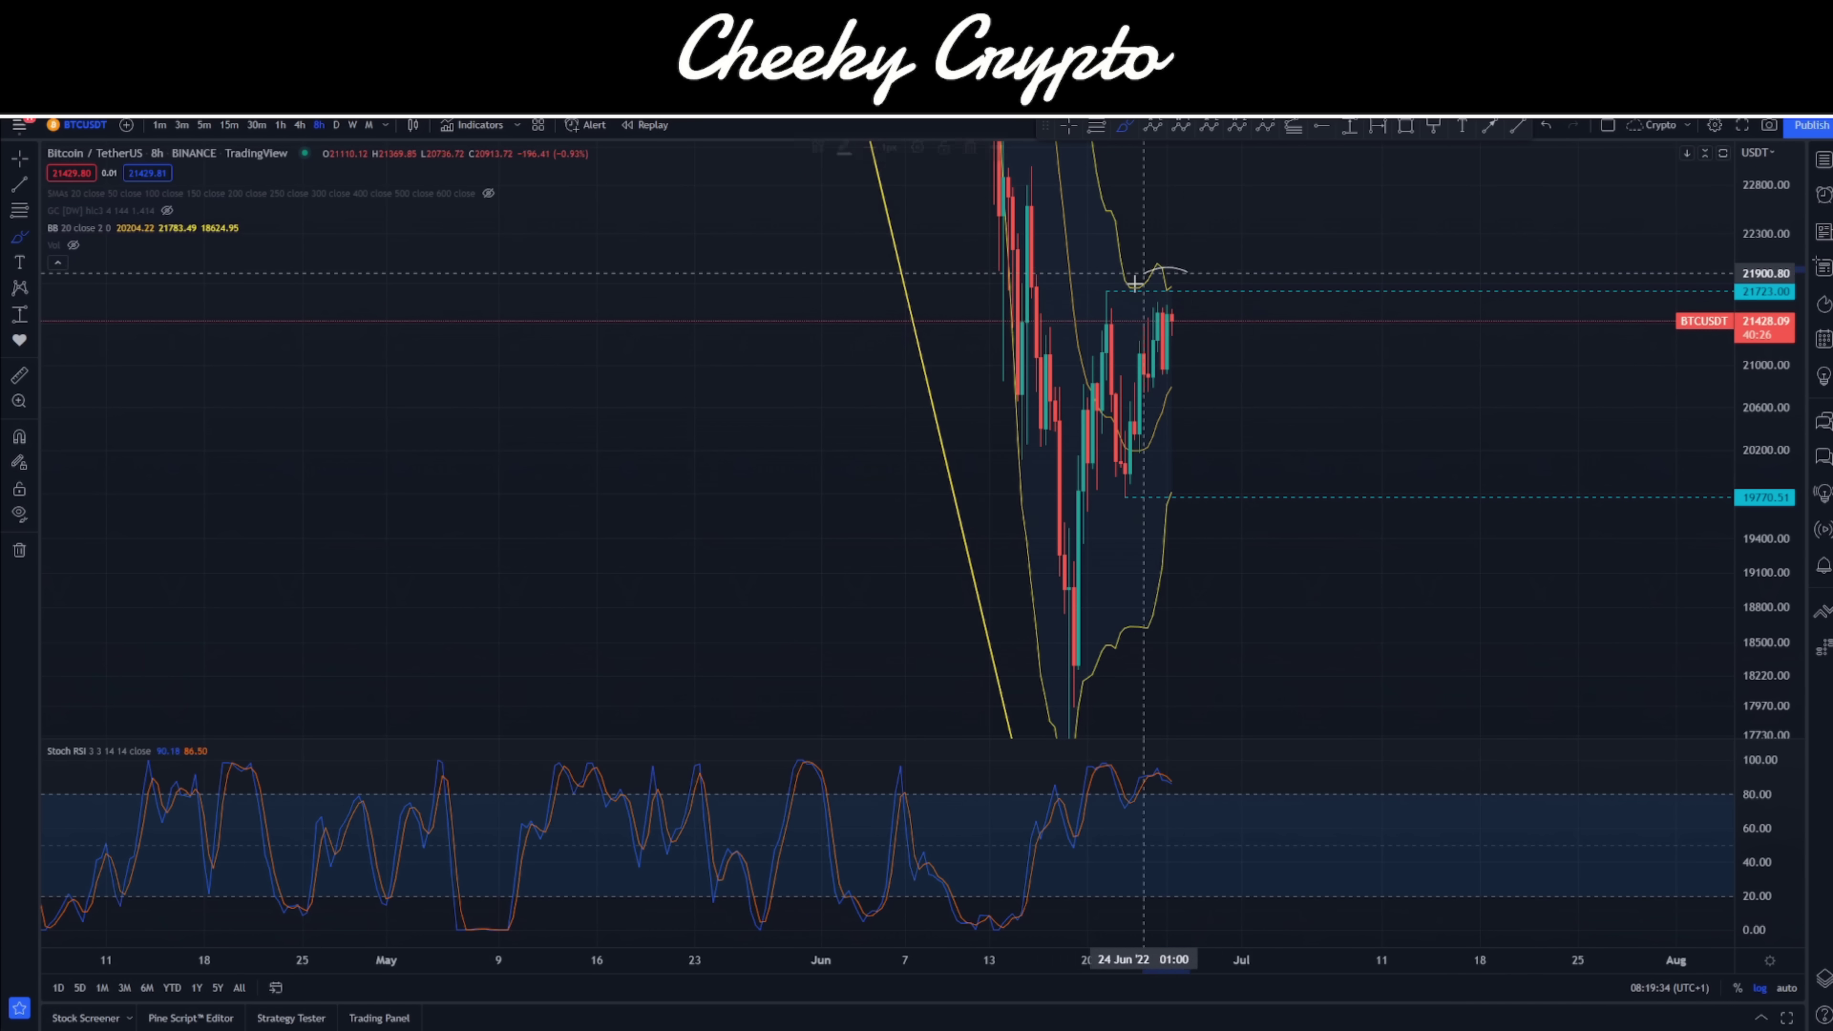
pyautogui.moveTo(1115, 278); pyautogui.dragTo(1231, 382)
pyautogui.moveTo(1201, 746)
pyautogui.mouseDown()
pyautogui.moveTo(1126, 778)
pyautogui.moveTo(1191, 764)
pyautogui.mouseUp()
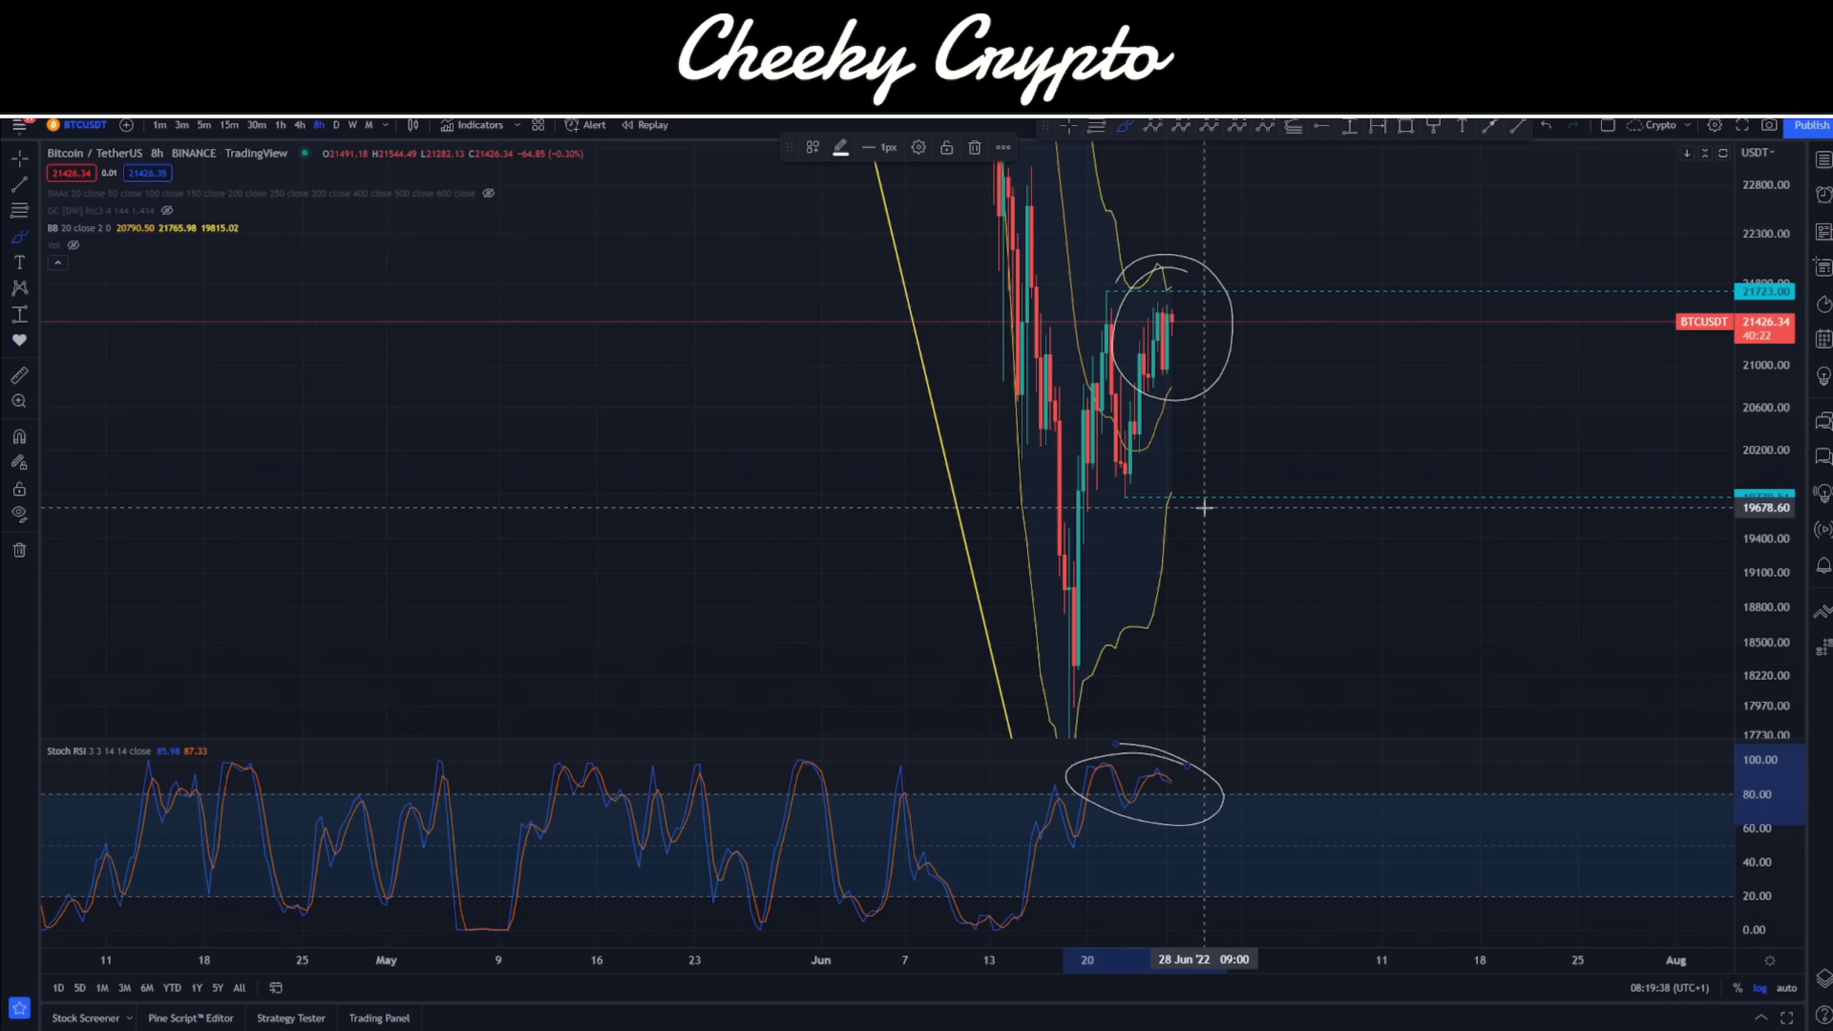
pyautogui.moveTo(1056, 472)
pyautogui.mouseDown()
pyautogui.moveTo(1083, 531)
pyautogui.moveTo(1191, 467)
pyautogui.mouseUp()
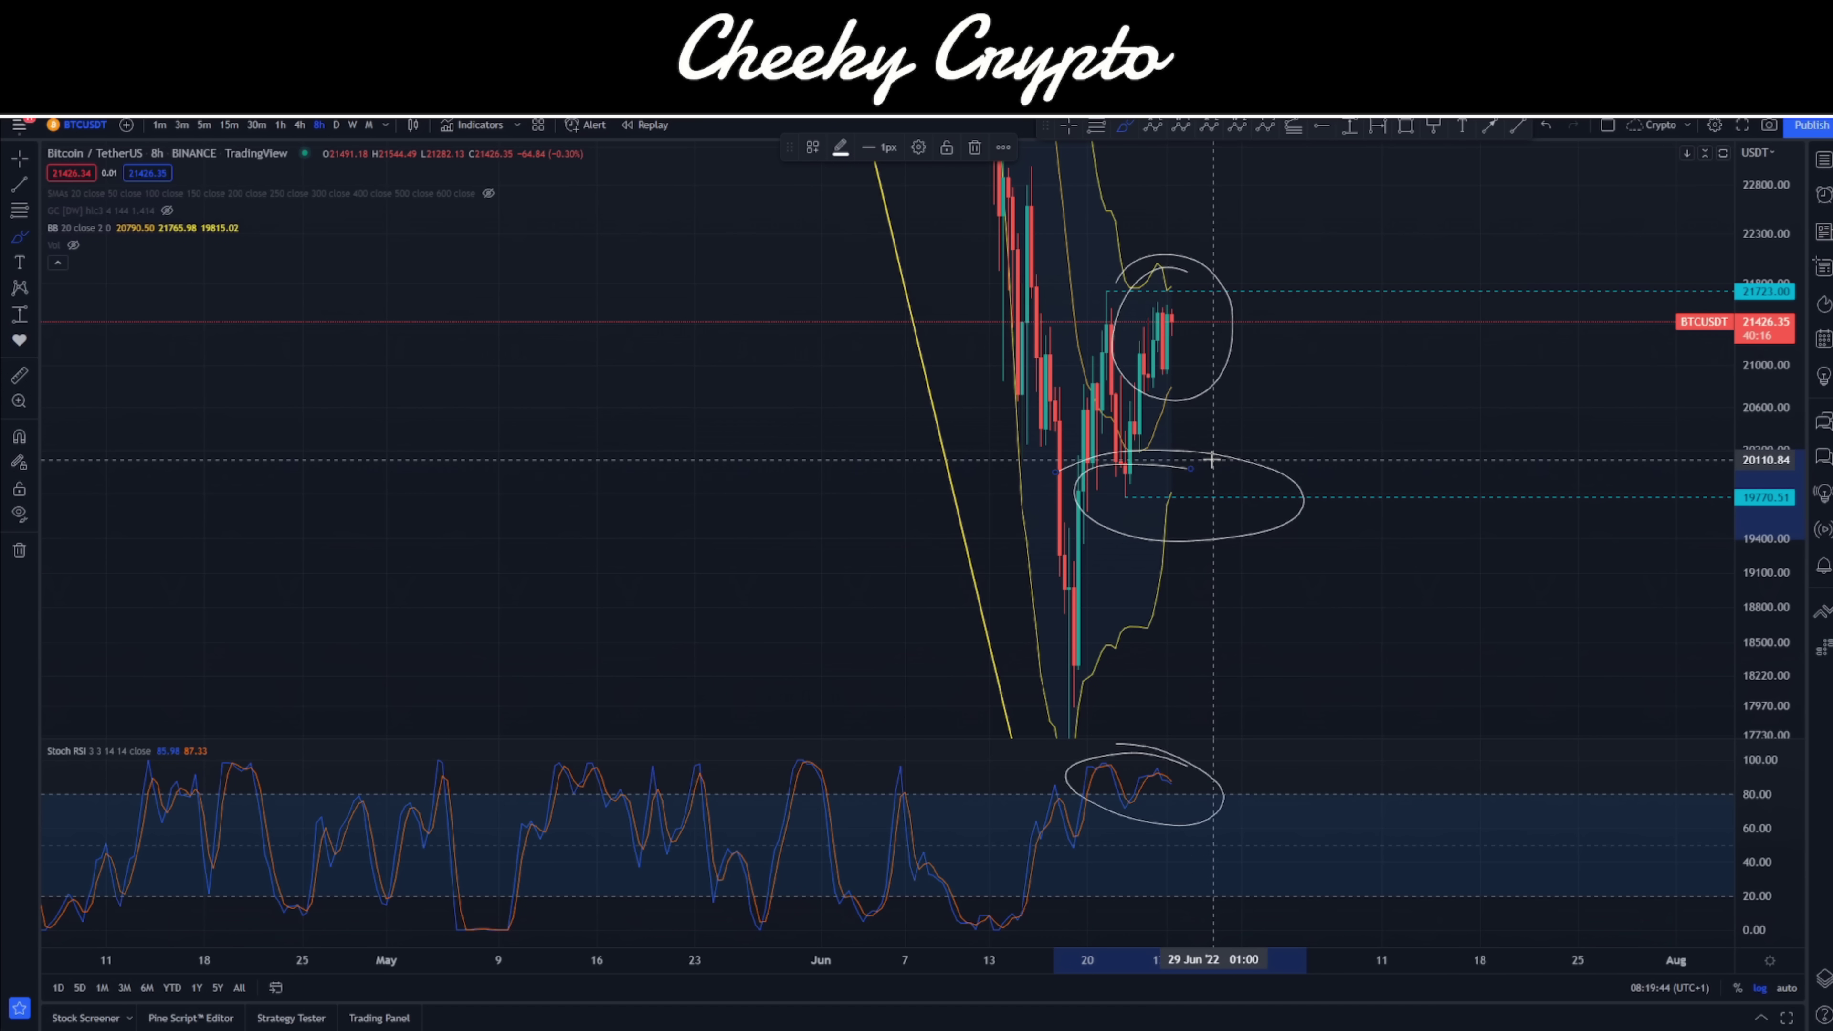
pyautogui.hotkey('ctrl', 'z')
pyautogui.hotkey('ctrl', 'z')
pyautogui.hotkey('ctrl', 'z')
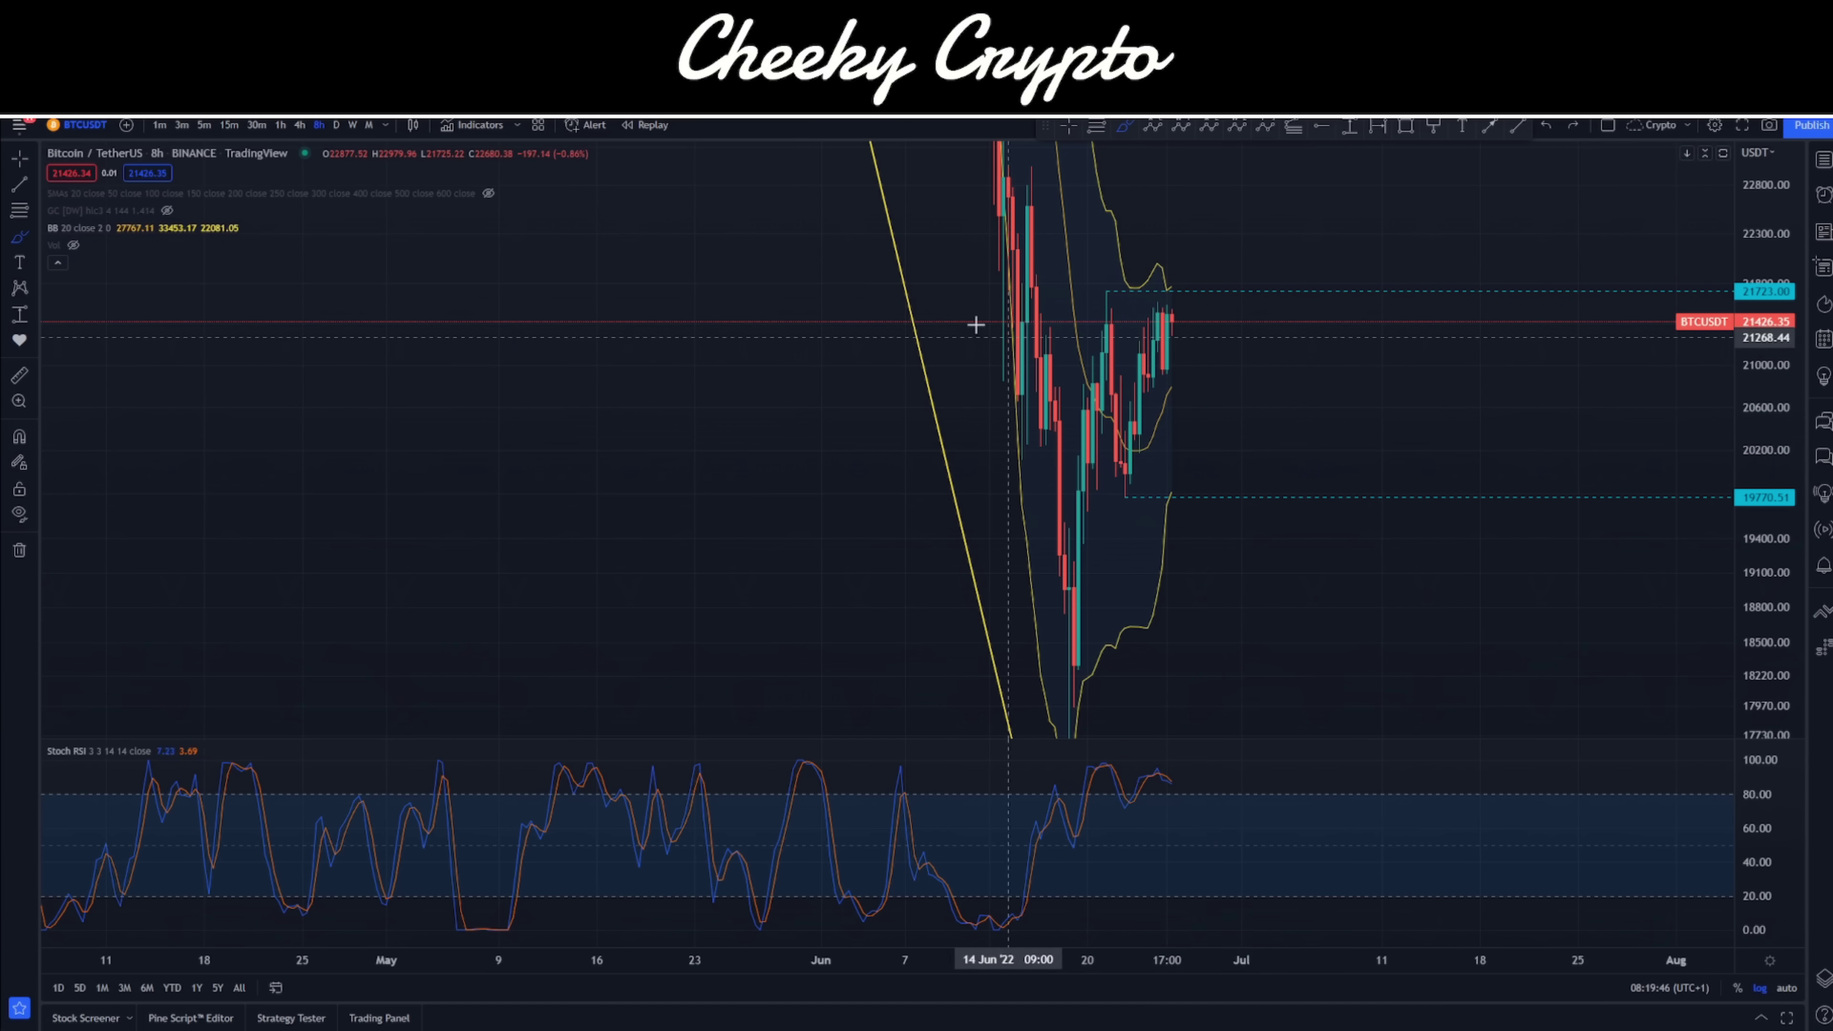
# Switch to the daily interval, brush circles around the widened Bollinger Bands and the area below their middle line, and undo both
pyautogui.click(336, 125)
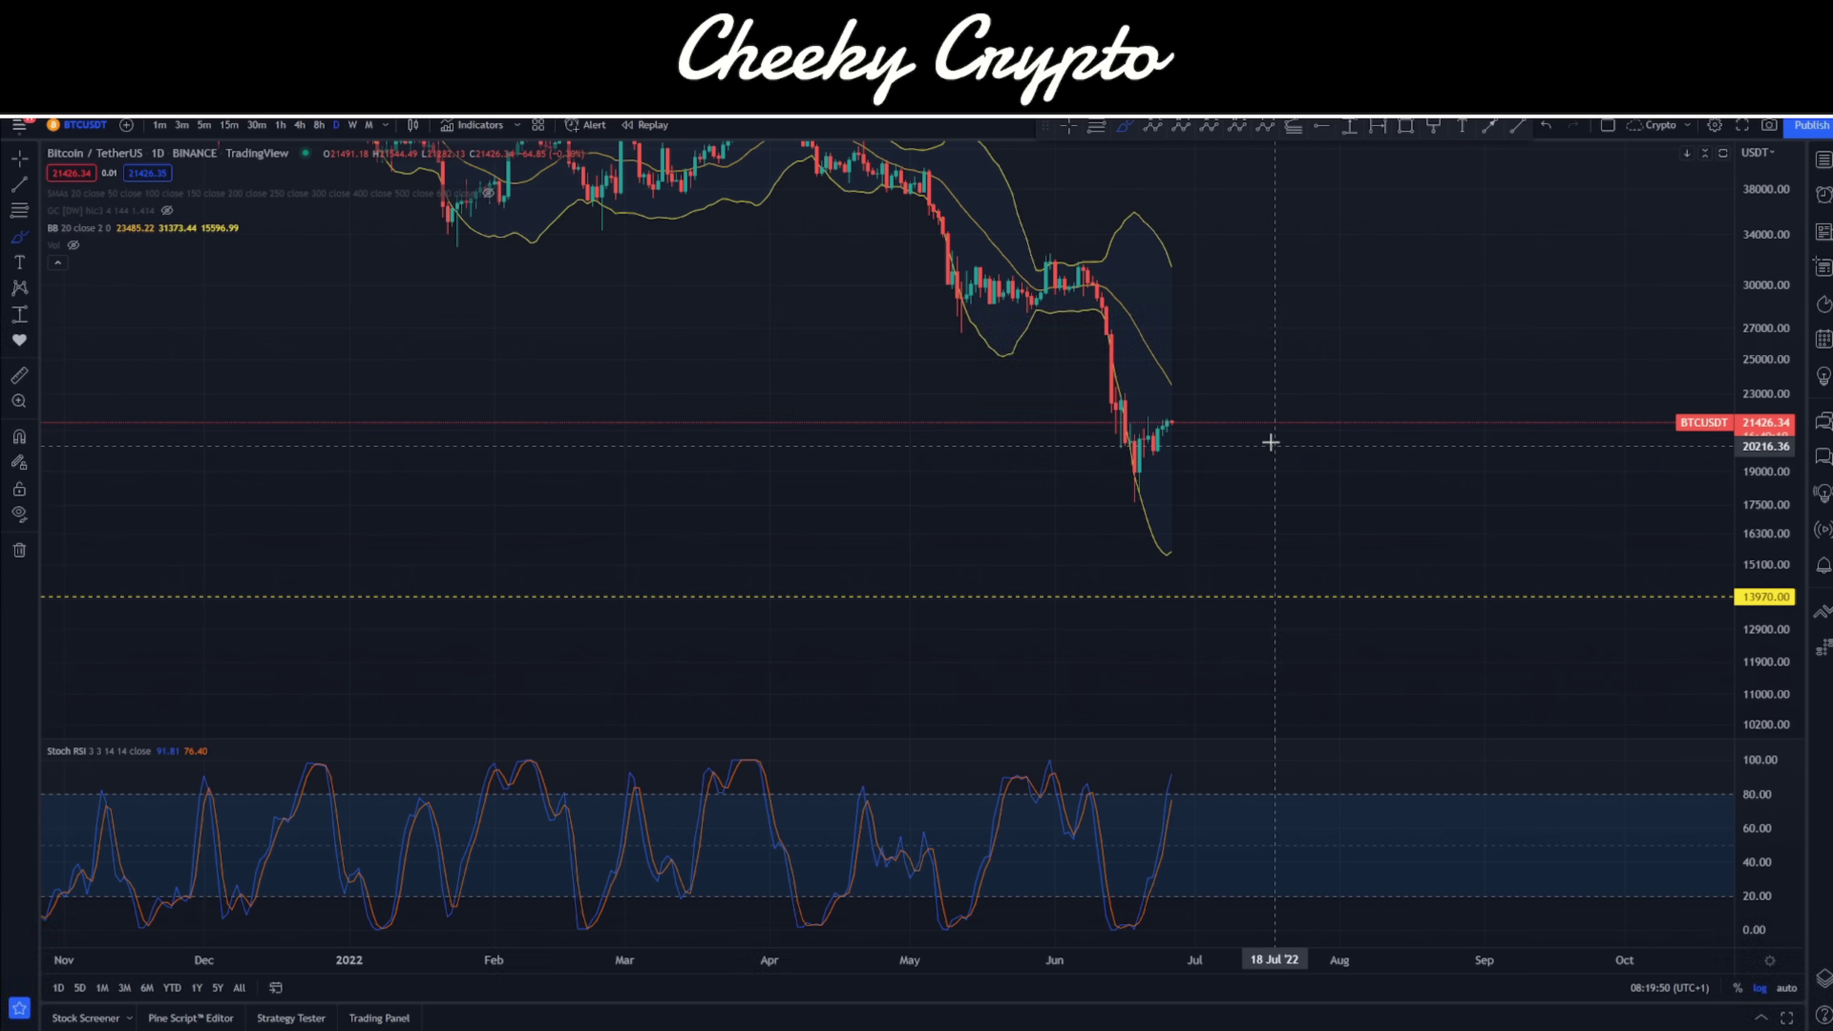
pyautogui.moveTo(1188, 196)
pyautogui.mouseDown()
pyautogui.moveTo(1107, 537)
pyautogui.moveTo(1228, 205)
pyautogui.mouseUp()
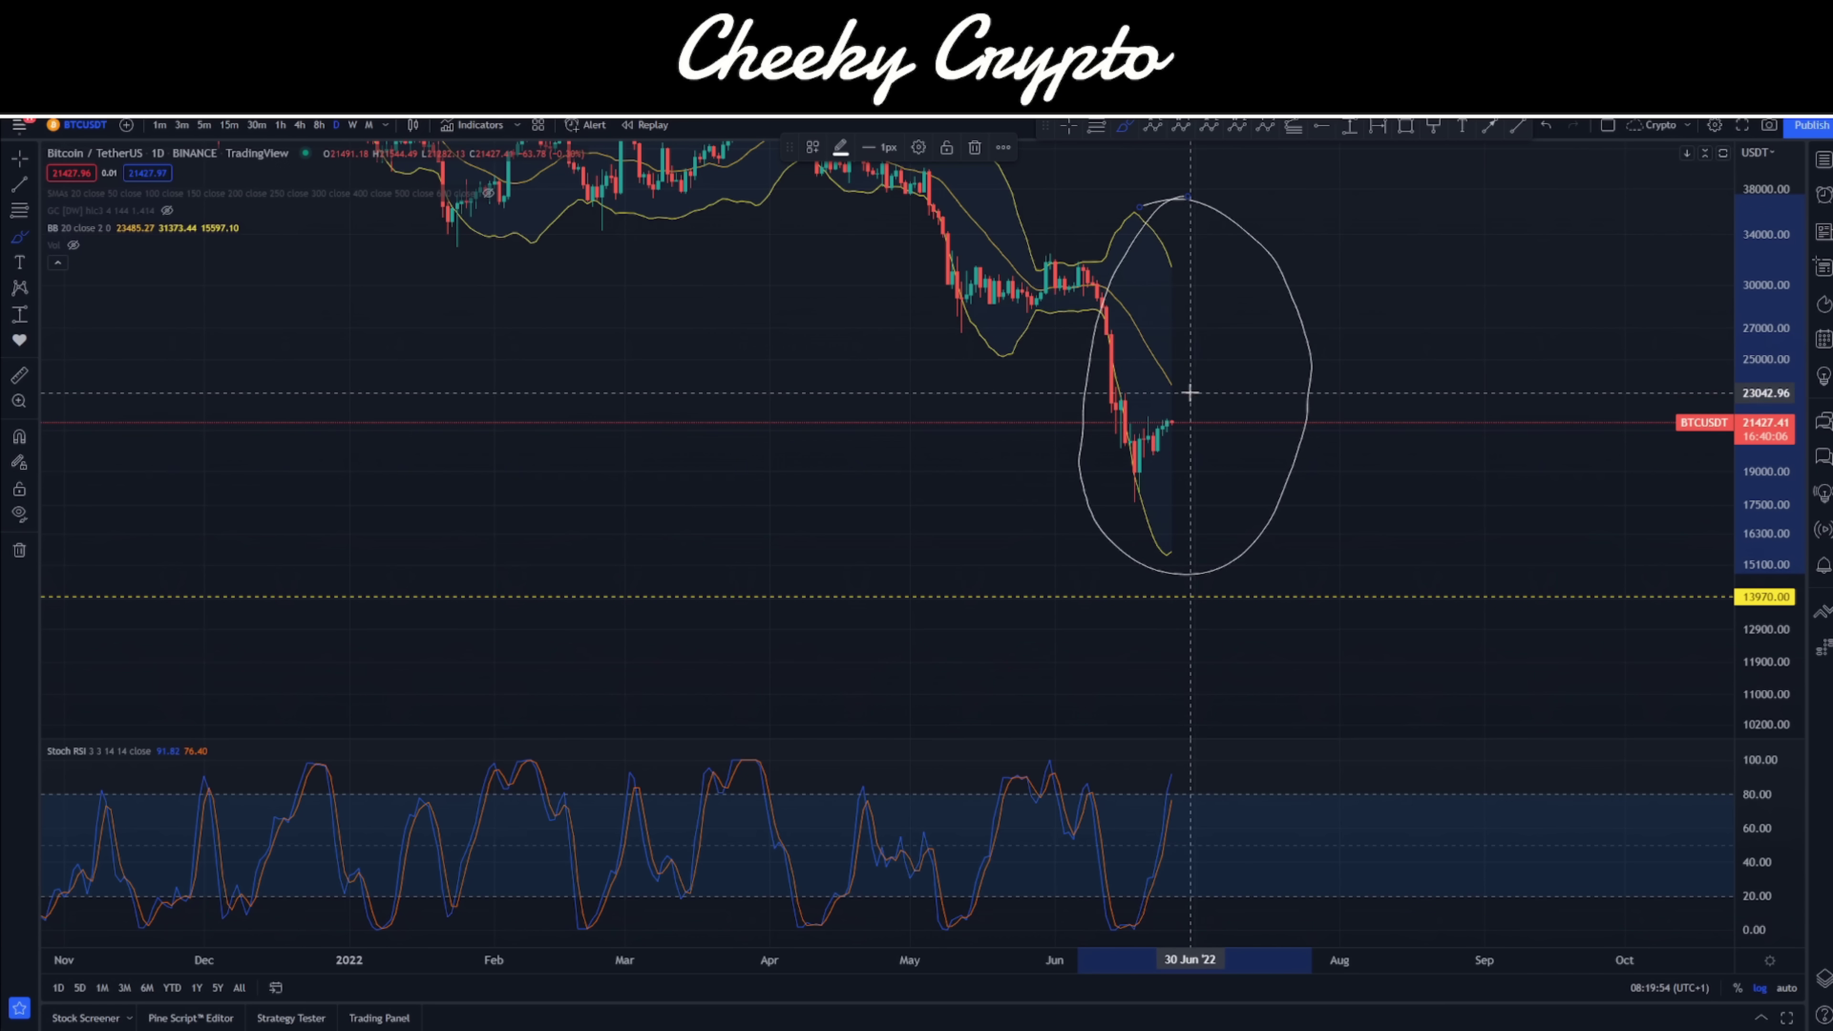
pyautogui.moveTo(1219, 399)
pyautogui.mouseDown()
pyautogui.moveTo(1166, 430)
pyautogui.moveTo(1218, 406)
pyautogui.mouseUp()
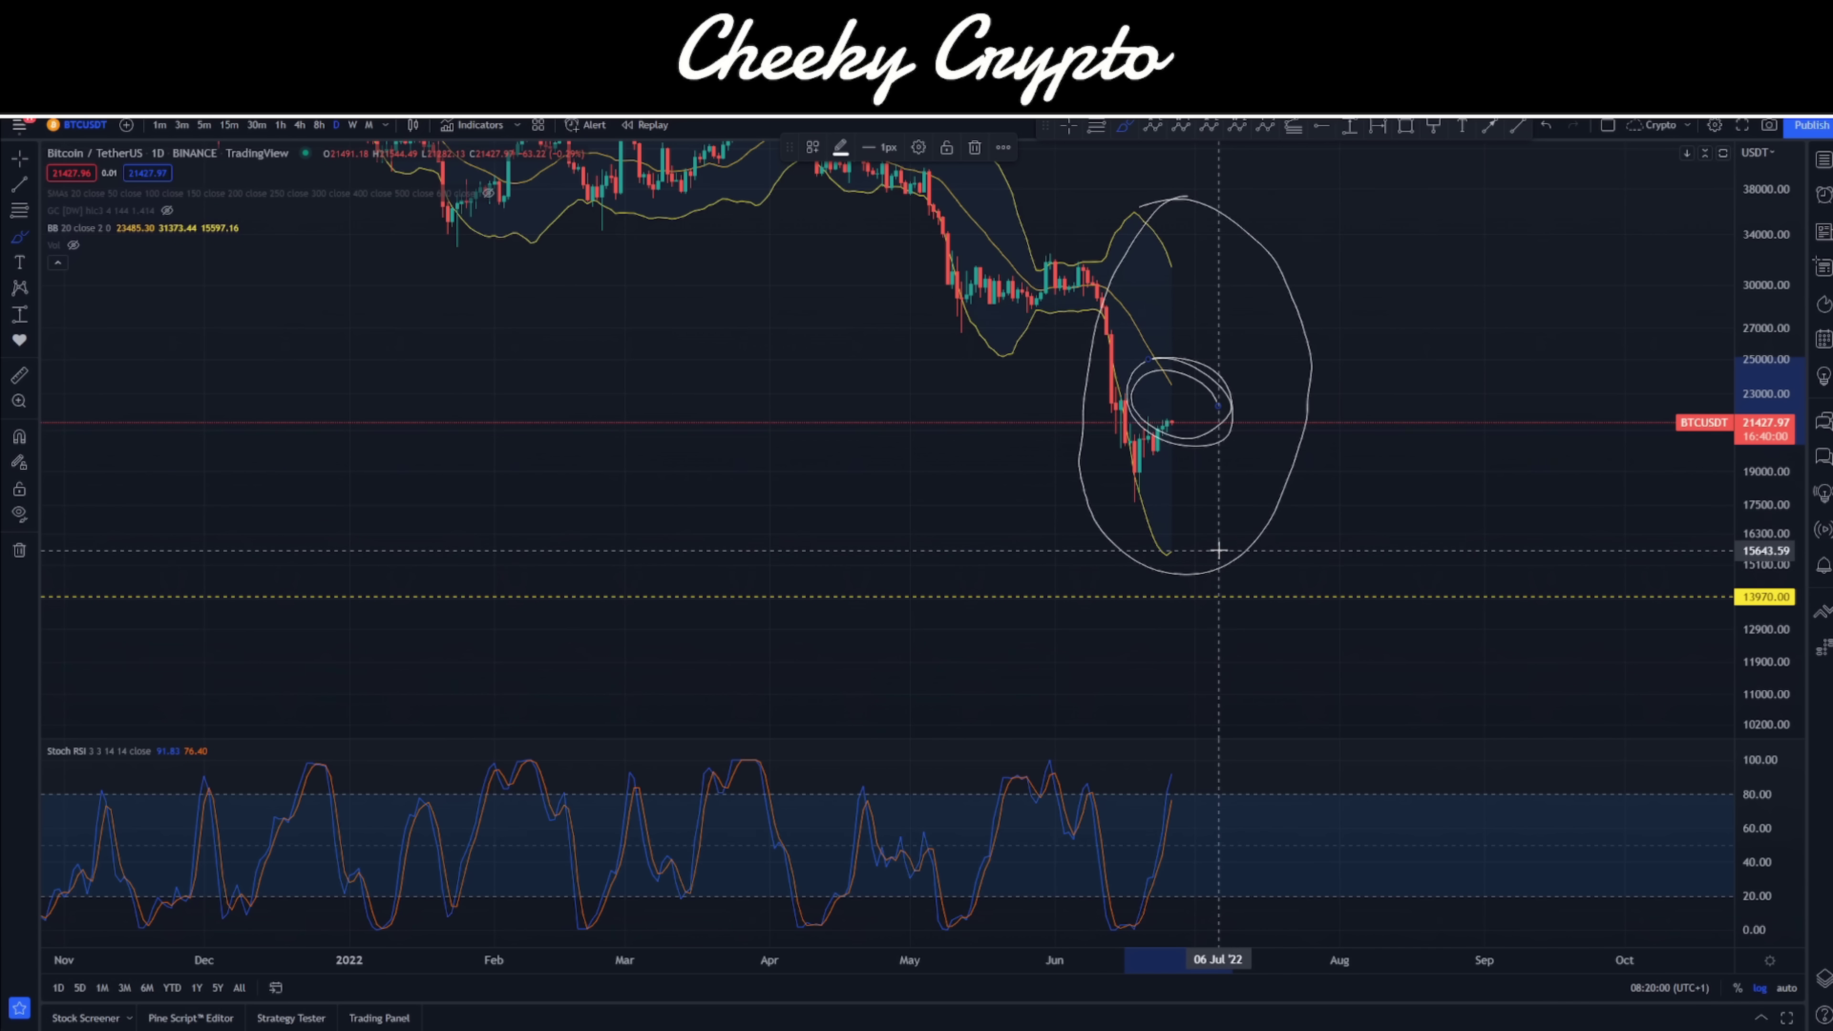
pyautogui.hotkey('ctrl', 'z')
pyautogui.hotkey('ctrl', 'z')
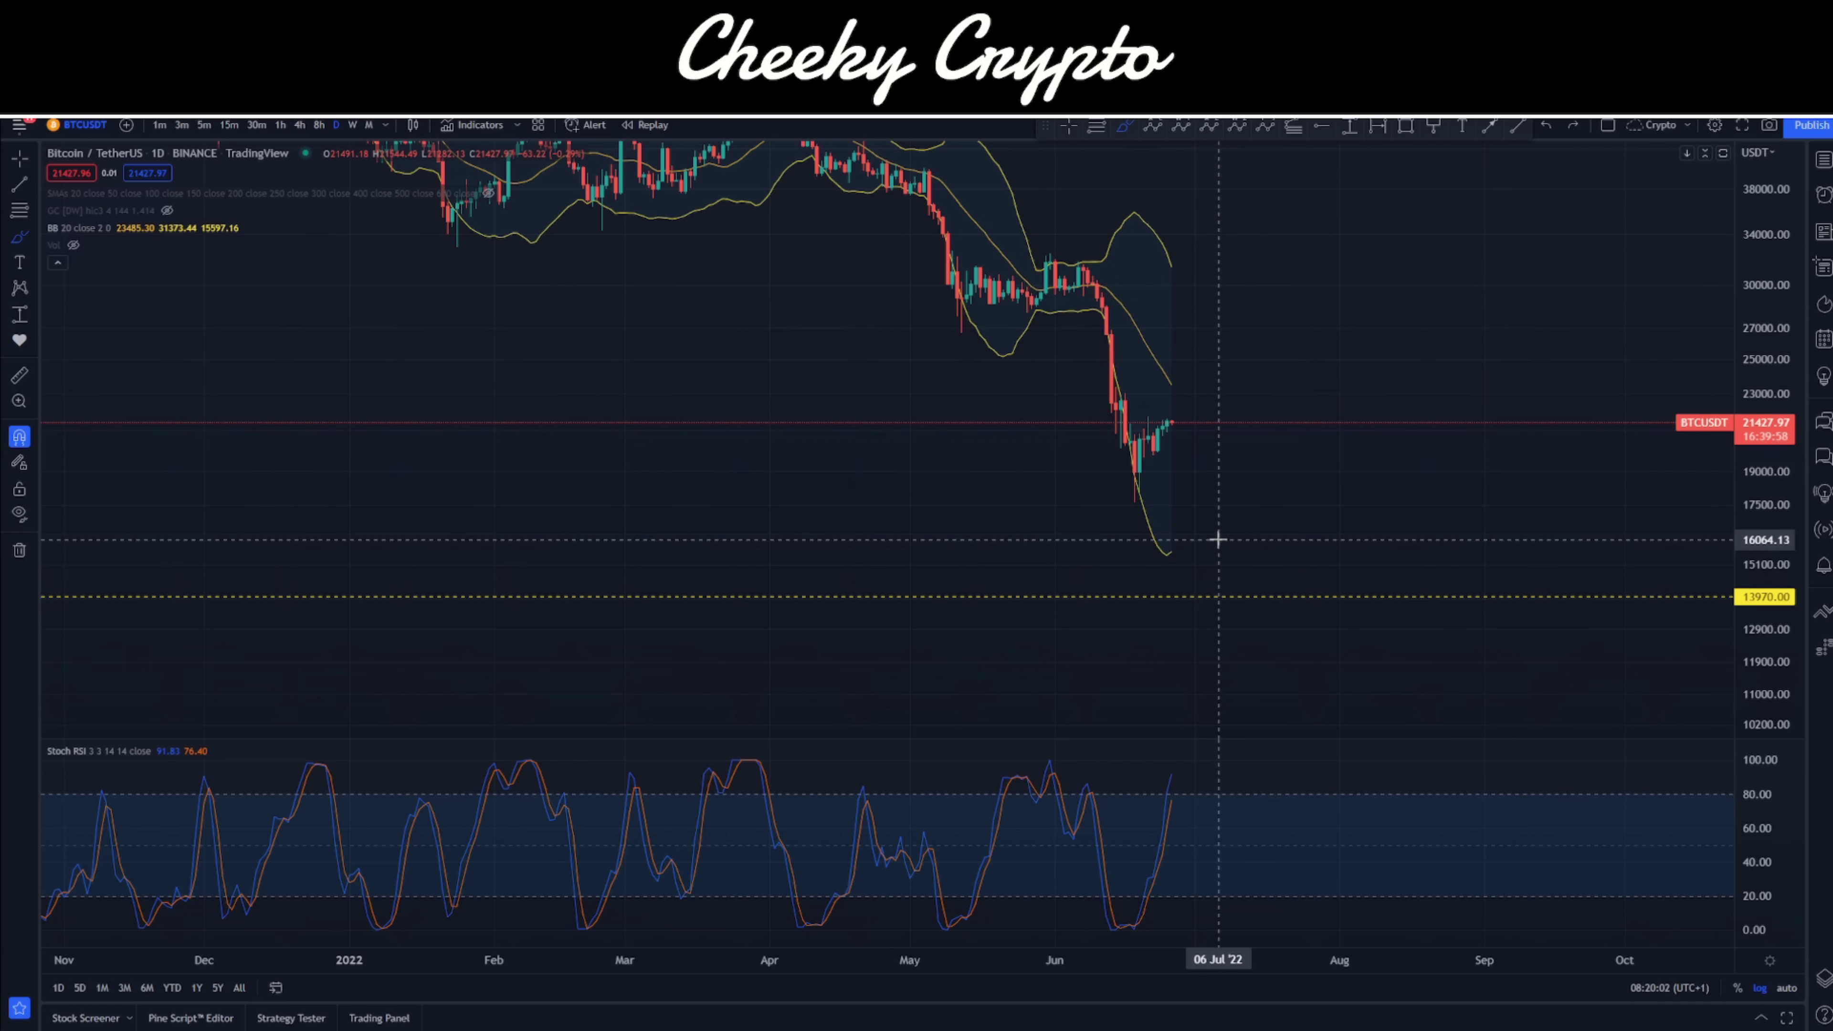
# Return to the 8-hour interval with the full wave count since December in view, and hide the Bollinger Bands
pyautogui.click(58, 262)
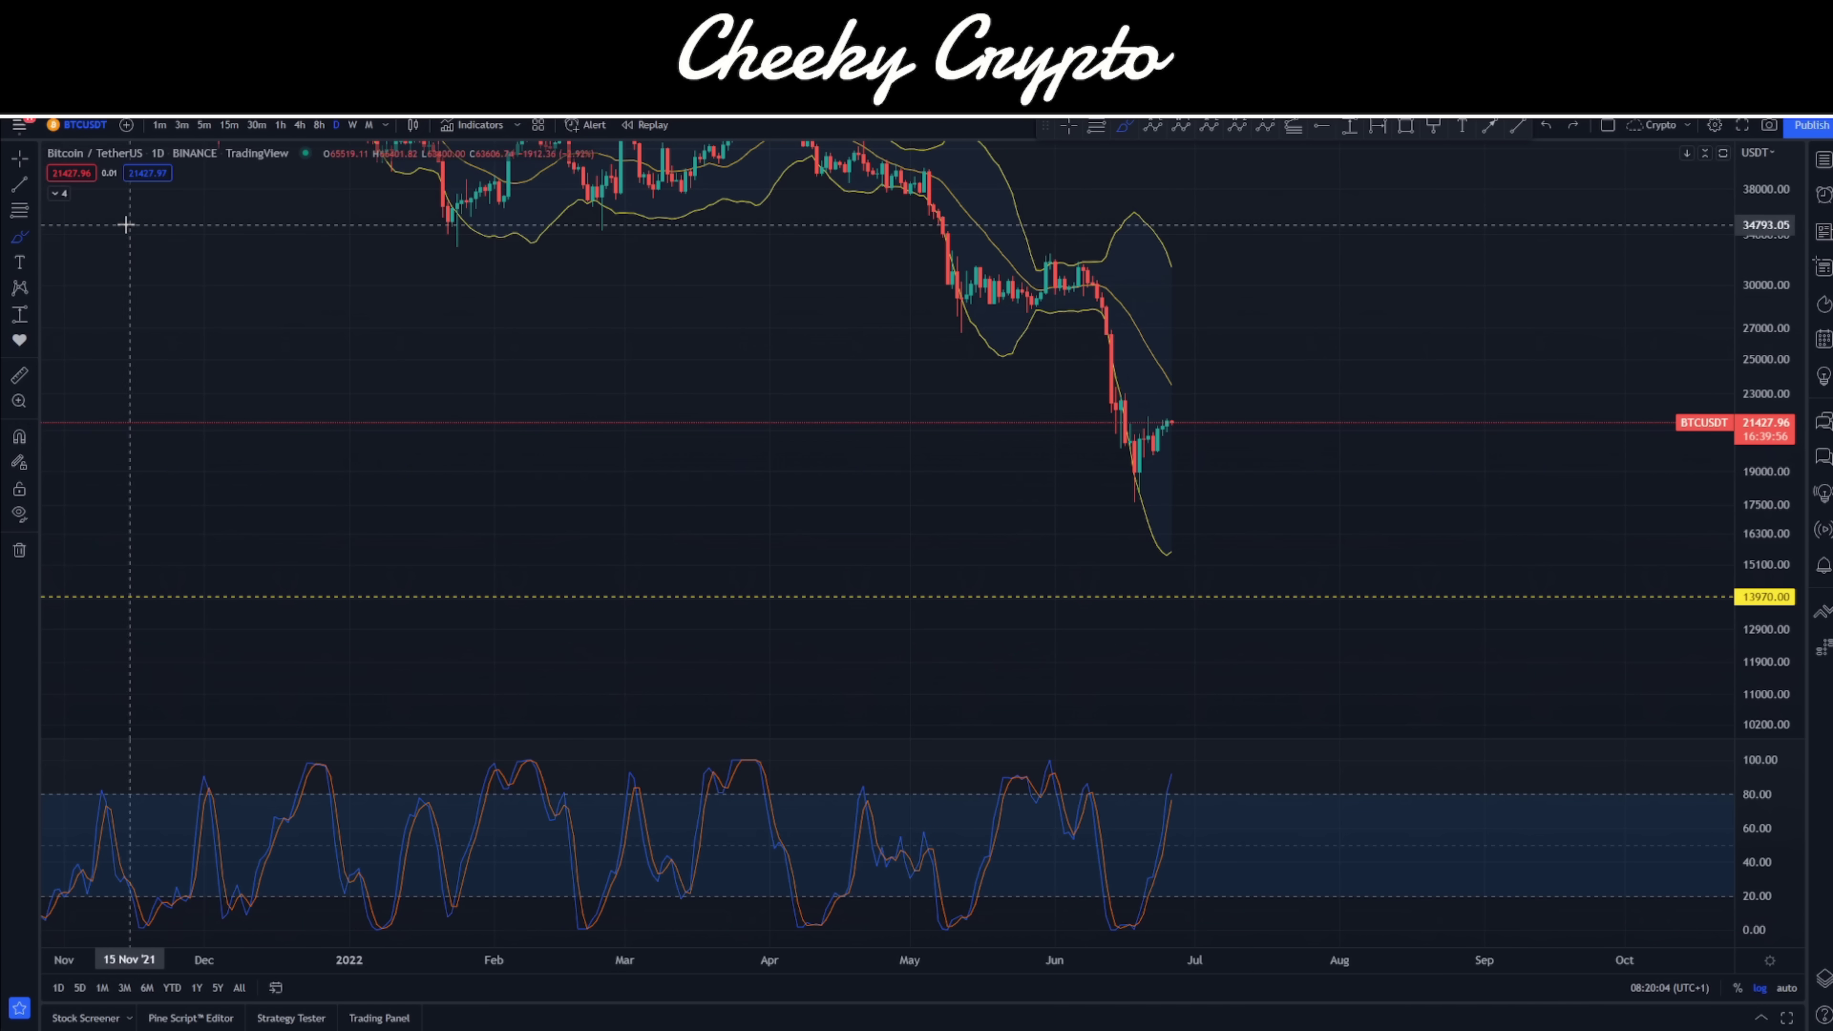
pyautogui.hotkey('ctrl', 'alt', 'h')
pyautogui.scroll(-10, 1514, 336)
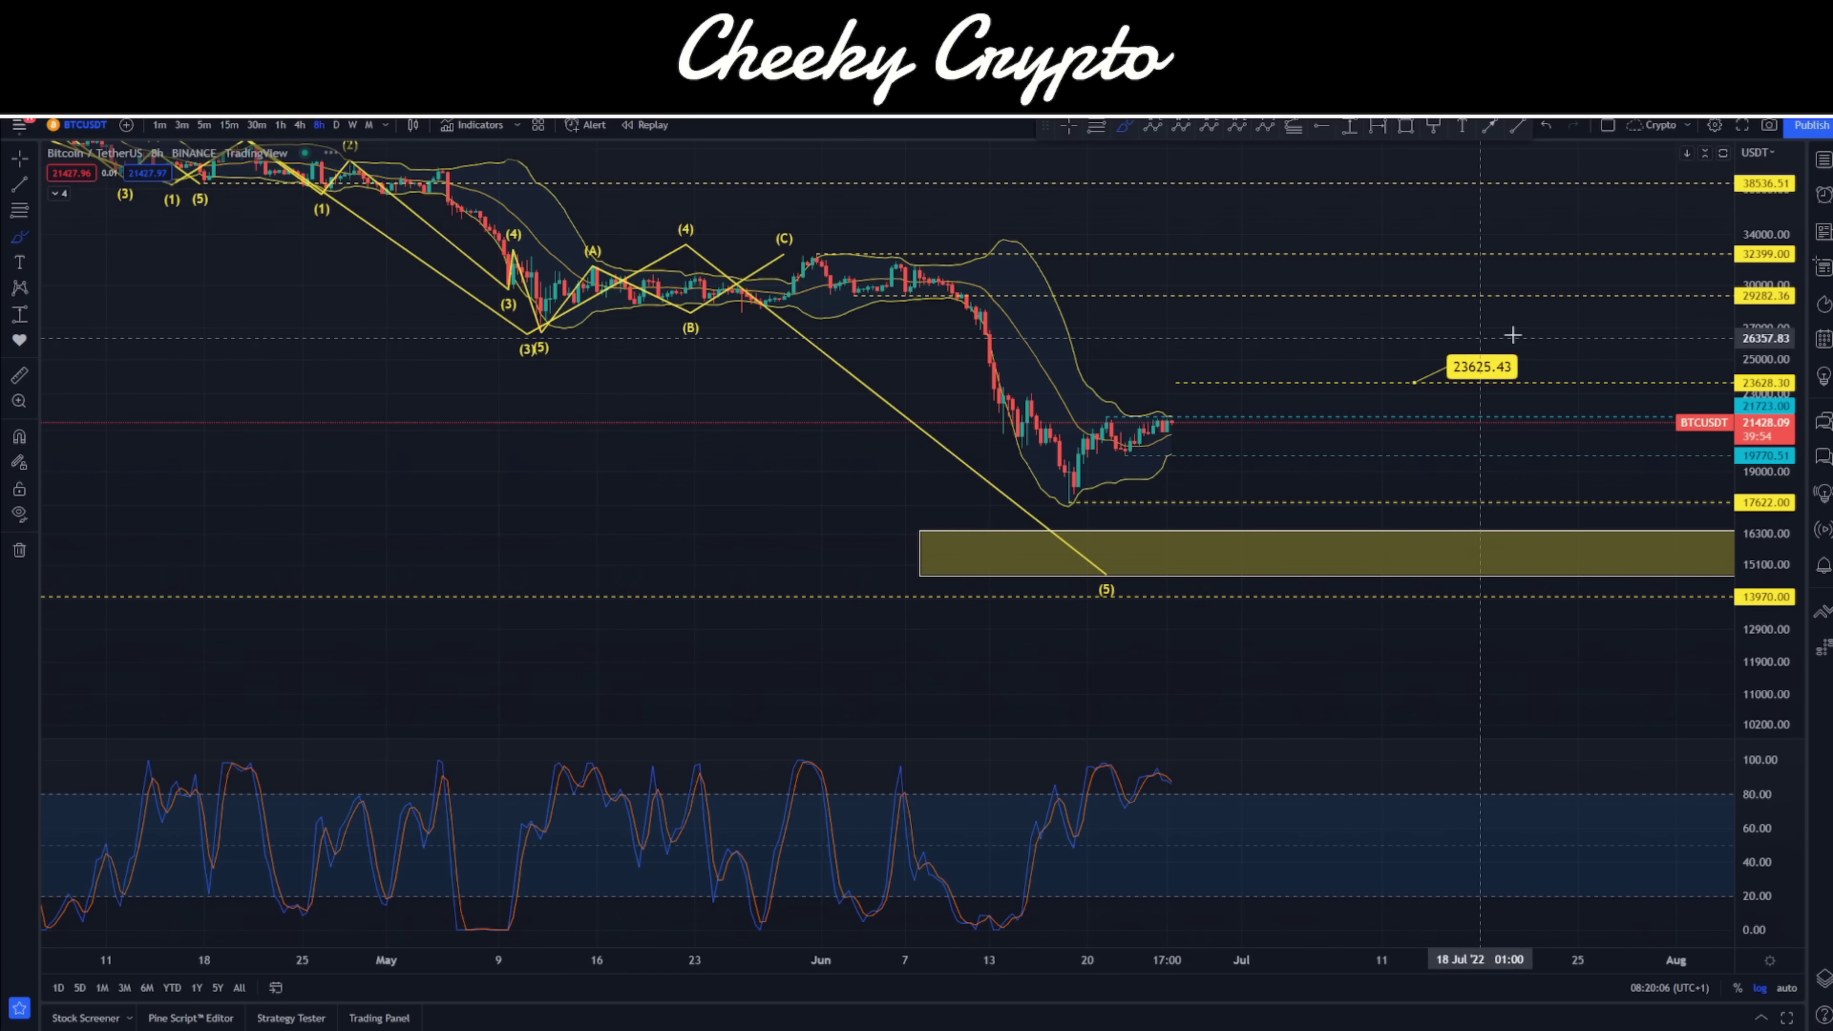
pyautogui.moveTo(1761, 293); pyautogui.dragTo(1761, 347)
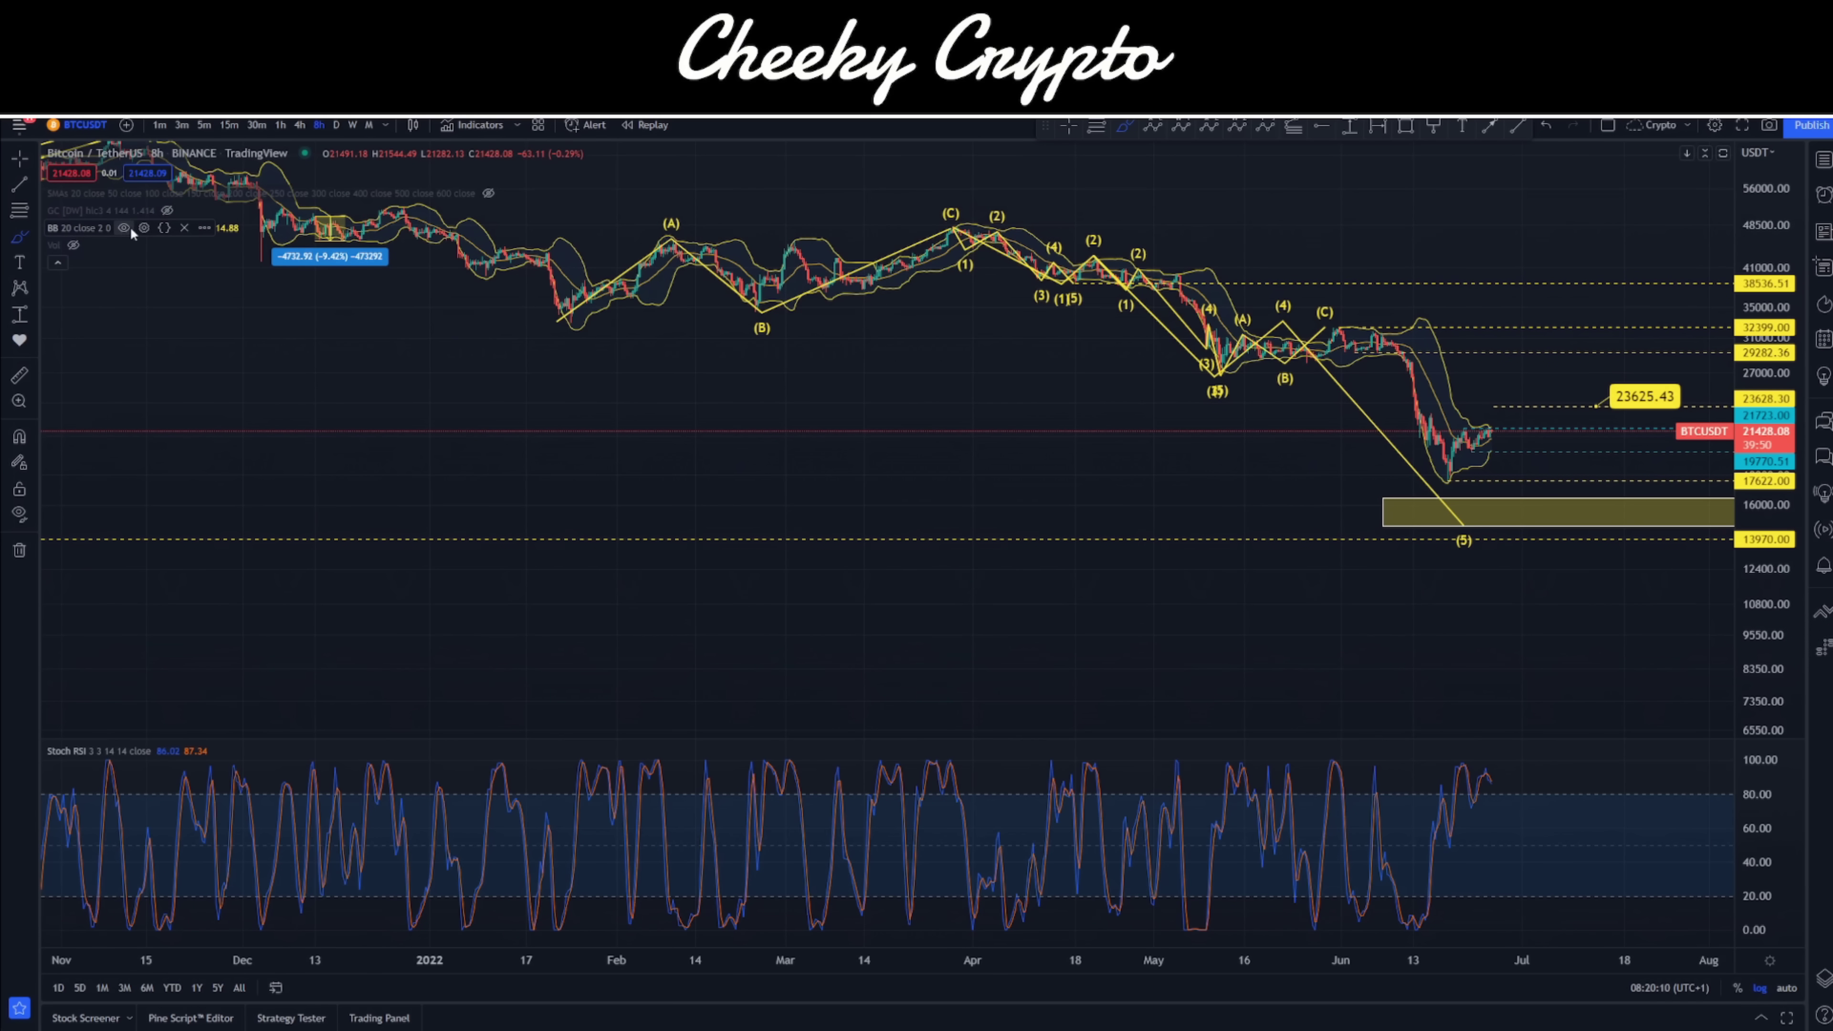
pyautogui.click(130, 227)
pyautogui.click(57, 262)
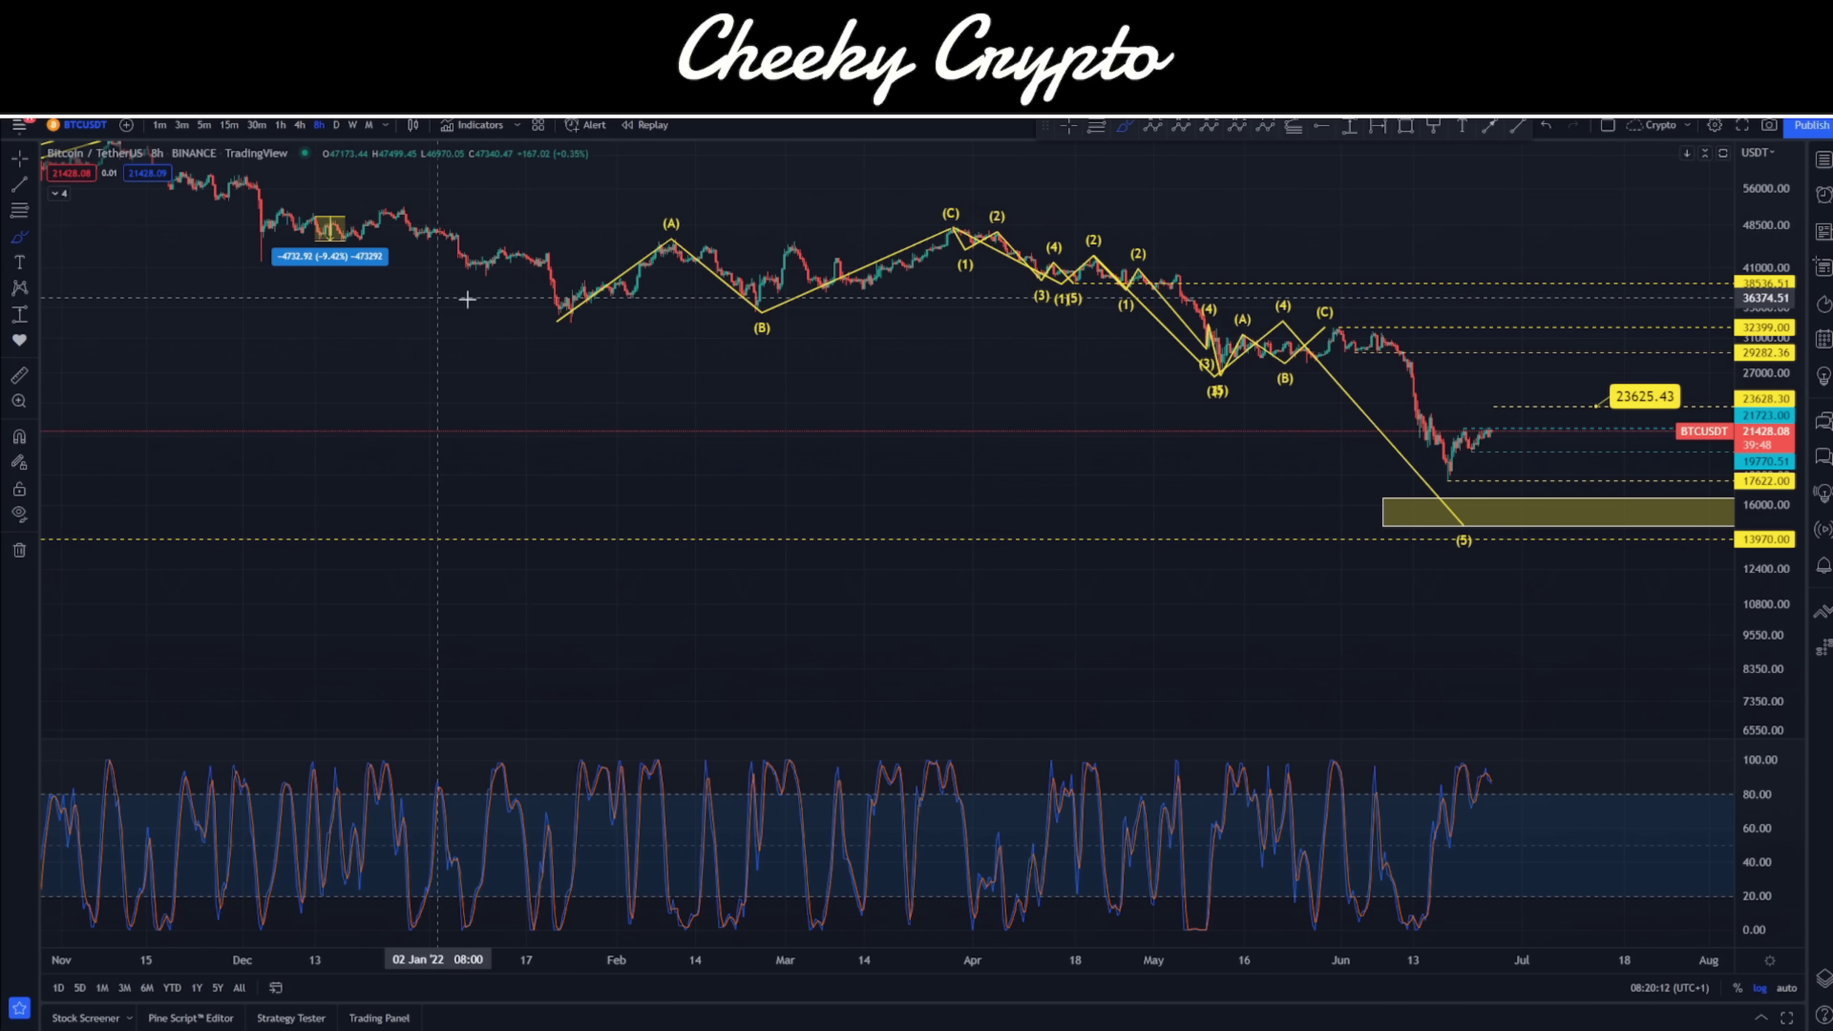
pyautogui.click(967, 442)
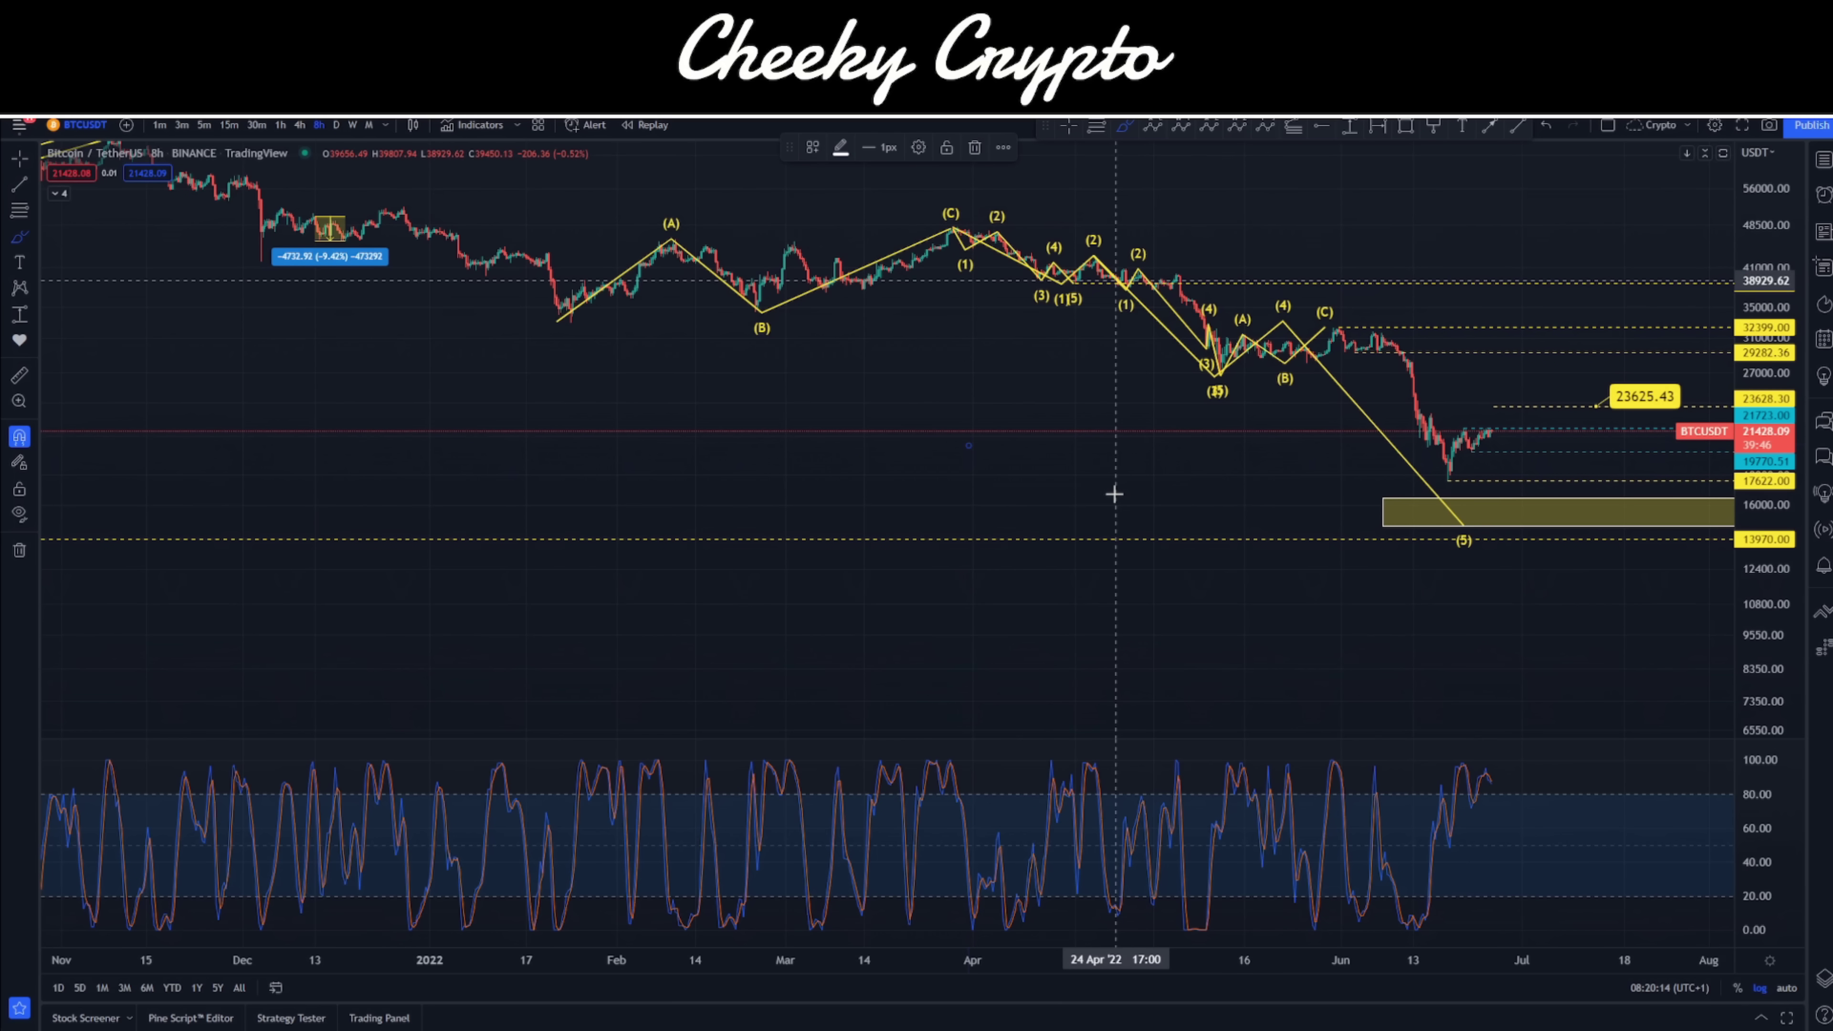
pyautogui.click(1130, 496)
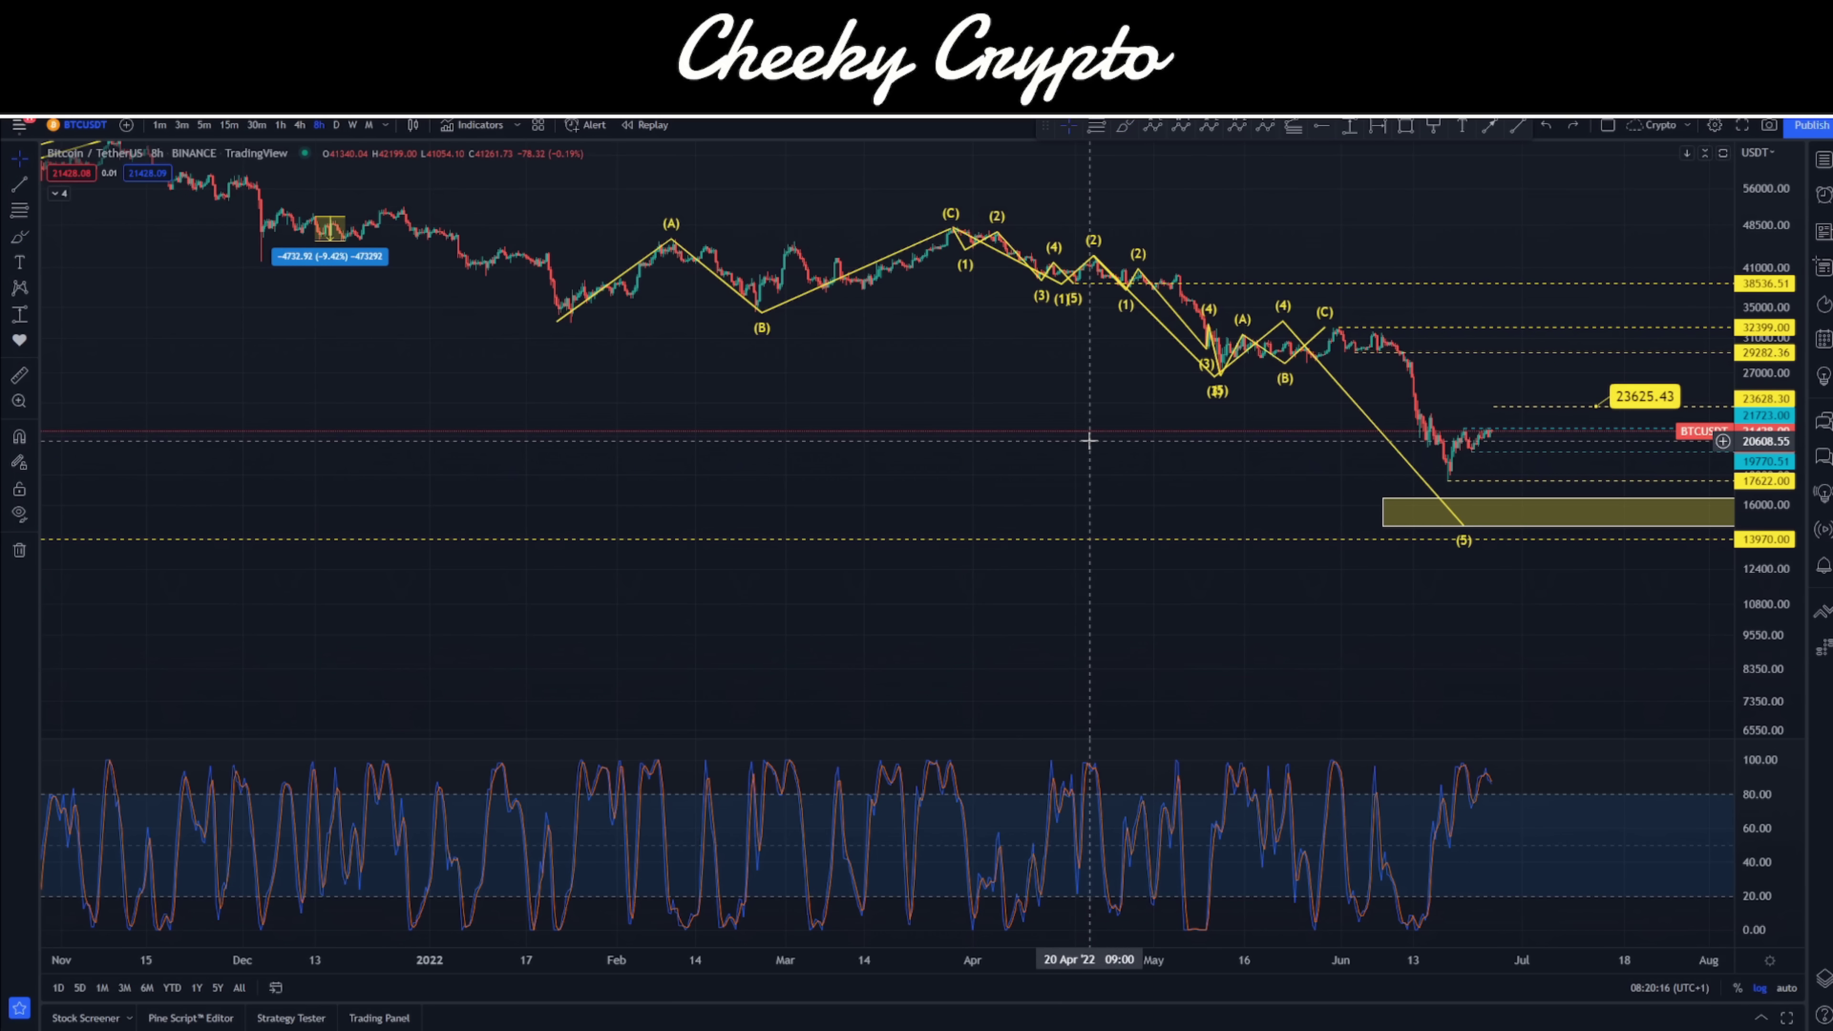
# Draw an Elliott impulse wave on the latest decline from about 32793 through 28342, 32243, 17501 and 21990, ending in the yellow box near 15547
pyautogui.scroll(3, 1171, 483)
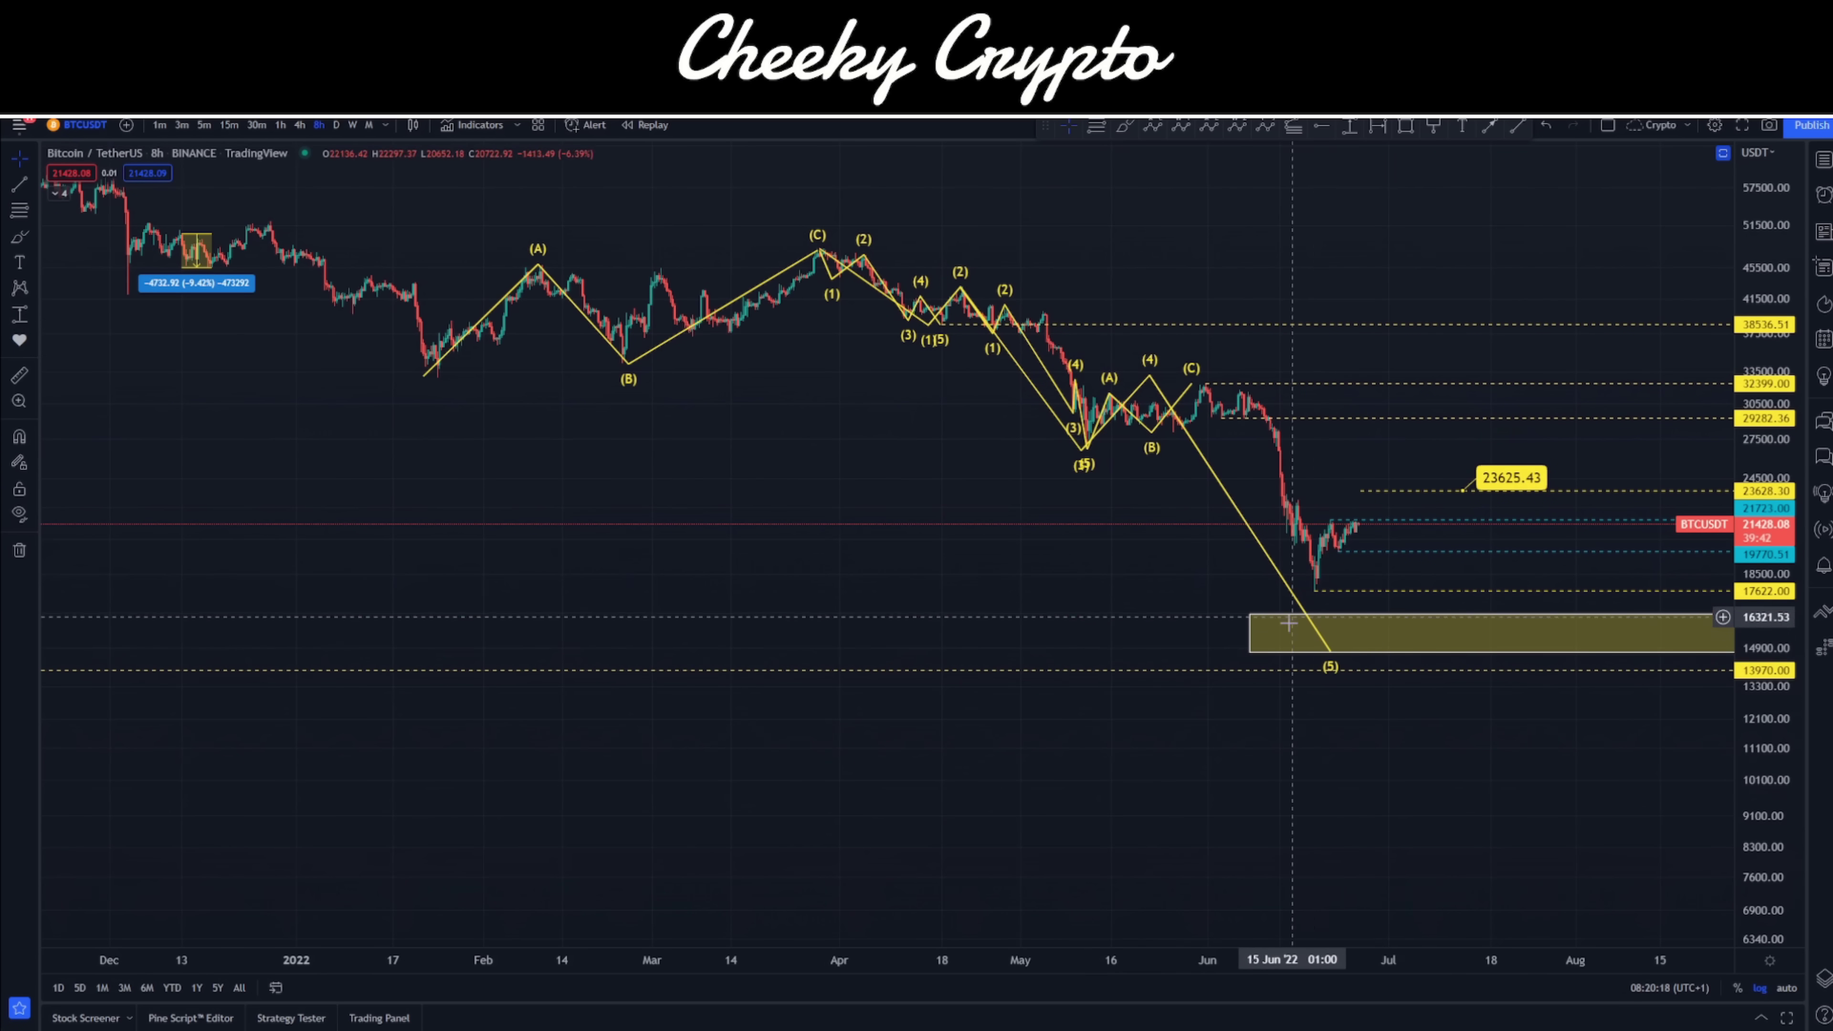
pyautogui.moveTo(1184, 390); pyautogui.dragTo(1038, 334)
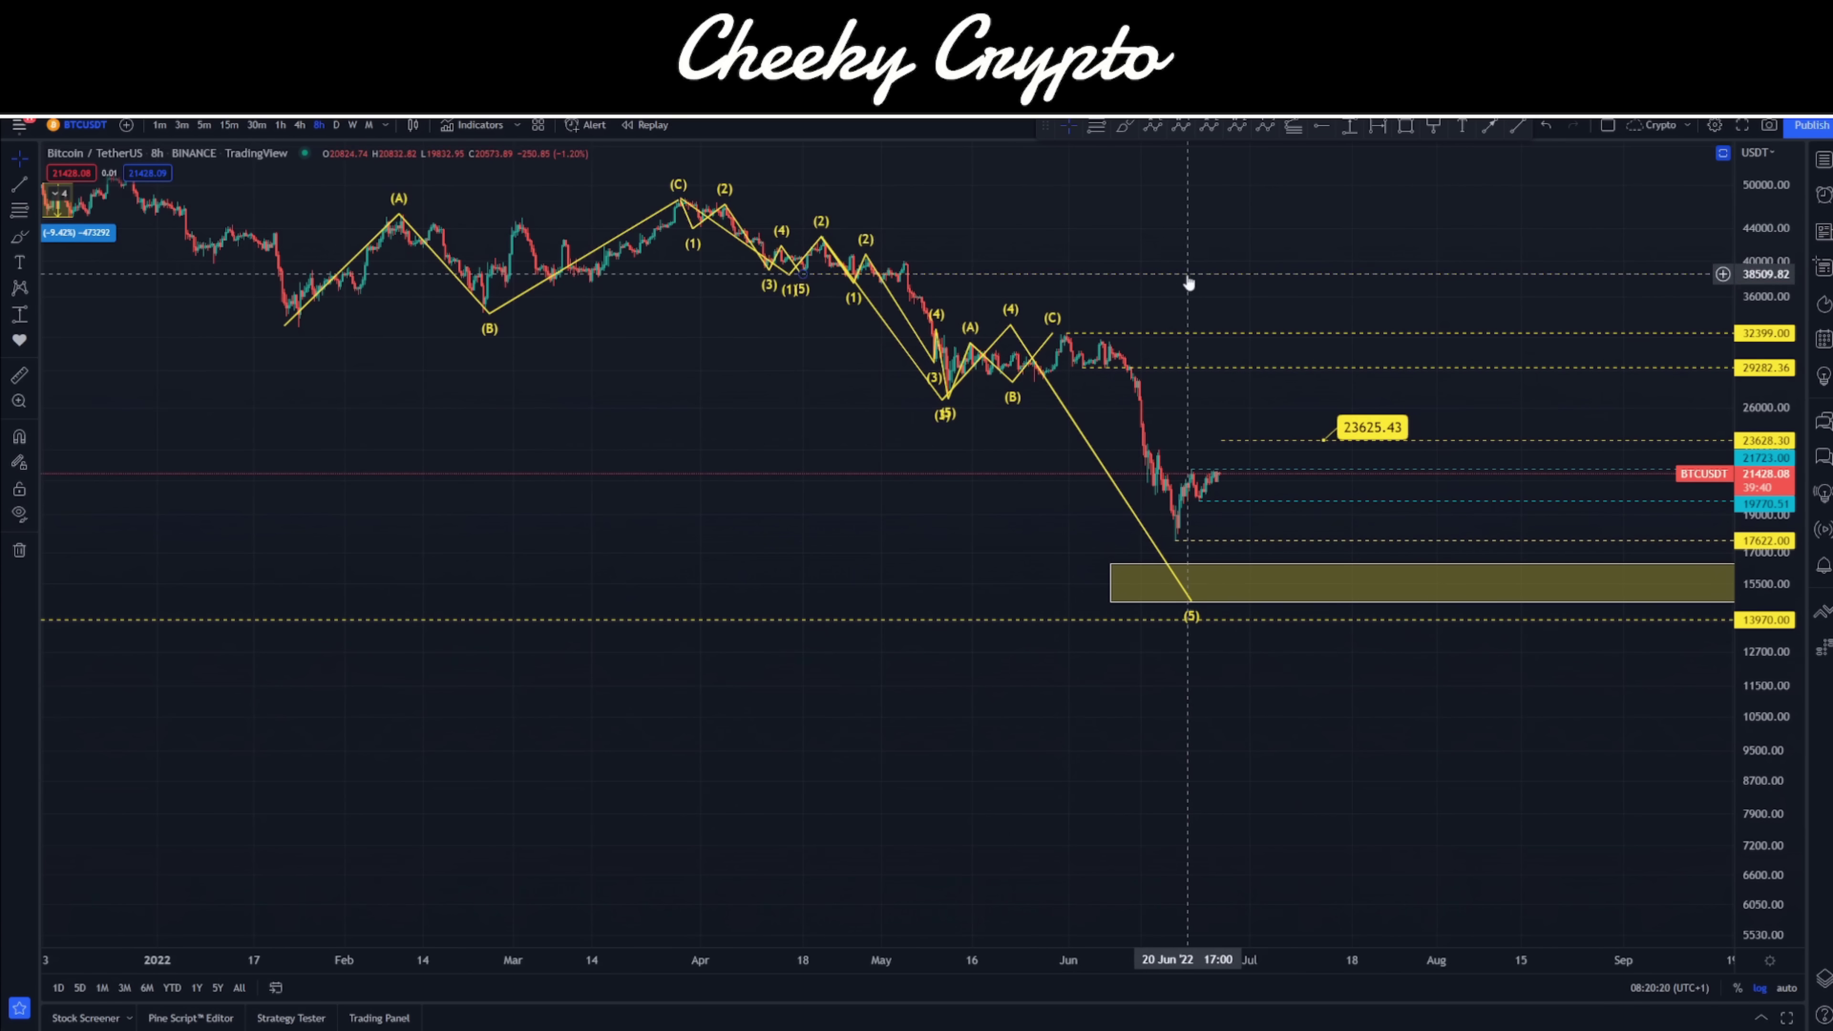
pyautogui.click(1265, 125)
pyautogui.click(1064, 329)
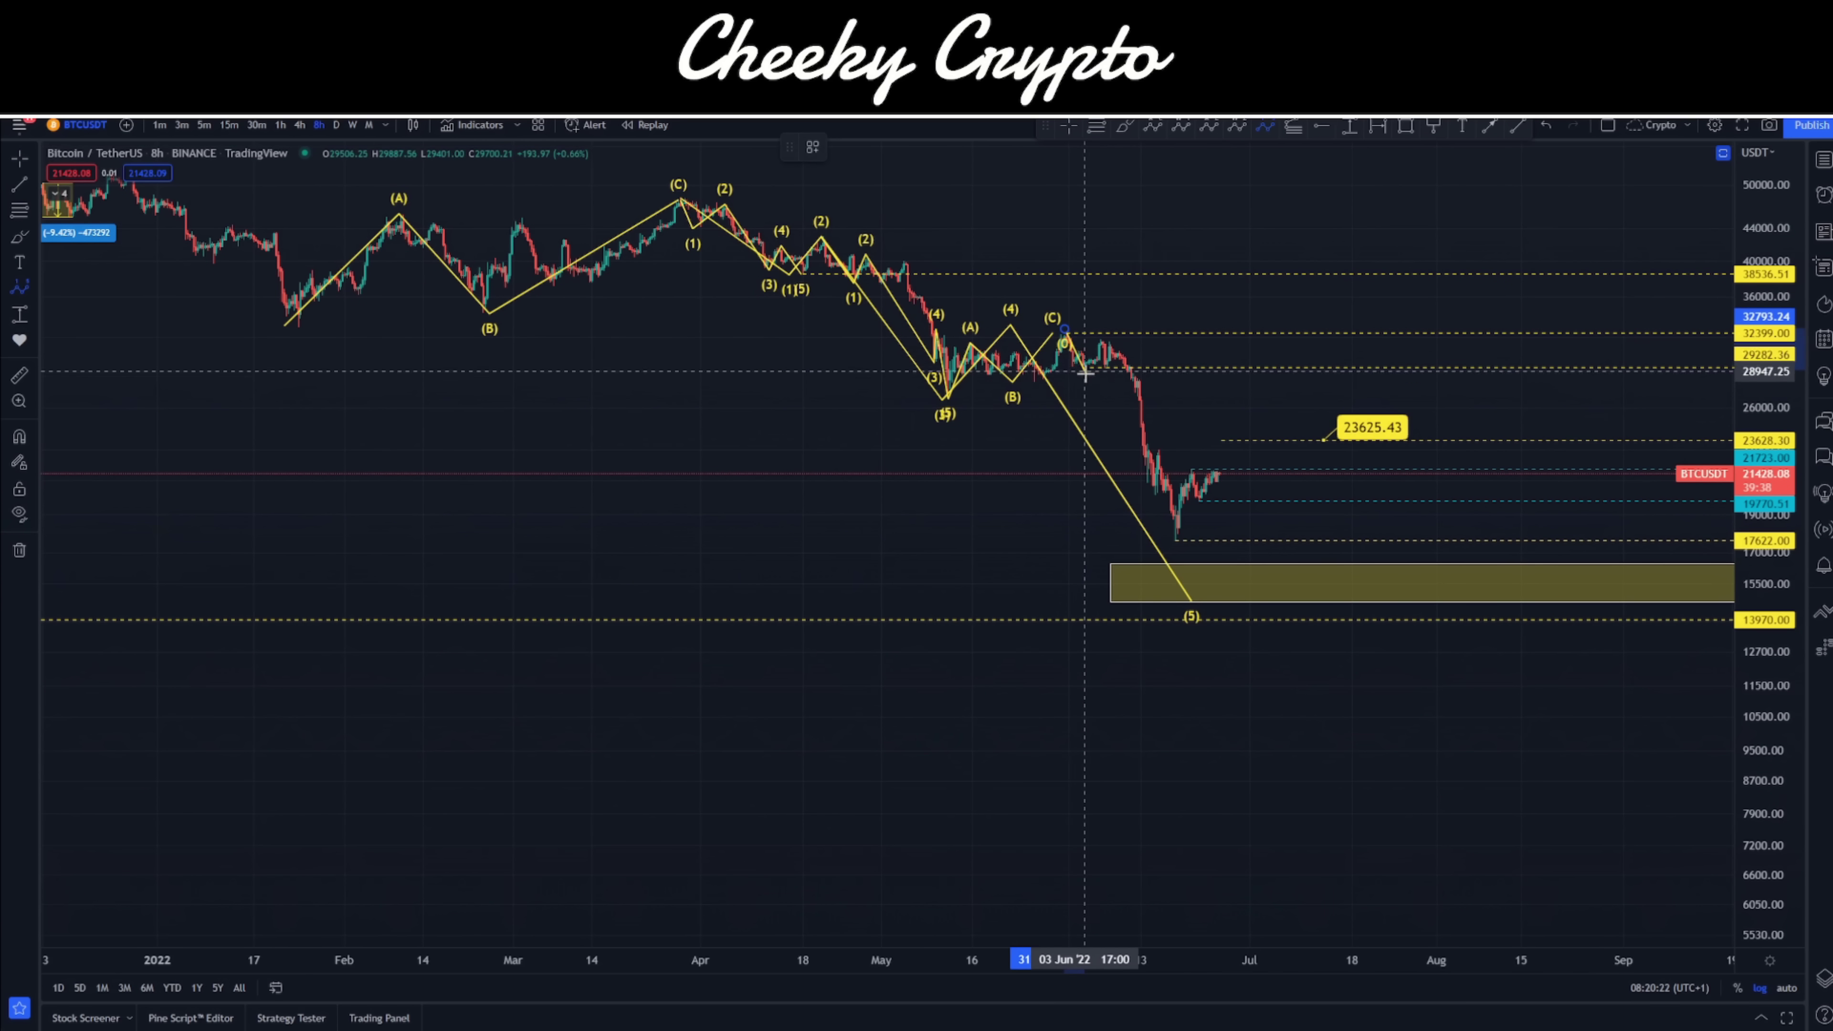
pyautogui.click(1088, 379)
pyautogui.click(1105, 335)
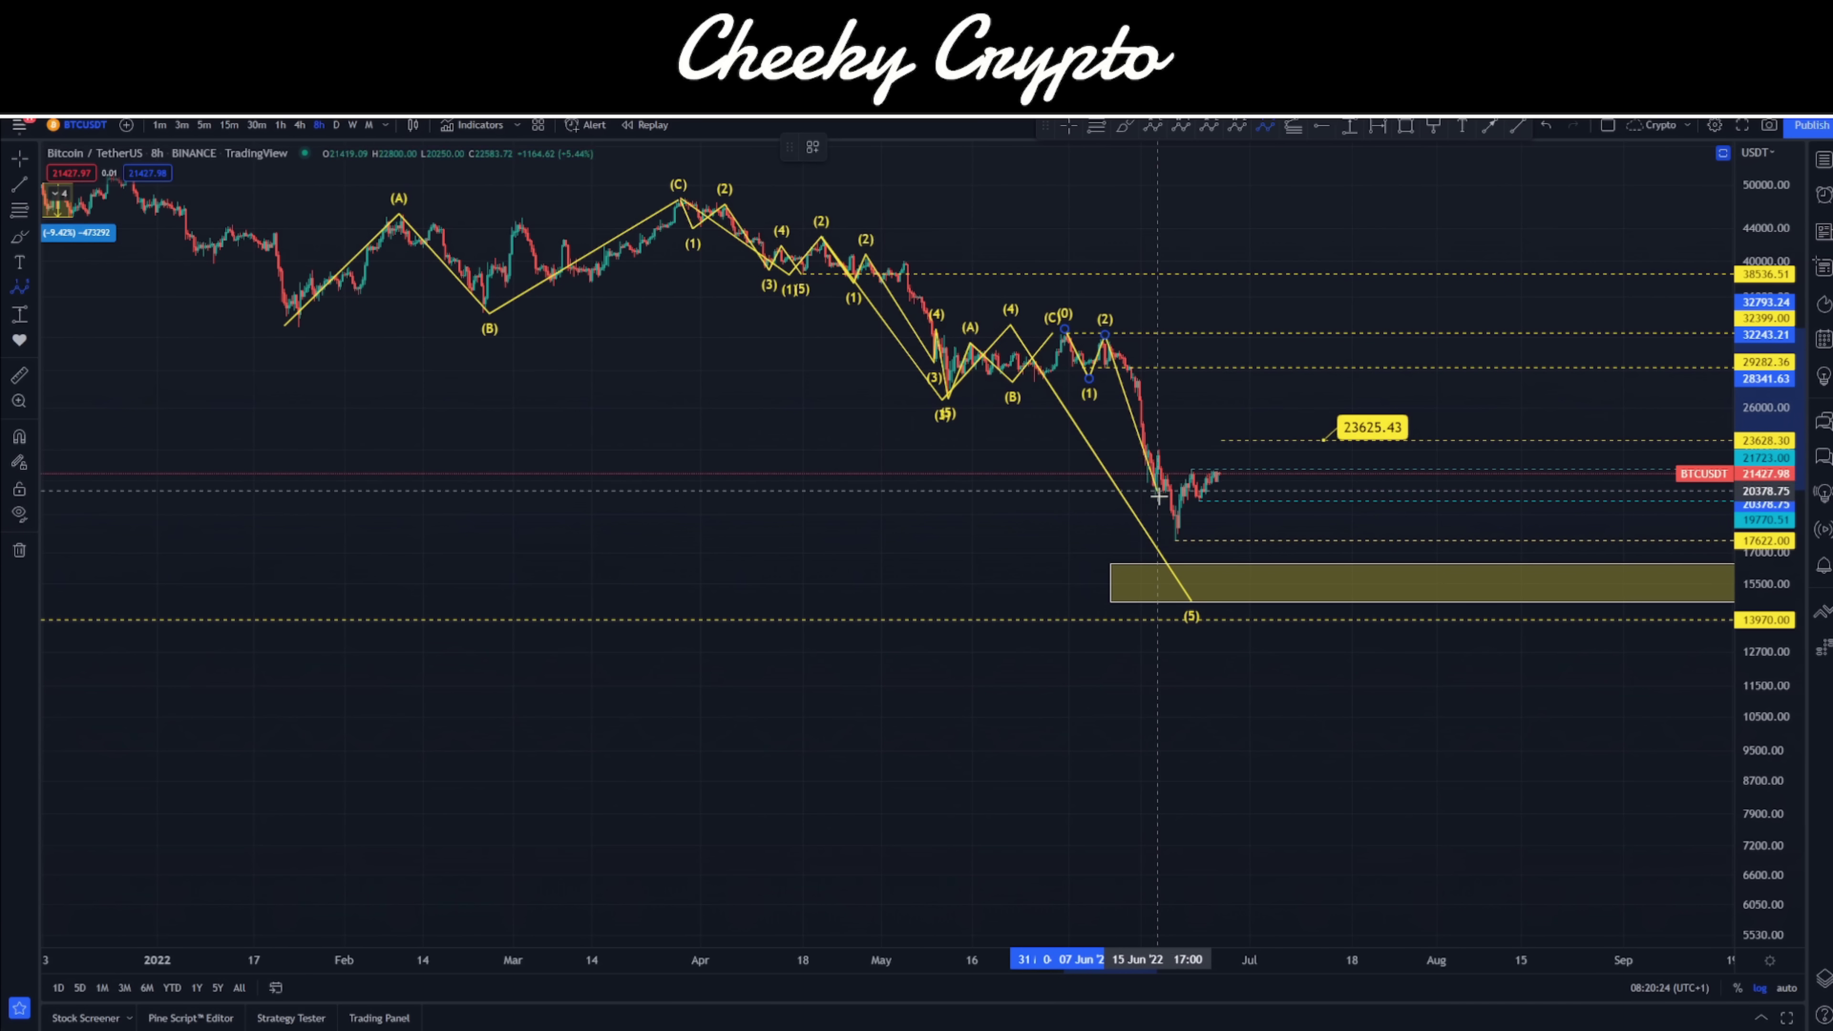
pyautogui.click(1169, 541)
pyautogui.click(1199, 466)
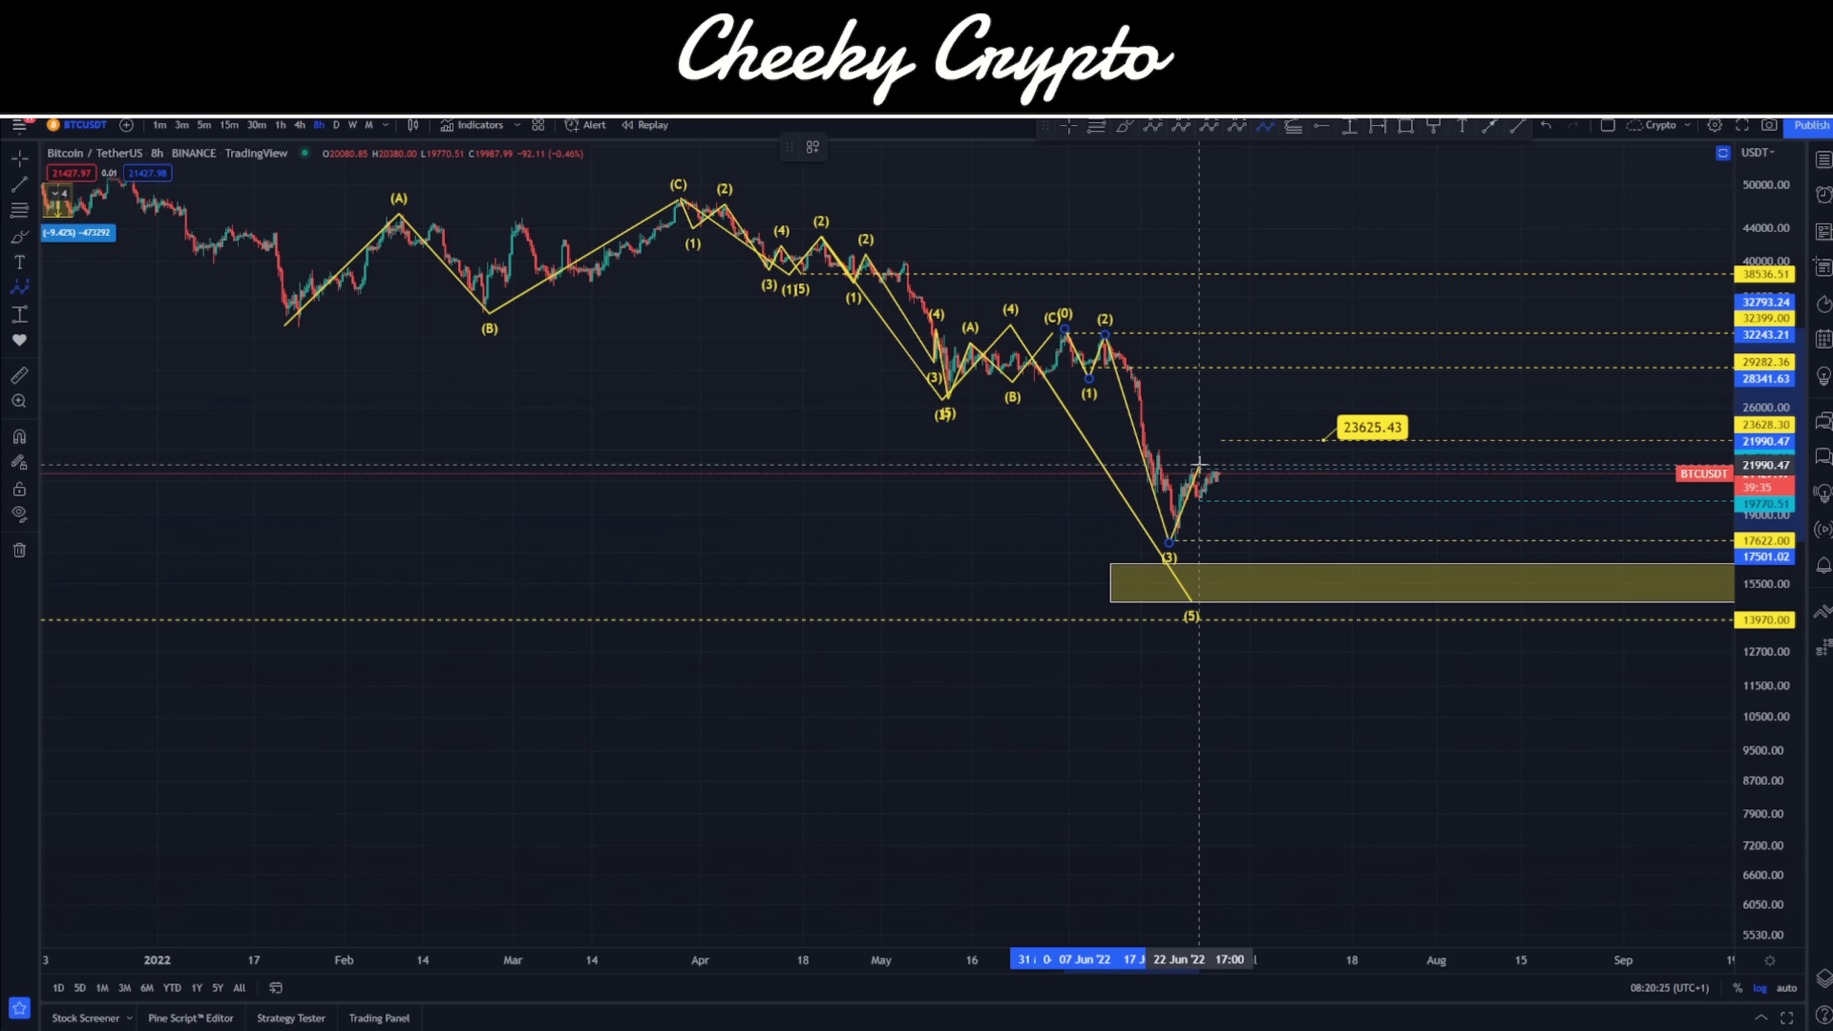
pyautogui.click(1258, 582)
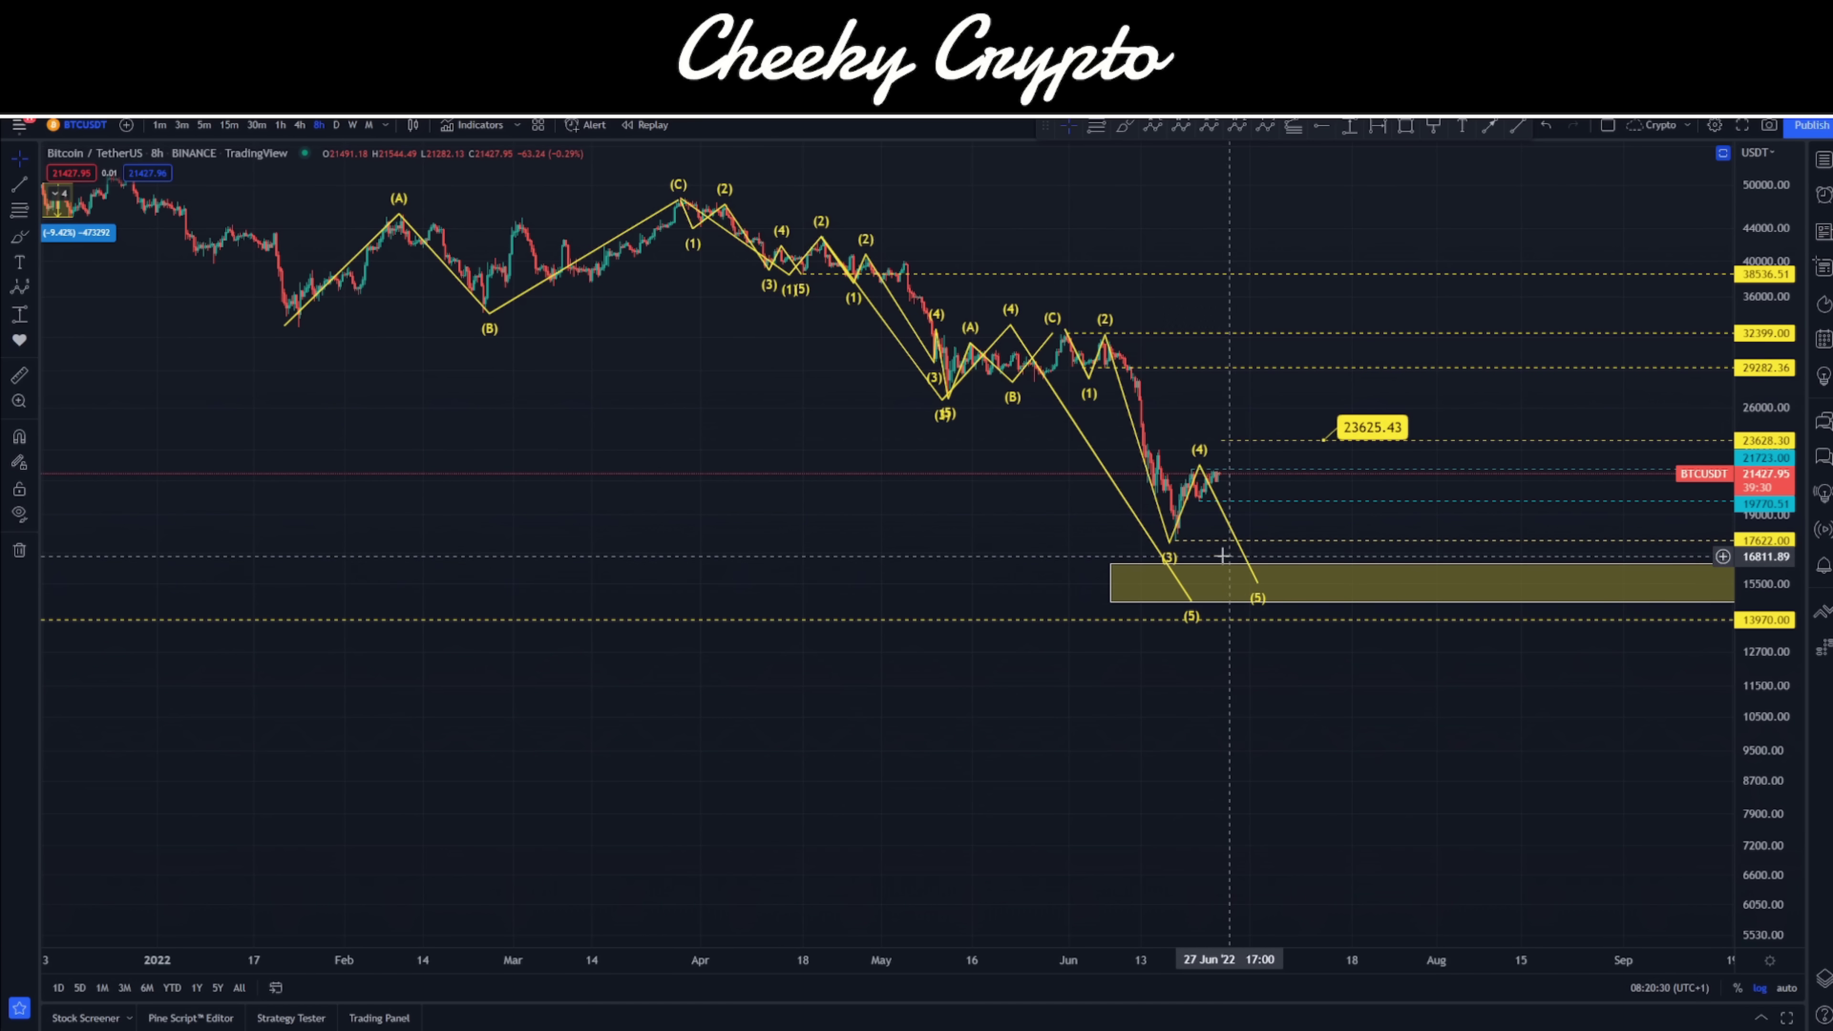
# Compare the new five-wave count with the larger waves since 2021, and delete the newly drawn impulse wave
pyautogui.moveTo(1269, 524); pyautogui.dragTo(1220, 398)
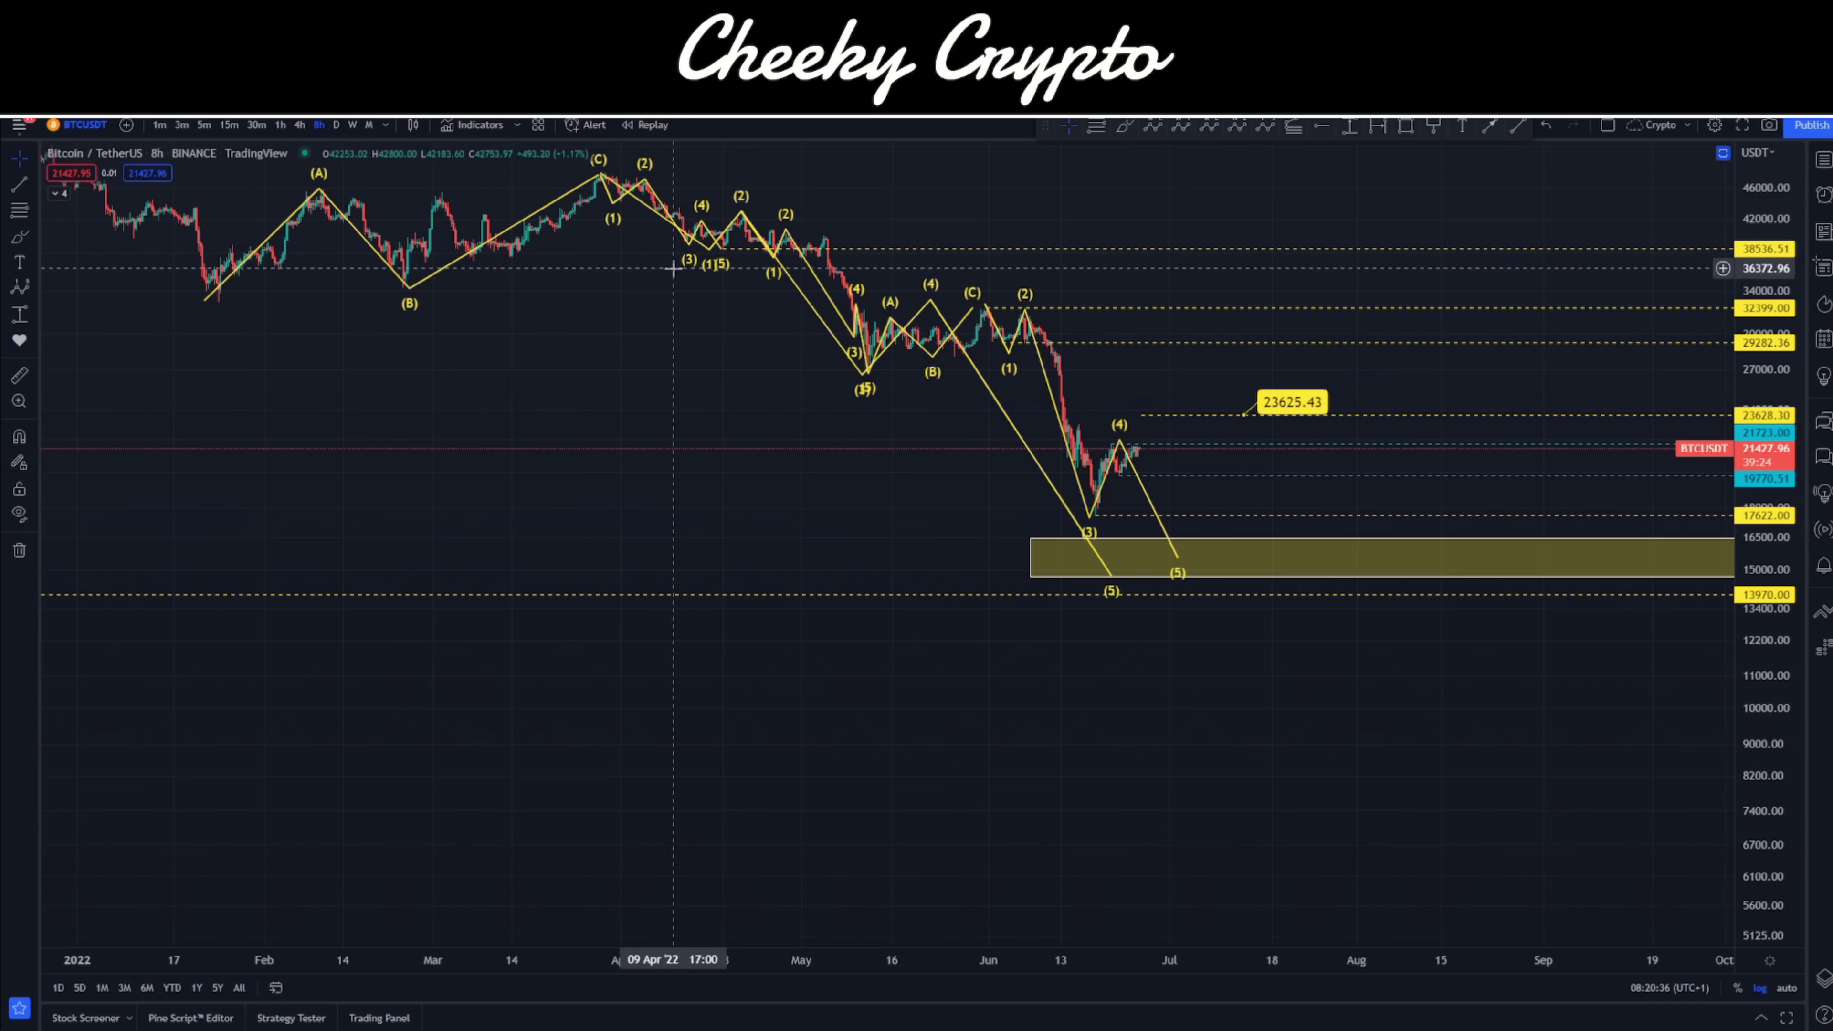
pyautogui.scroll(-5, 686, 389)
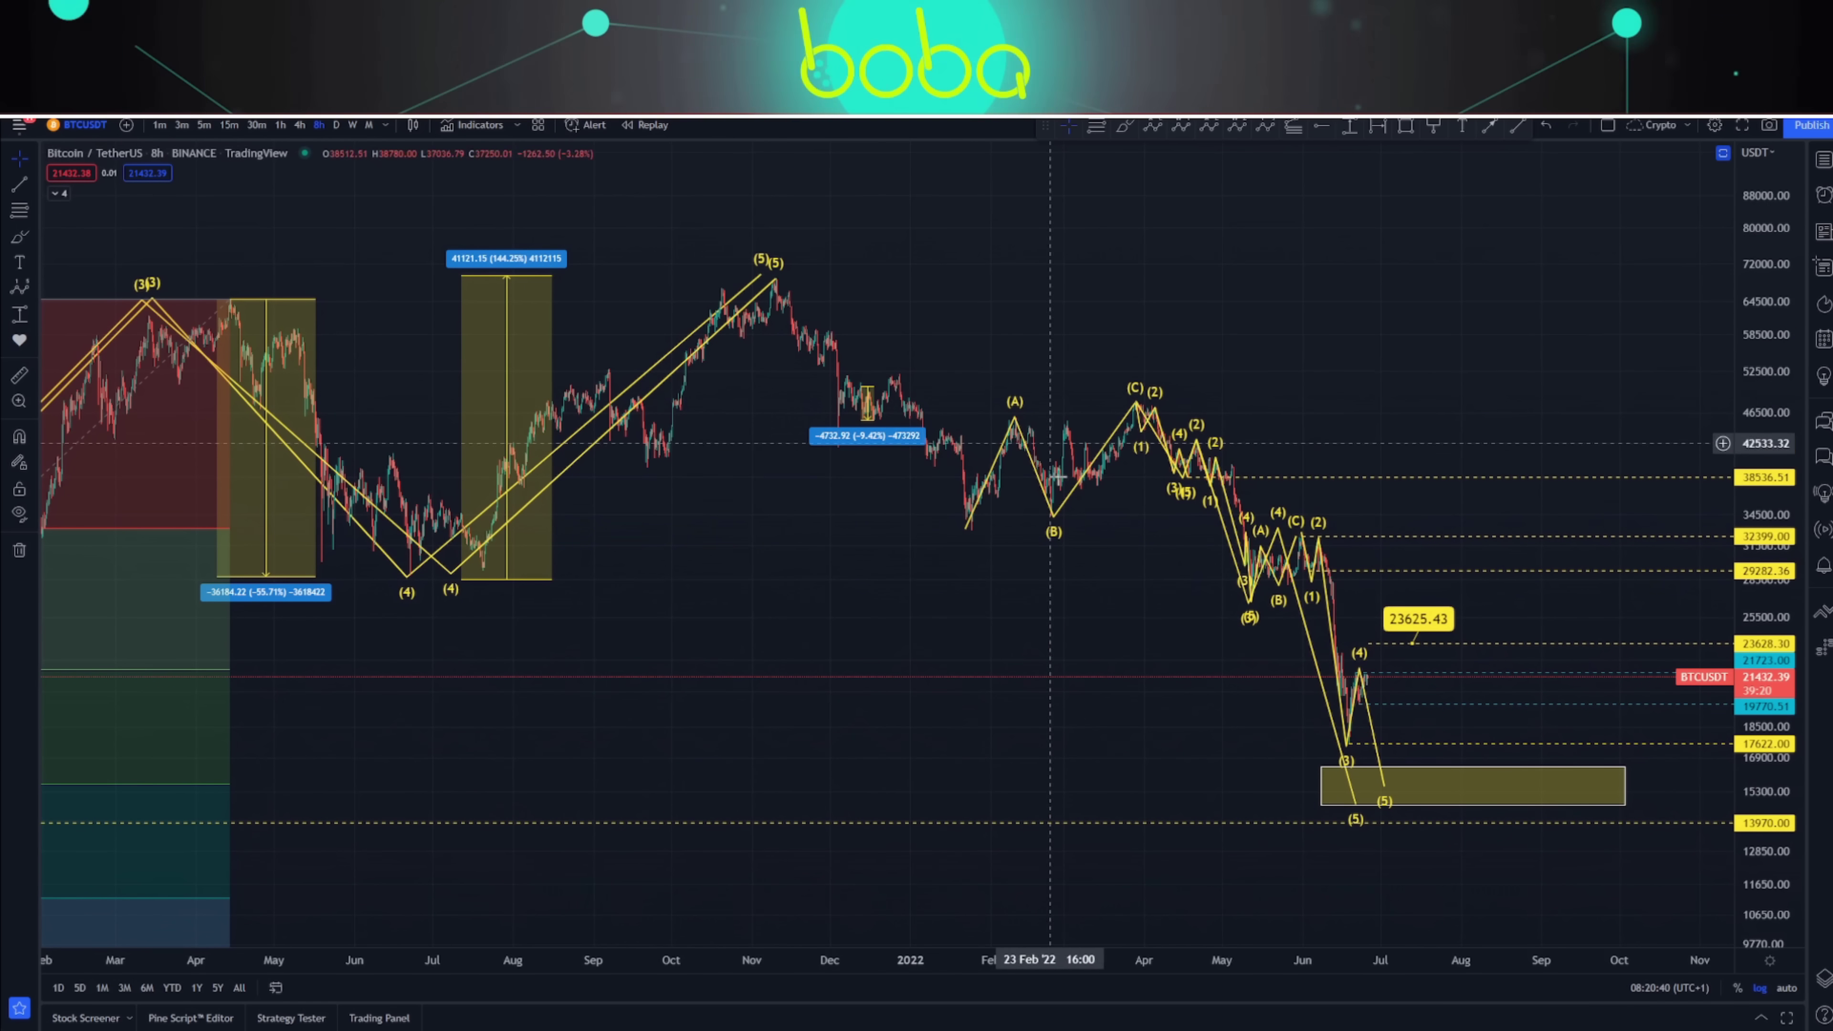
pyautogui.moveTo(1397, 523); pyautogui.dragTo(1226, 414)
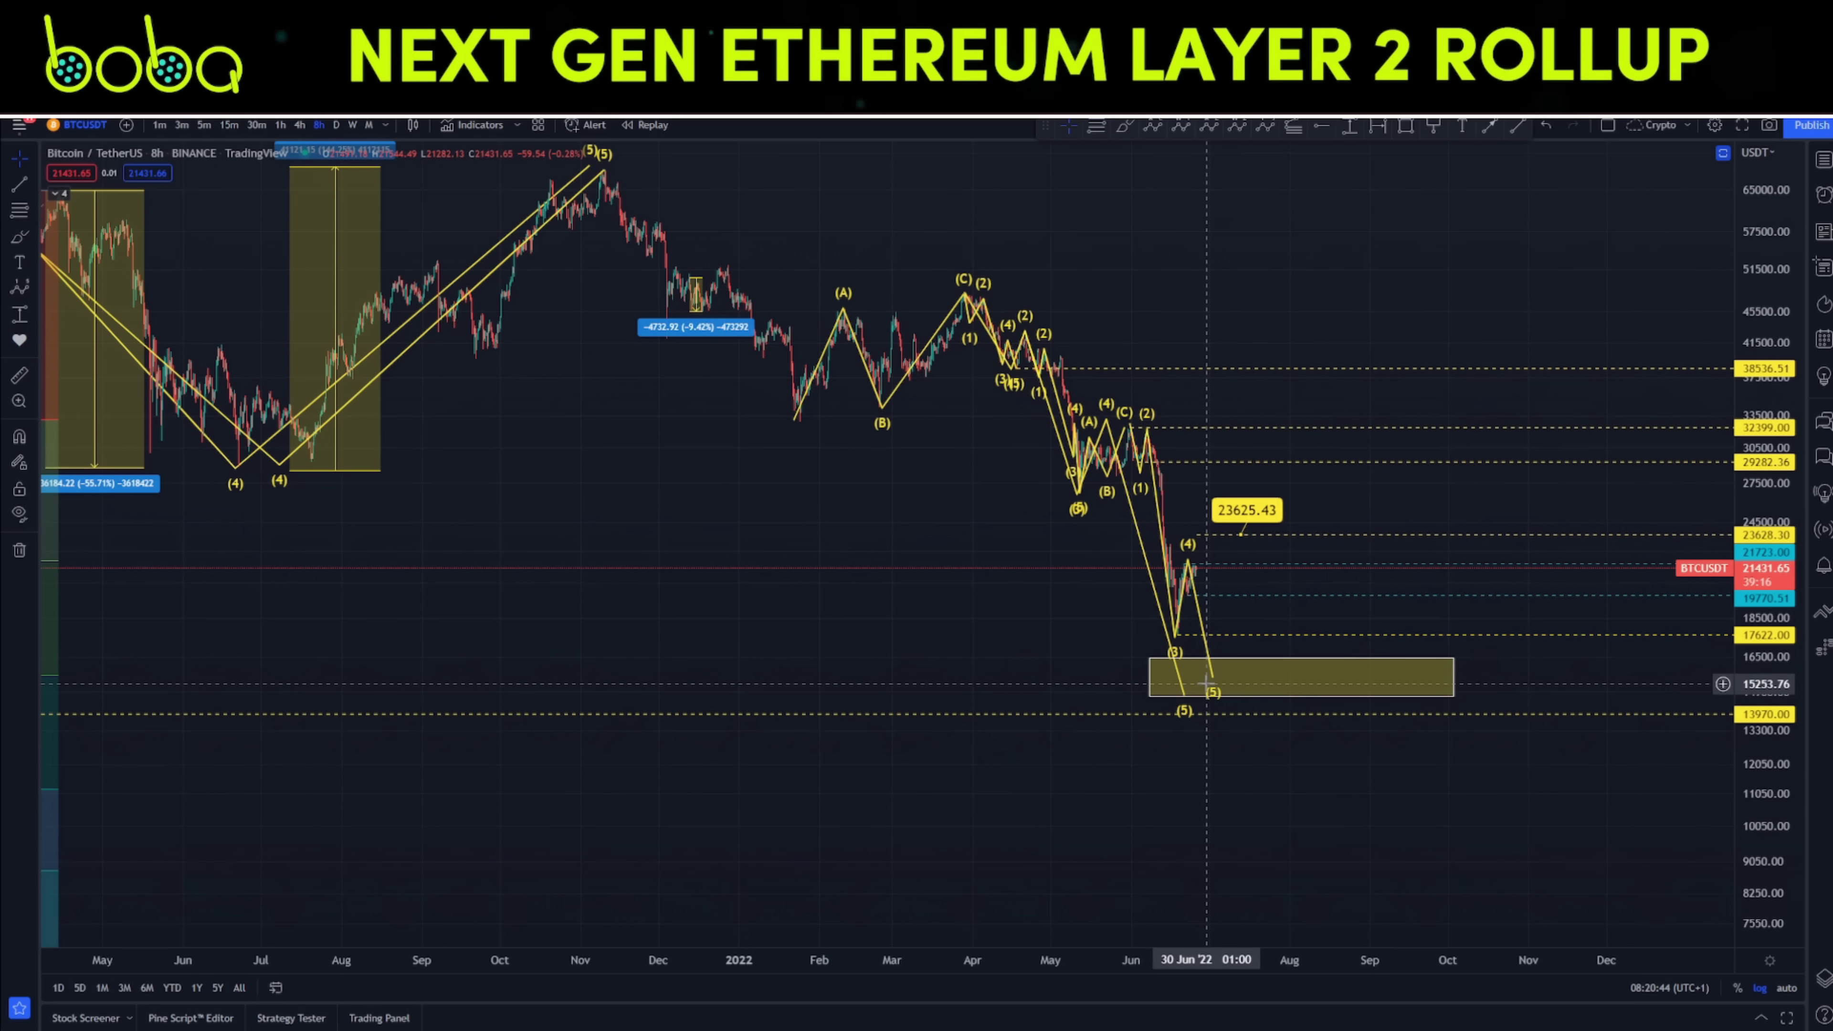
pyautogui.moveTo(995, 512); pyautogui.dragTo(1058, 585)
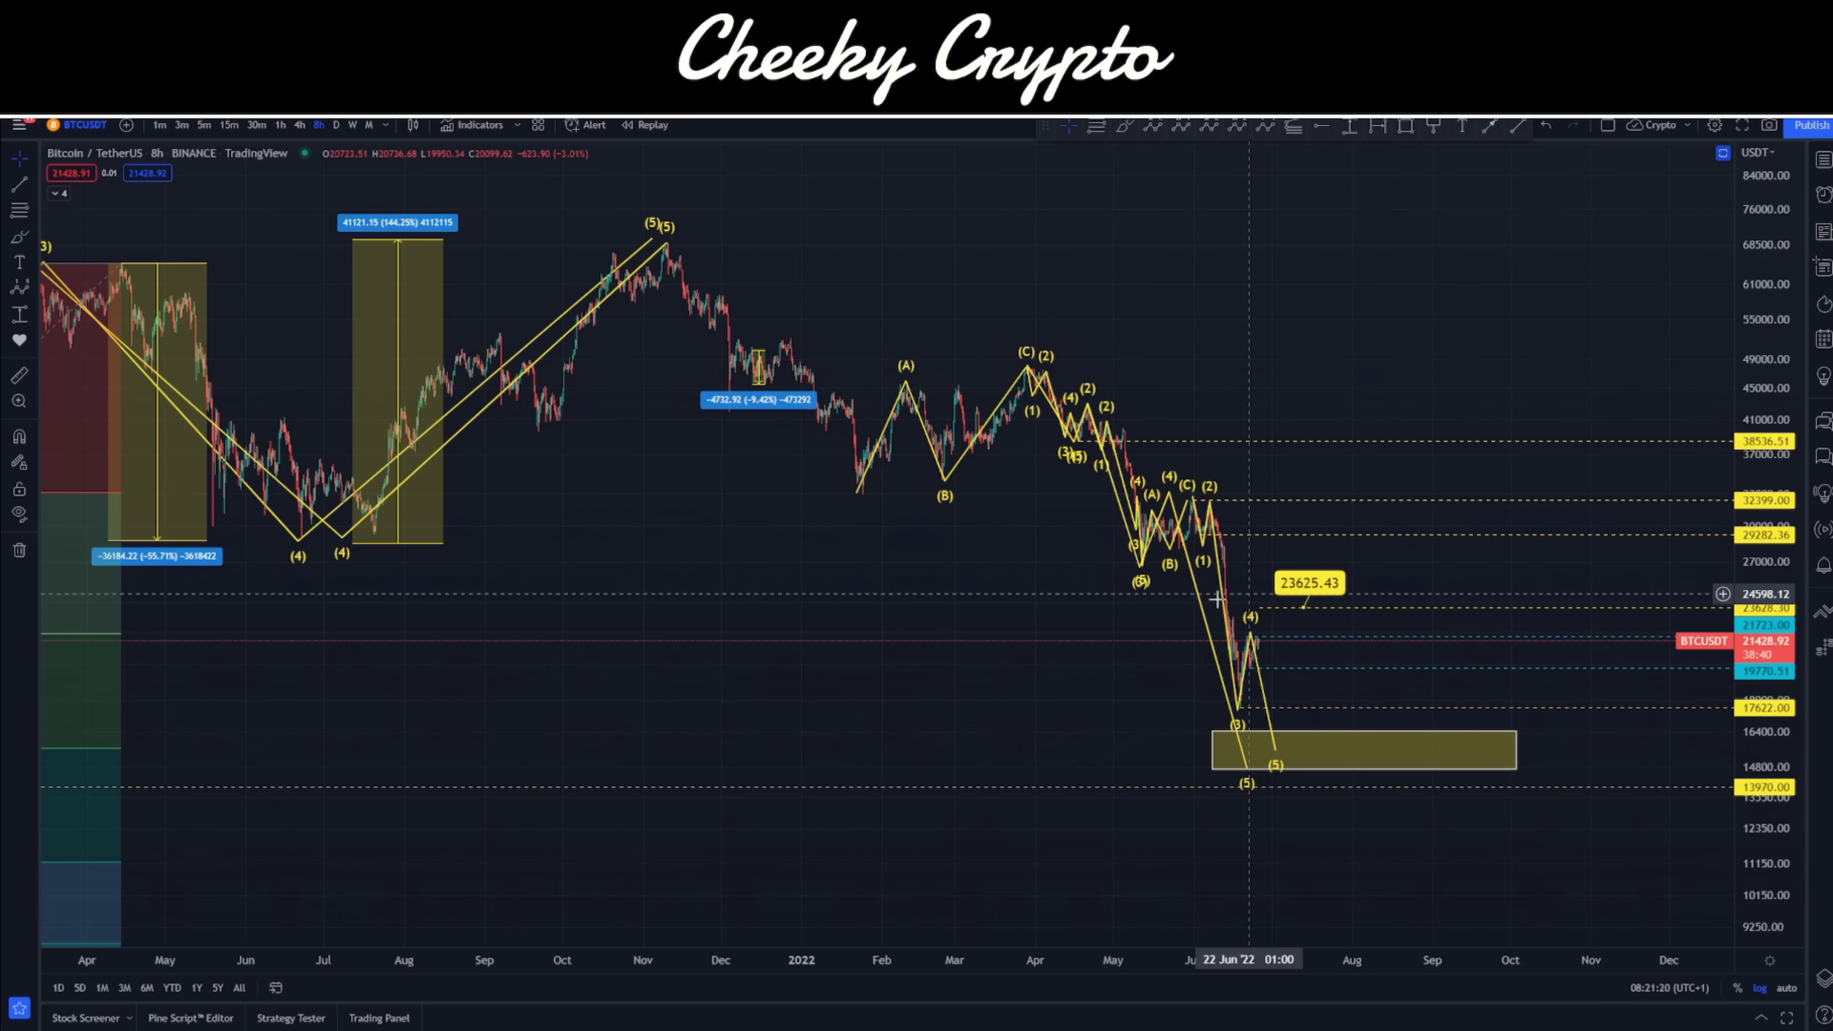
pyautogui.click(1253, 639)
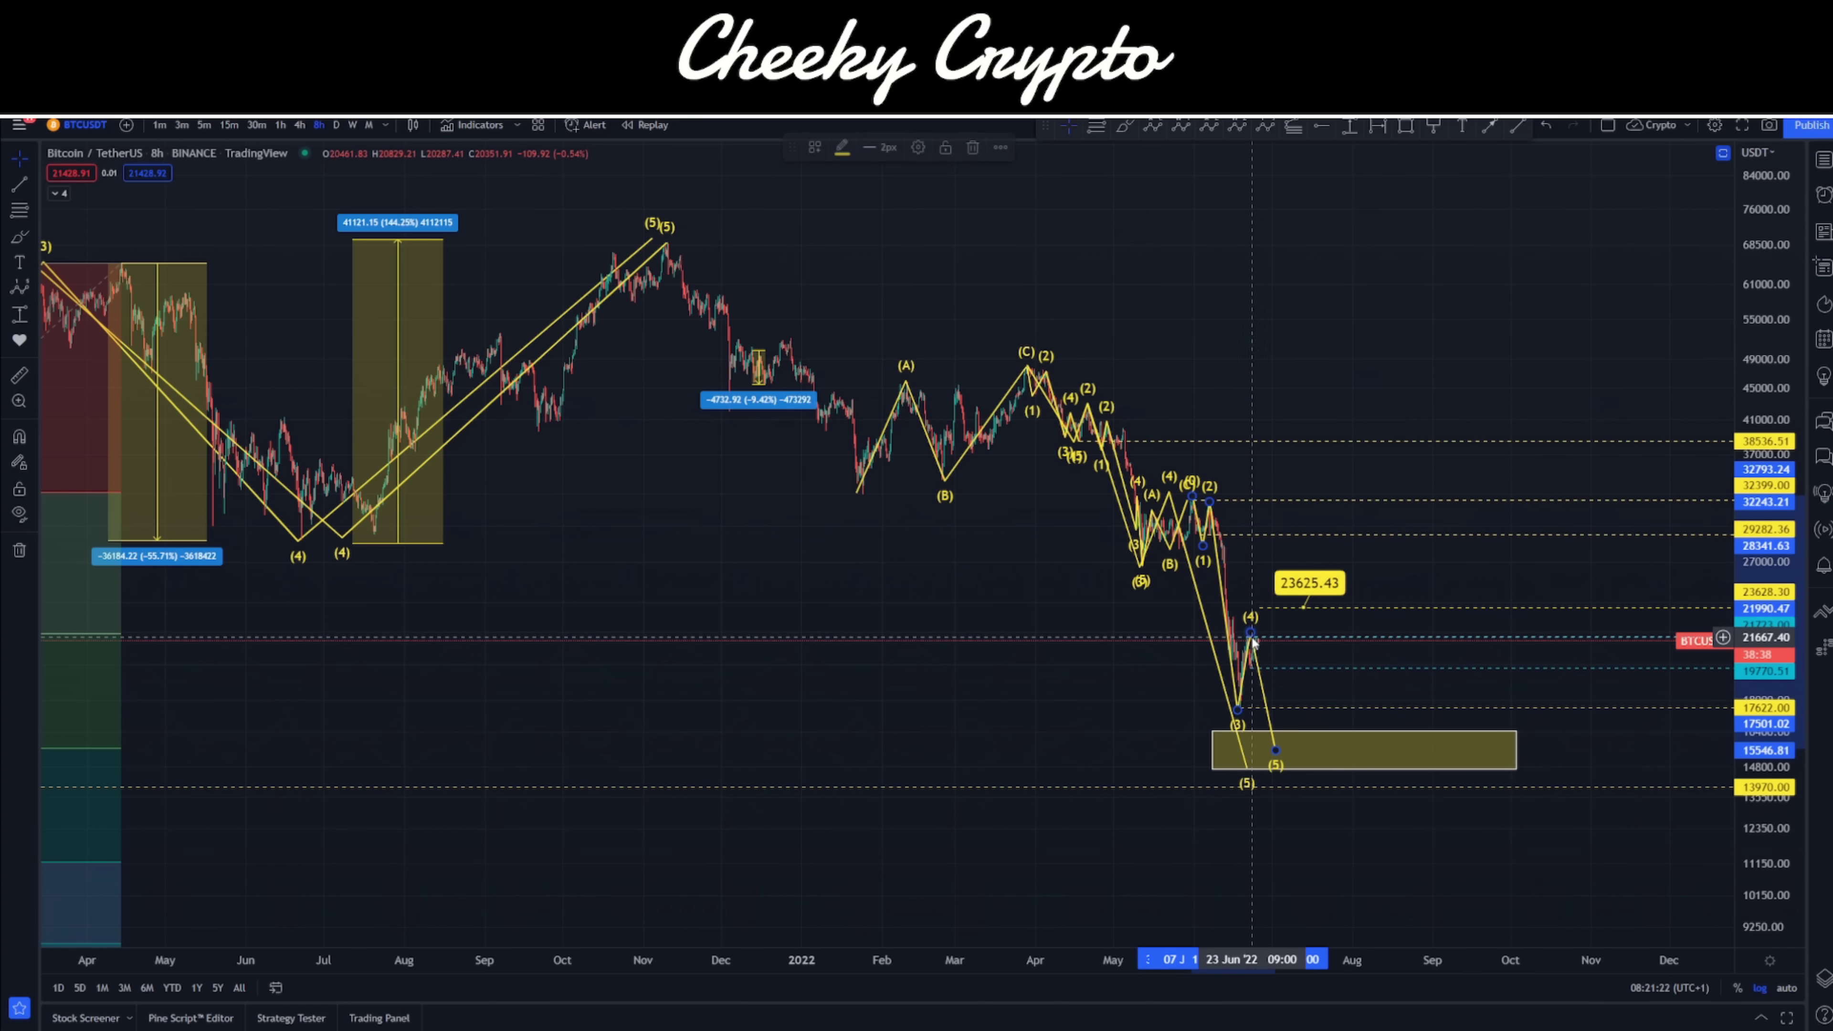
pyautogui.press('Delete')
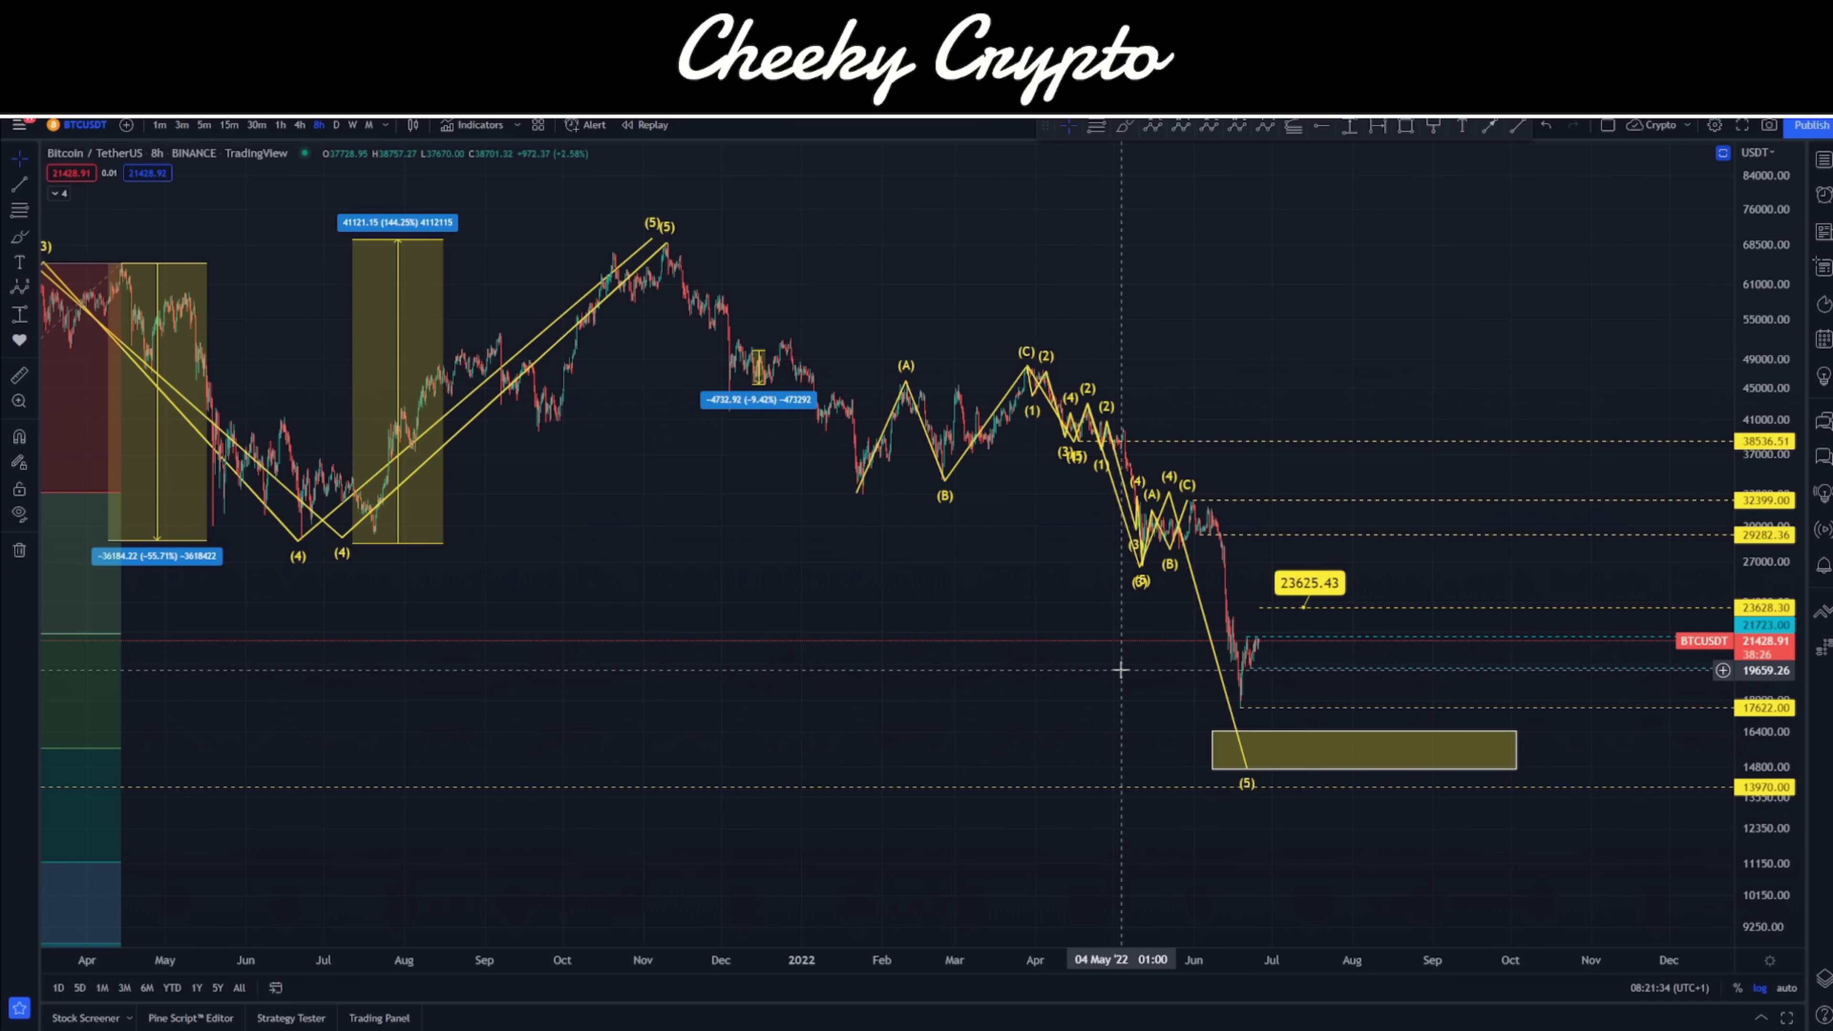
pyautogui.scroll(5, 1117, 672)
pyautogui.scroll(5, 1261, 490)
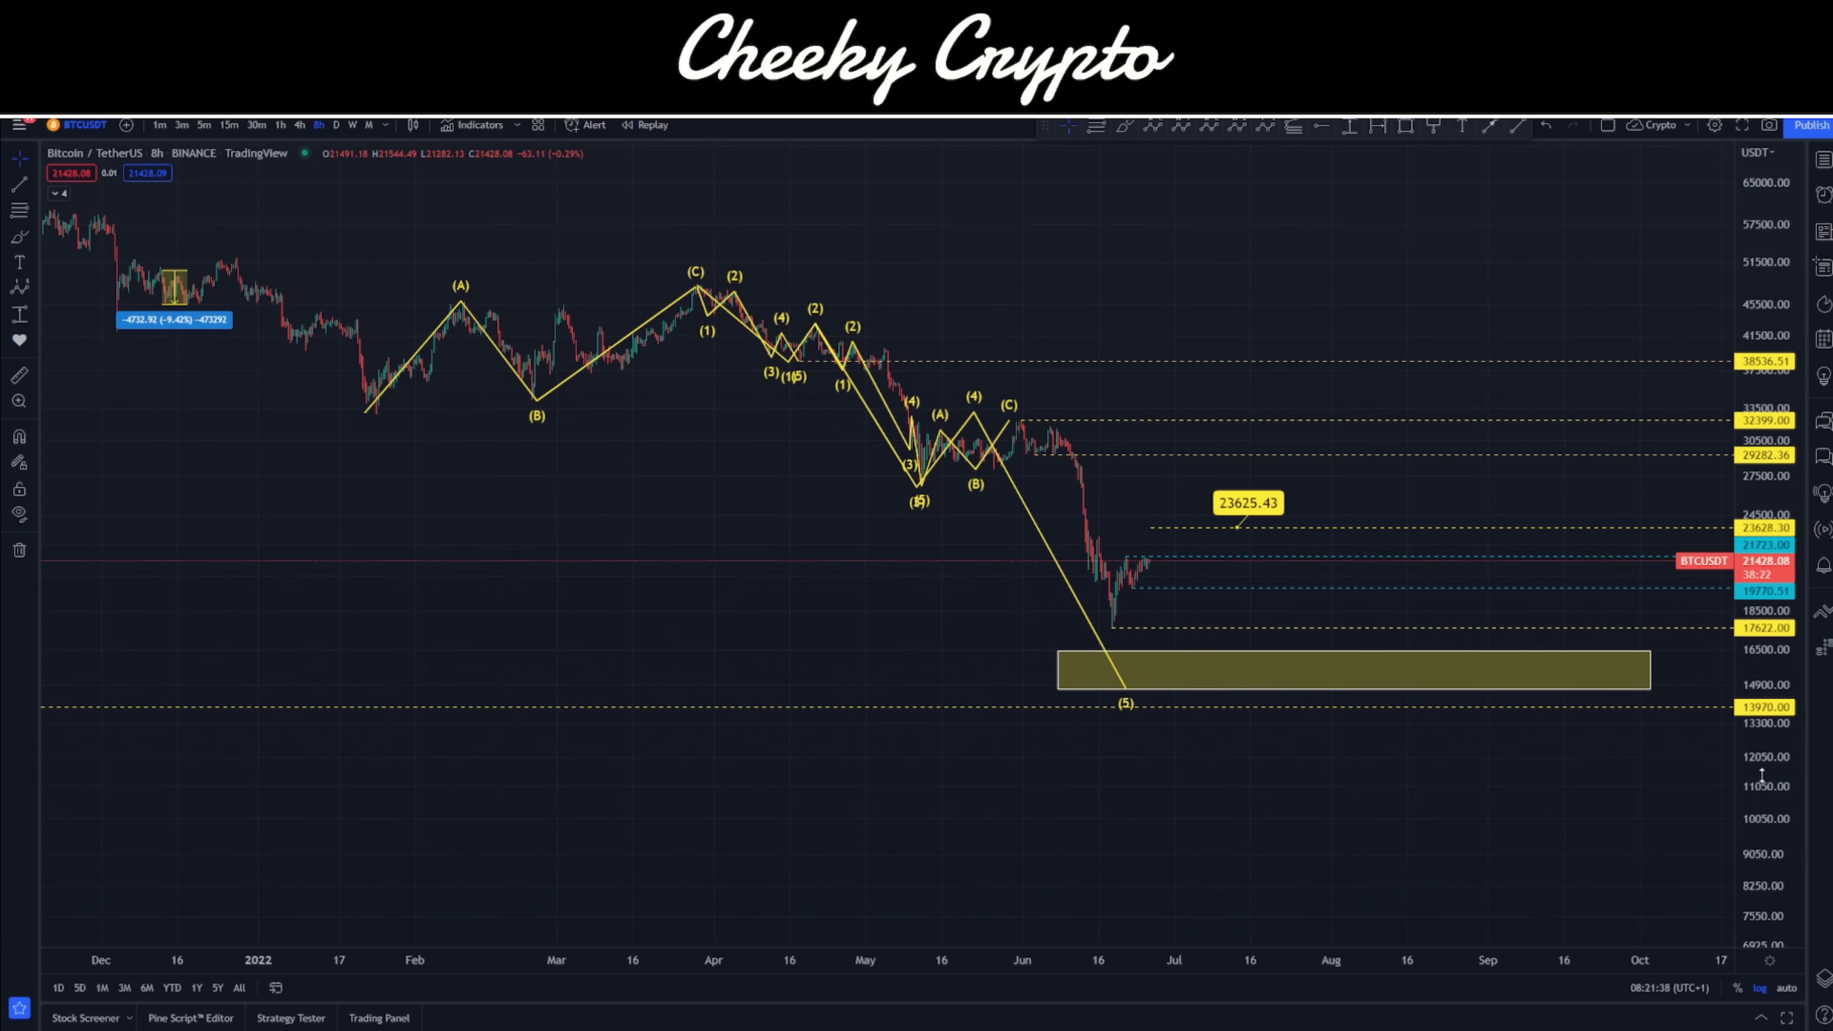
pyautogui.moveTo(1732, 645); pyautogui.dragTo(1379, 515)
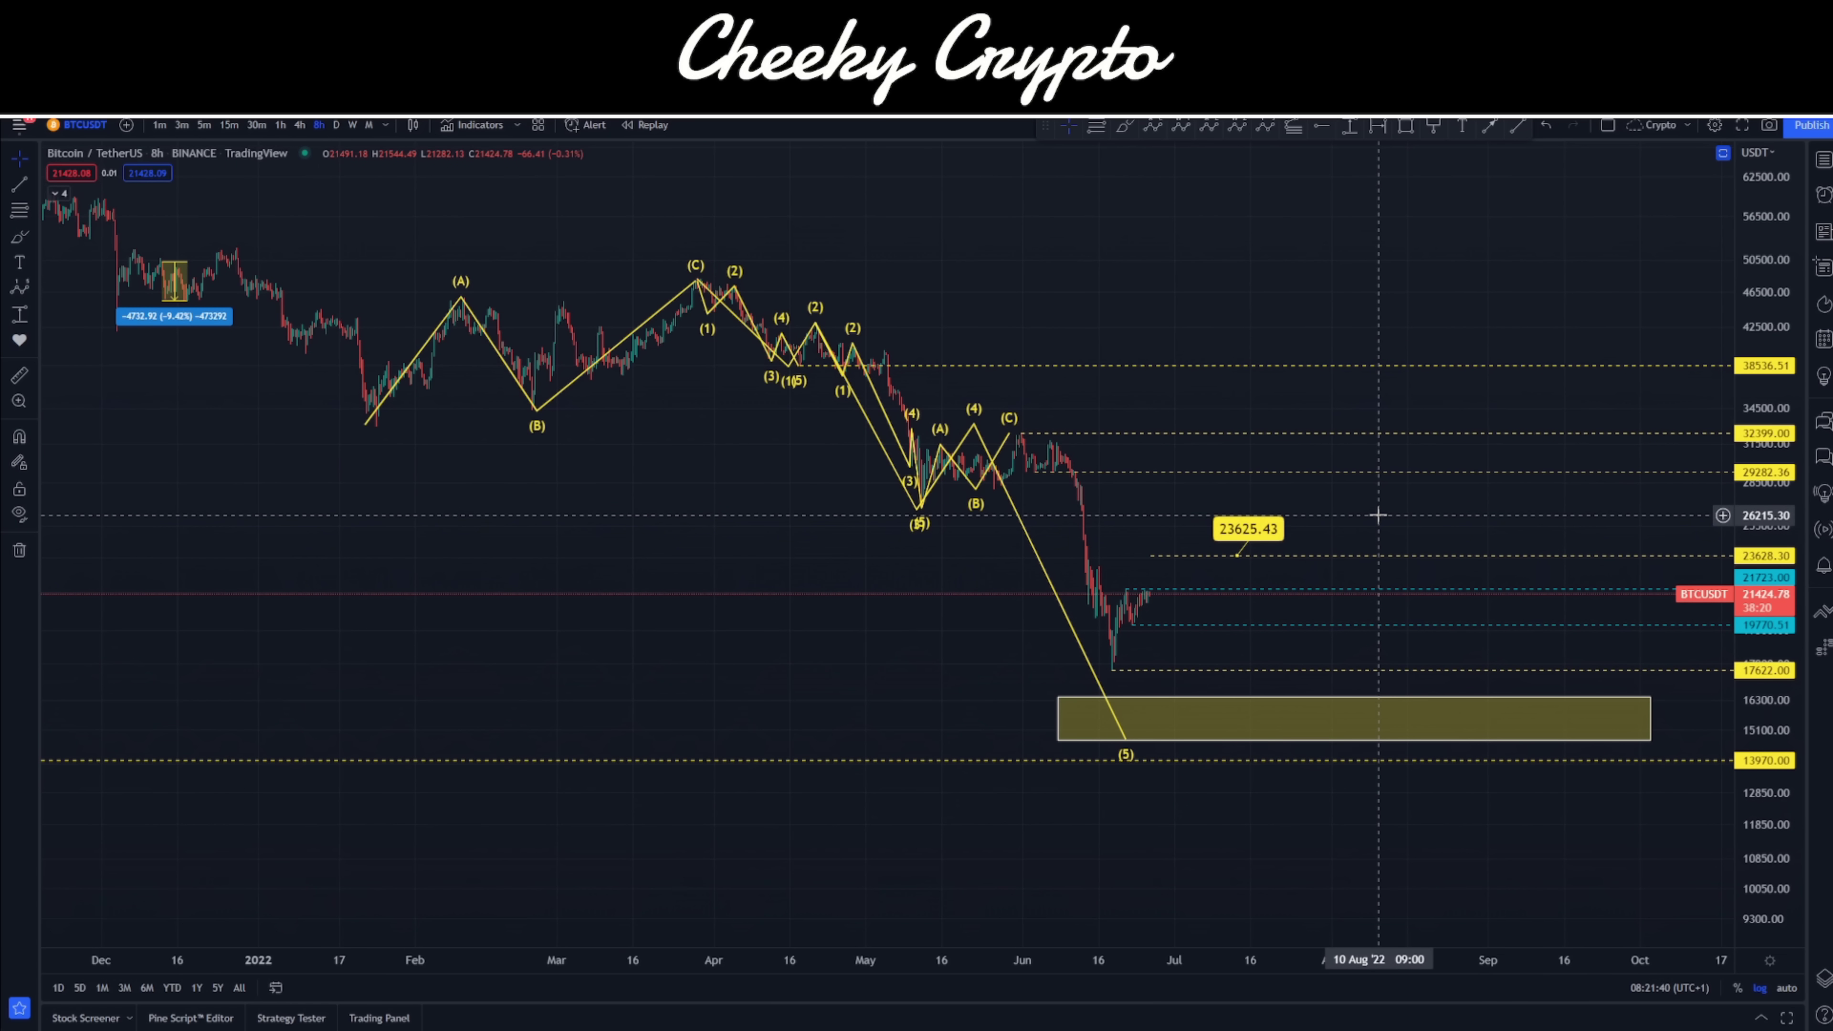